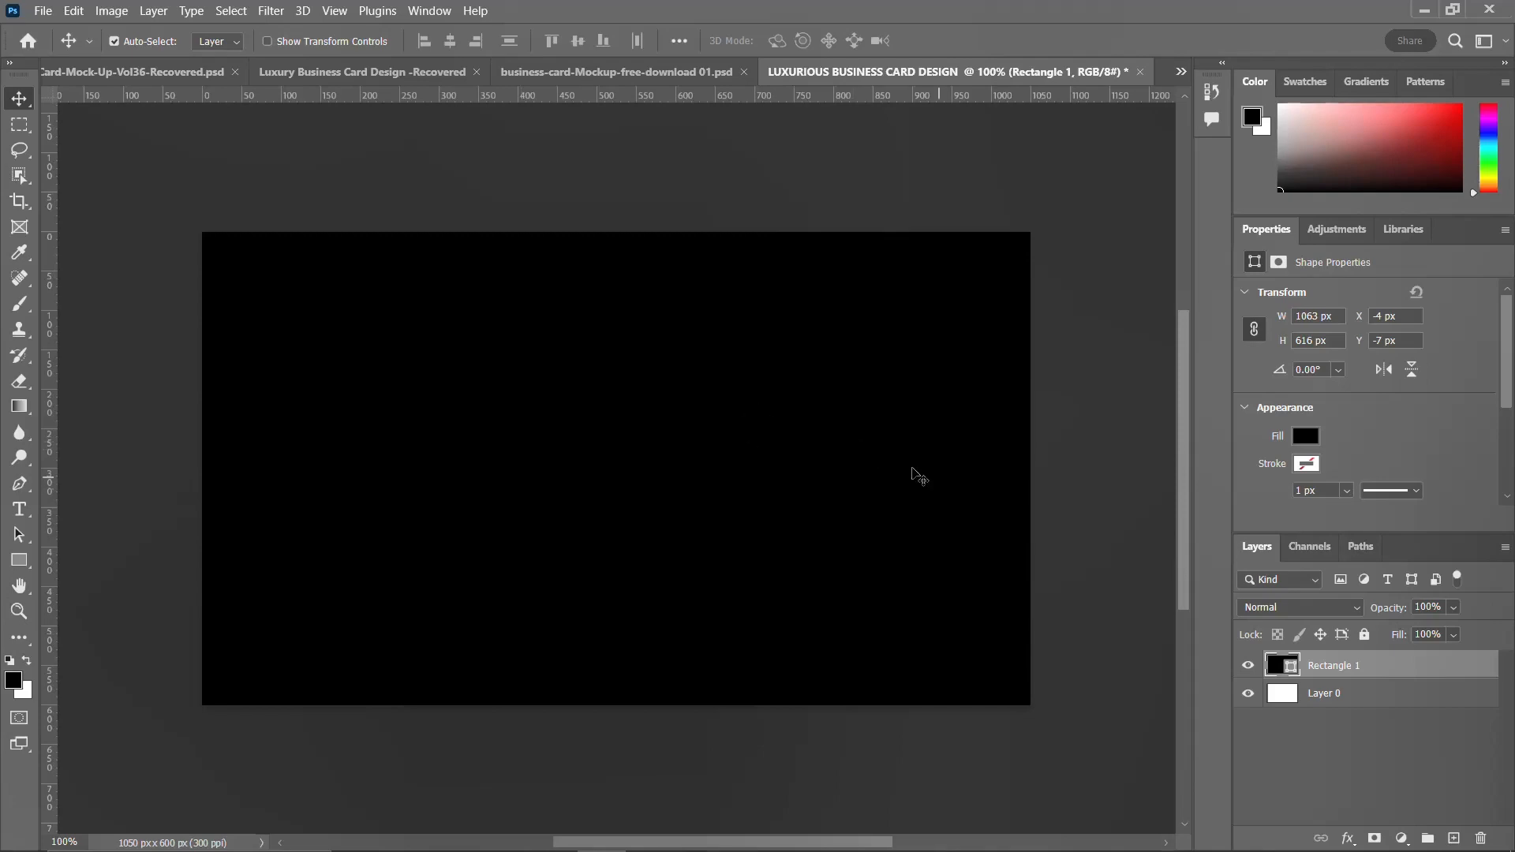
Step: Paste the dark red gradient style onto Rectangle 1 and add an empty Layer 1 above it
right_click(1369, 670)
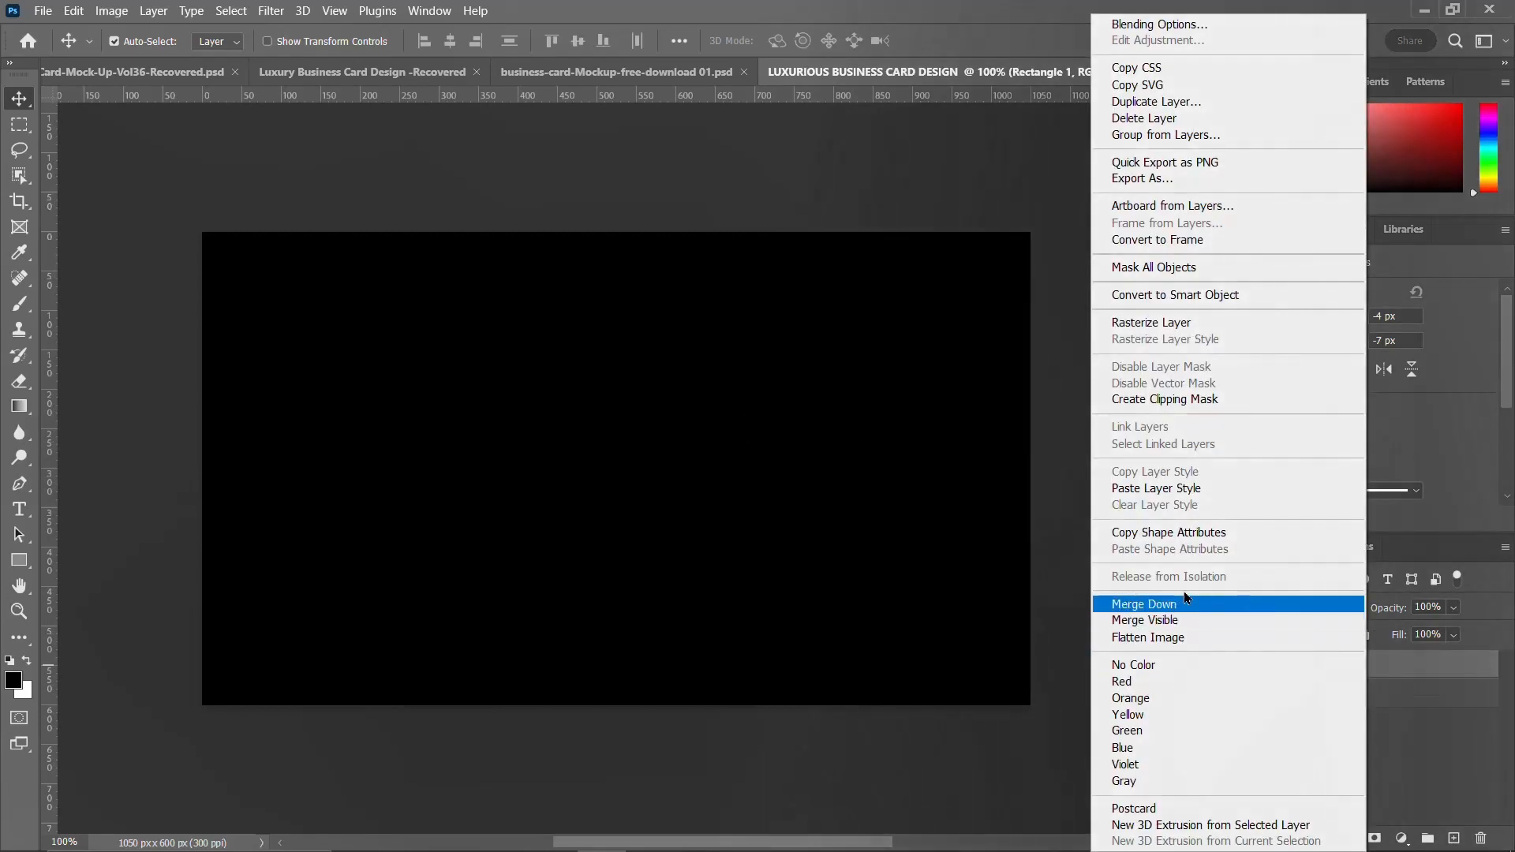
left_click(1166, 489)
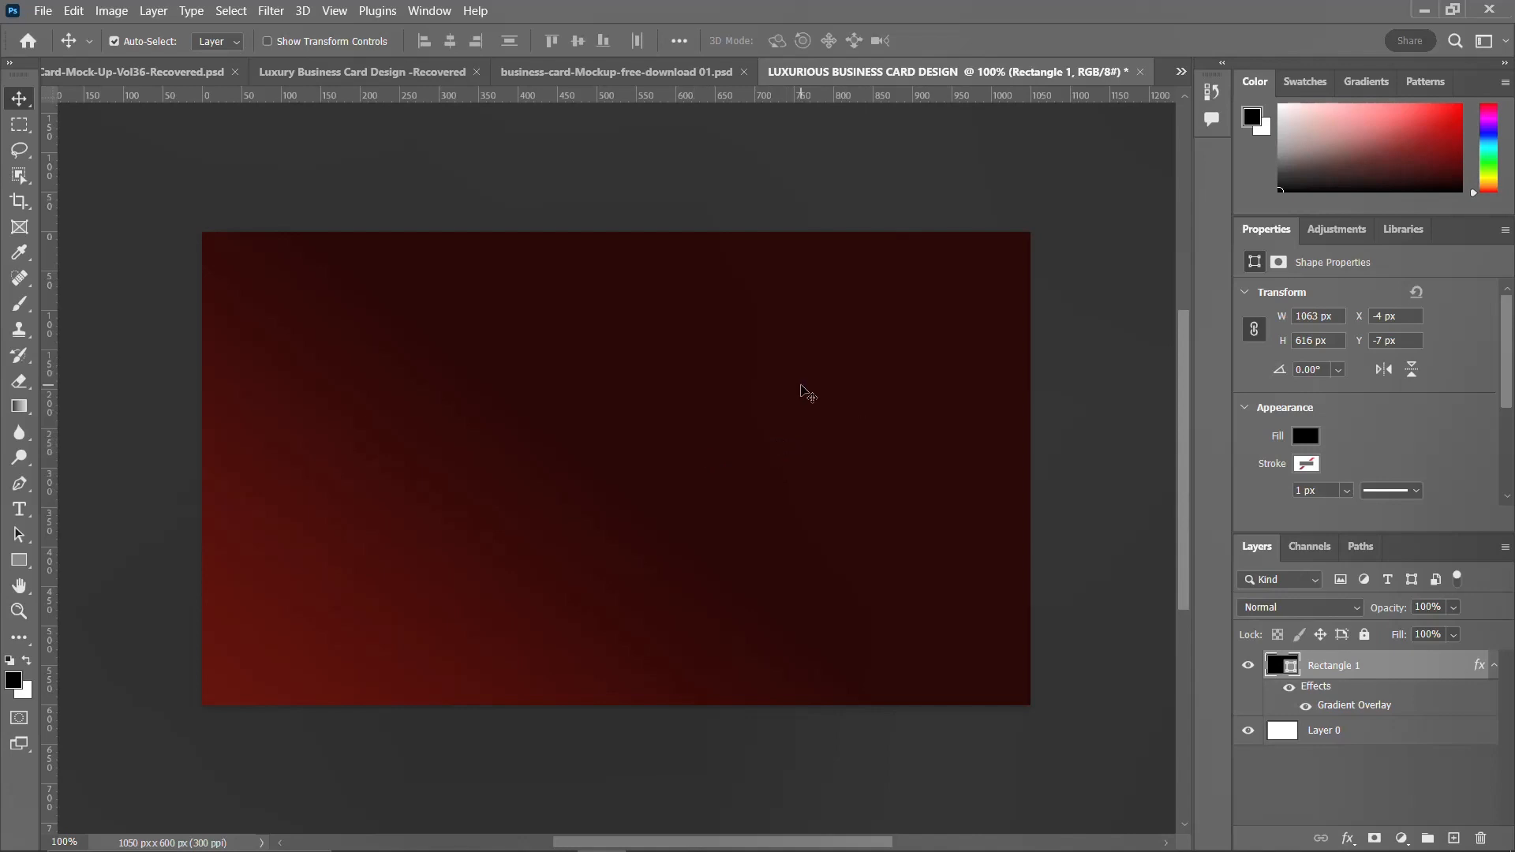
left_click(1489, 666)
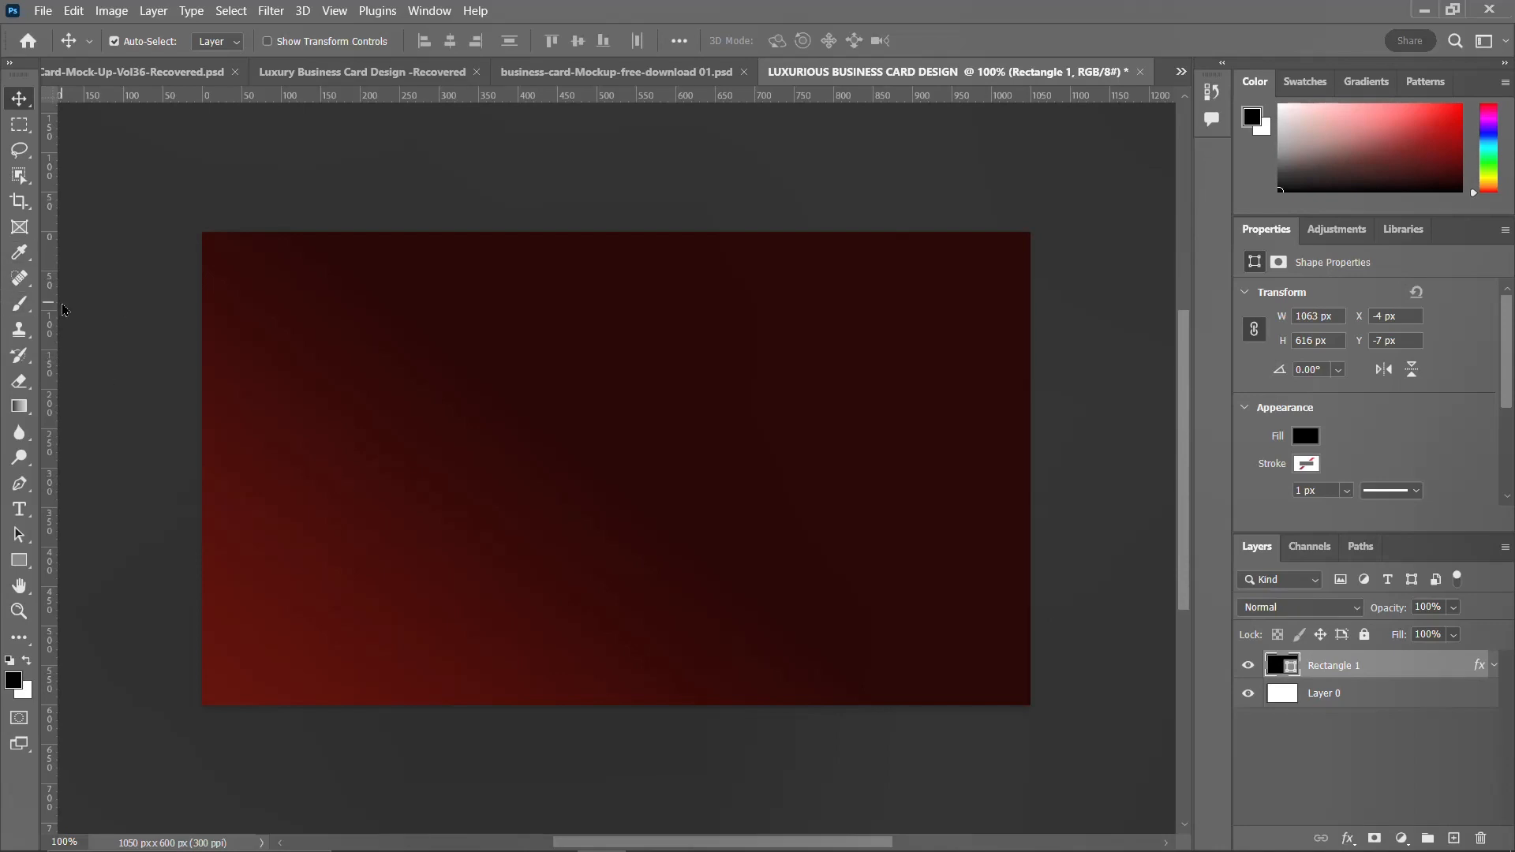
left_click(1453, 838)
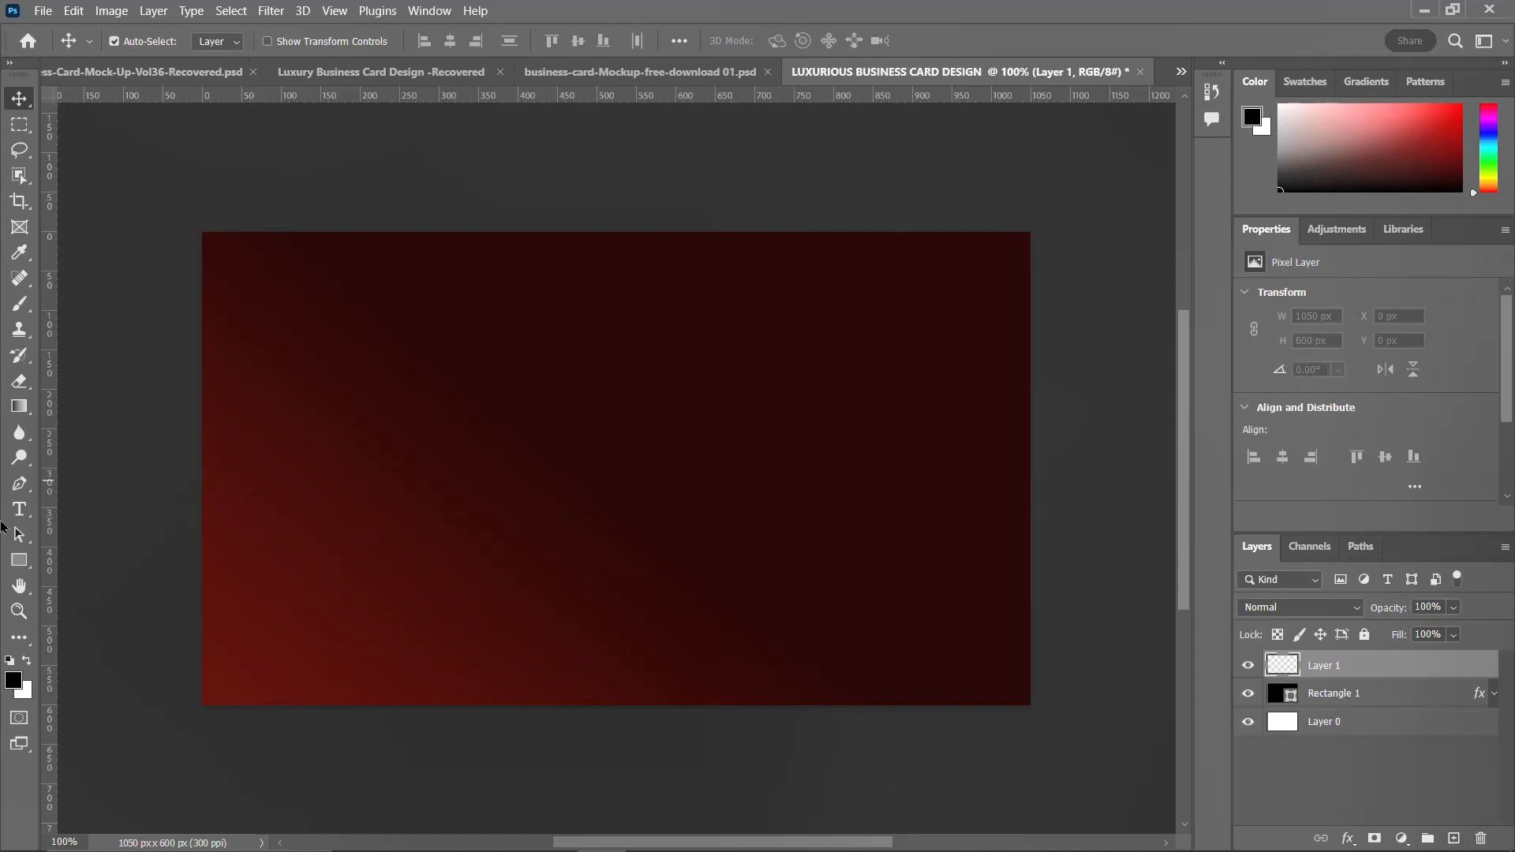
Step: Draw a black rectangle across the lower portion of the card
key("u")
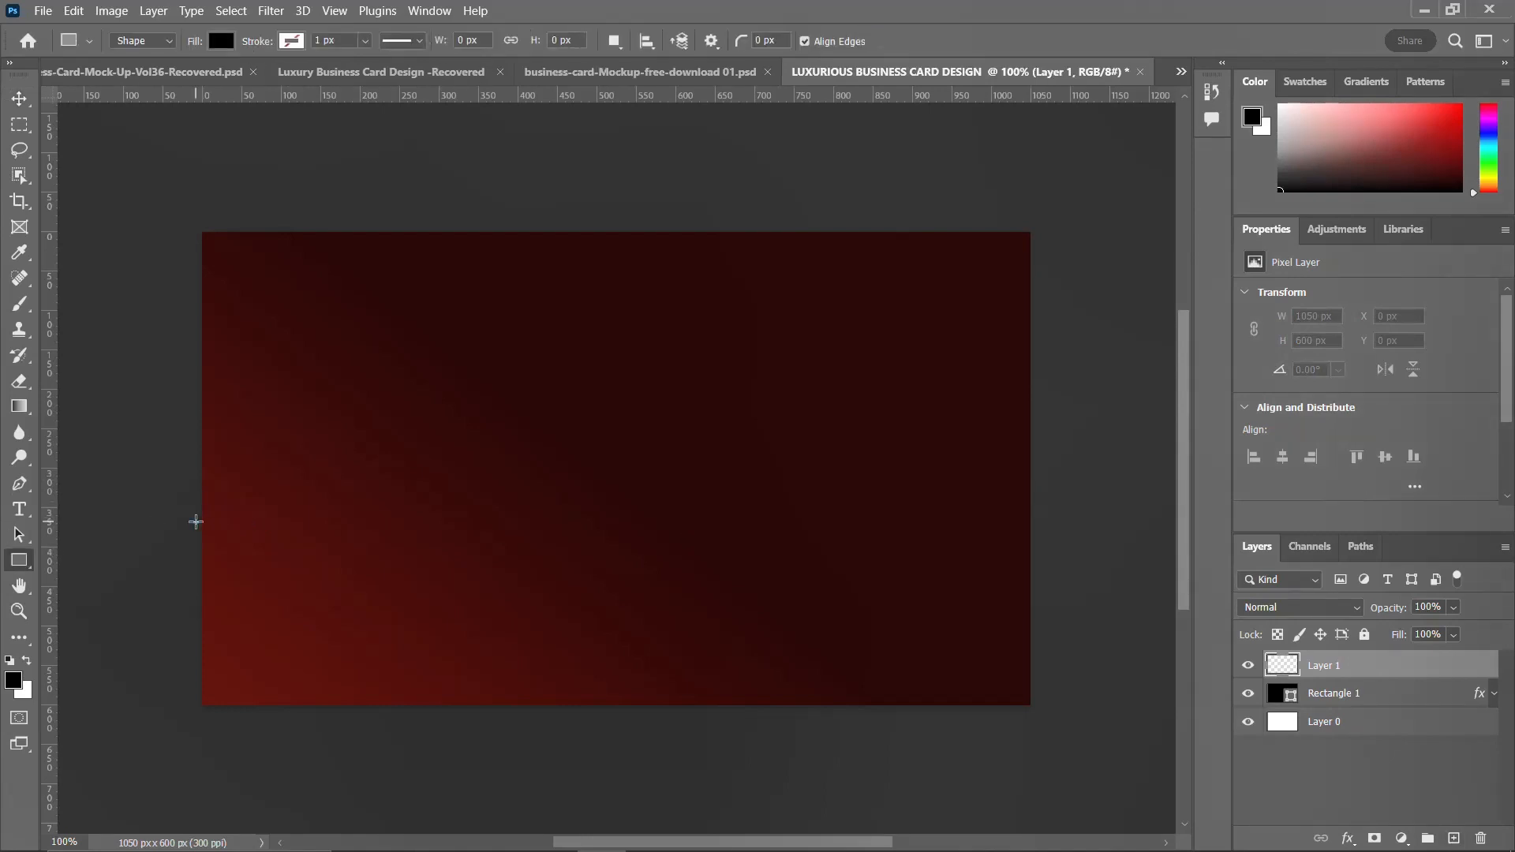
left_click_drag(194, 520, 1040, 716)
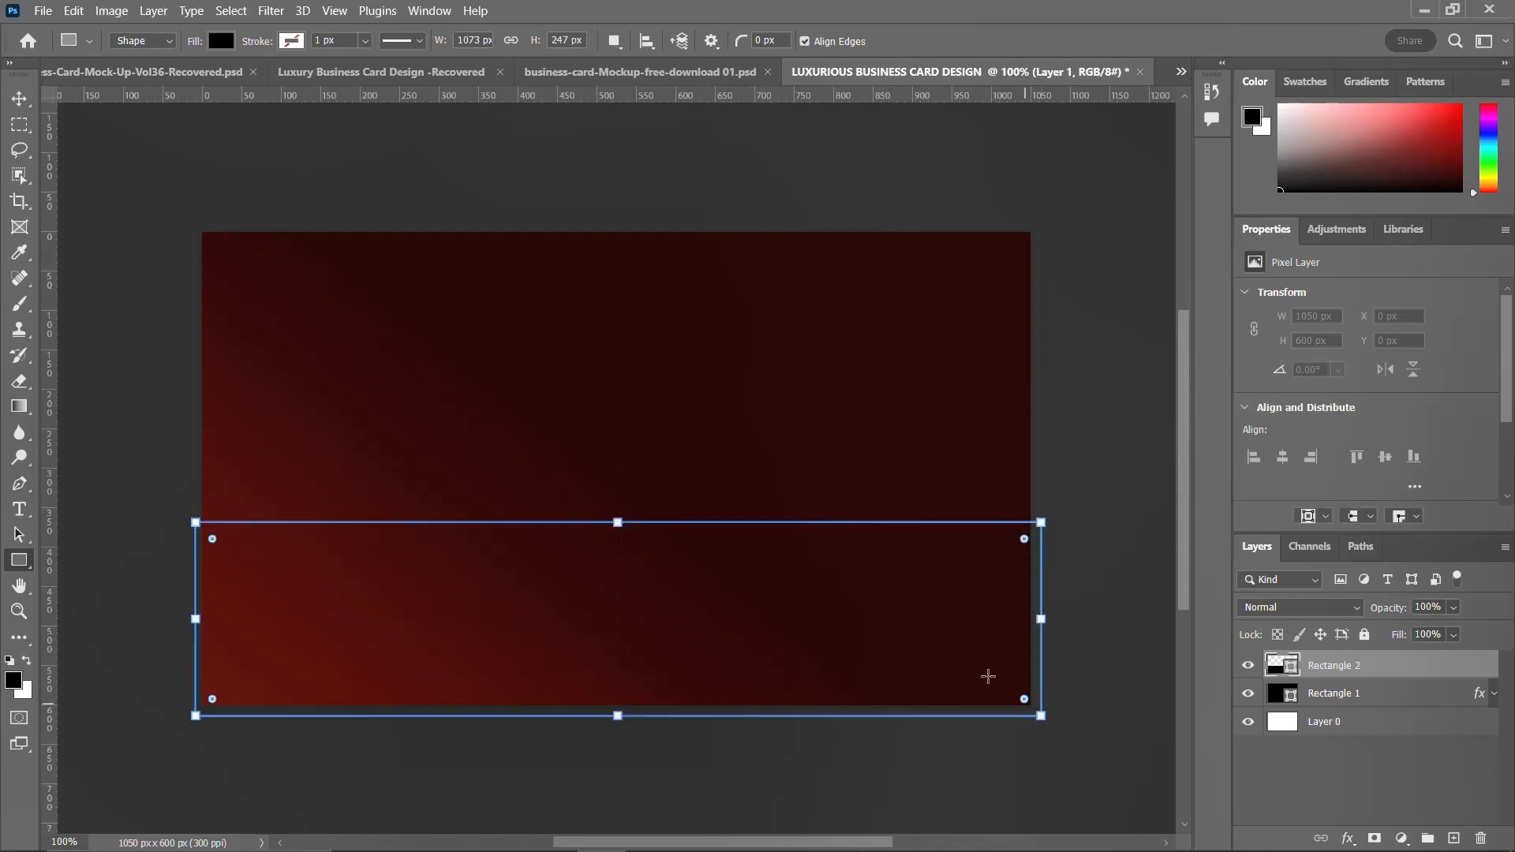
key("v")
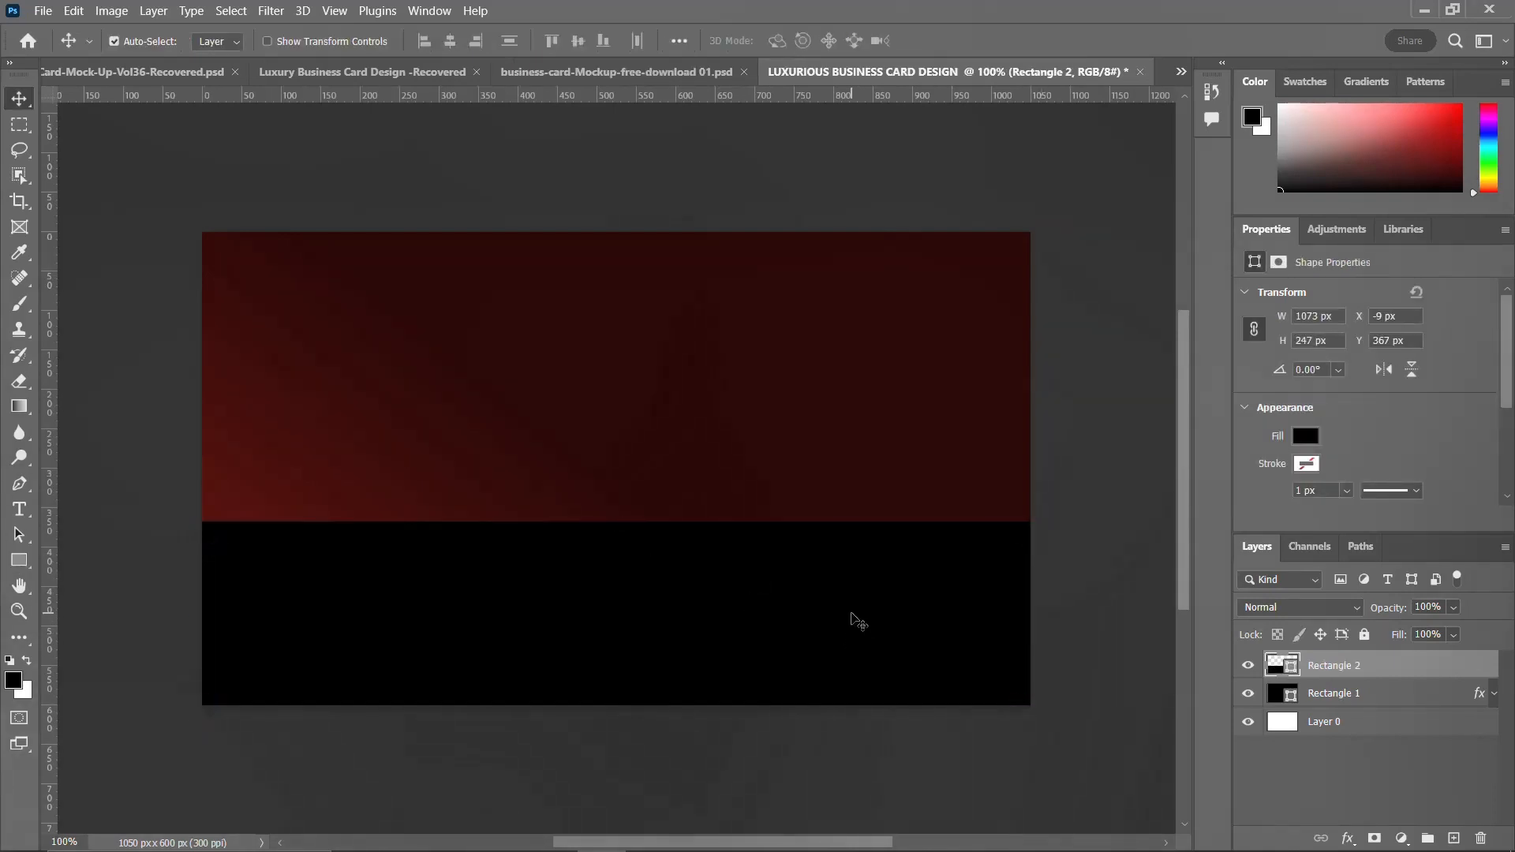
right_click(852, 618)
left_click(741, 570)
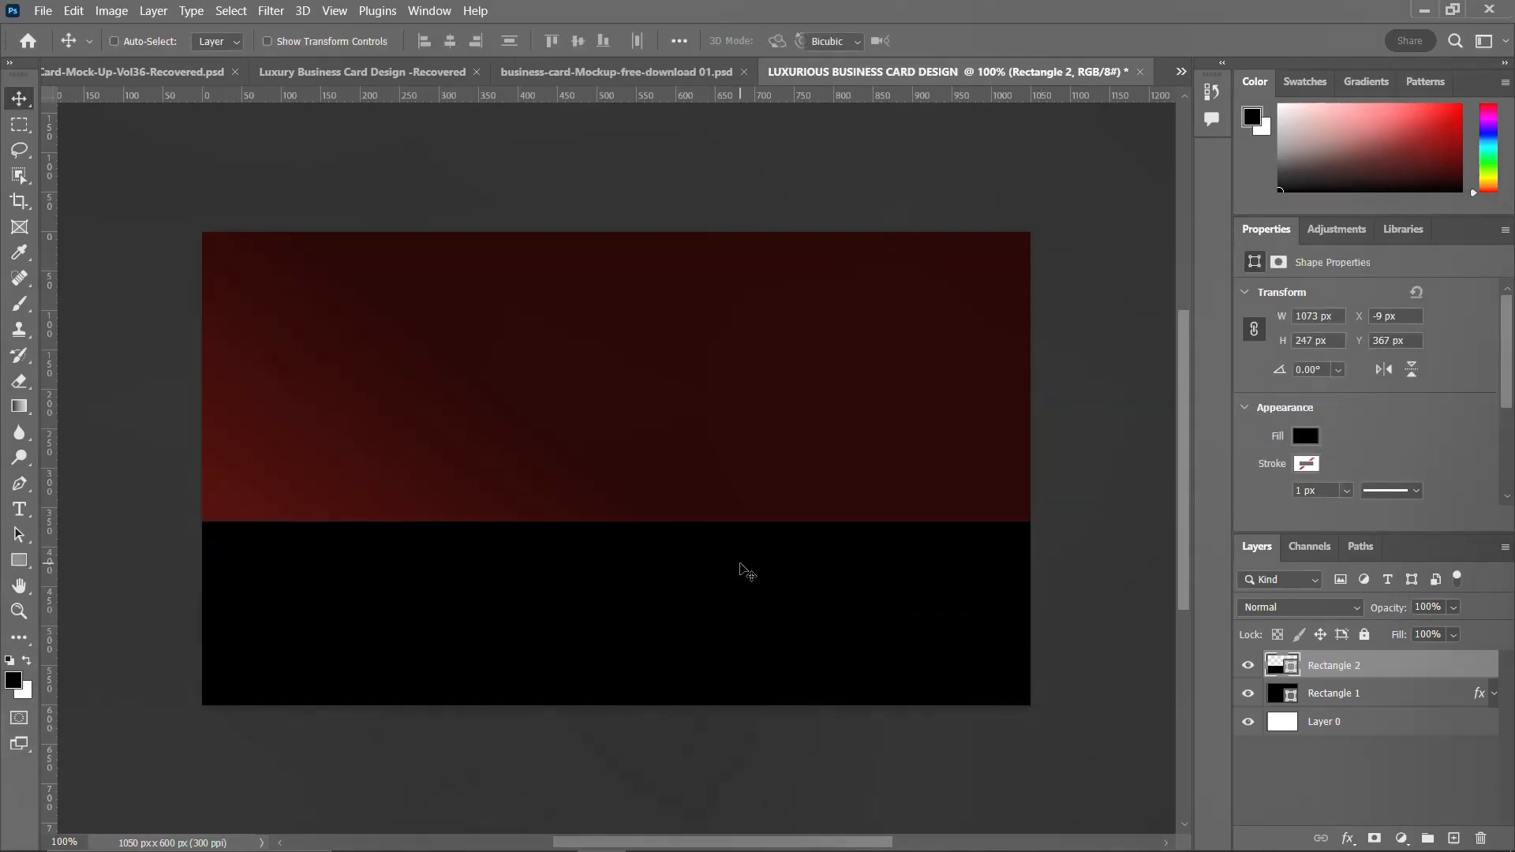
Step: Try skewing and distorting the rectangle's top edge, undoing each attempt
key("ctrl+t")
right_click(742, 570)
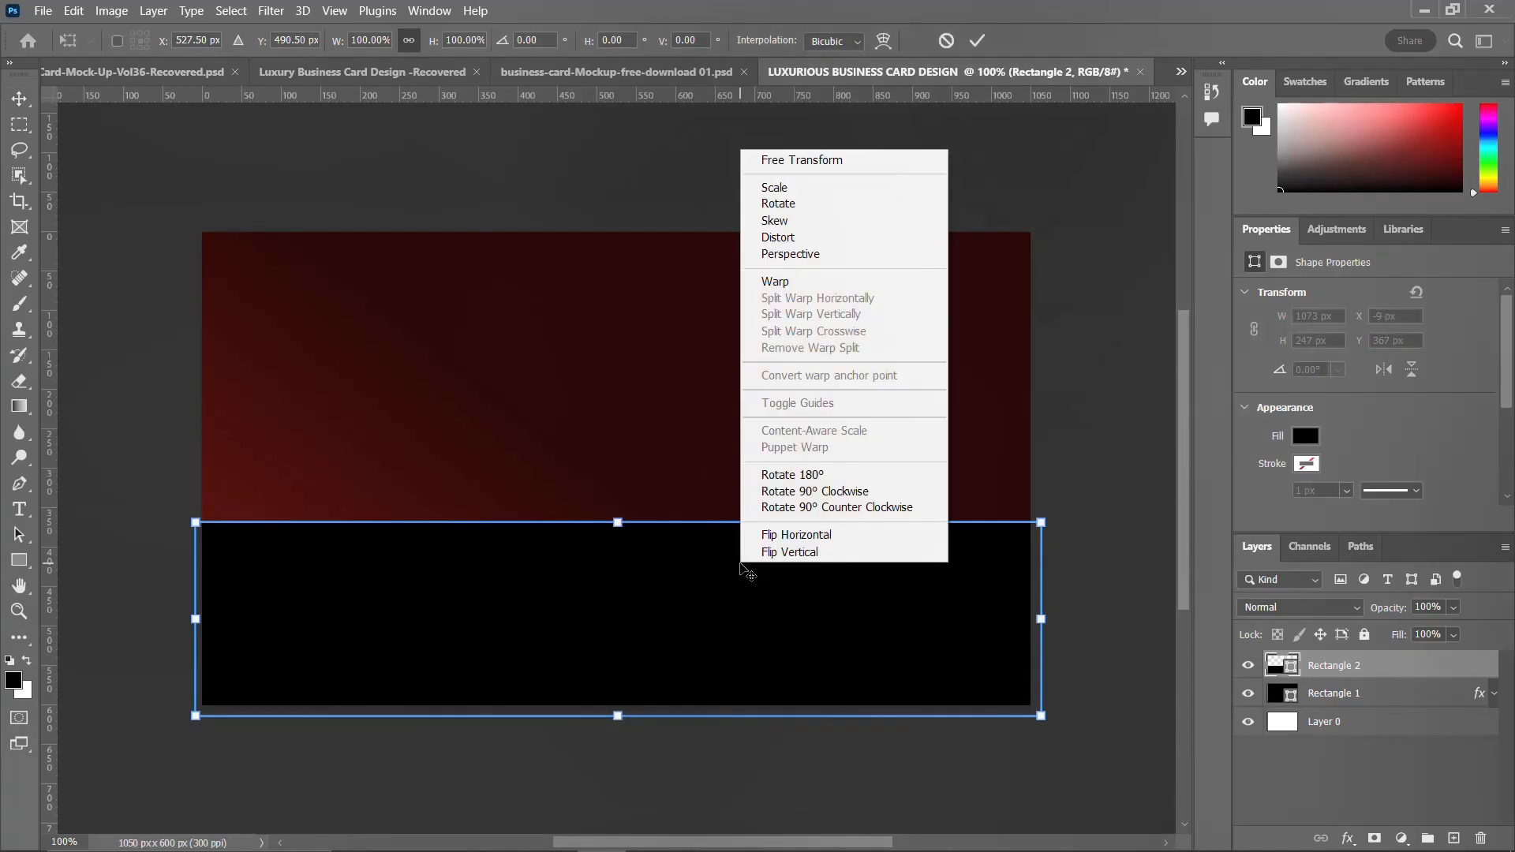
left_click(813, 224)
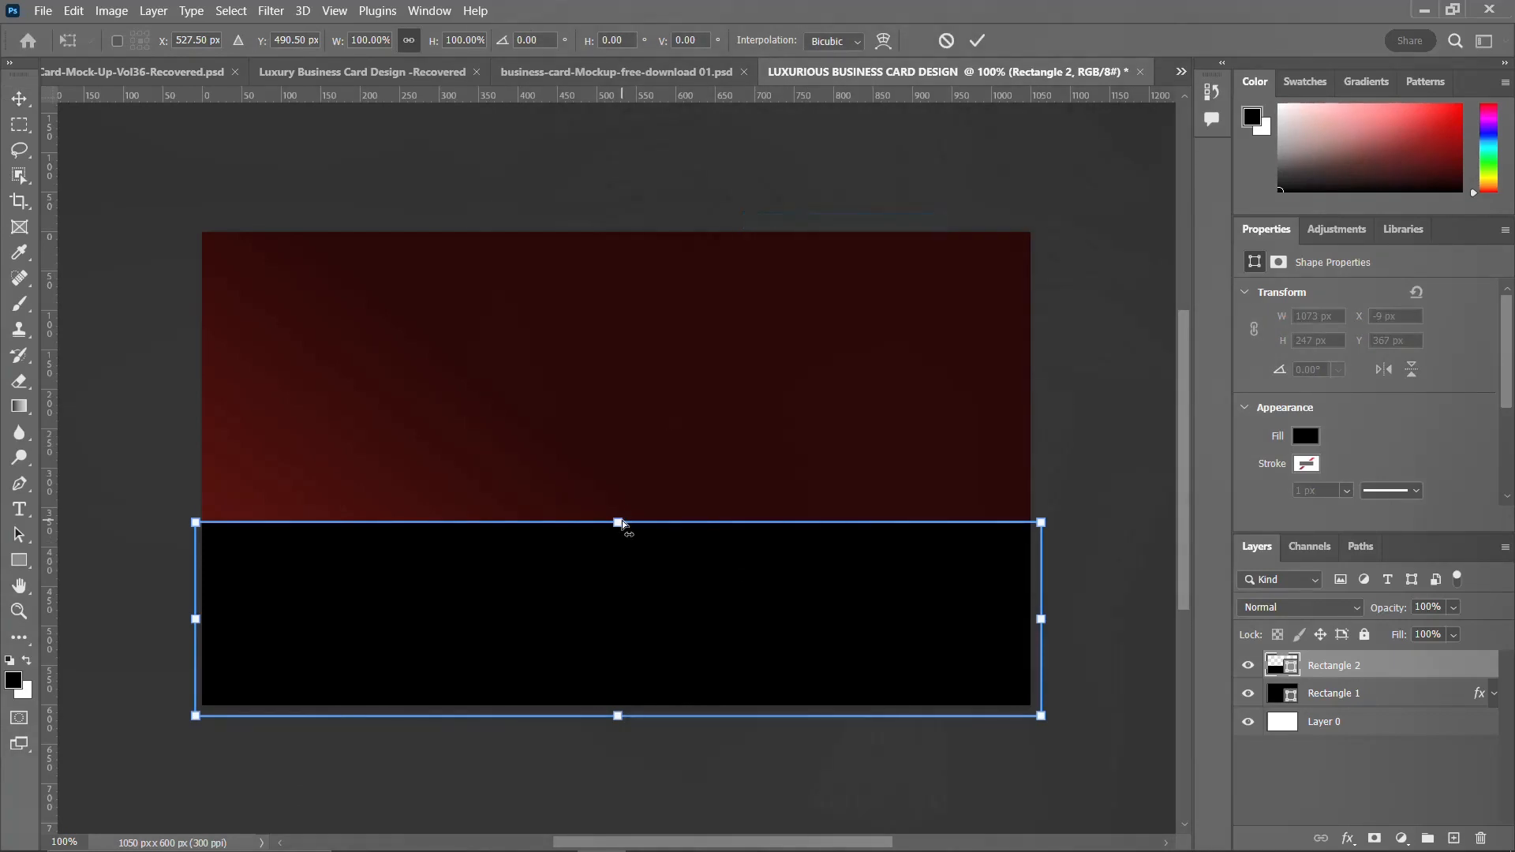
left_click_drag(618, 527, 622, 556)
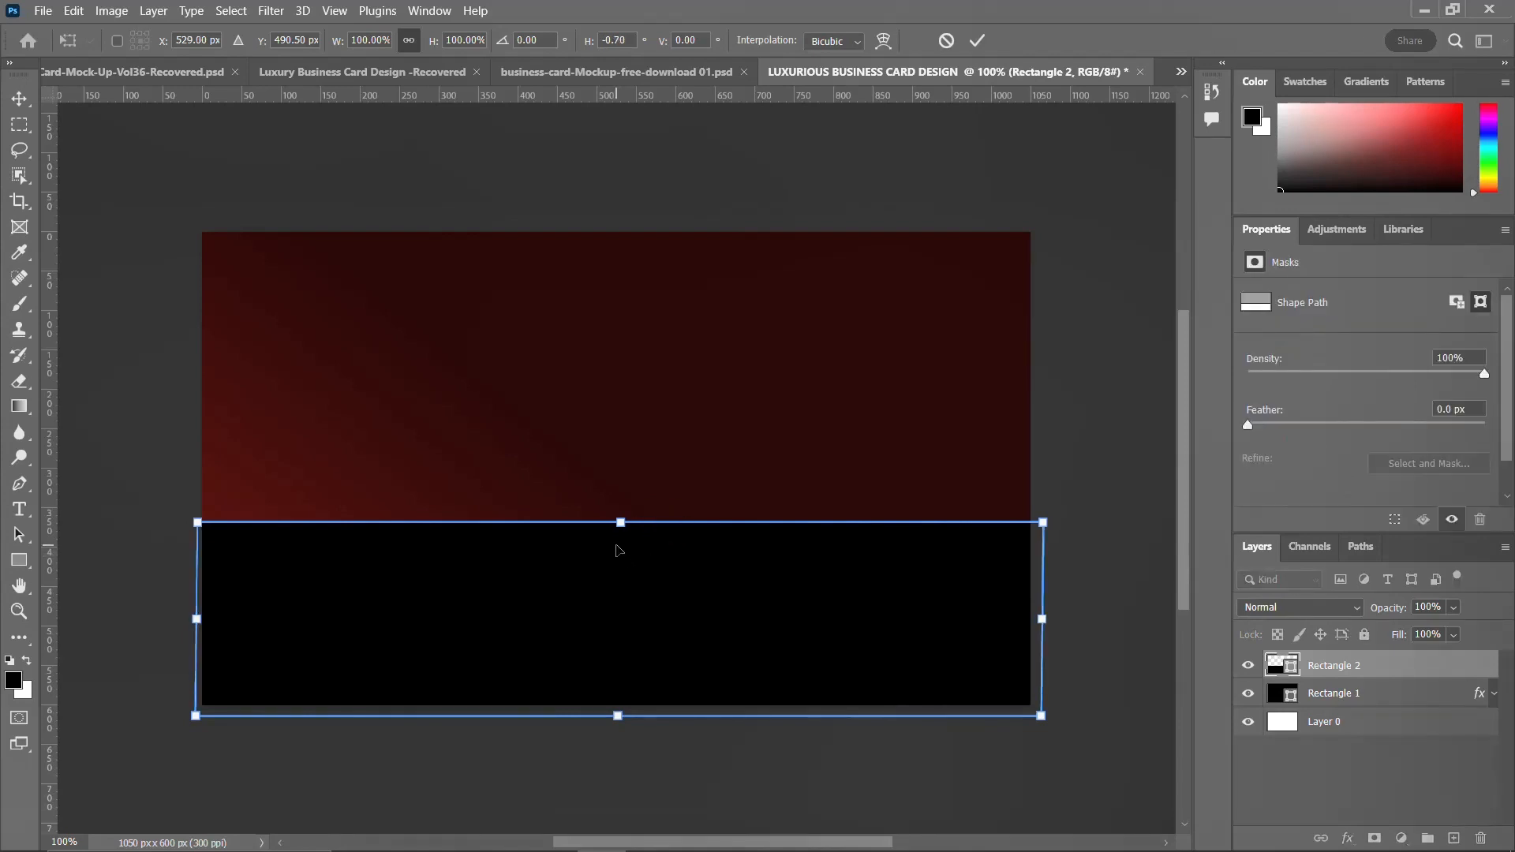
key("ctrl+z")
right_click(618, 544)
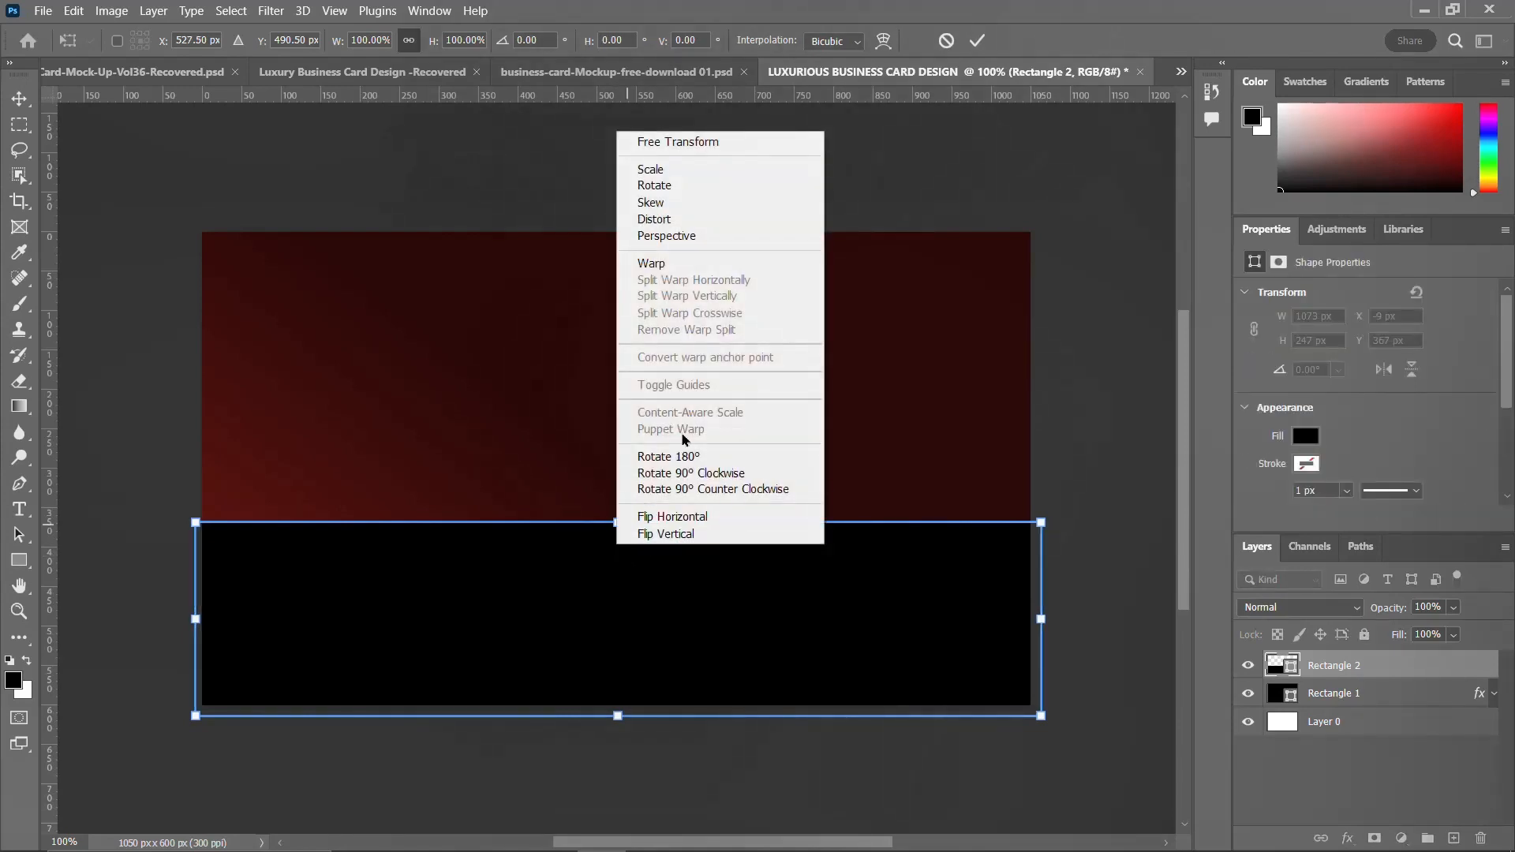
left_click(665, 220)
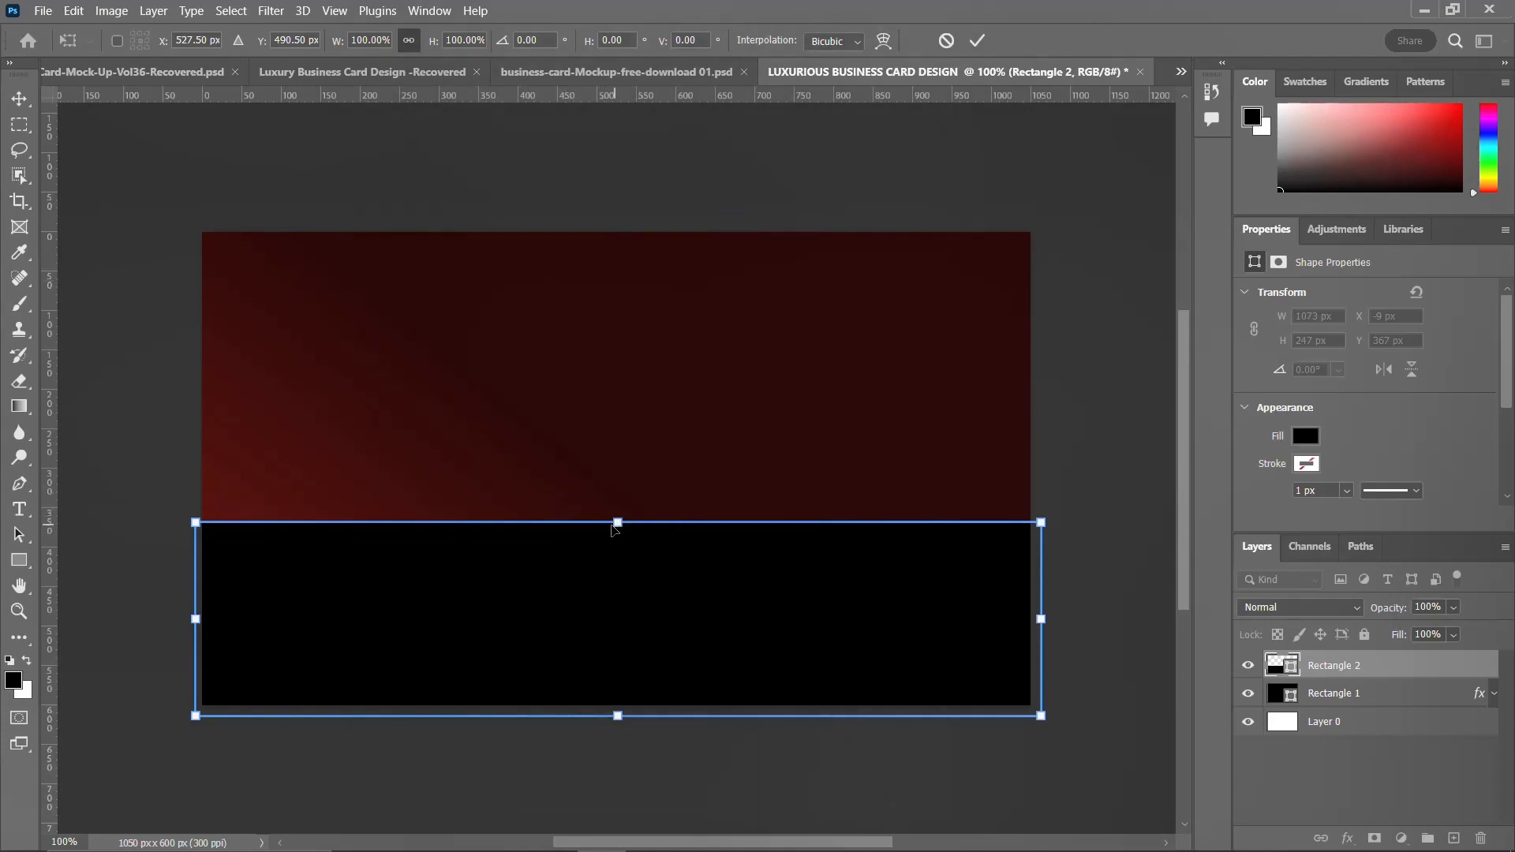
left_click_drag(617, 523, 618, 546)
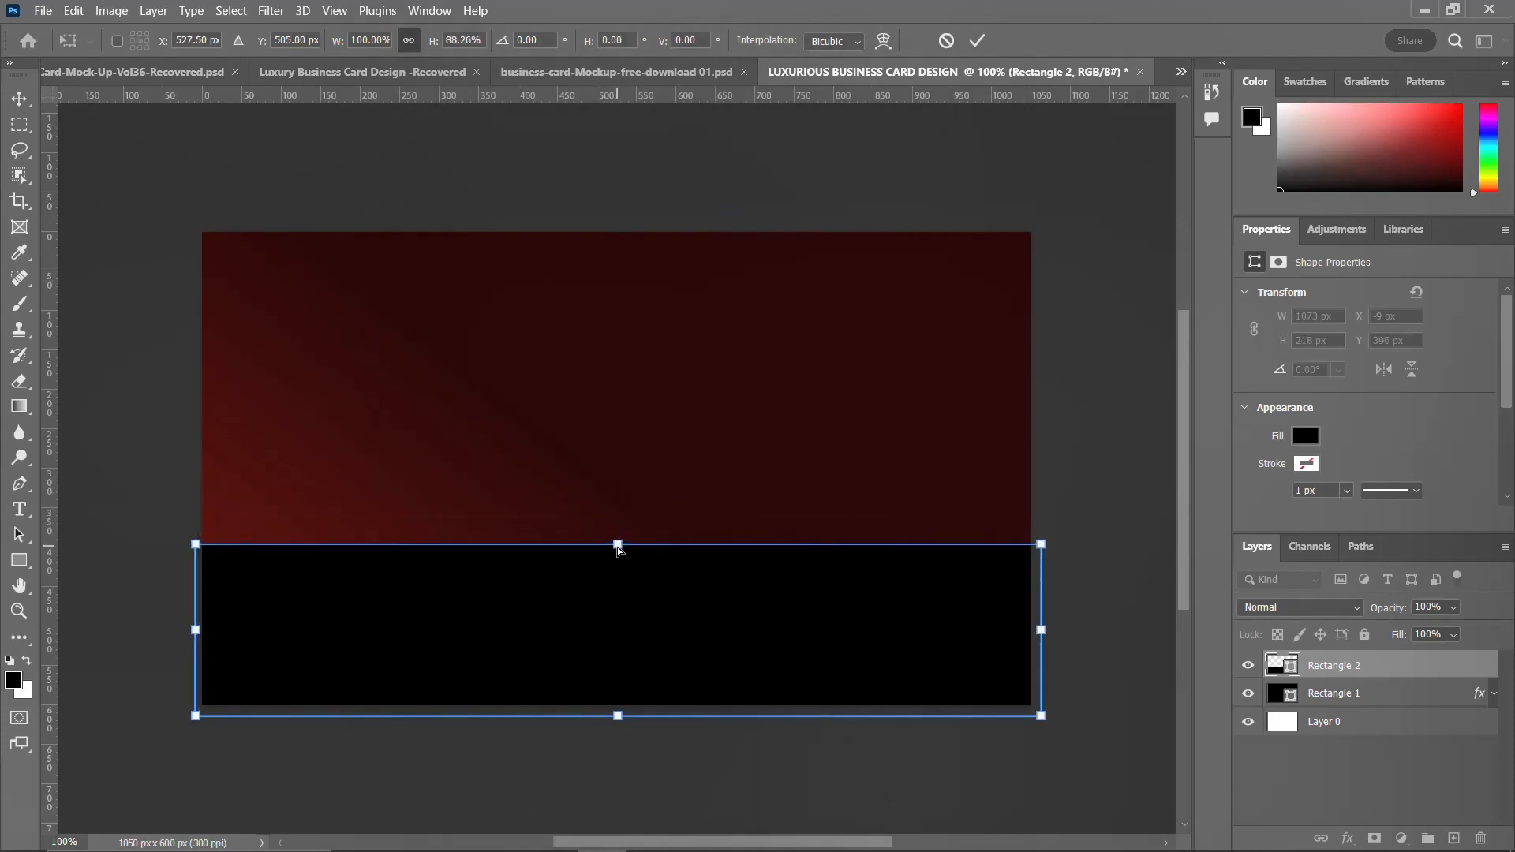
key("ctrl+z")
right_click(618, 546)
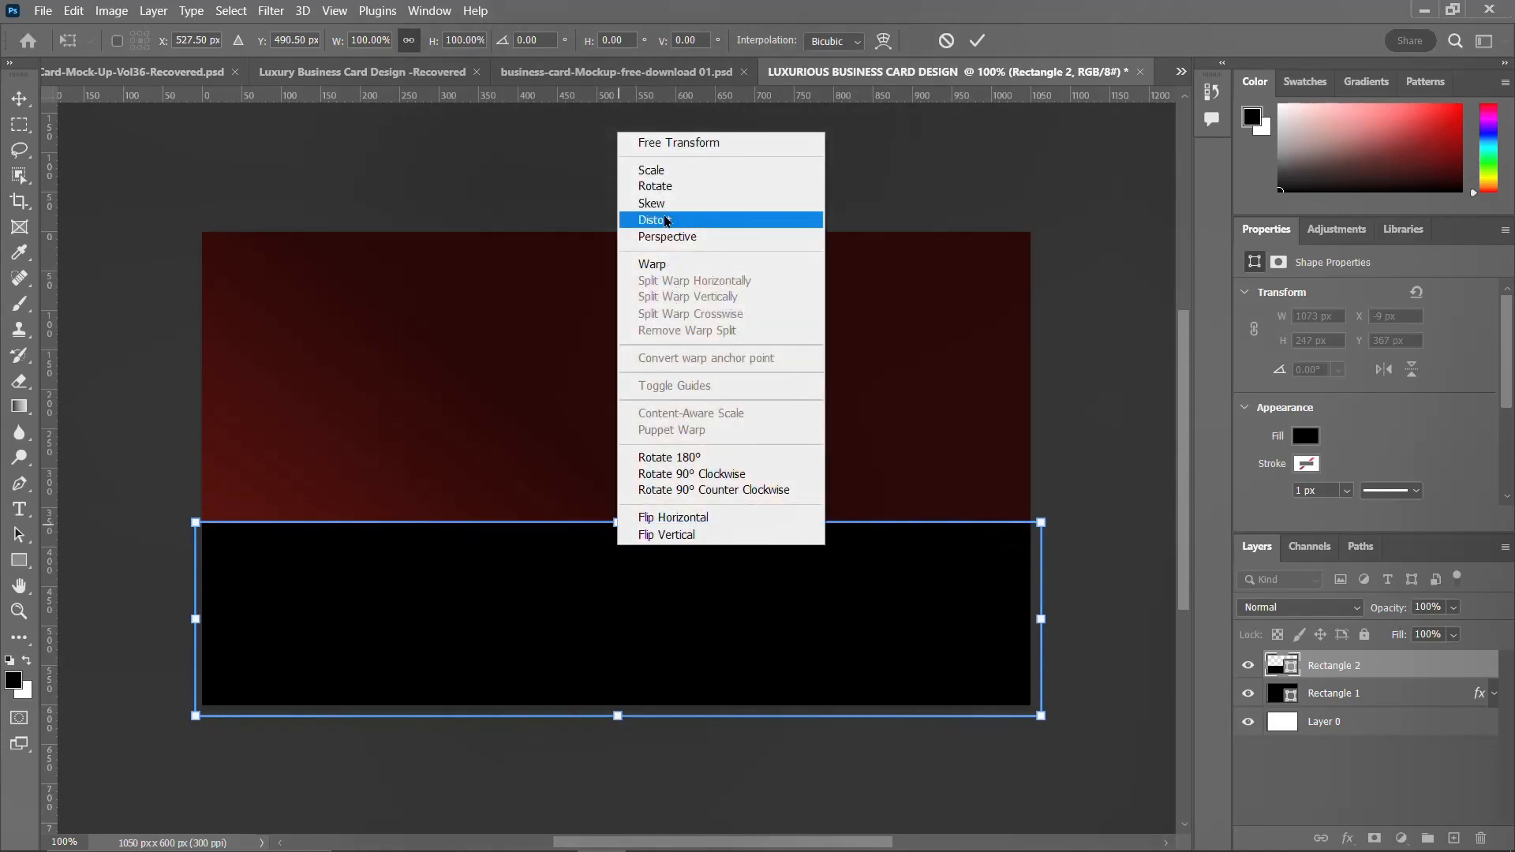
Step: Warp Rectangle 2's top edge into a wave that dips left and rises right, then commit
left_click(657, 266)
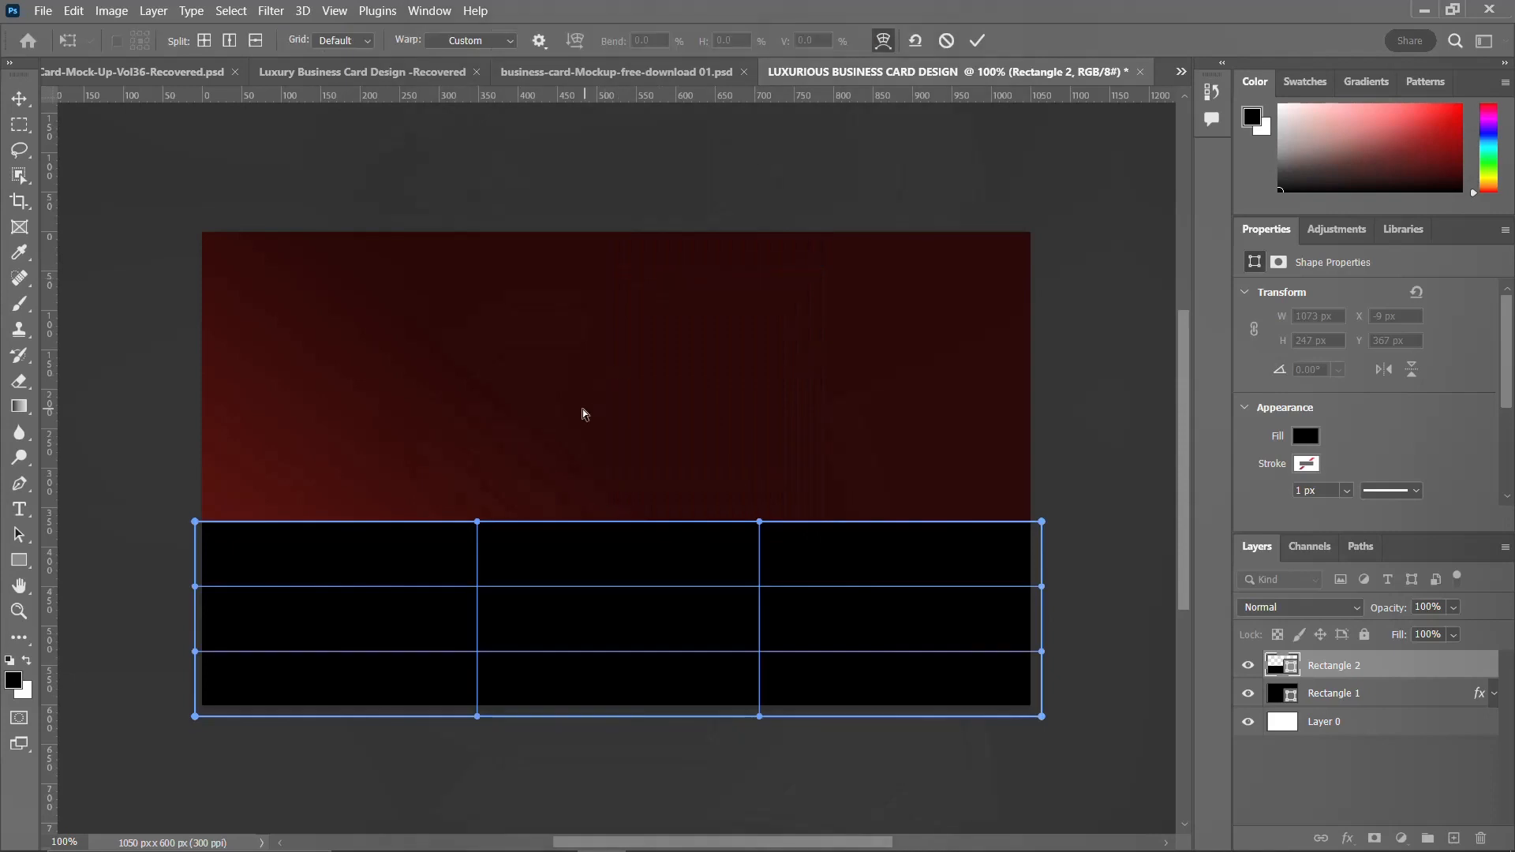
left_click_drag(477, 522, 503, 751)
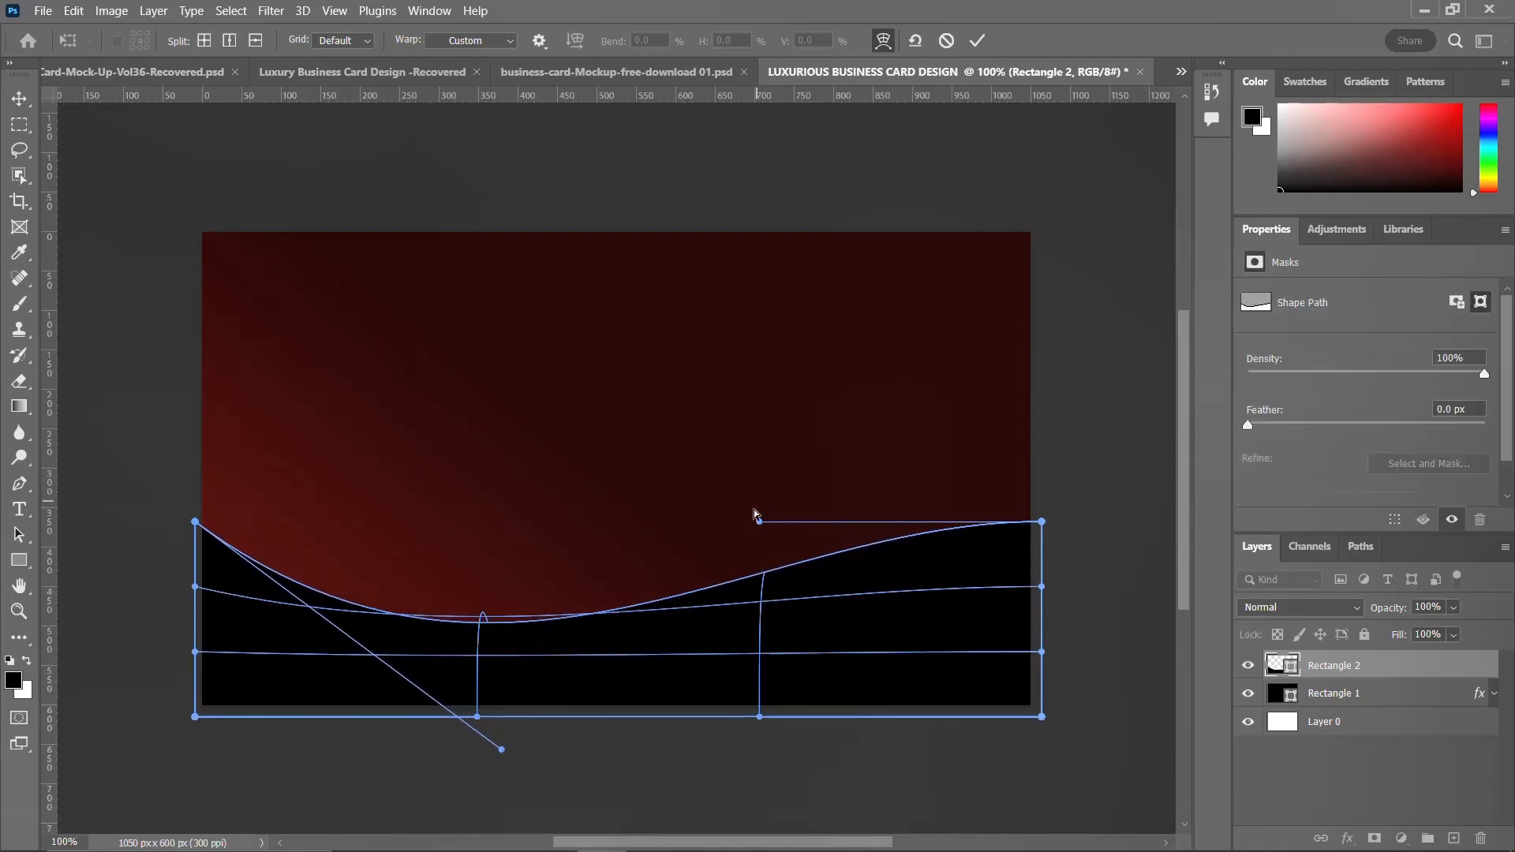
left_click_drag(759, 521, 734, 346)
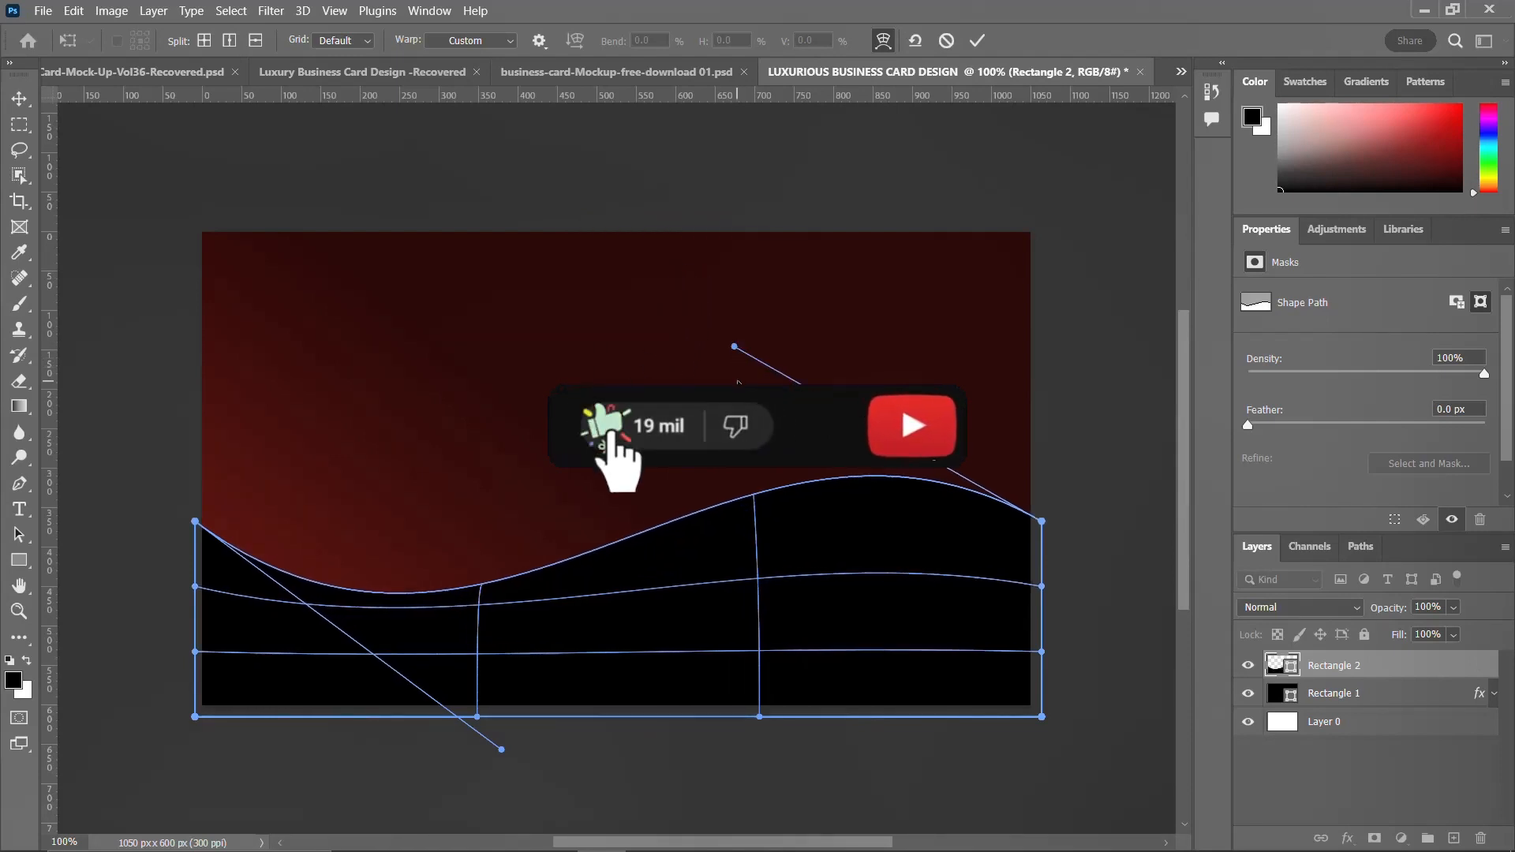
key("Return")
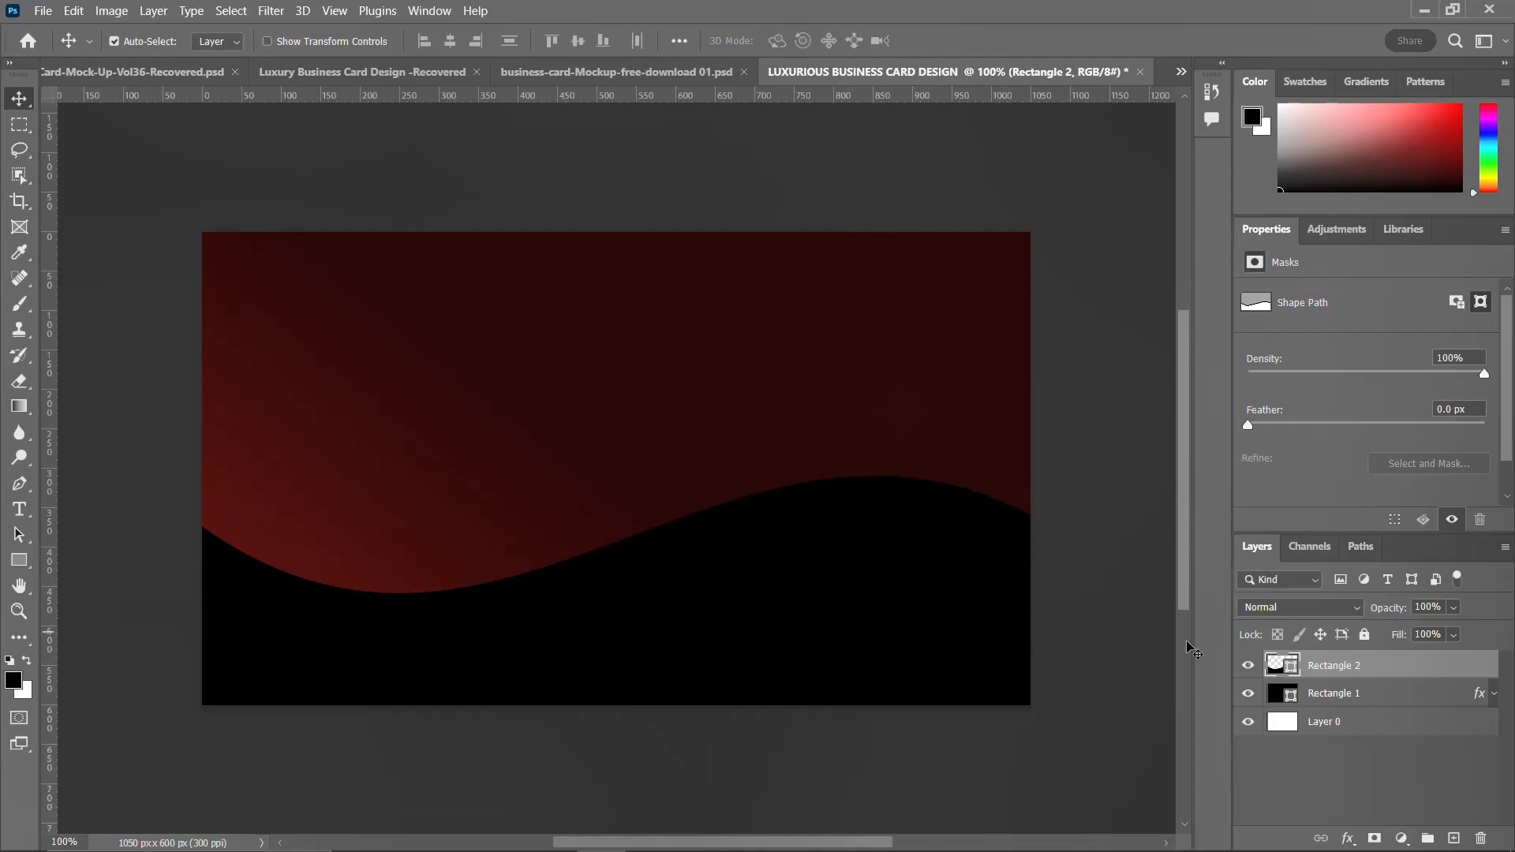
Step: Copy the gold gradient and drop shadow style and paste it onto the wavy Rectangle 2
right_click(1365, 665)
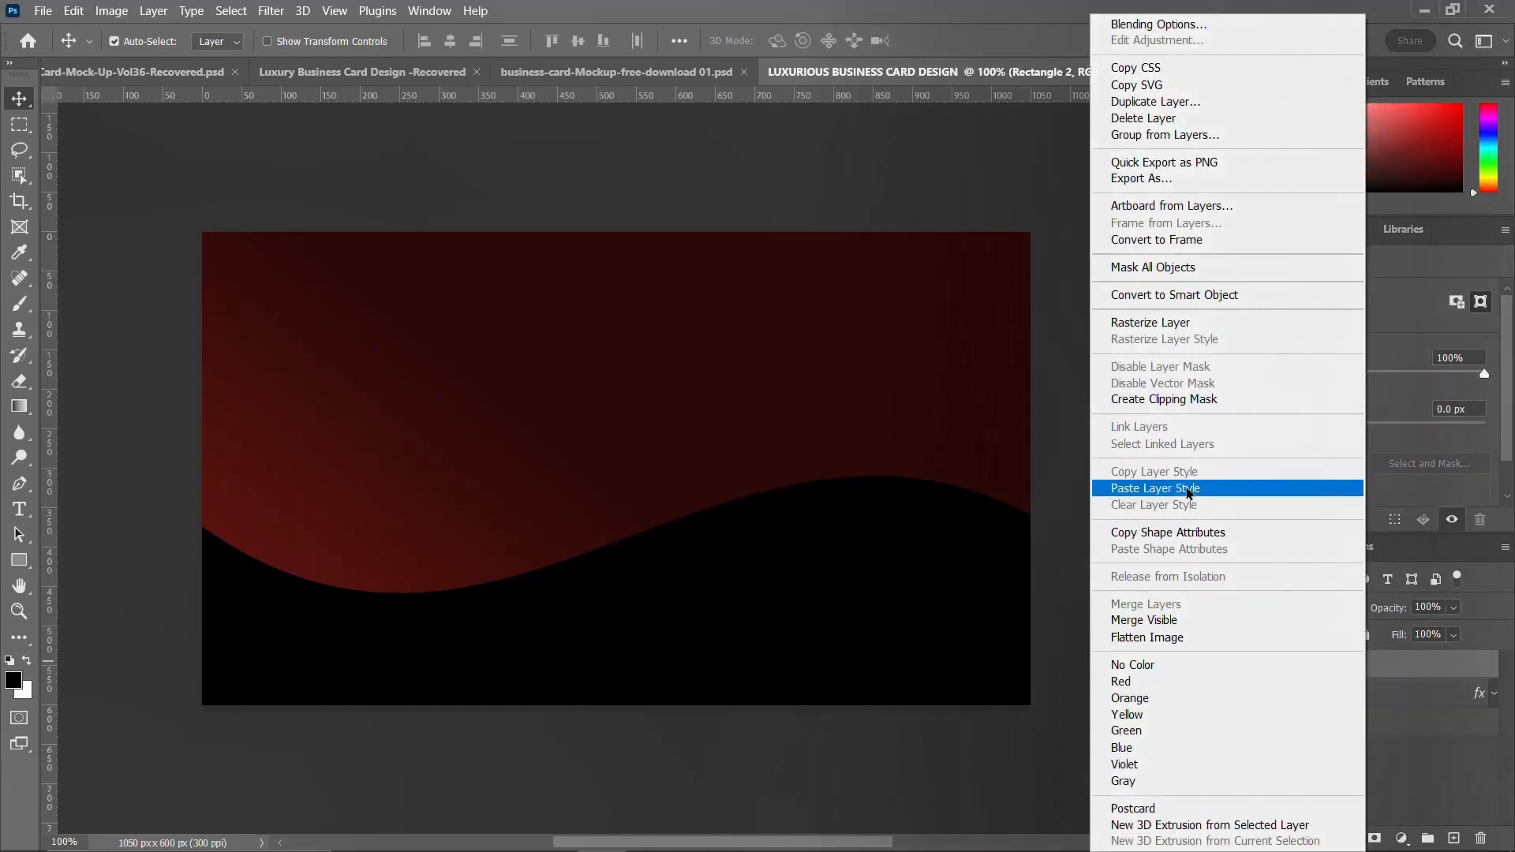
left_click(1160, 488)
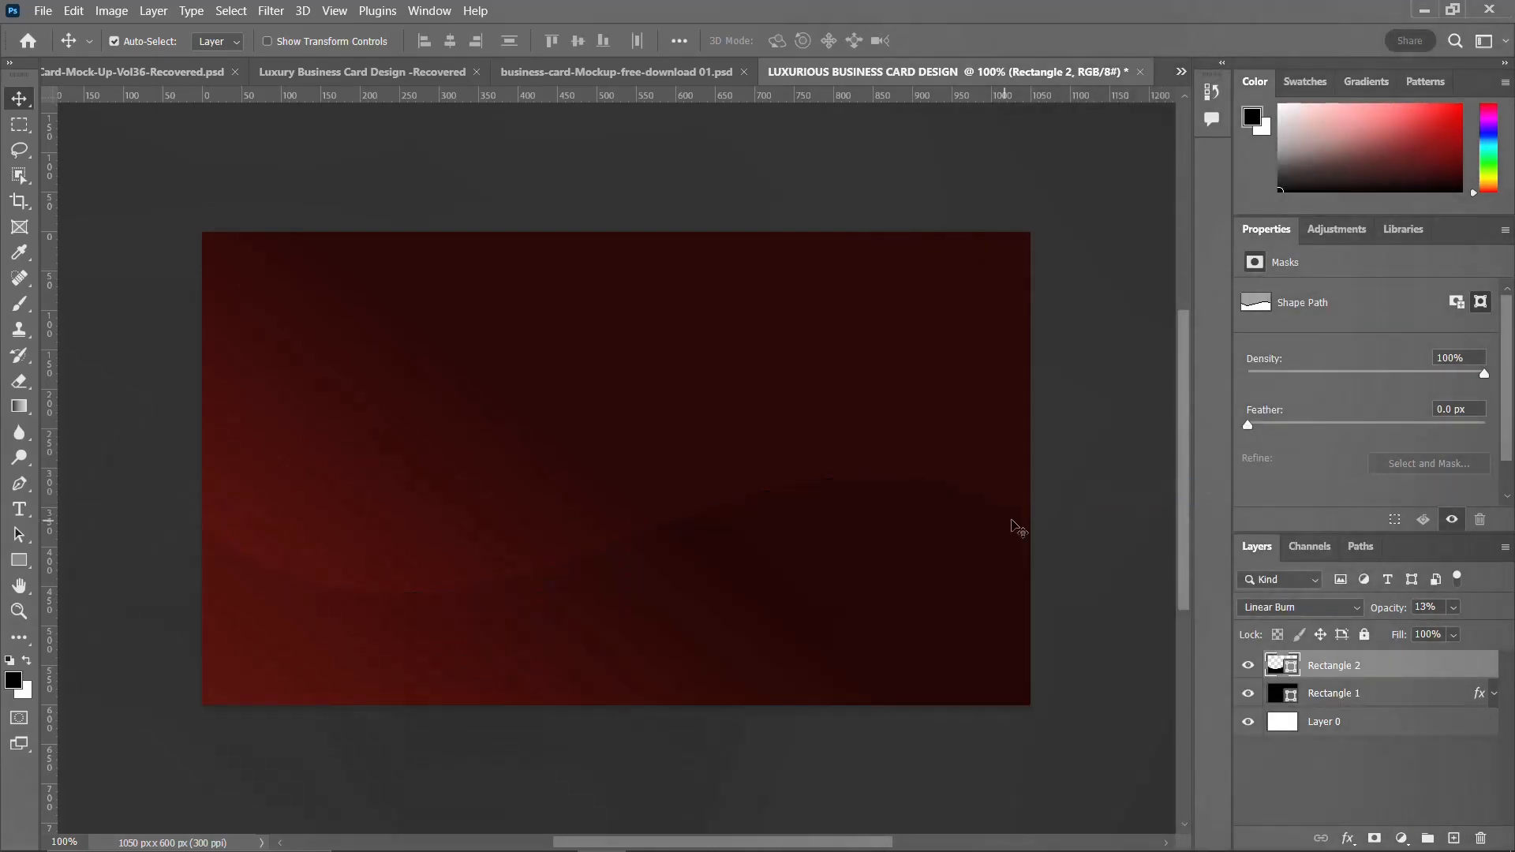
right_click(1375, 666)
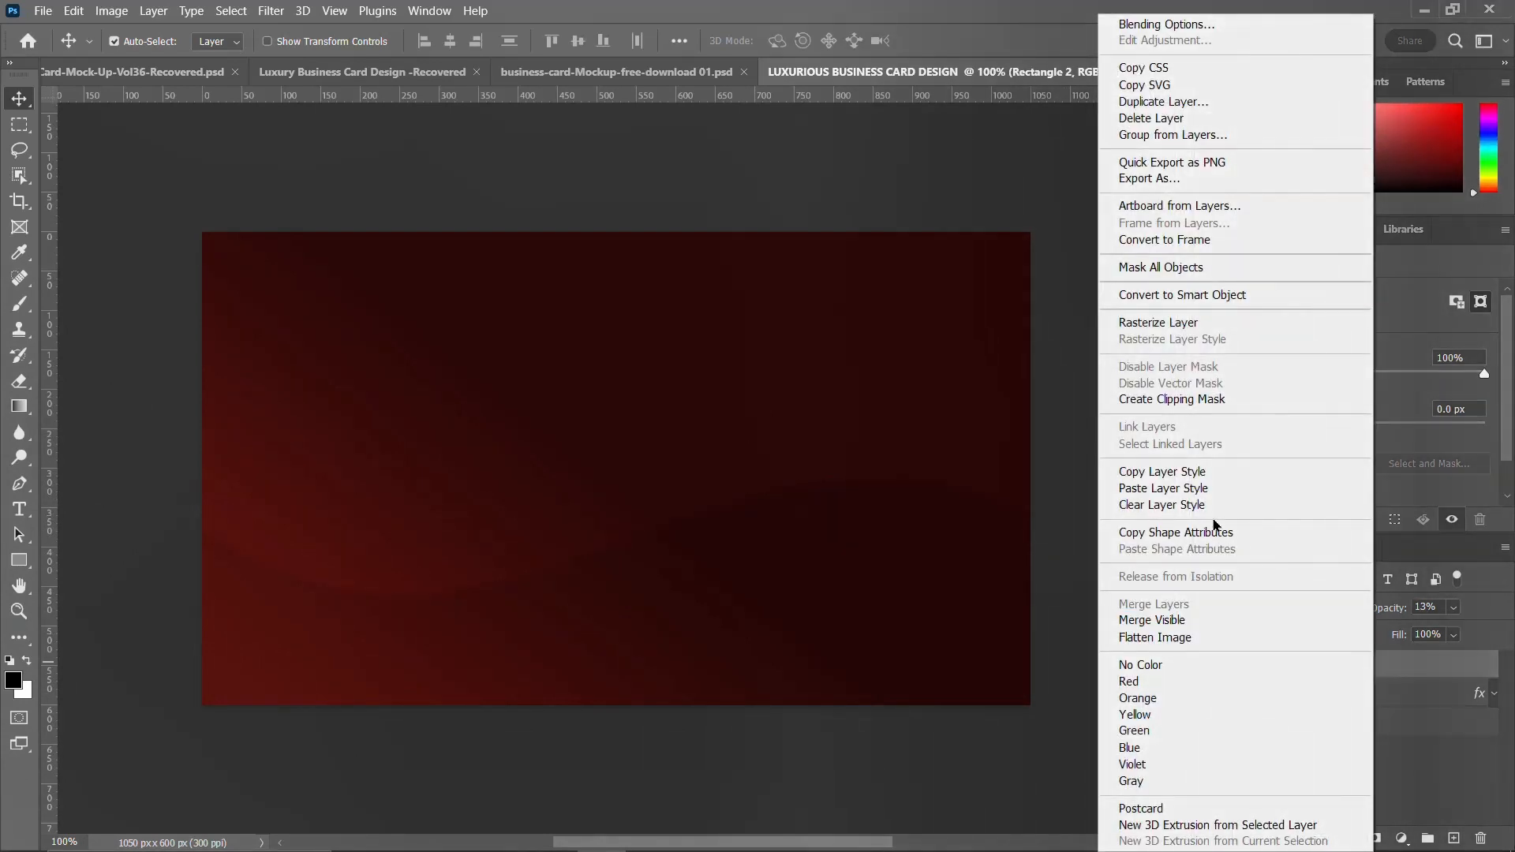
left_click(1192, 471)
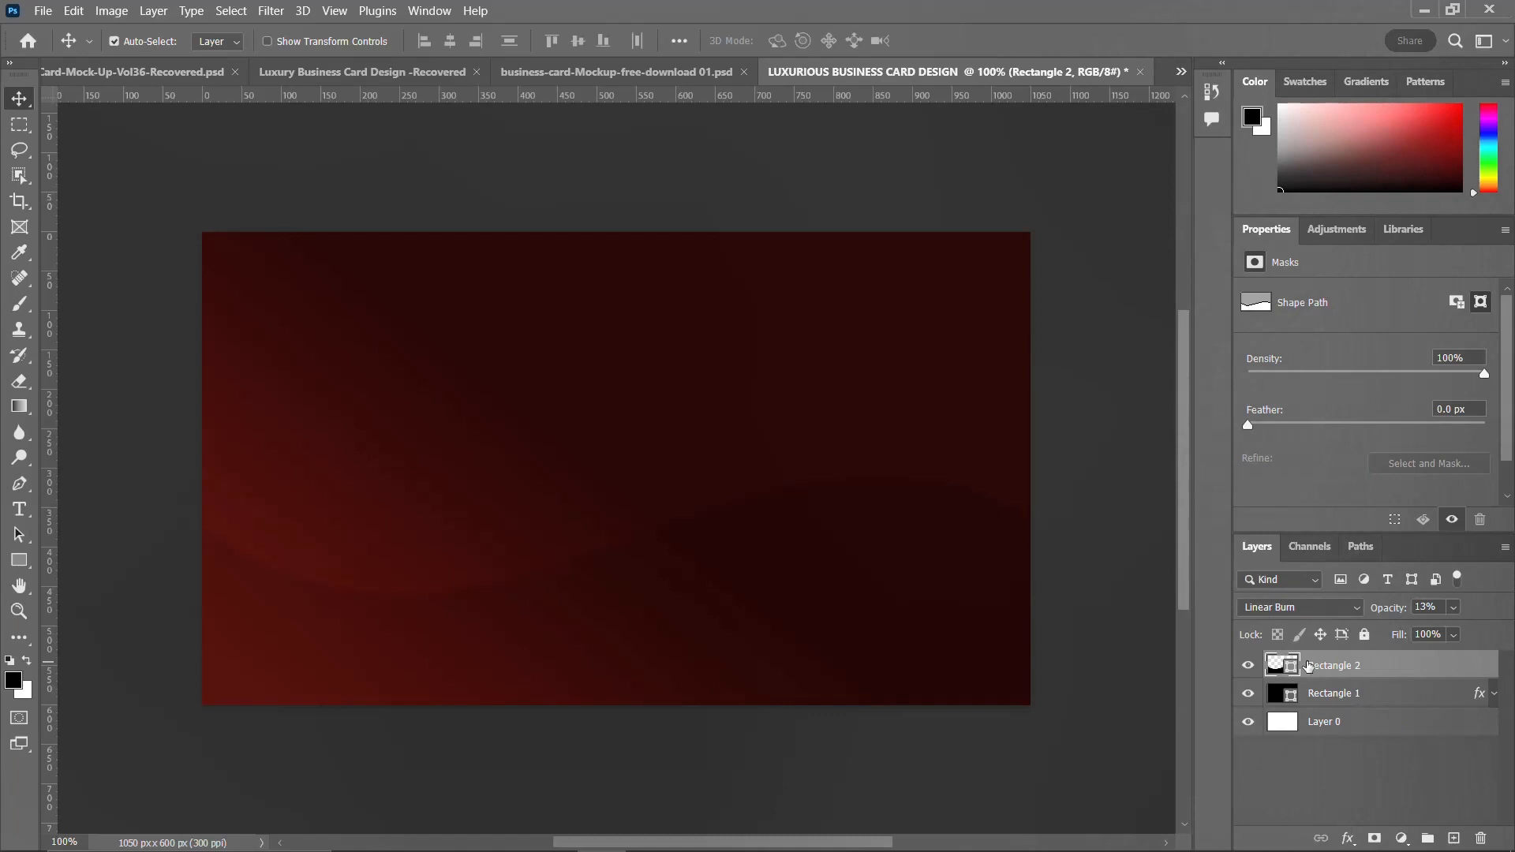
right_click(1379, 667)
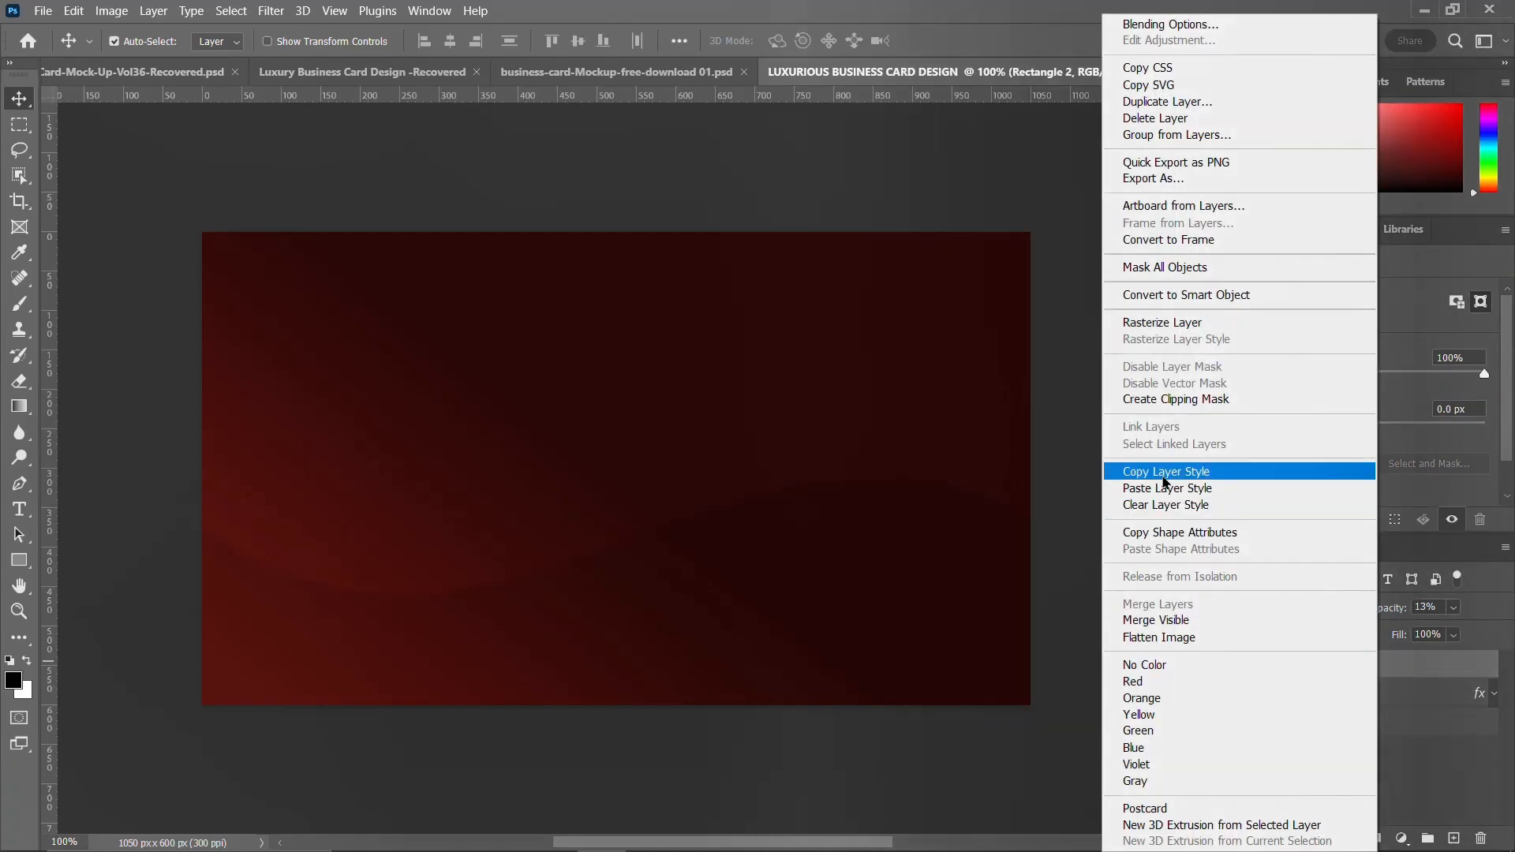
left_click(1164, 489)
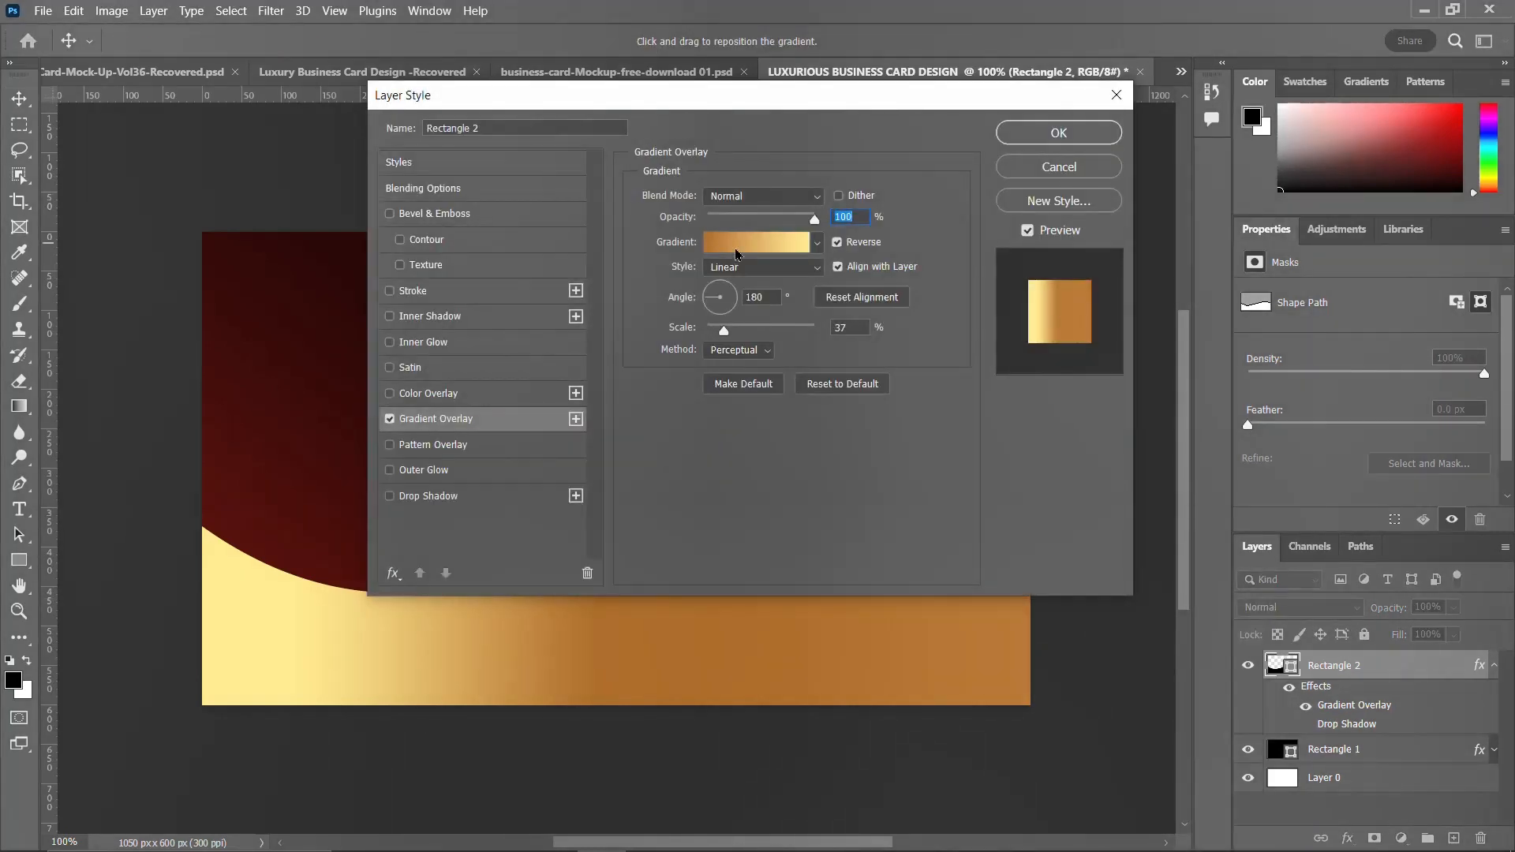
Step: Set the gradient stops to pale gold fde88d and bronze #a2621e, then apply the overlay
left_click(736, 251)
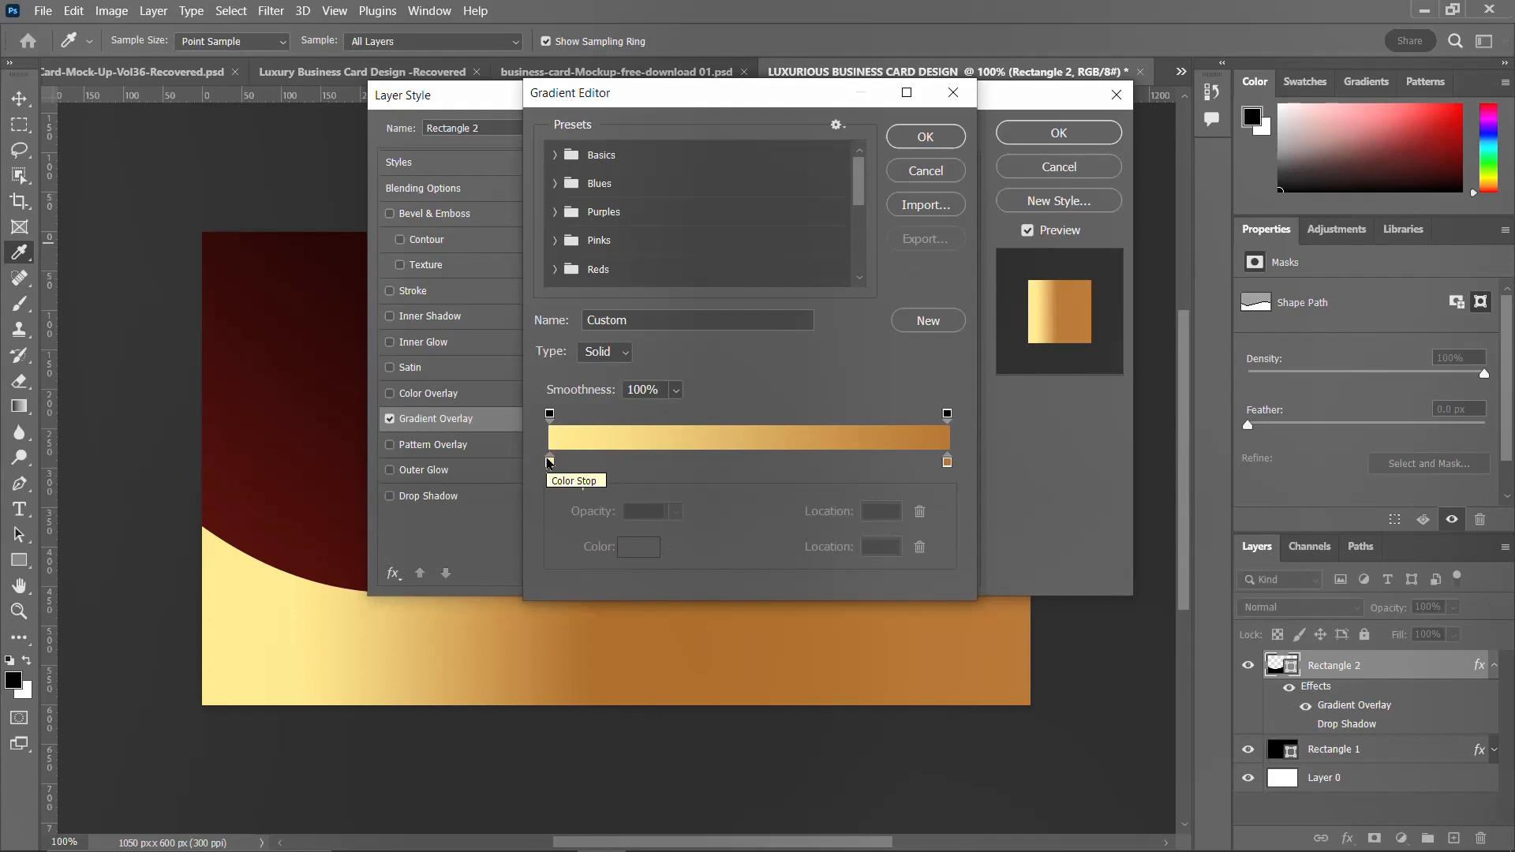
left_click(550, 461)
left_click(638, 547)
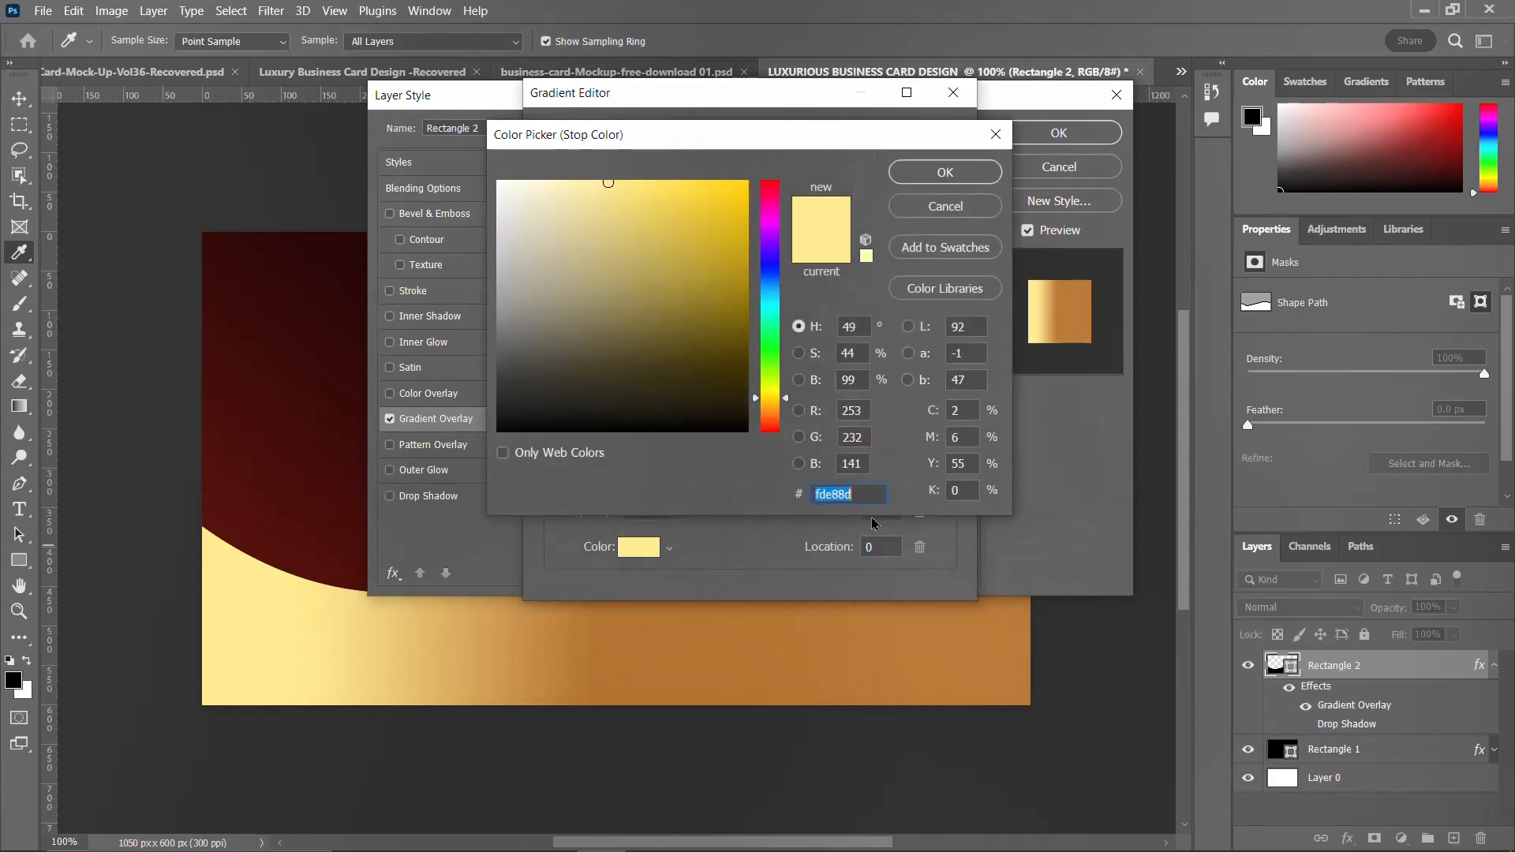
left_click(951, 175)
left_click(947, 462)
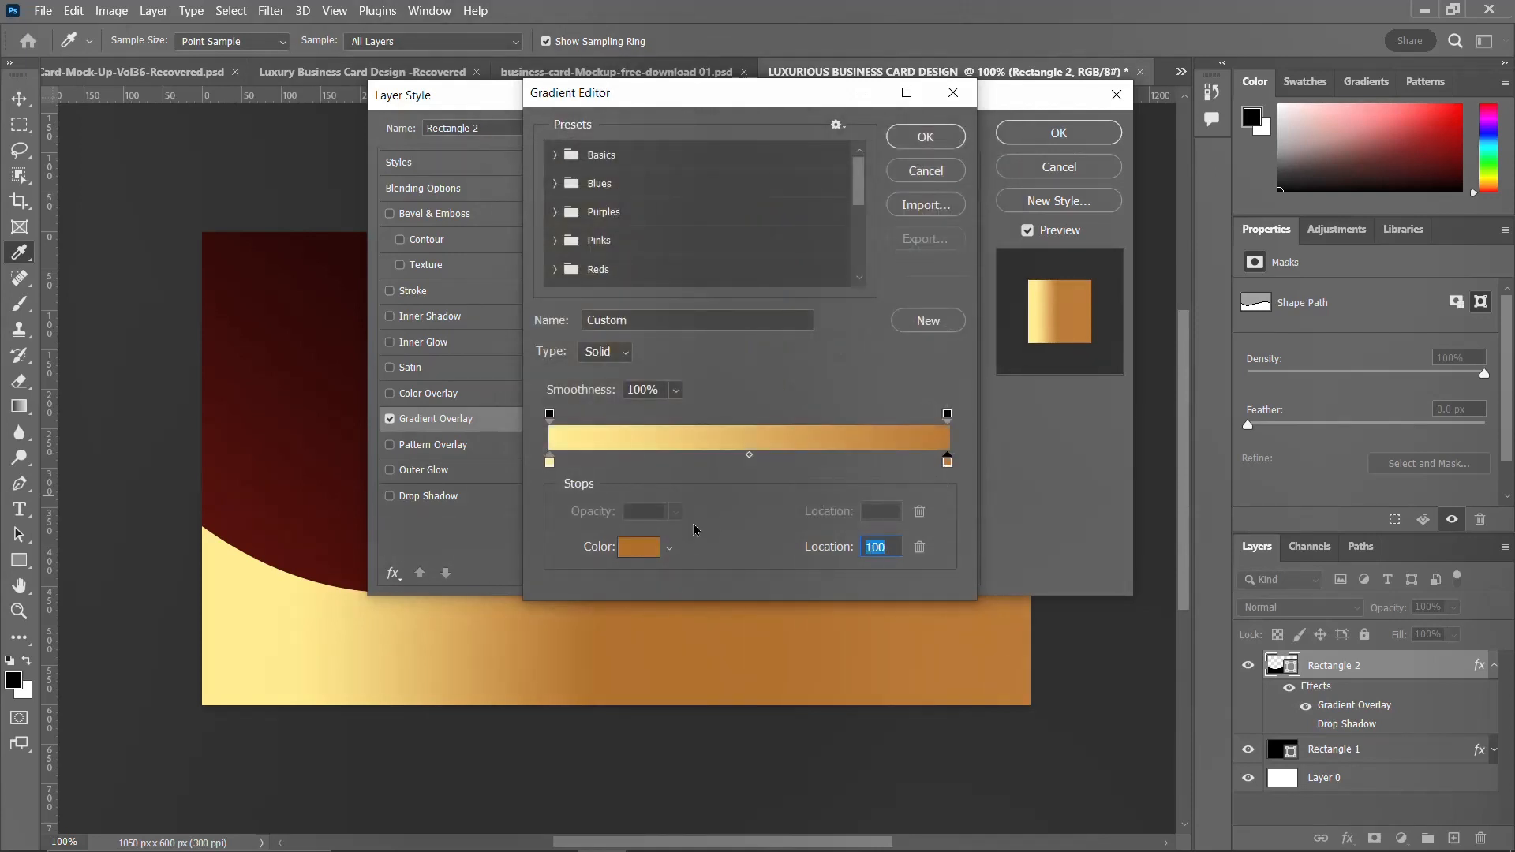
left_click(641, 547)
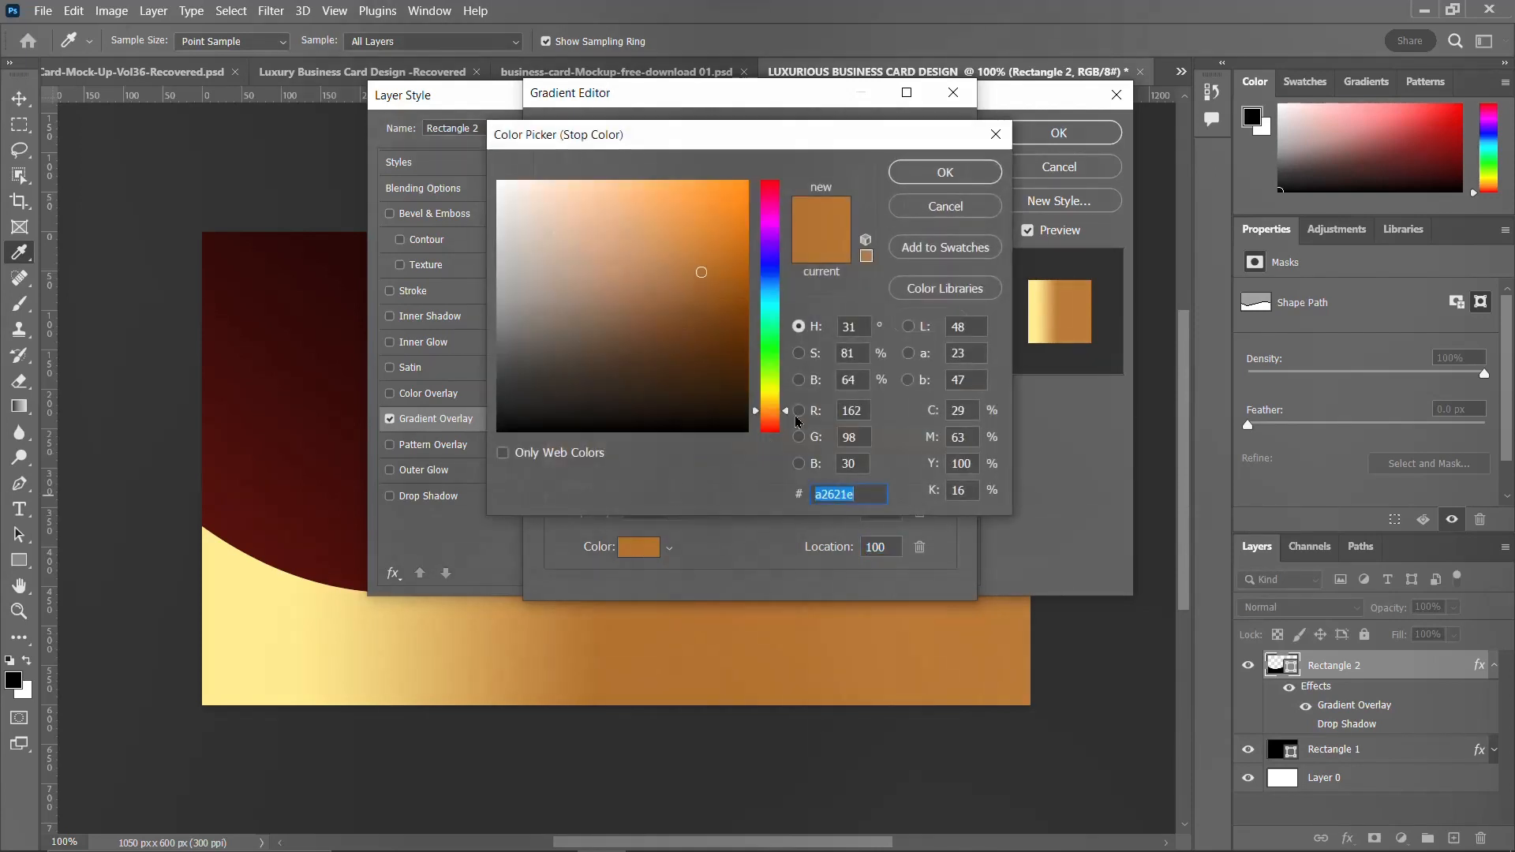
left_click(964, 166)
left_click(925, 136)
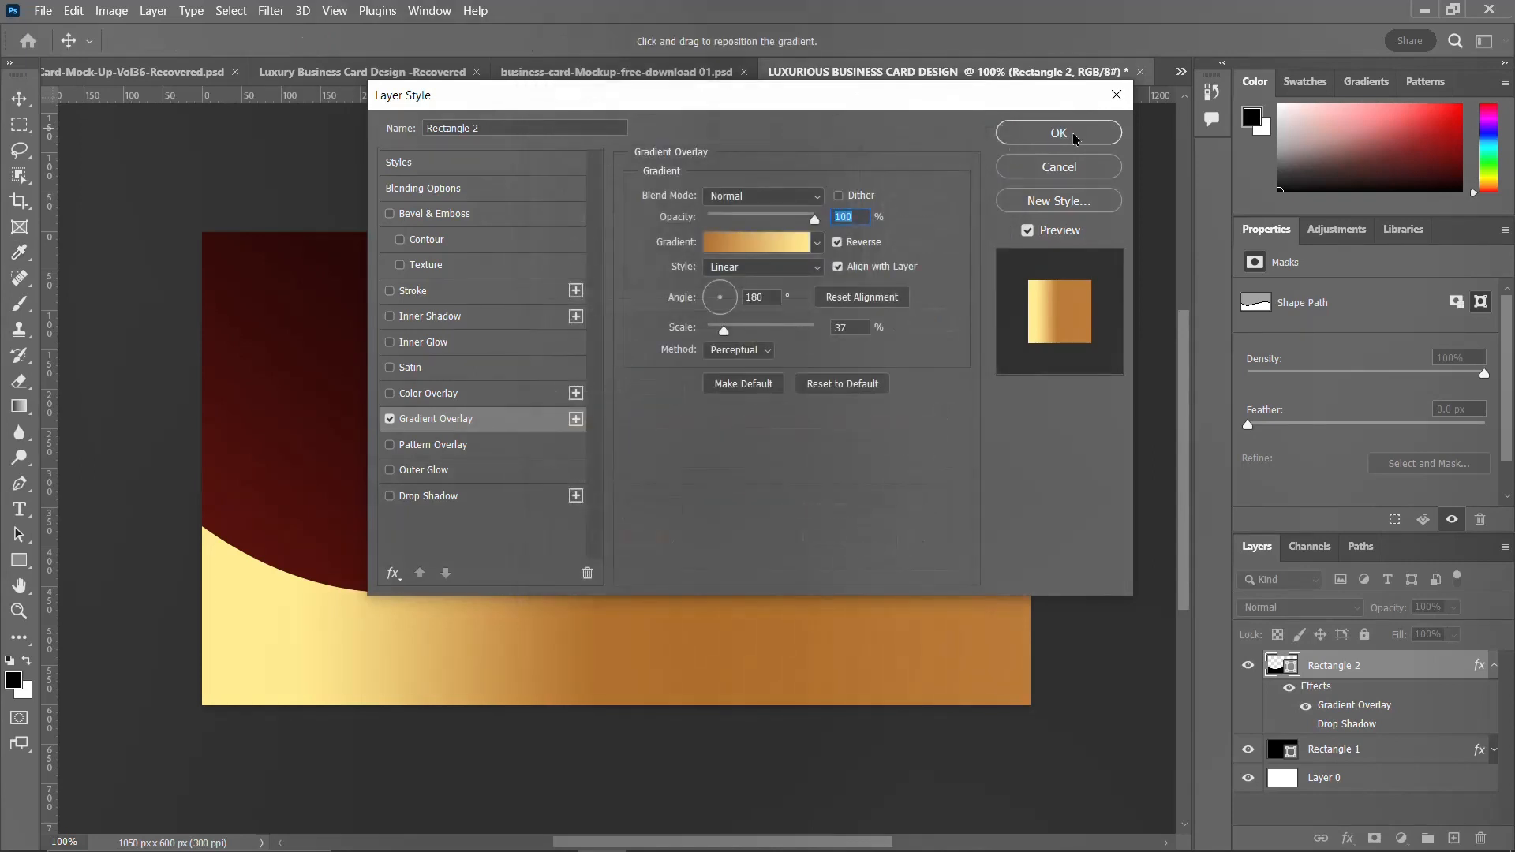
left_click(1058, 133)
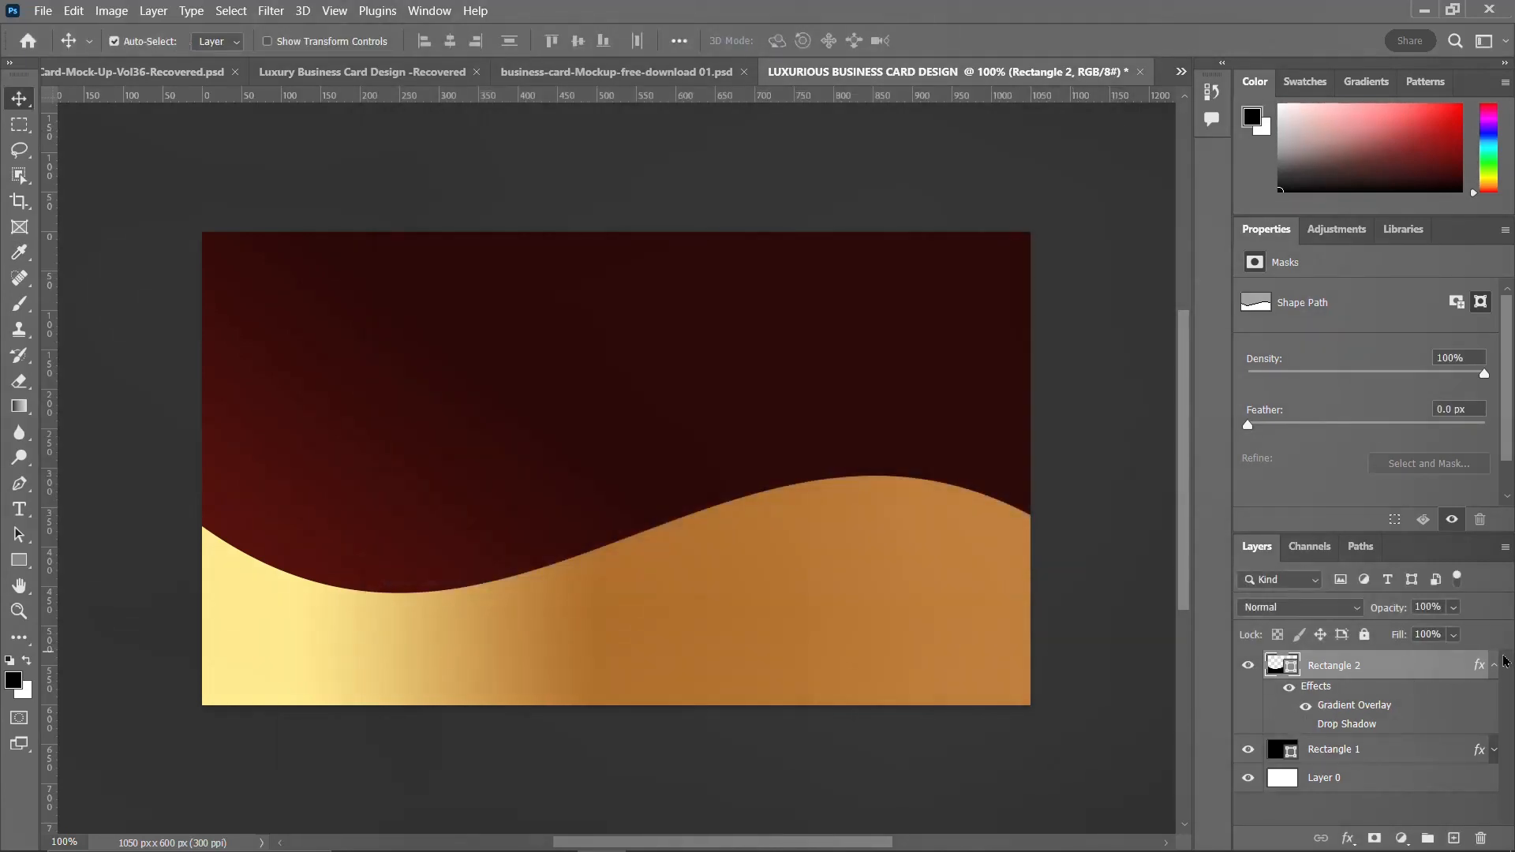
Step: Duplicate the gold wave and rotate the copy slightly counterclockwise
left_click(1493, 667)
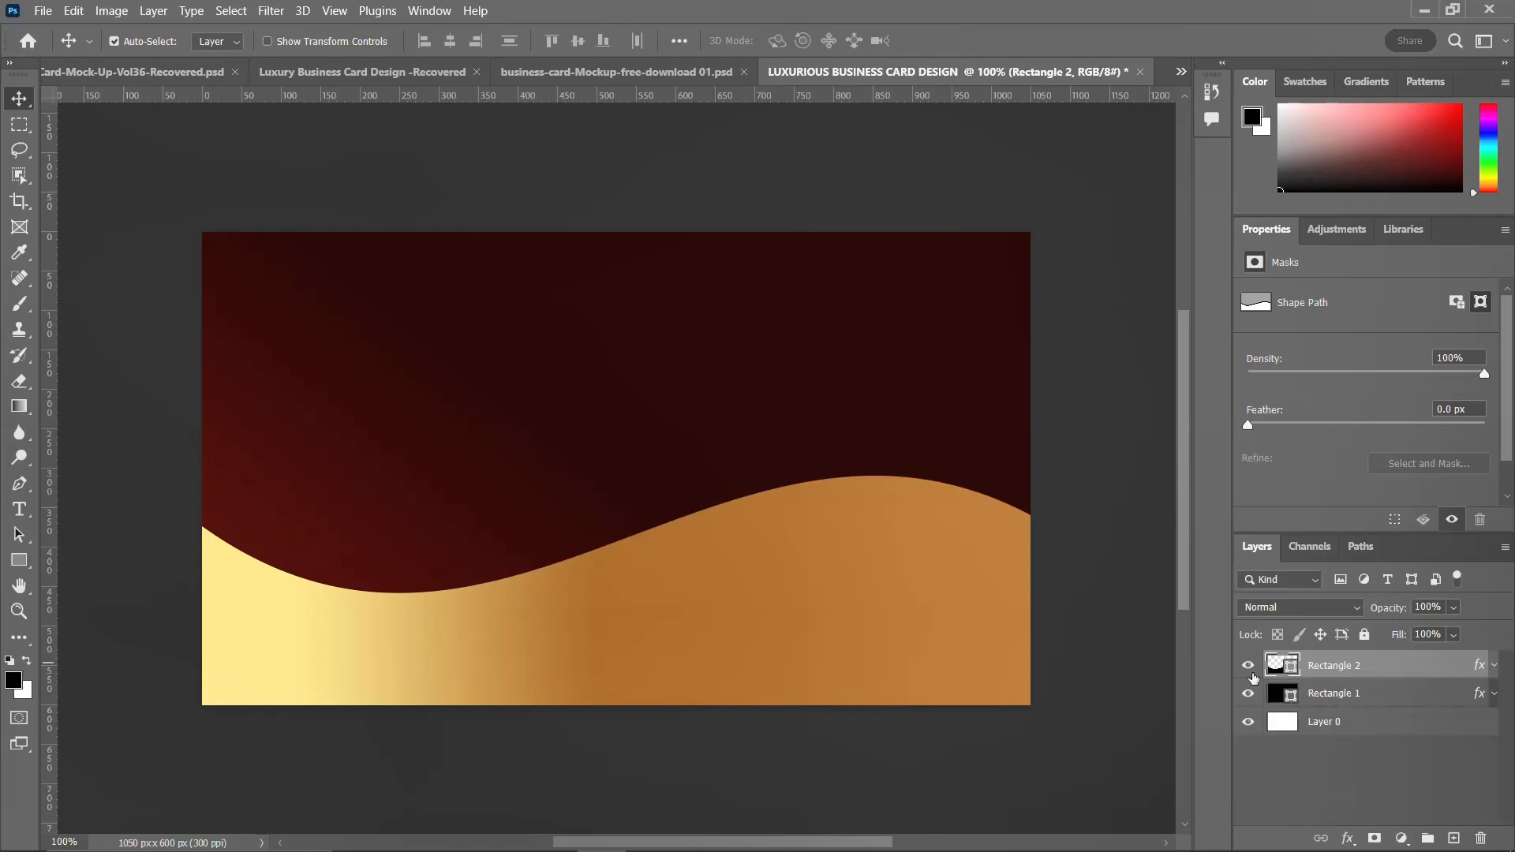
key("ctrl+j")
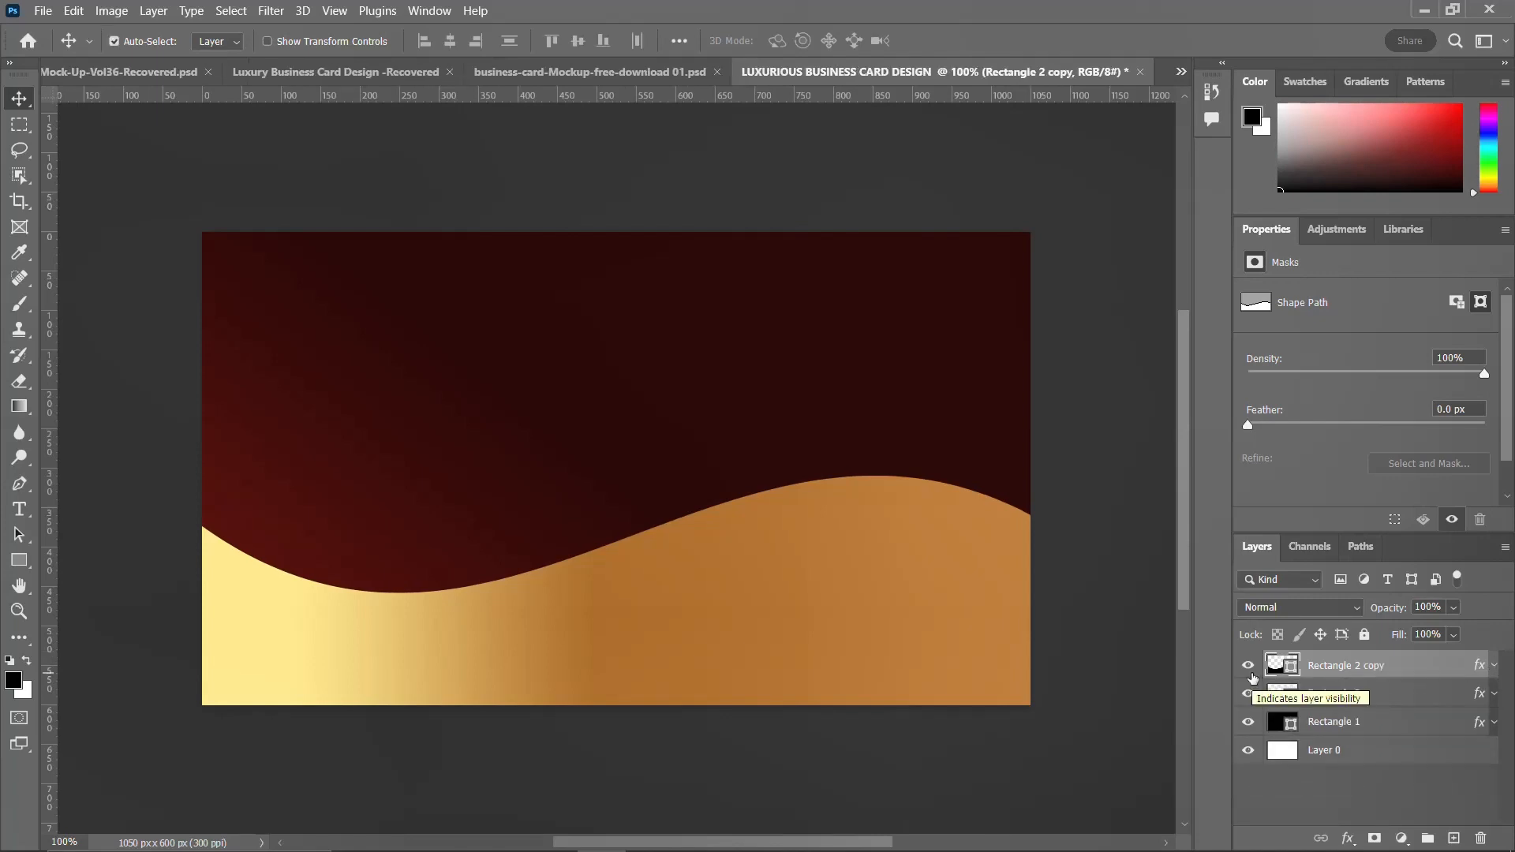
key("ctrl+t")
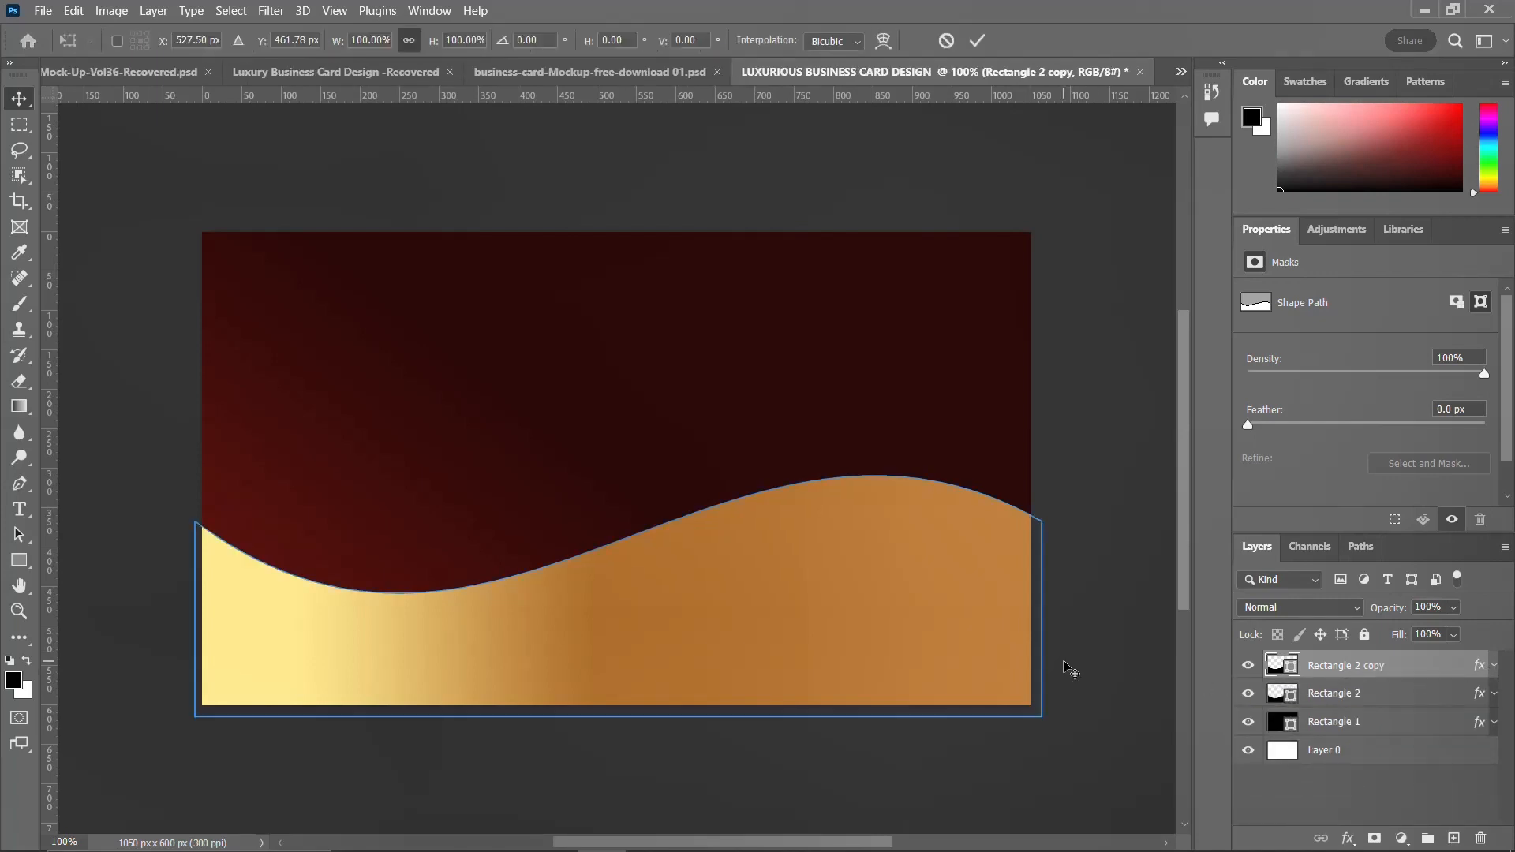
left_click_drag(1078, 636, 1082, 623)
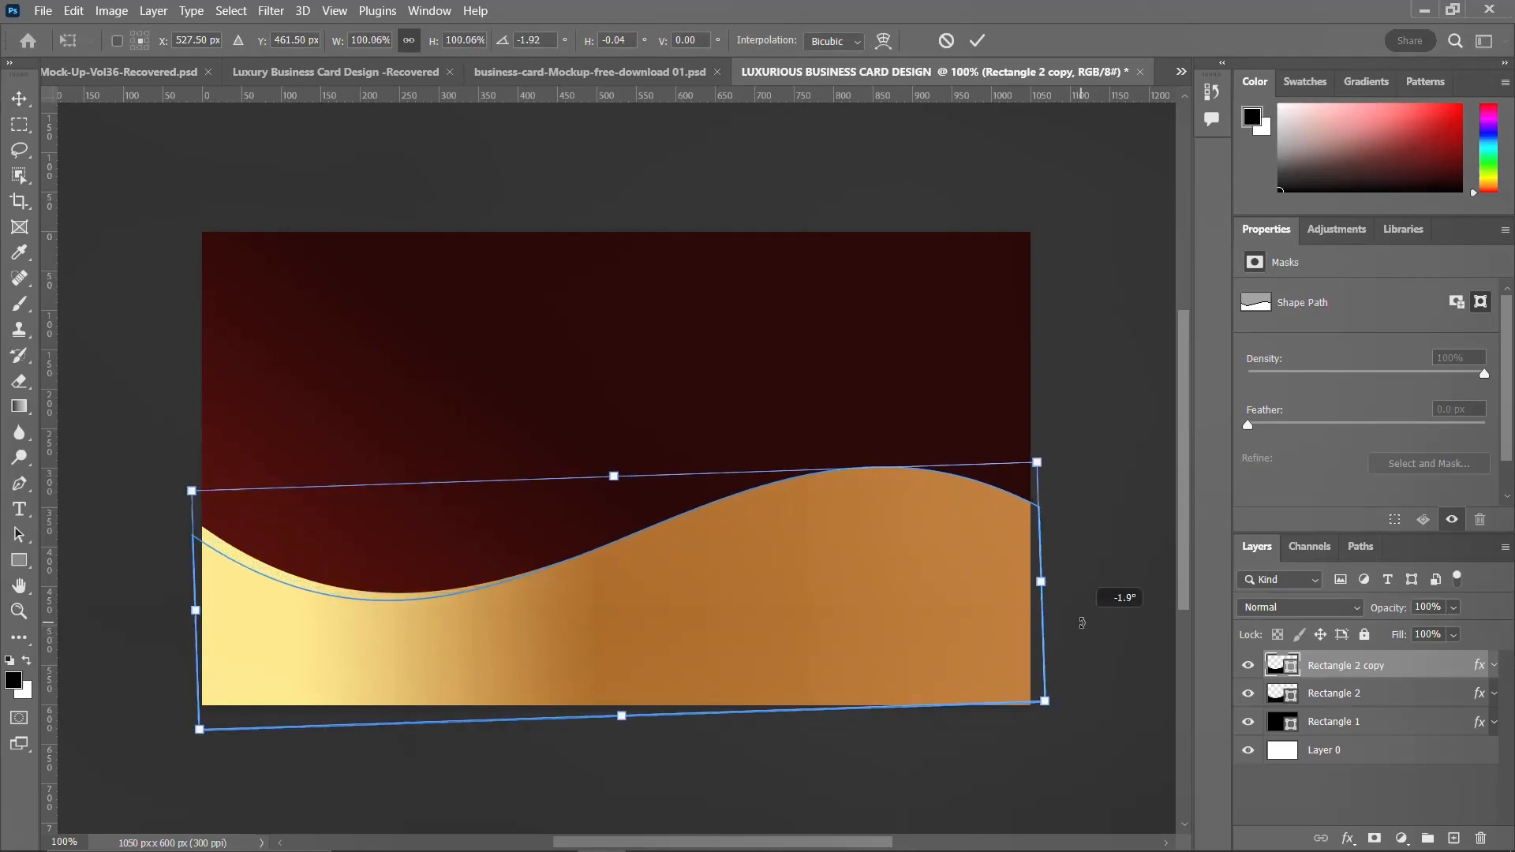
key("Return")
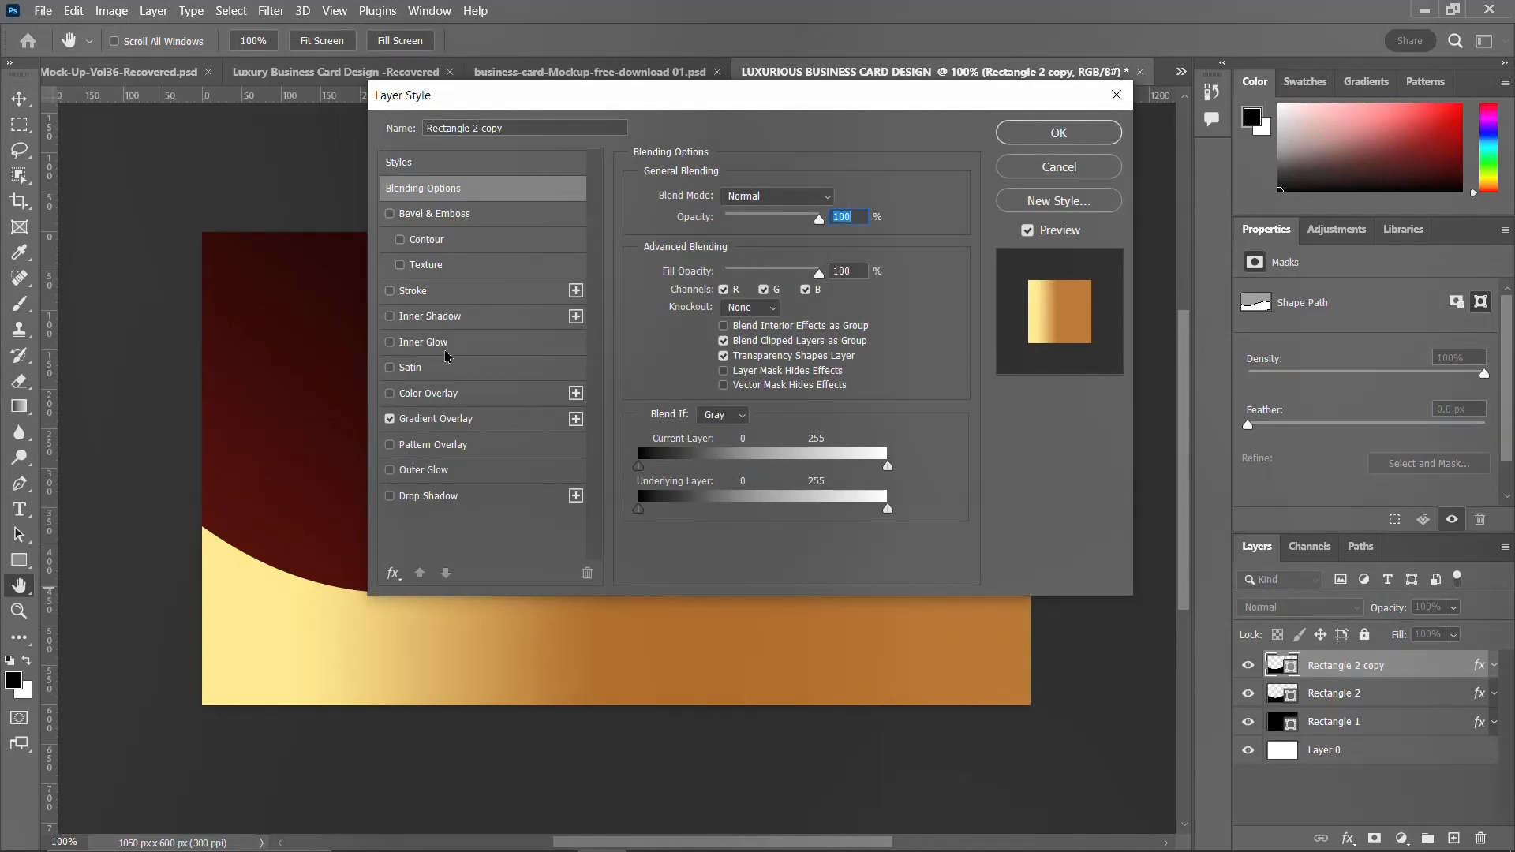
Step: Turn on the Drop Shadow effect for Rectangle 2 copy
left_click(460, 421)
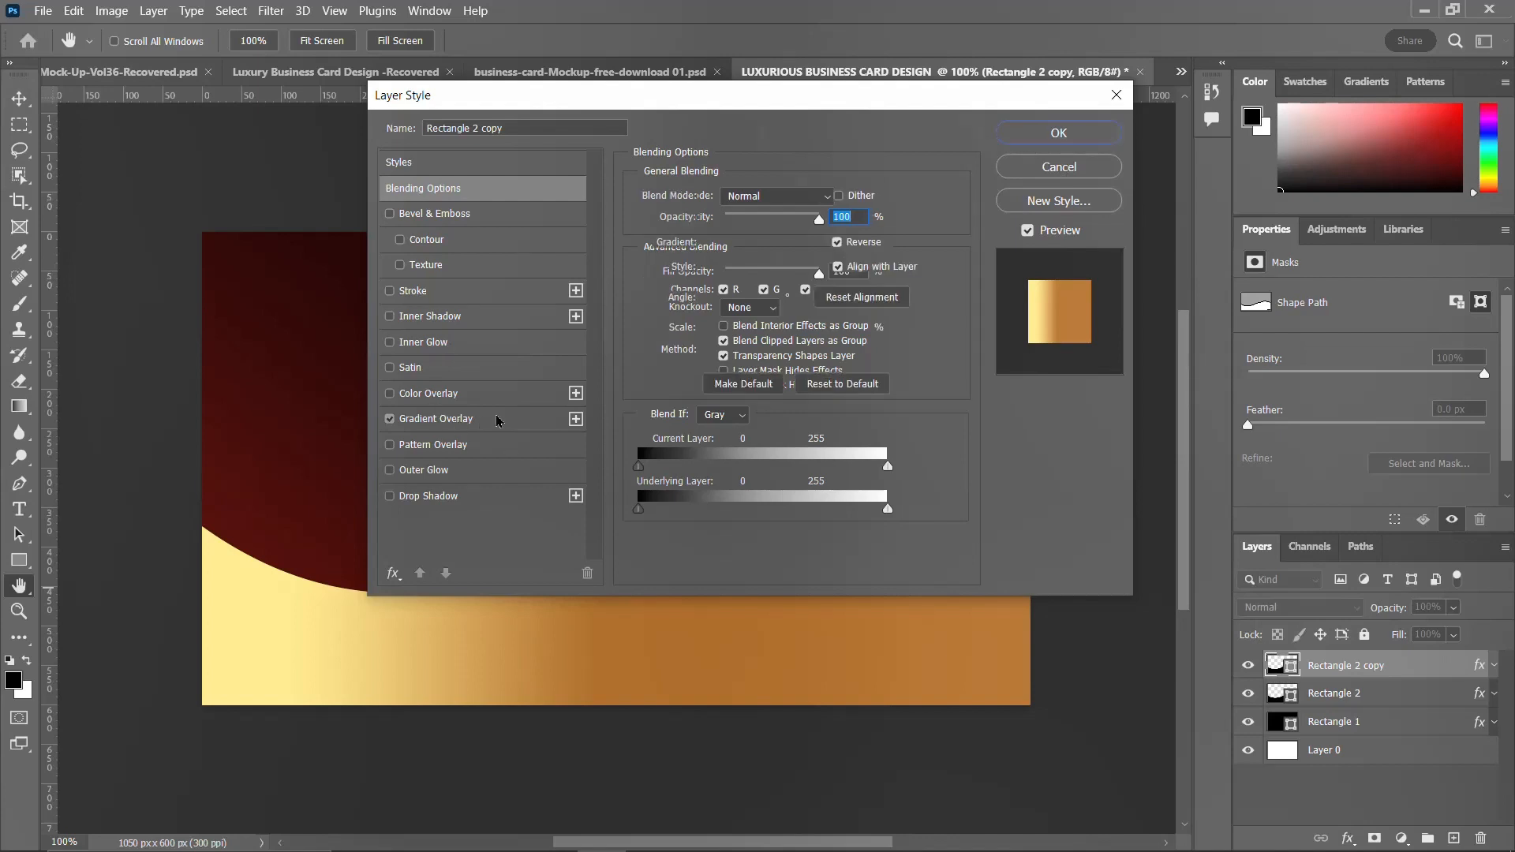
left_click(1036, 147)
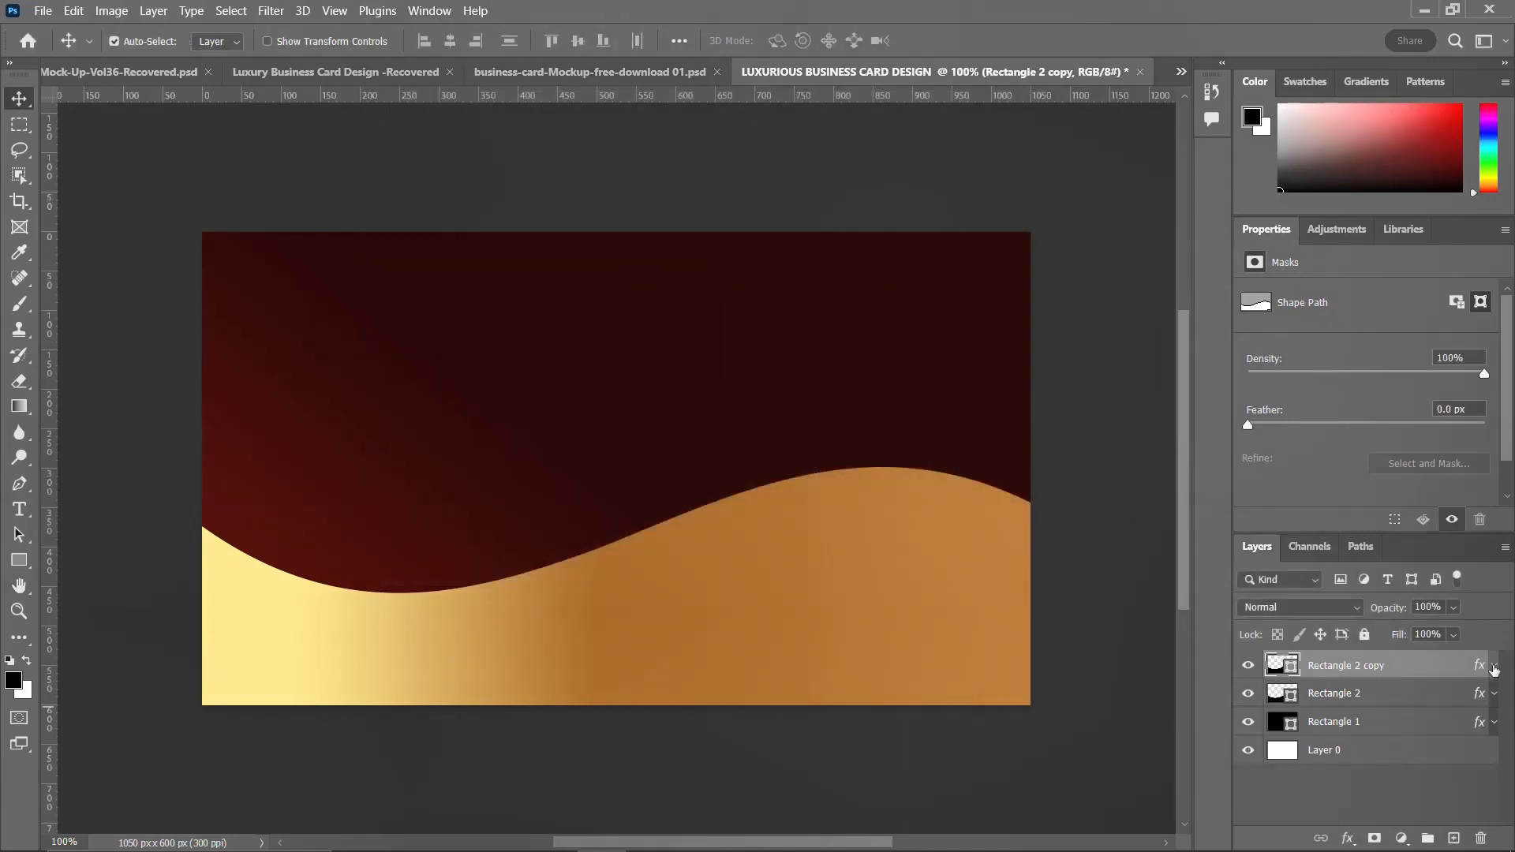
left_click(1494, 666)
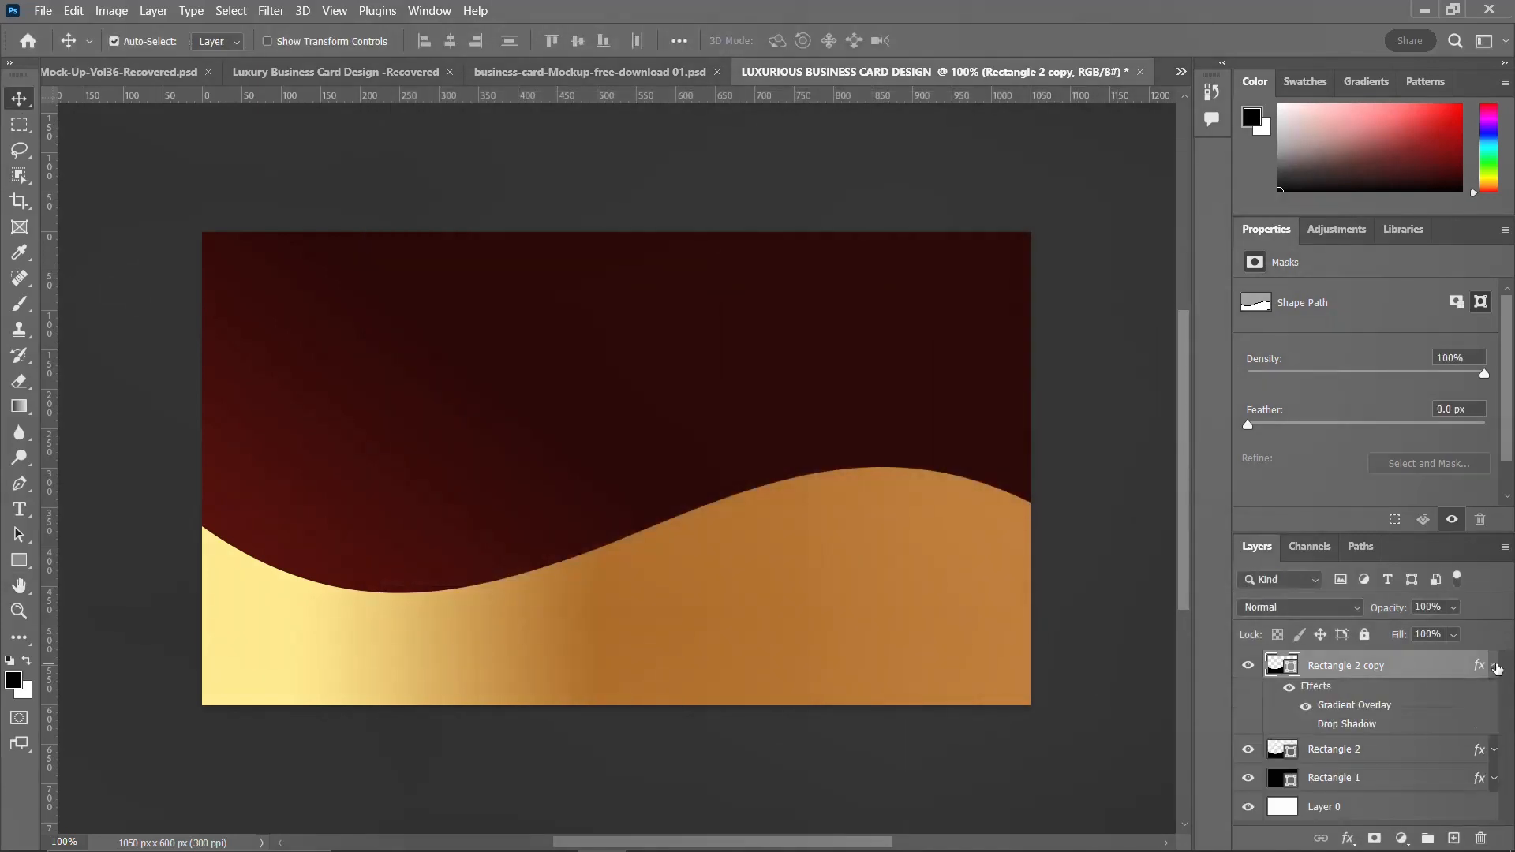
left_click(1304, 724)
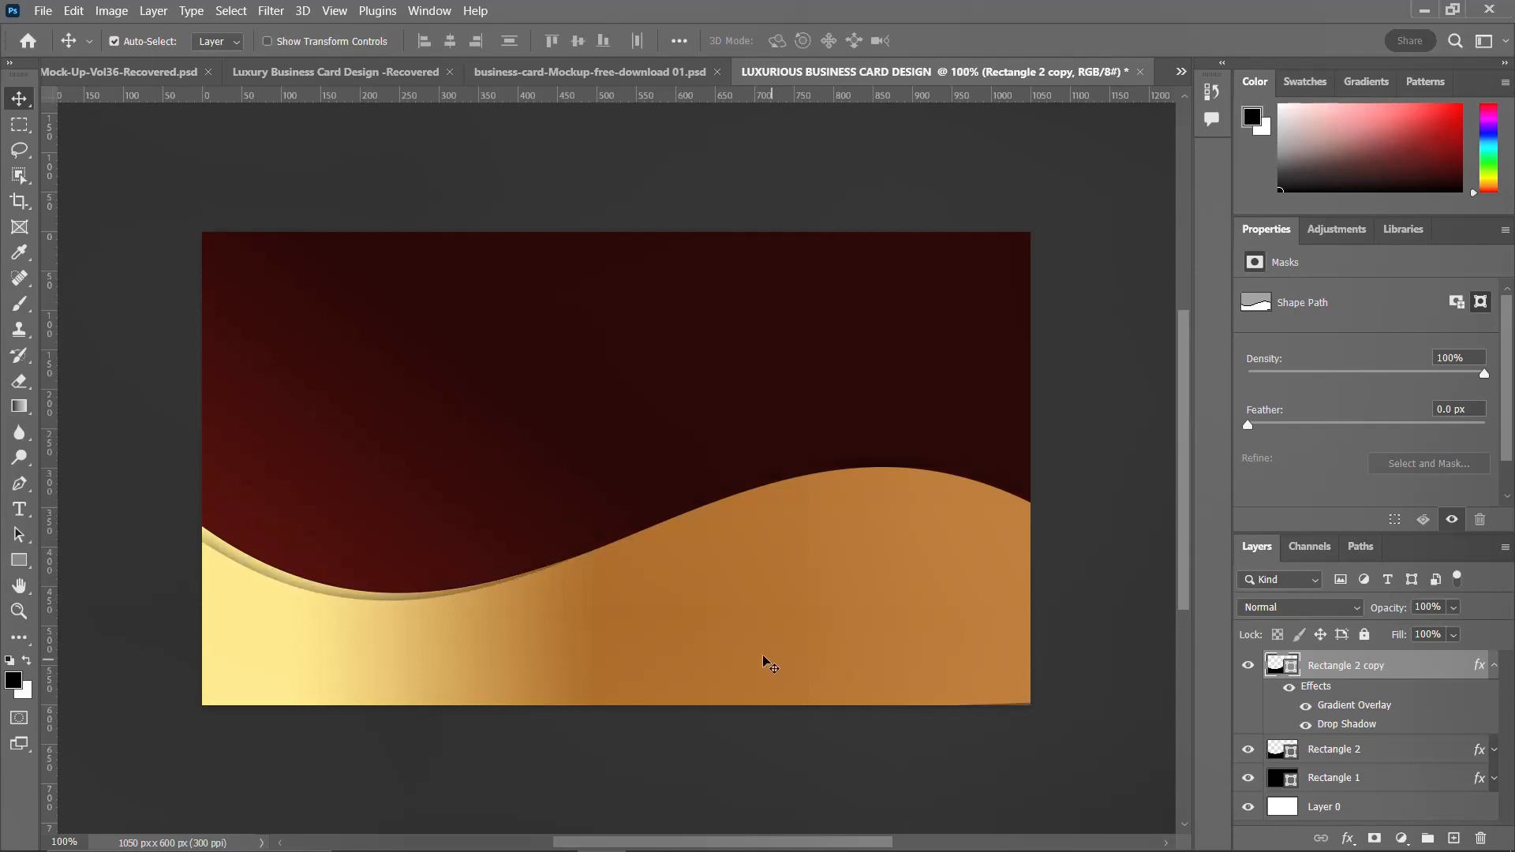
Step: Uncheck Reverse so the copy's gradient runs bronze to pale gold, then begin tilting the copy
double_click(1350, 706)
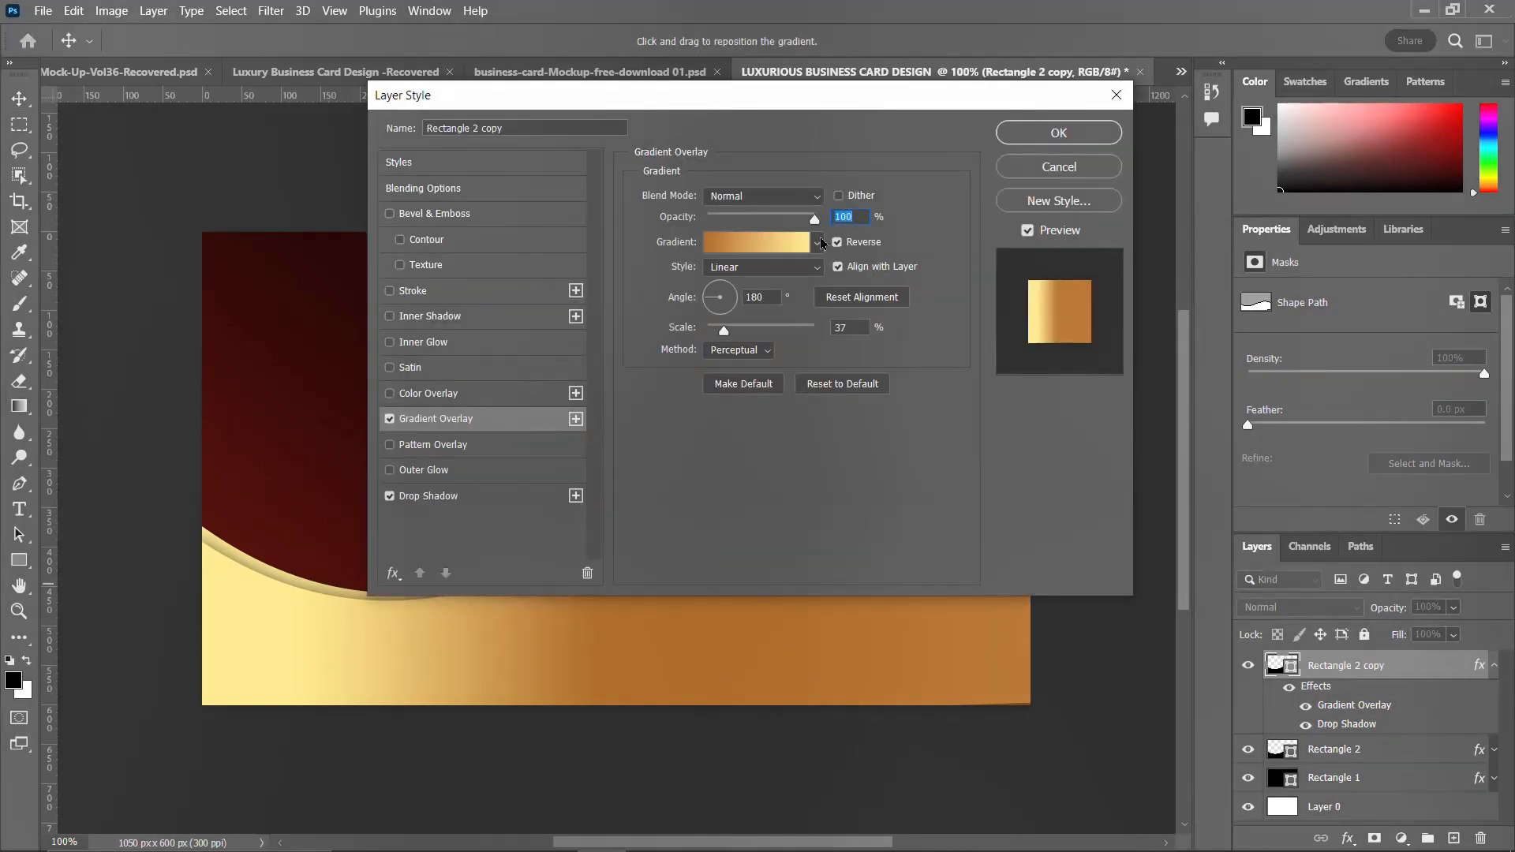
left_click(839, 243)
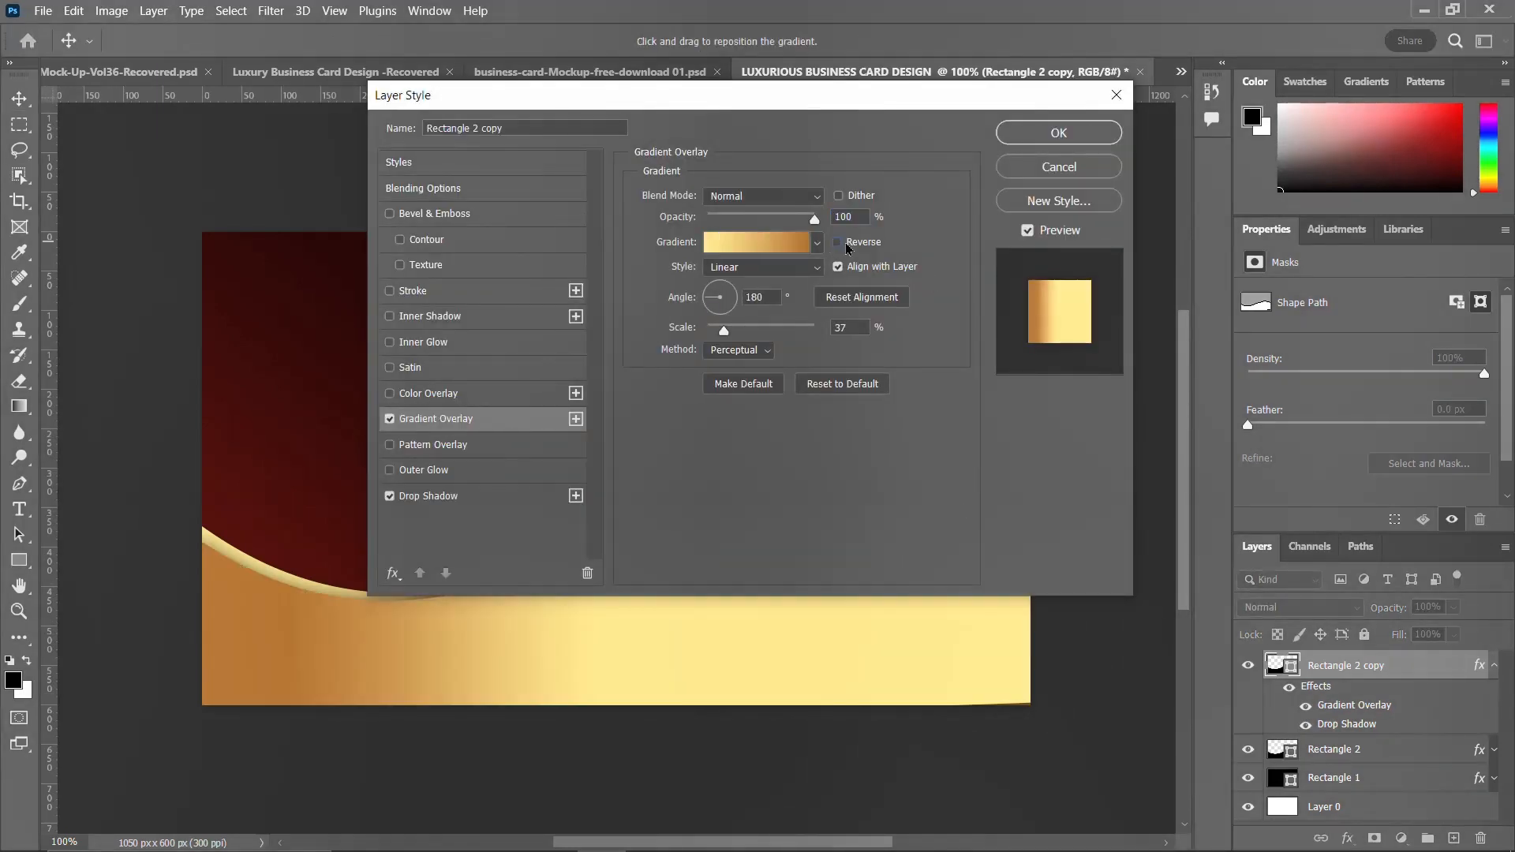
left_click_drag(297, 636, 502, 655)
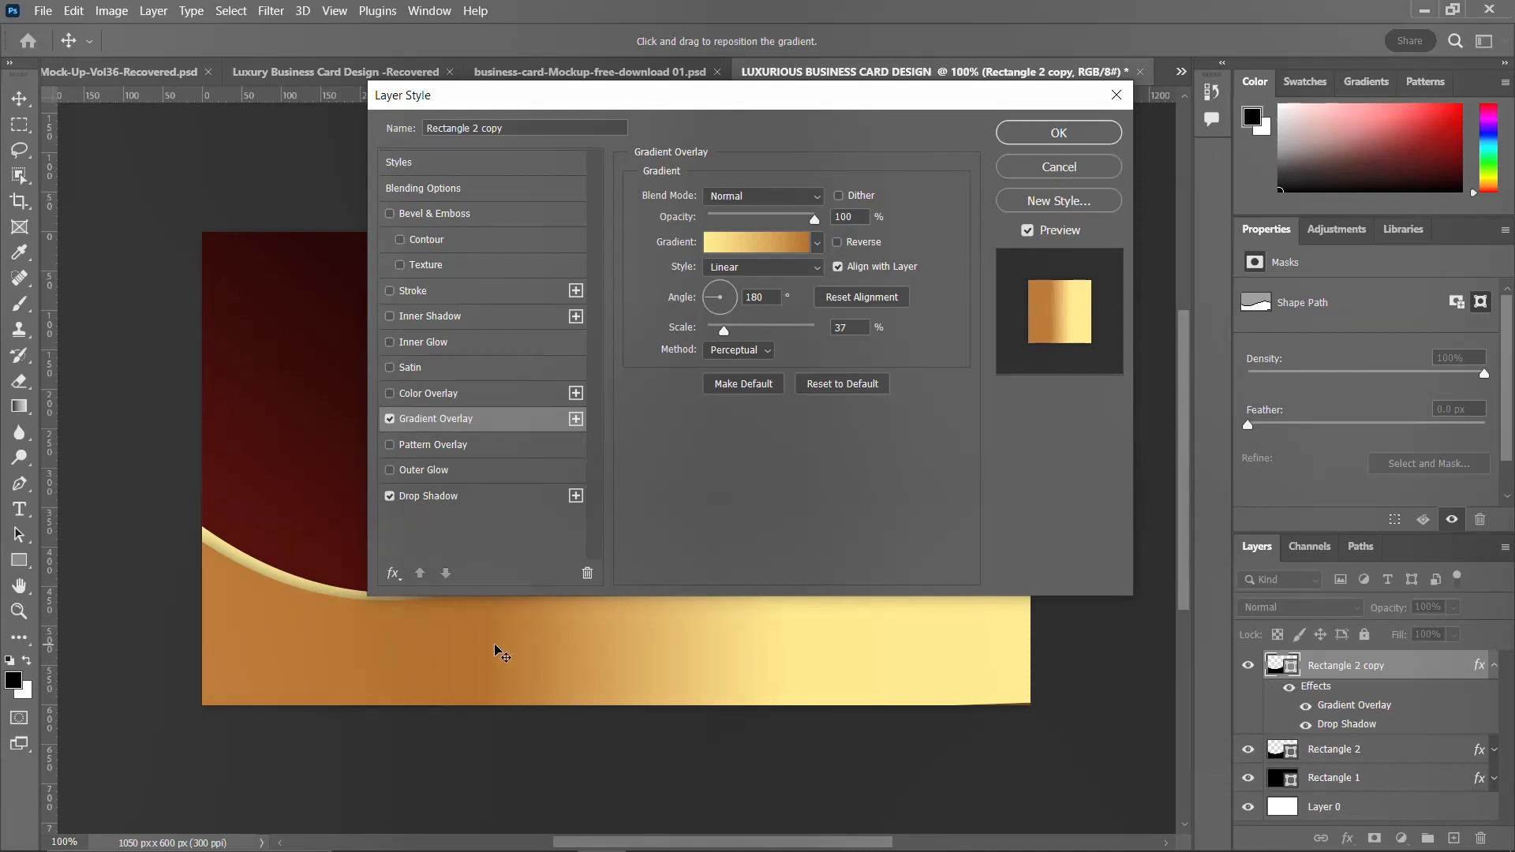
left_click(1058, 132)
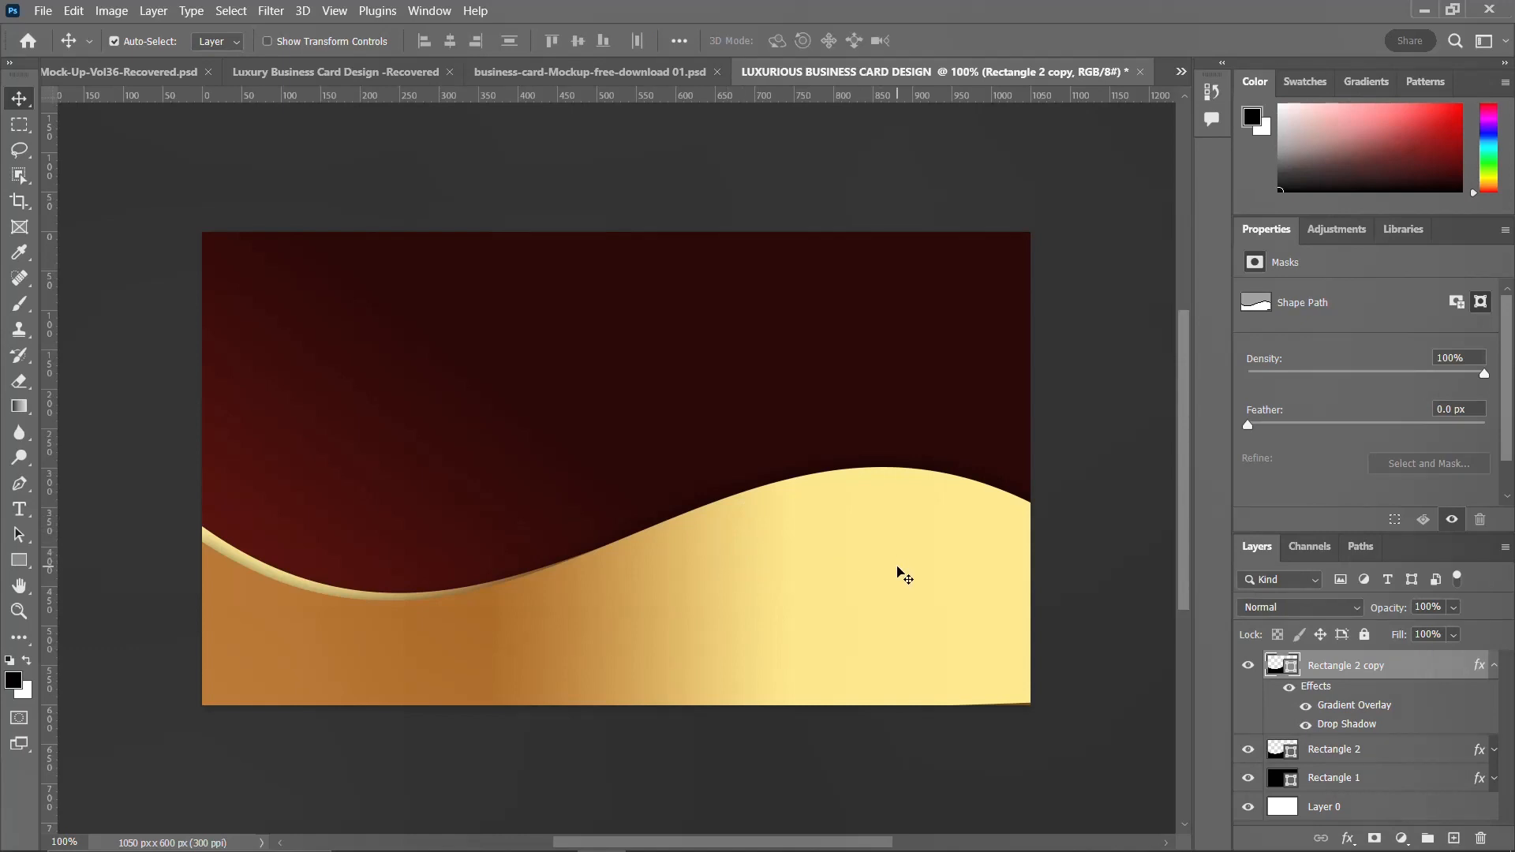
key("ctrl+t")
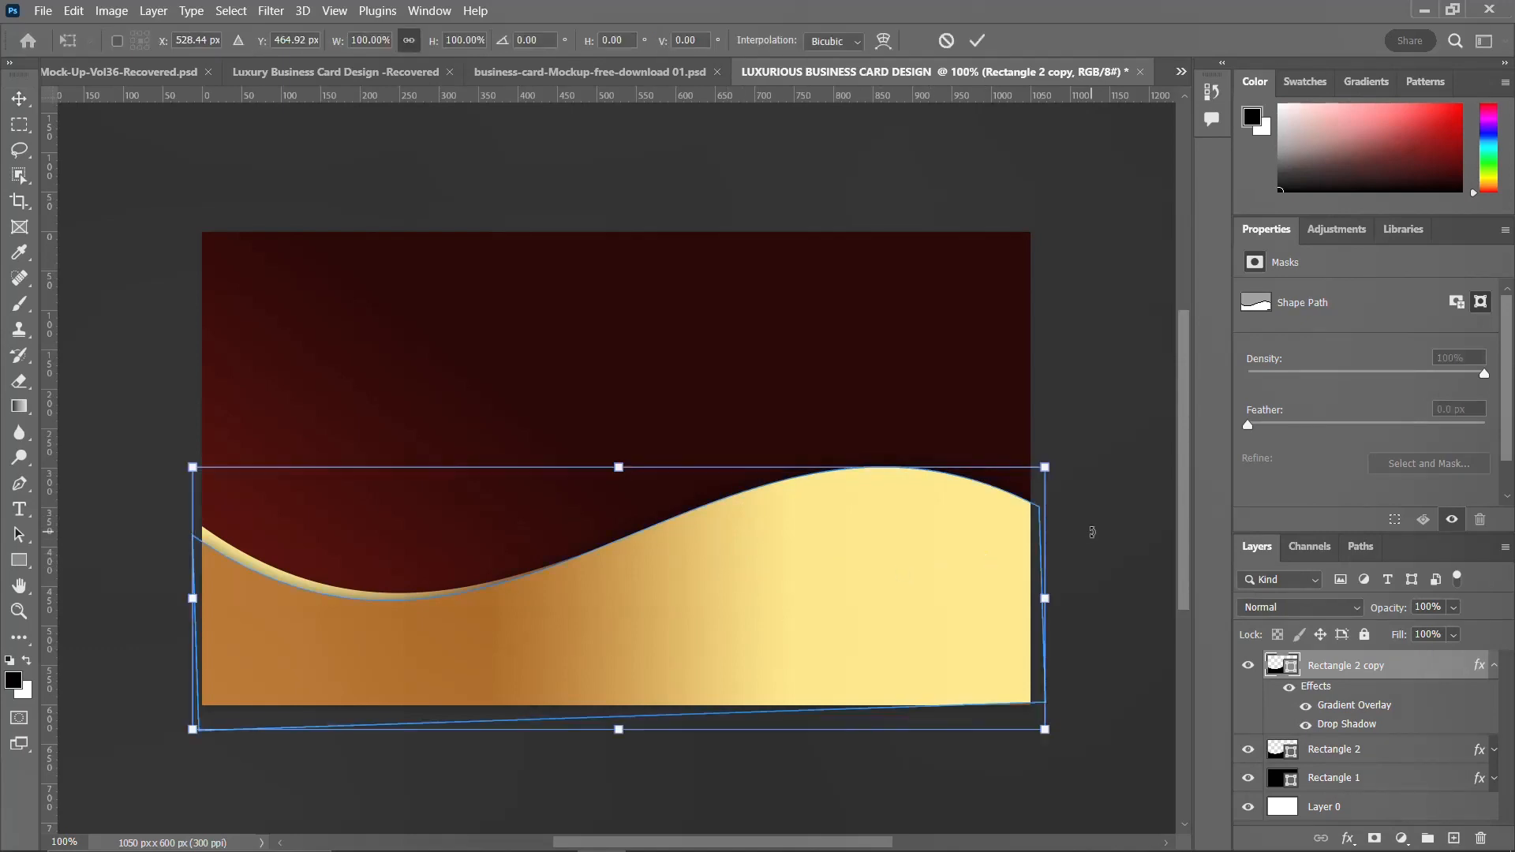
left_click_drag(1089, 534, 1093, 517)
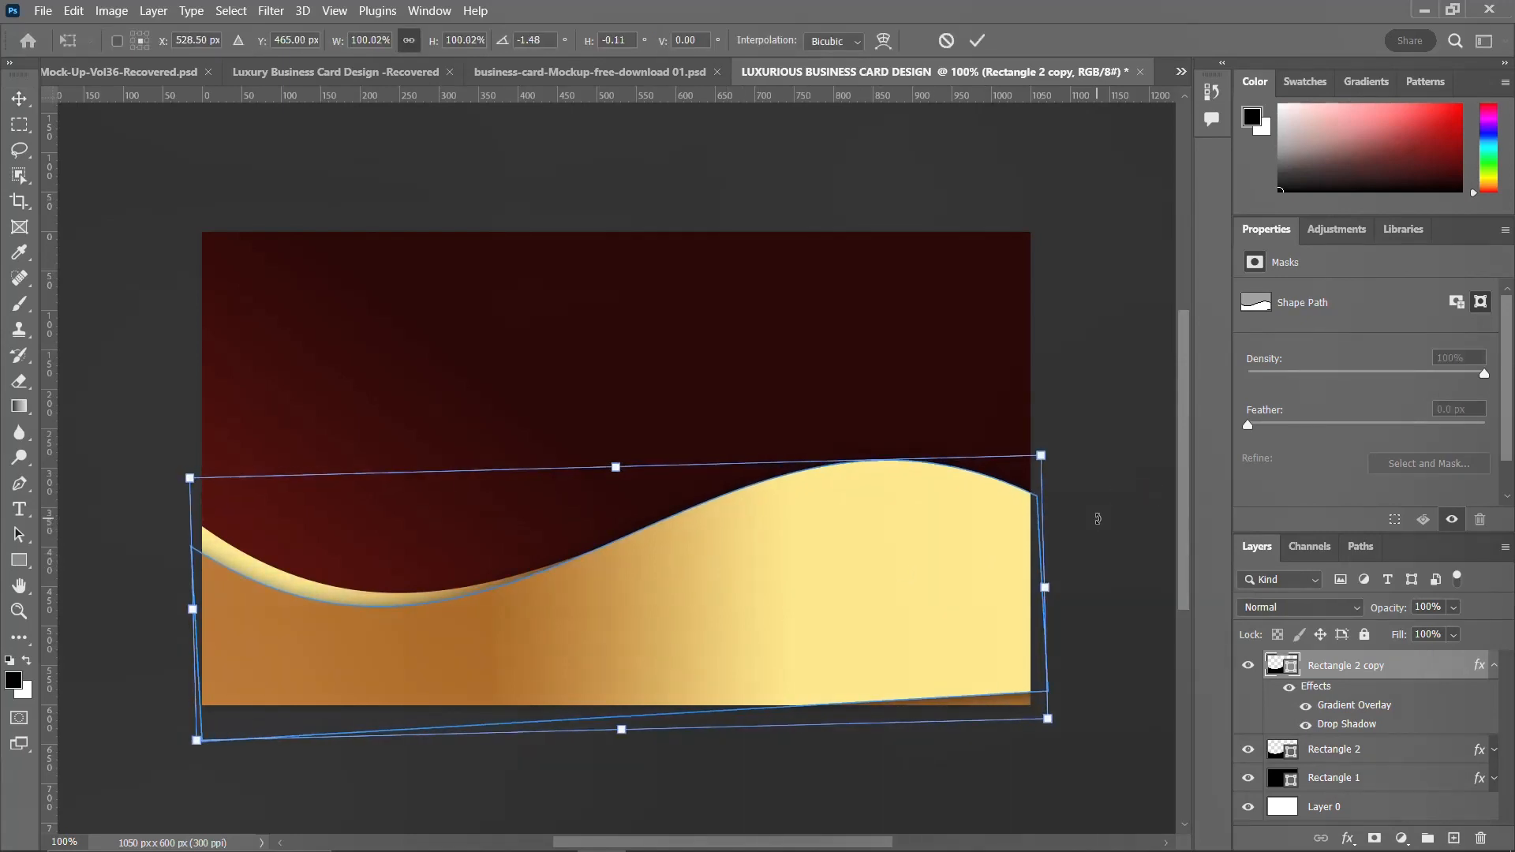
Step: Nudge Rectangle 2 copy down and re-angle it, leaving a thin gold rim along the curve
left_click_drag(908, 591, 908, 608)
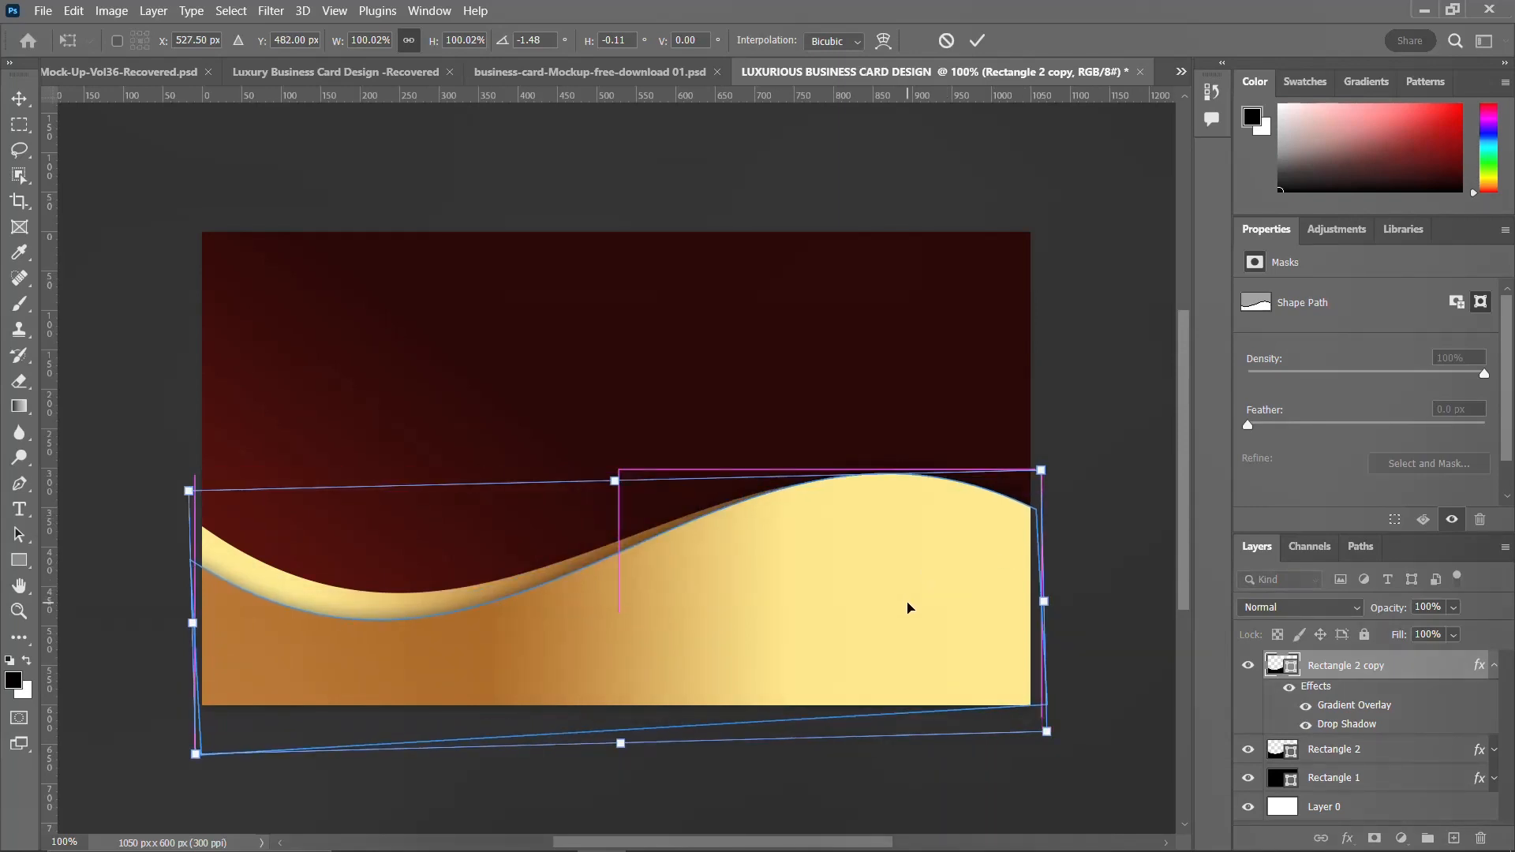
key("Return")
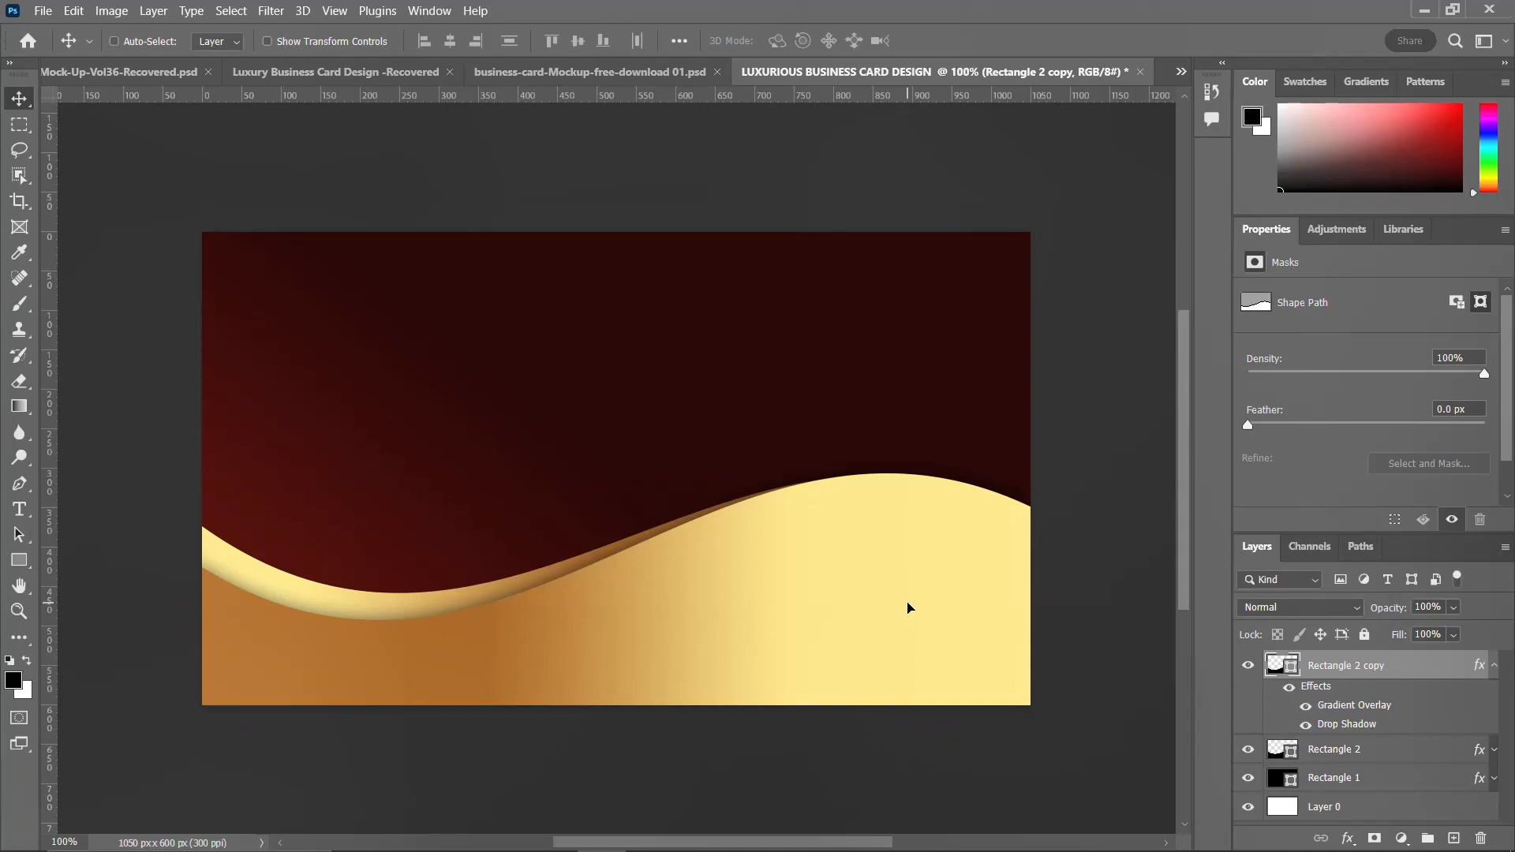
key("ctrl+t")
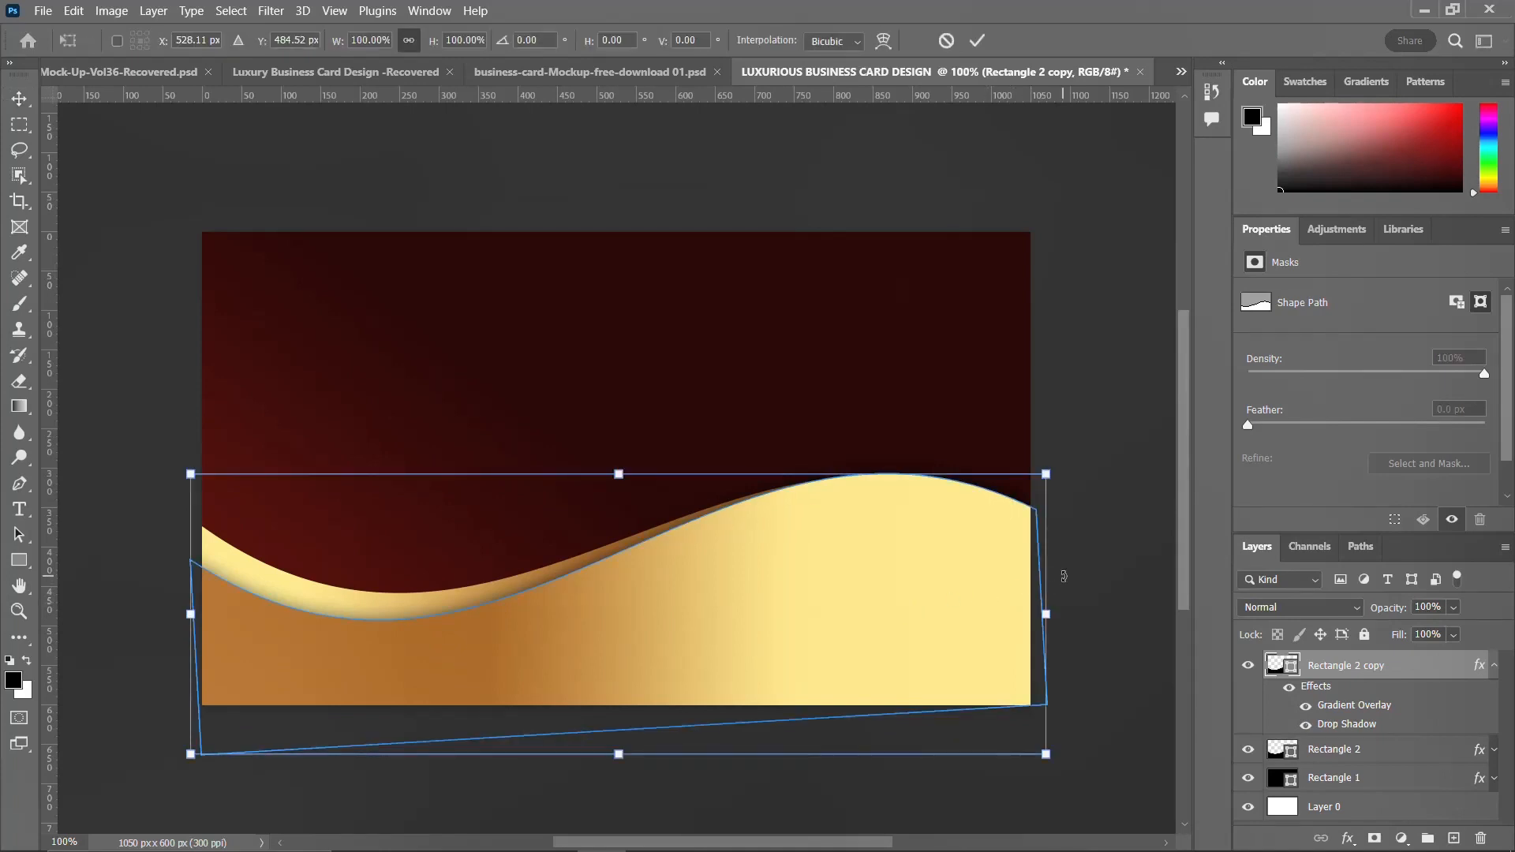
left_click_drag(1064, 576, 1071, 589)
left_click_drag(949, 618, 951, 618)
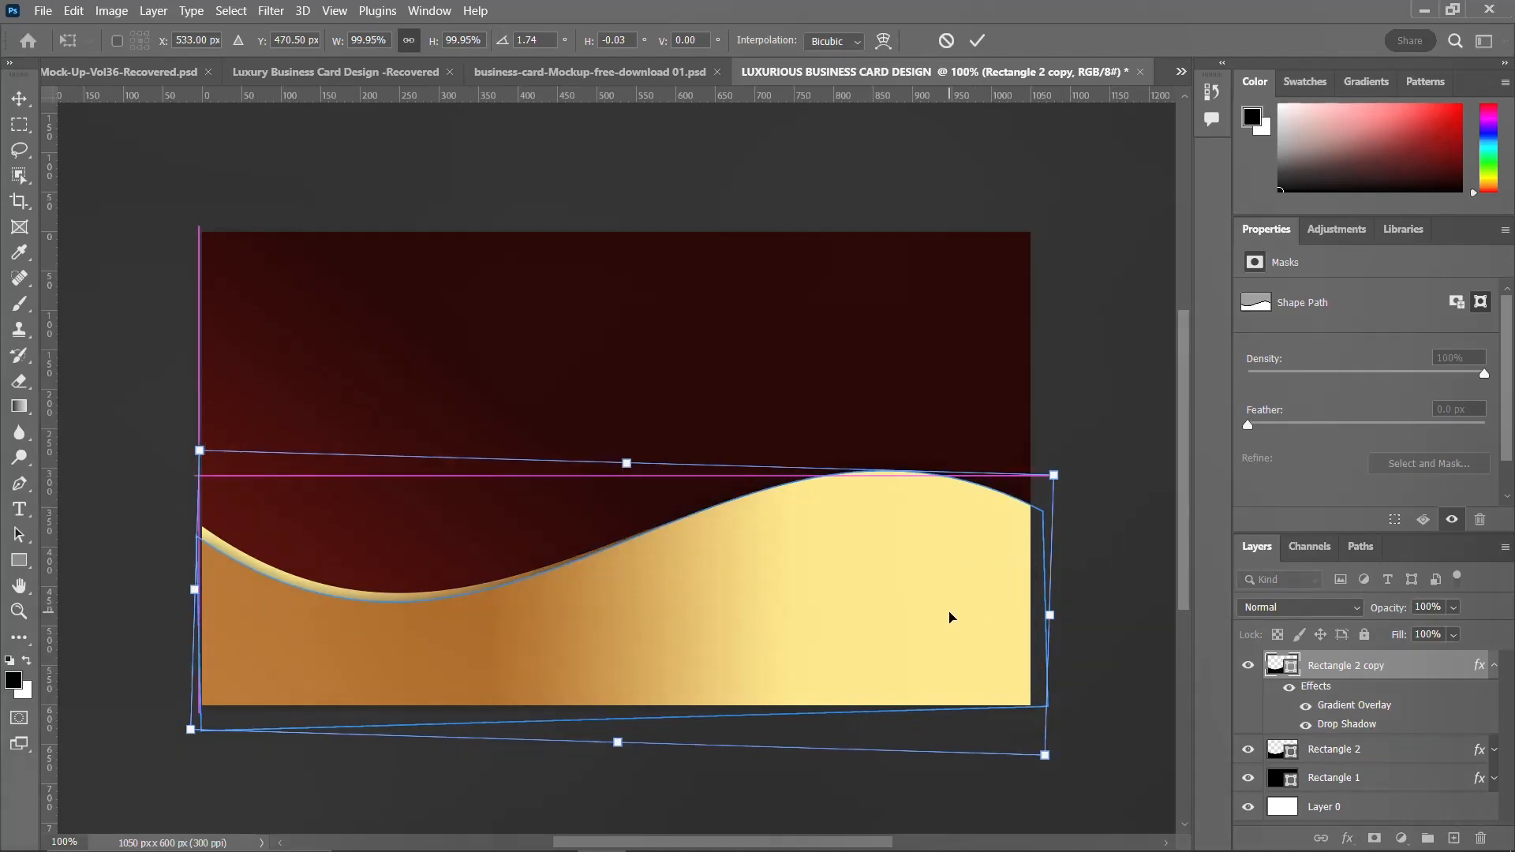
left_click_drag(1136, 609, 1143, 606)
left_click_drag(826, 676, 826, 684)
key("Return")
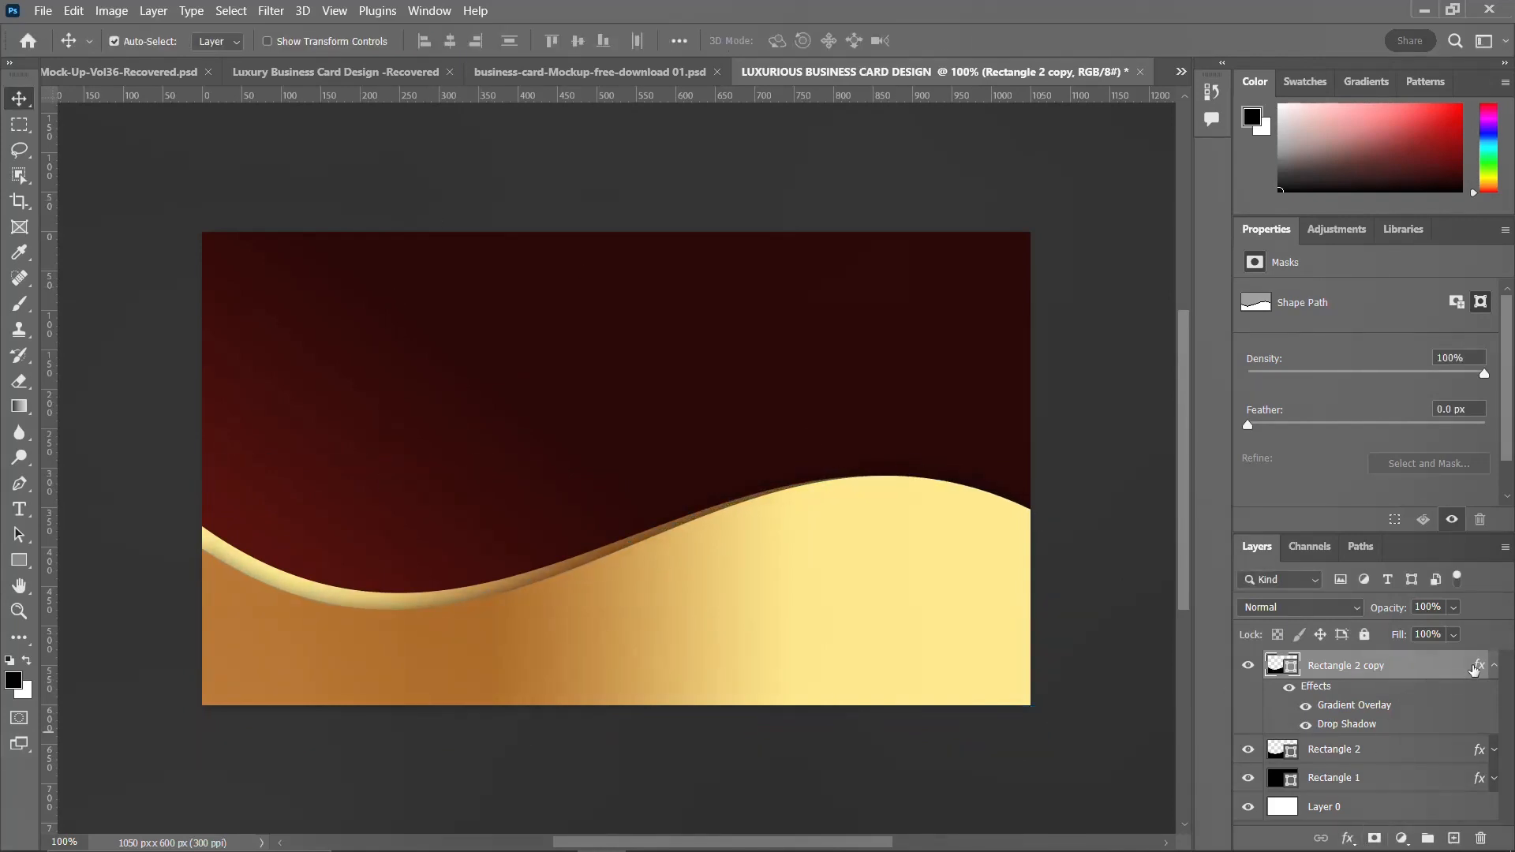
Step: Group all four layers with Ctrl+G and name the group BACKGROUND AND SHAPES
left_click(1494, 665)
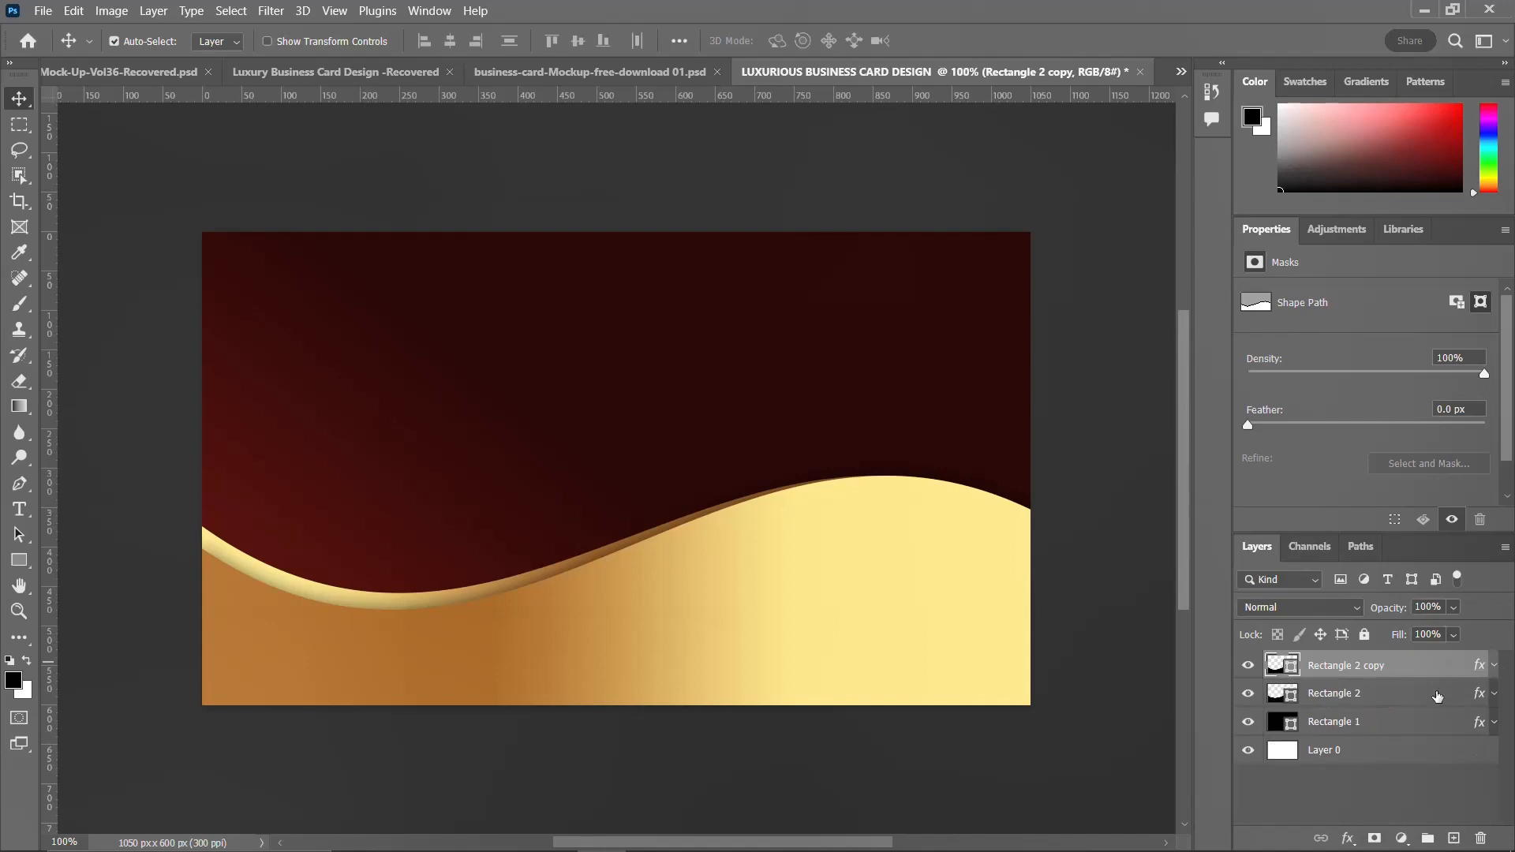
left_click(1366, 753, "shift")
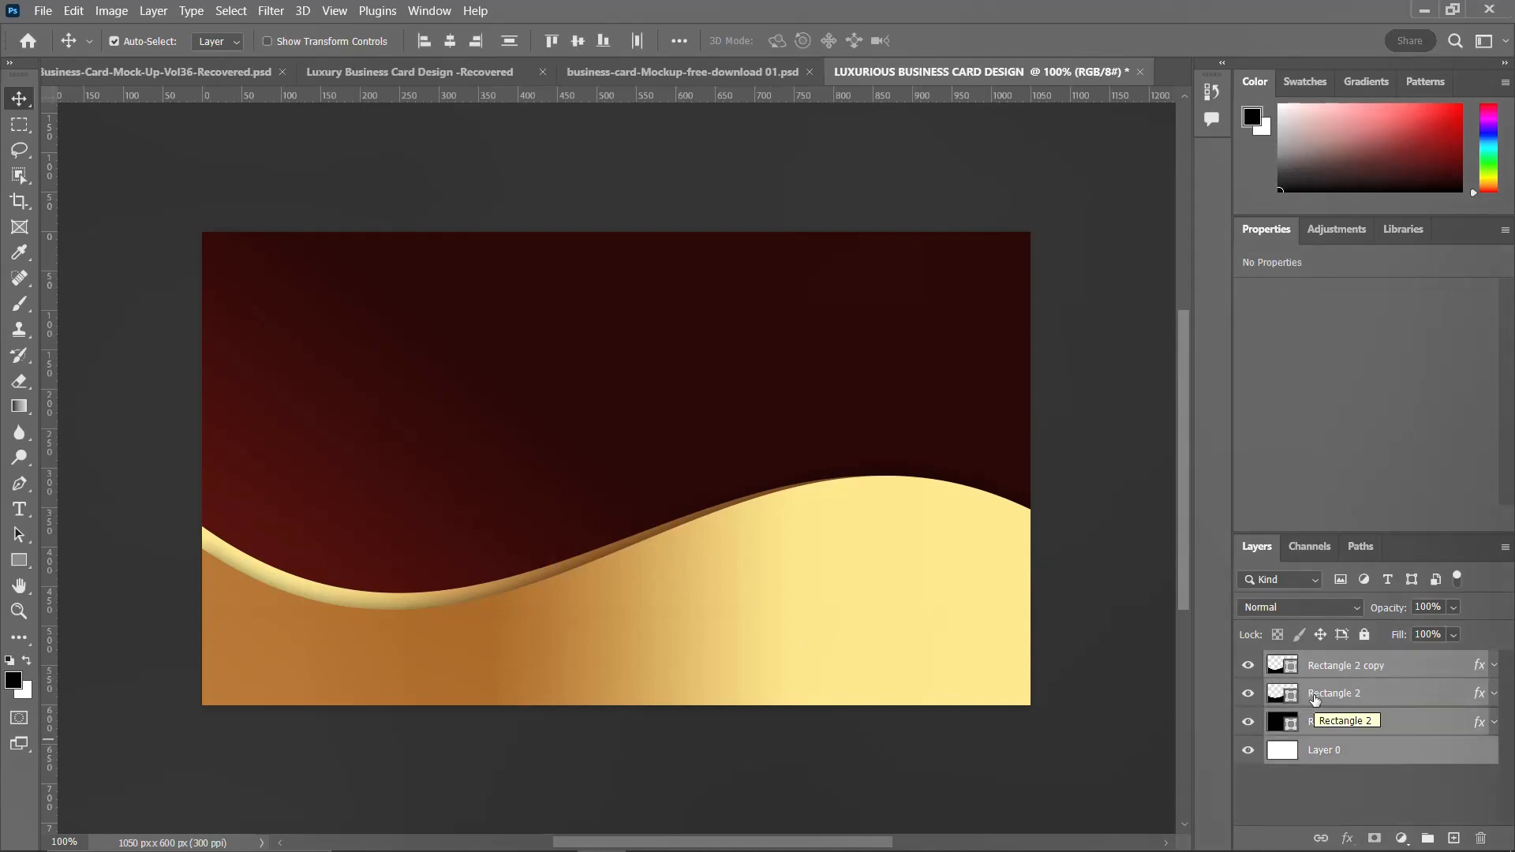
key("ctrl+g")
double_click(1322, 662)
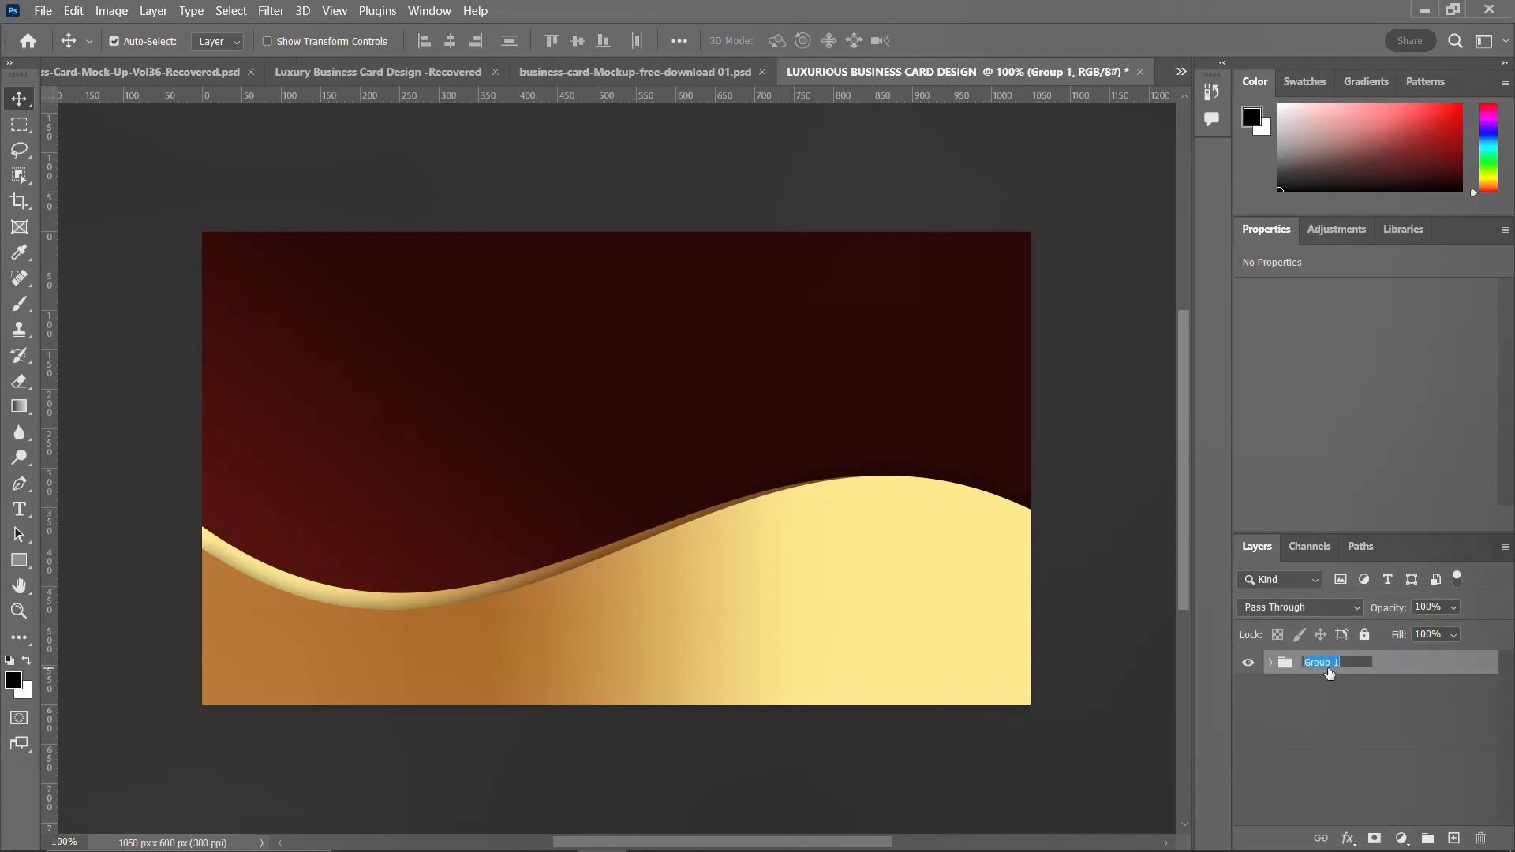
type("BAC")
type("KGROUND AND SHAPES")
key("Return")
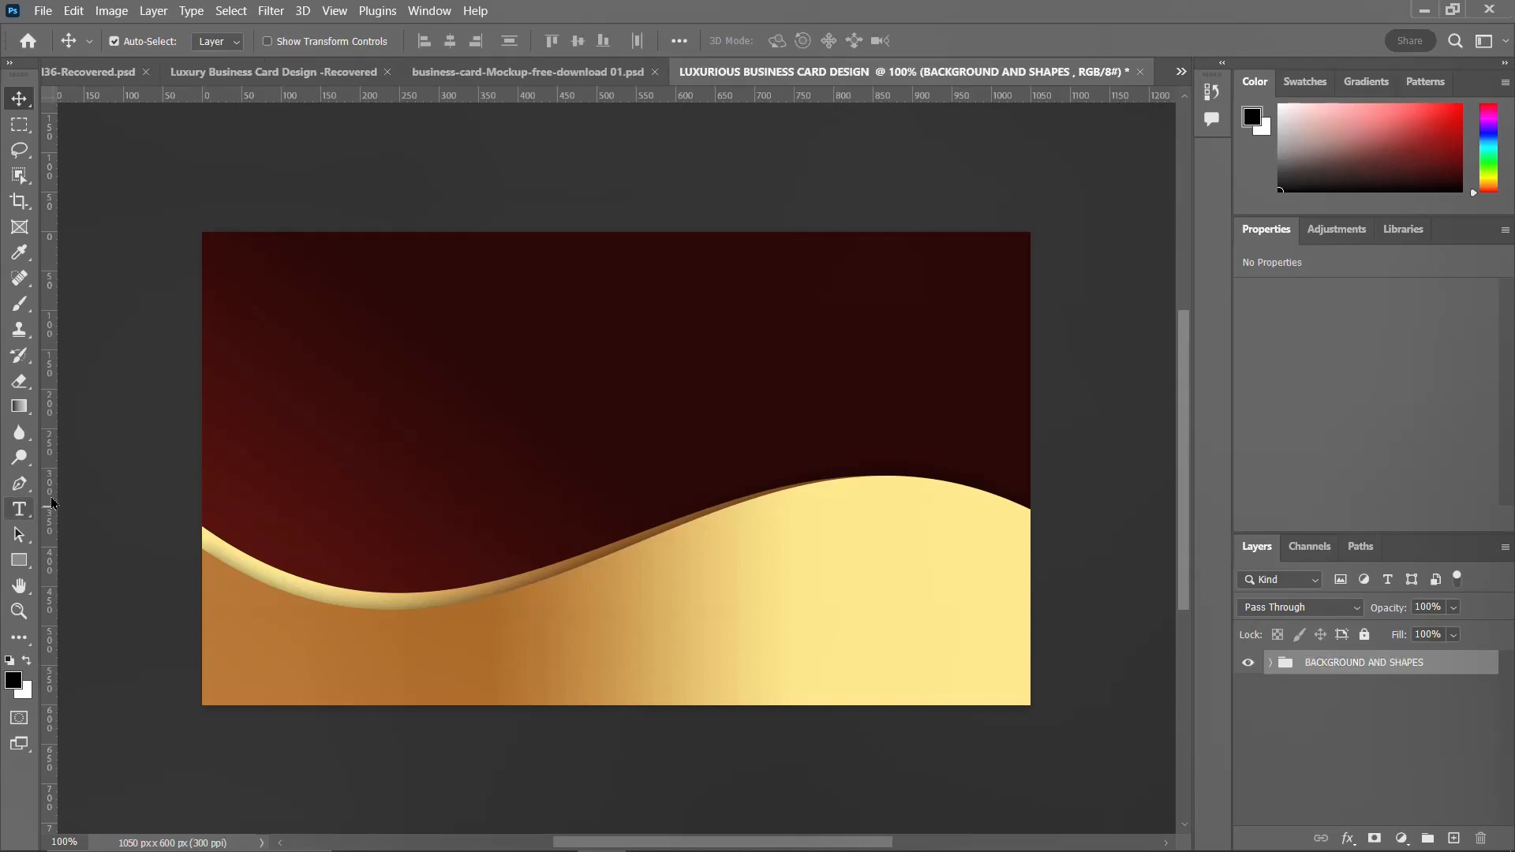
Step: Type the cardholder's full name near the card's top right
left_click(19, 509)
left_click(753, 284)
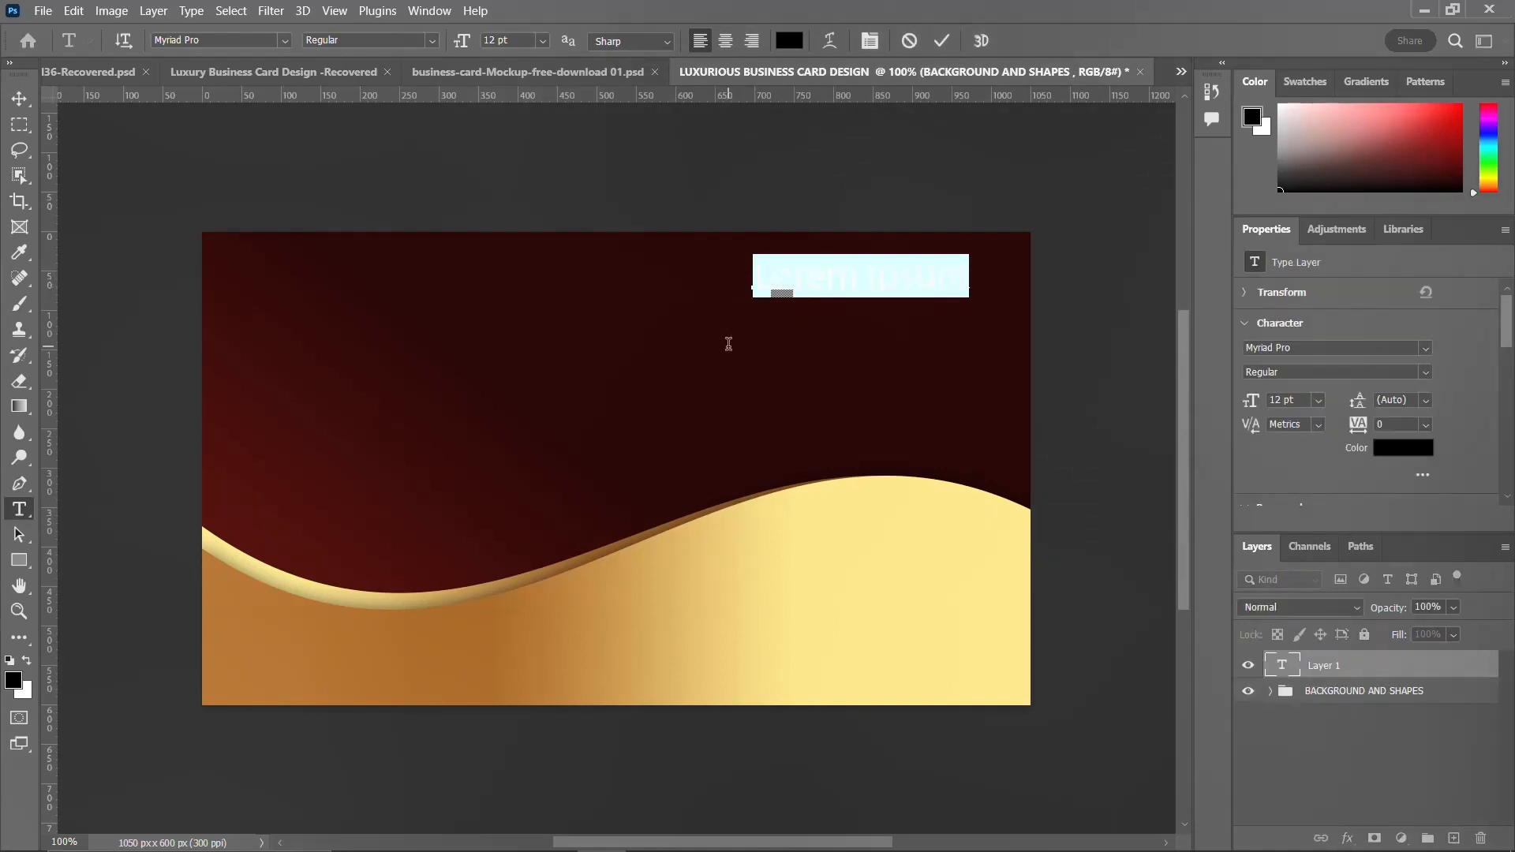
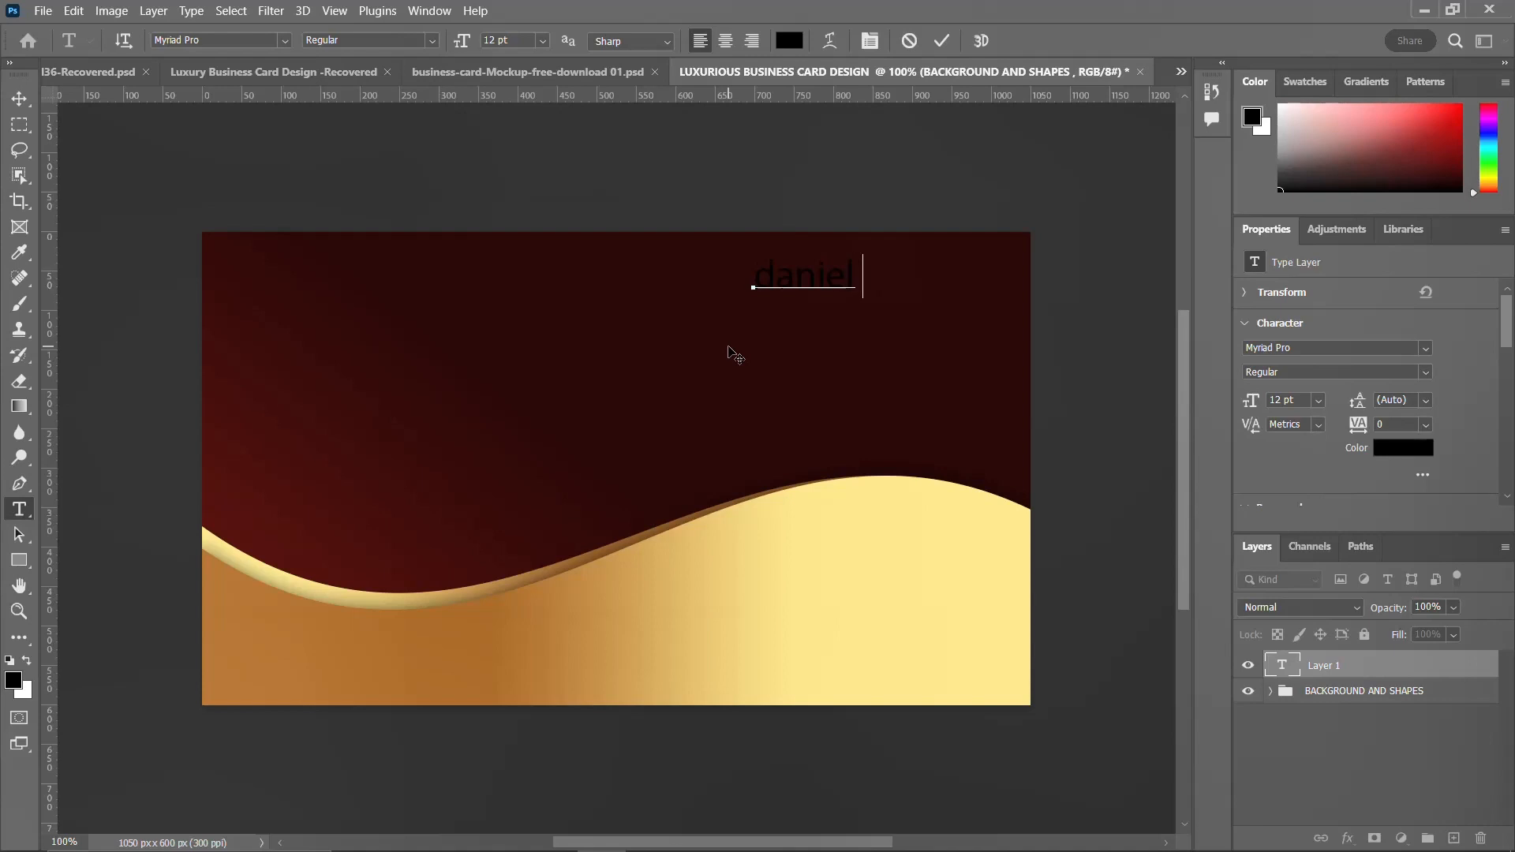
key("ctrl+Return")
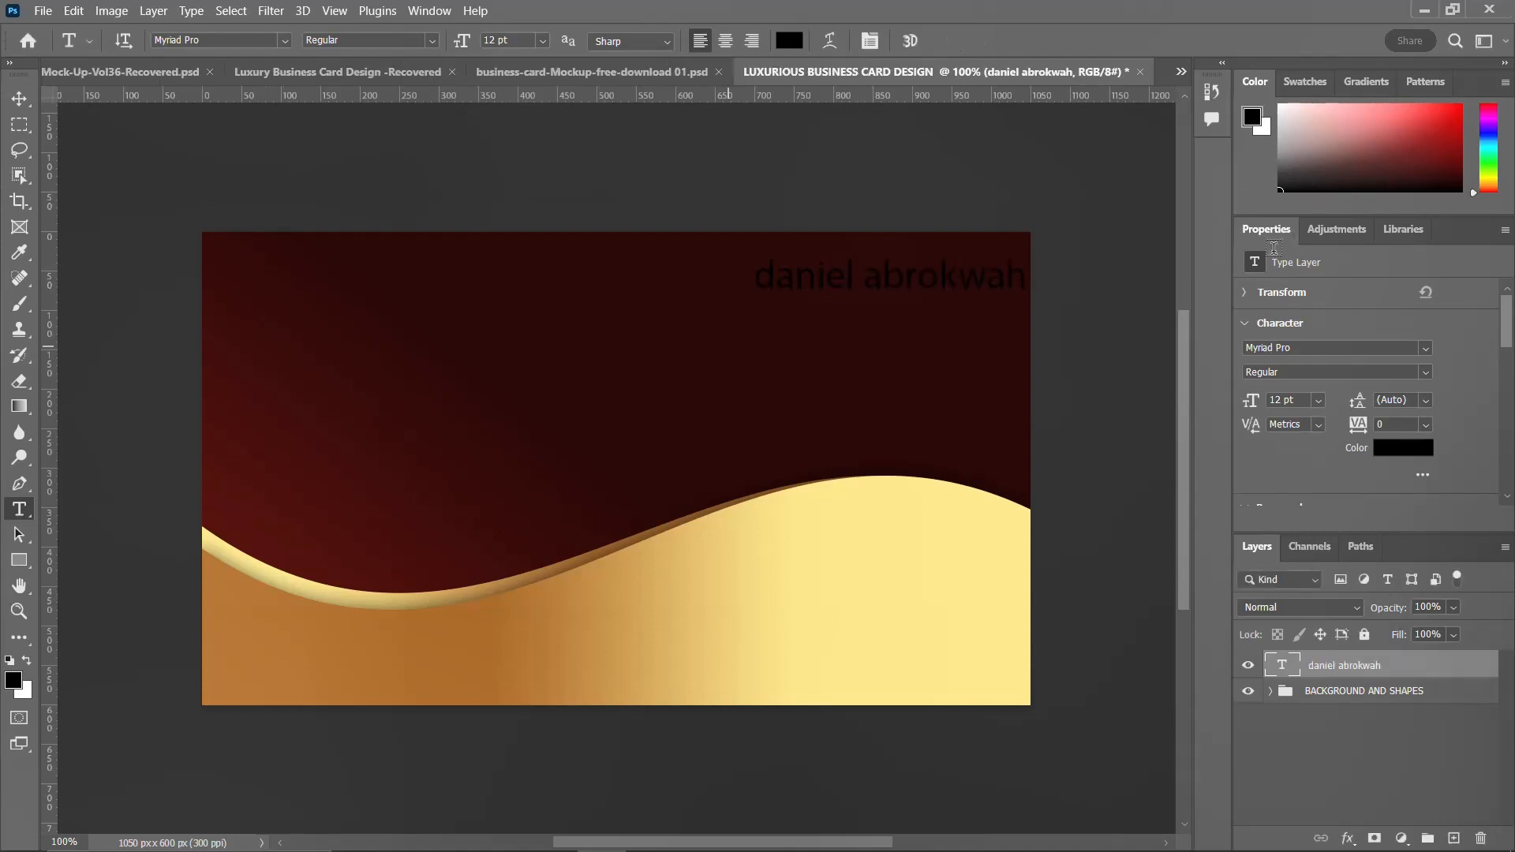
Step: Make the name text white (ffffff)
left_click(1402, 447)
type("ffffff")
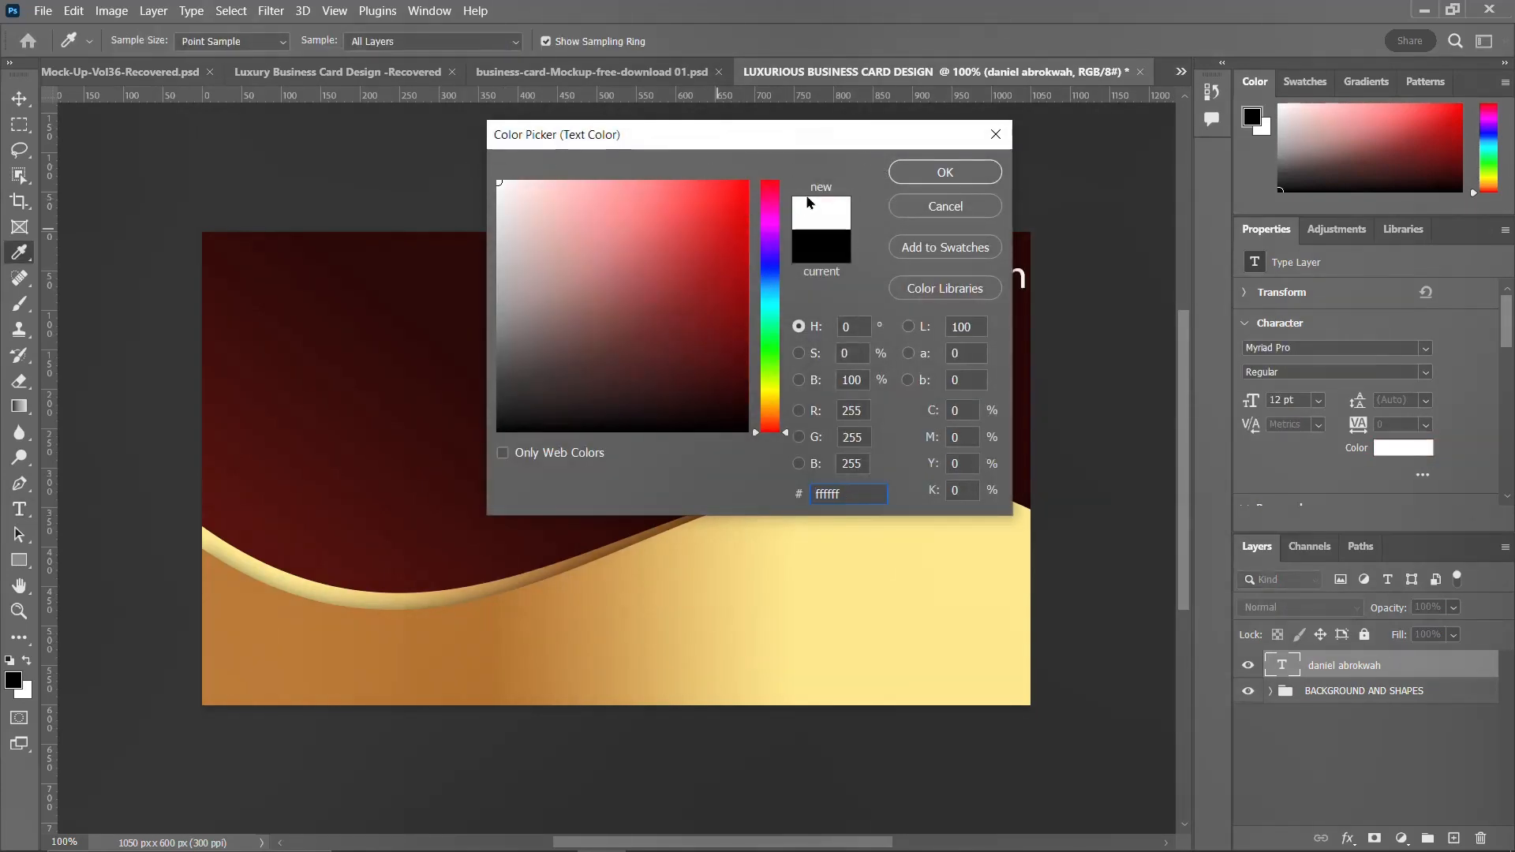
left_click(944, 172)
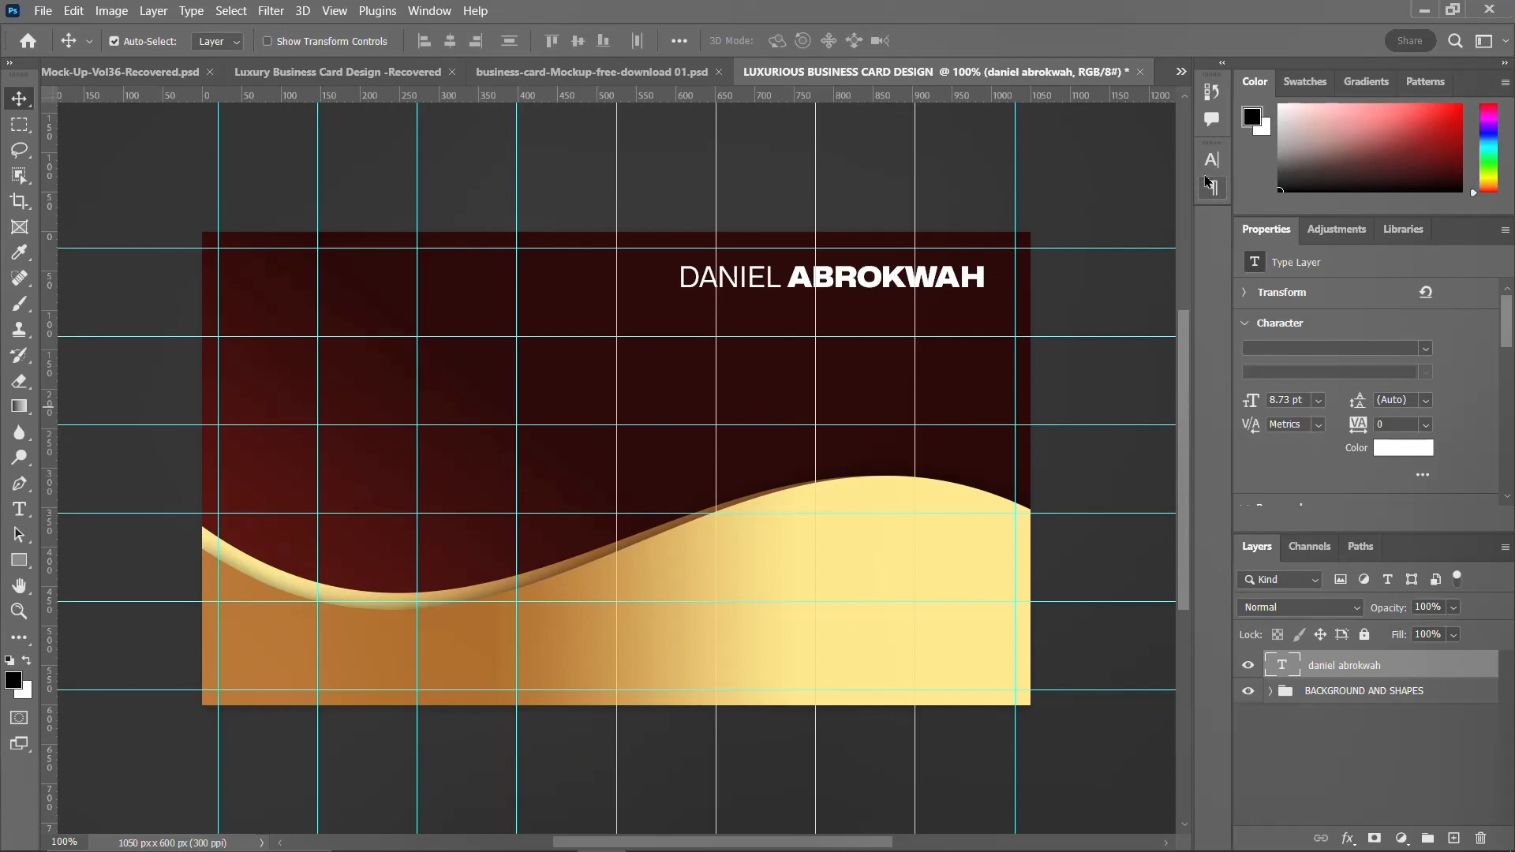
Step: Set the name text in the Mona-Sans Black Wide font
left_click(1211, 159)
left_click(1094, 191)
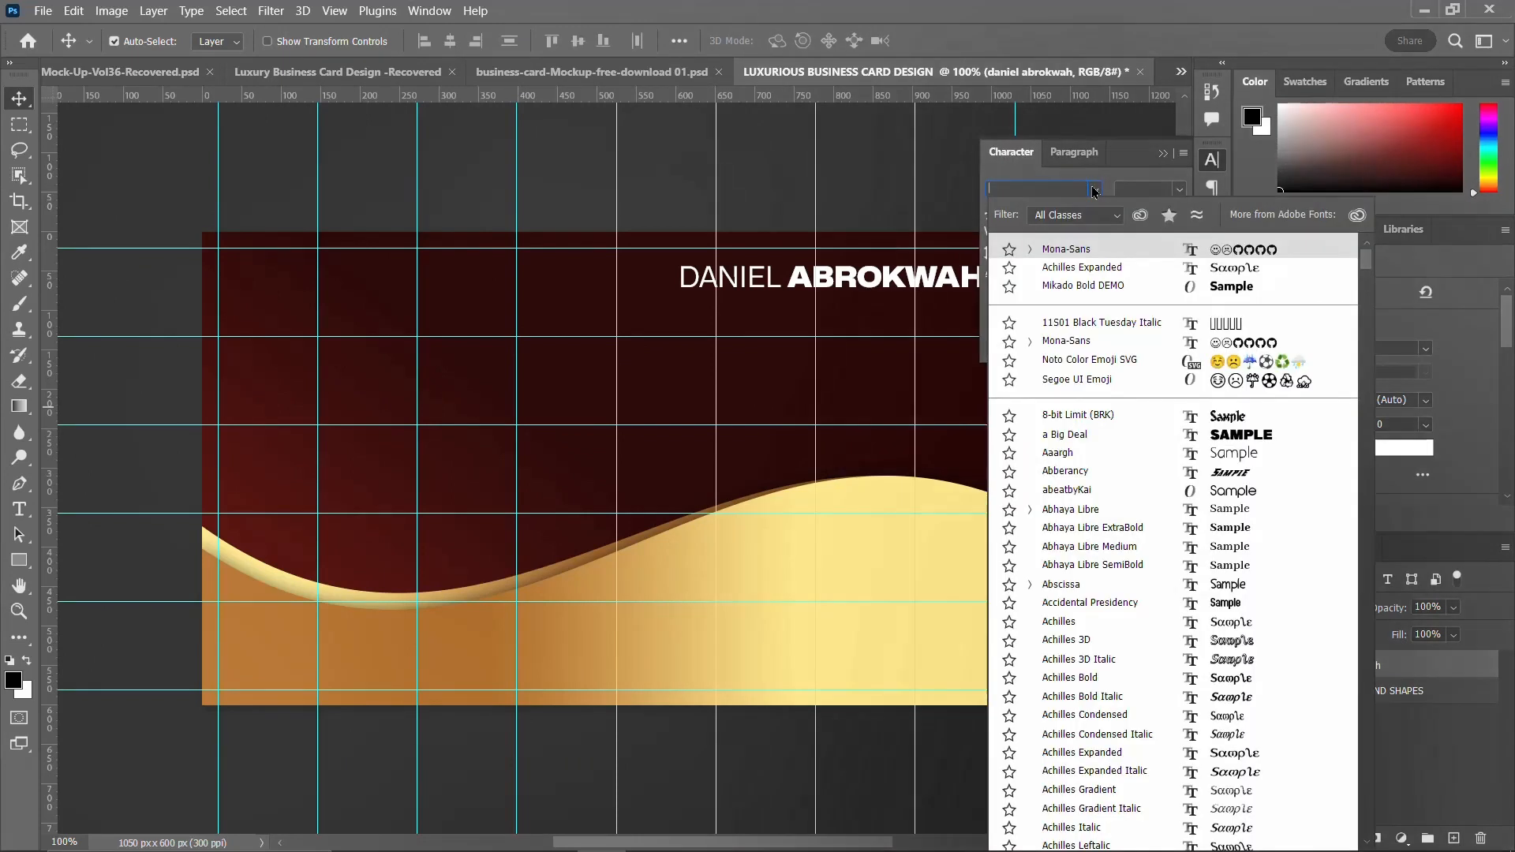
left_click(1095, 190)
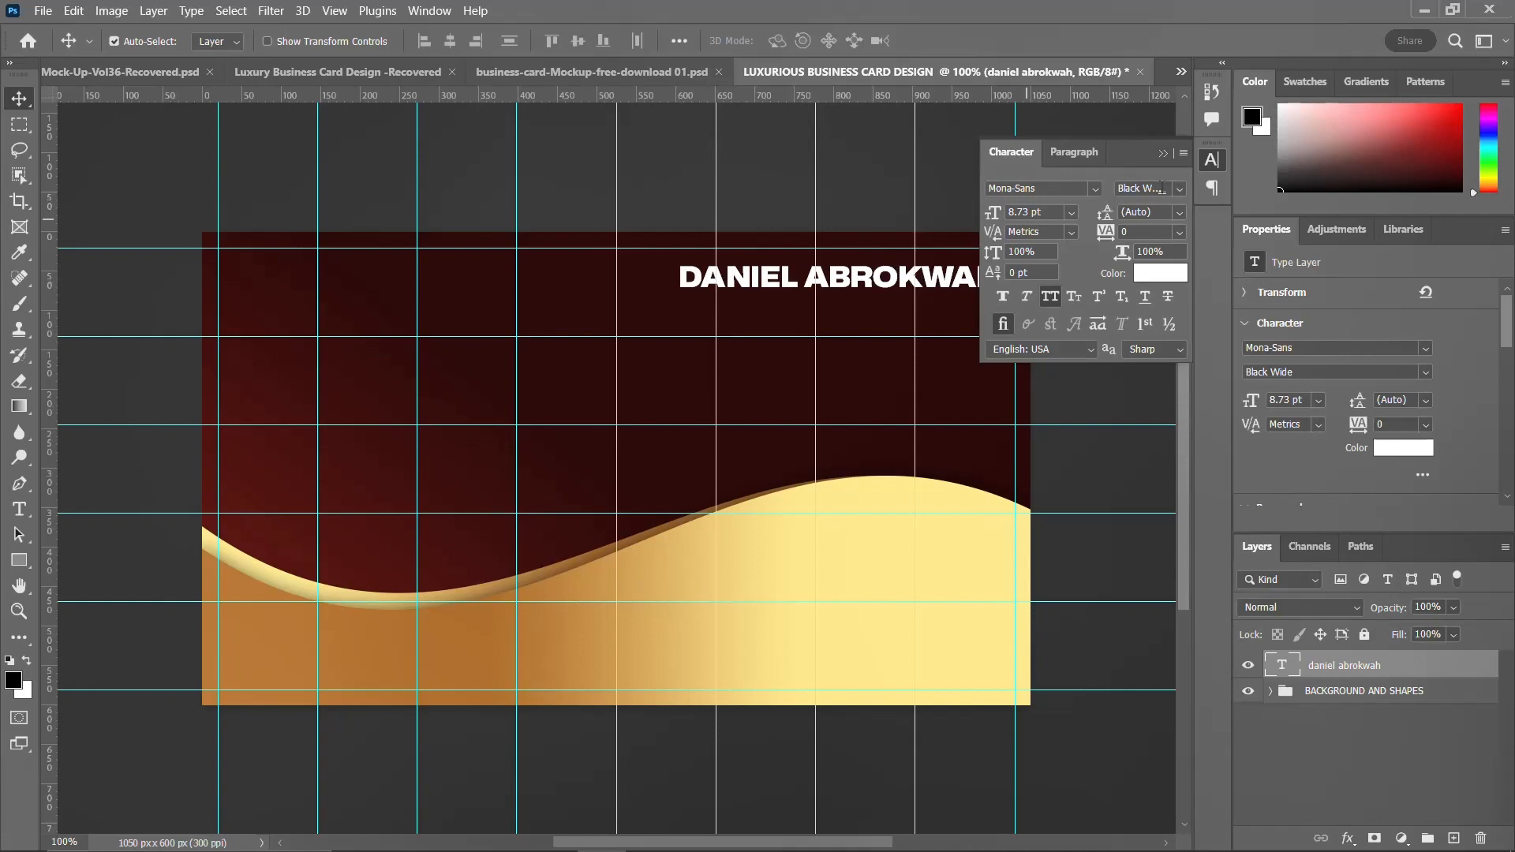
double_click(893, 289)
left_click_drag(803, 278, 611, 280)
left_click(1181, 193)
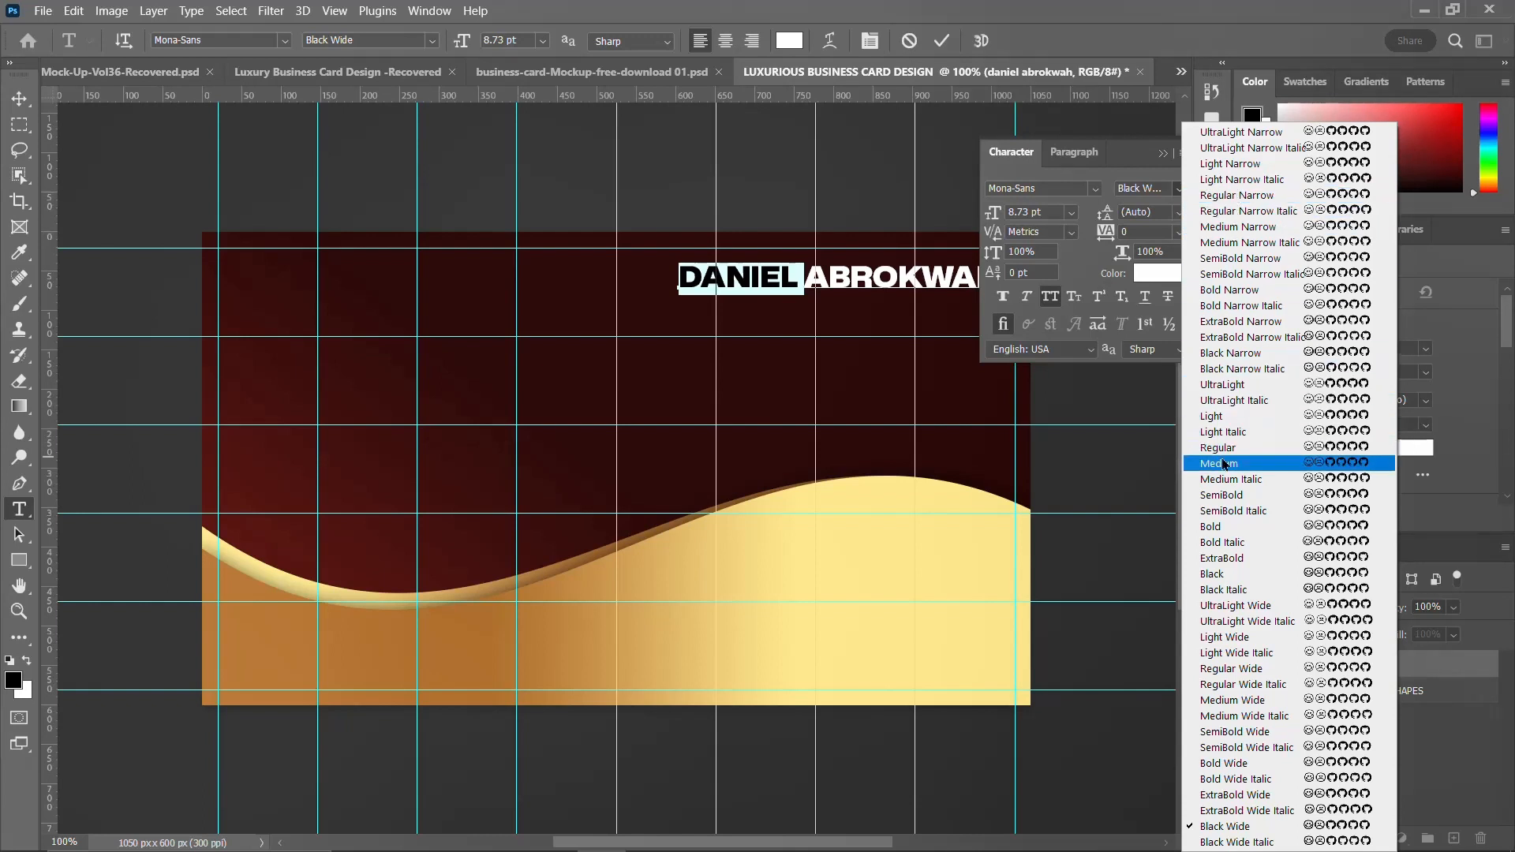
left_click(1223, 495)
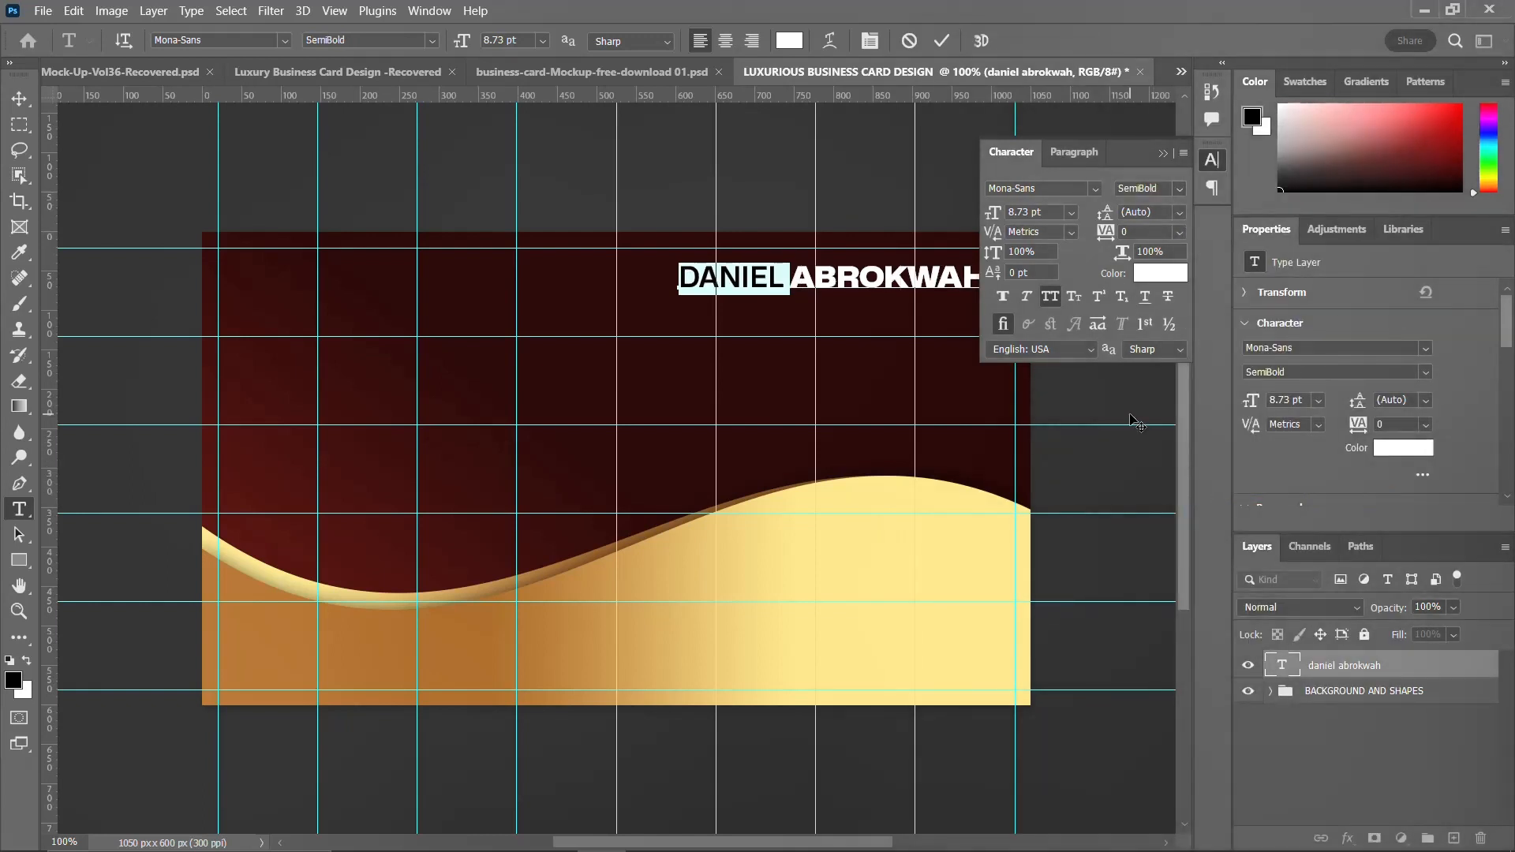
key("ctrl+Return")
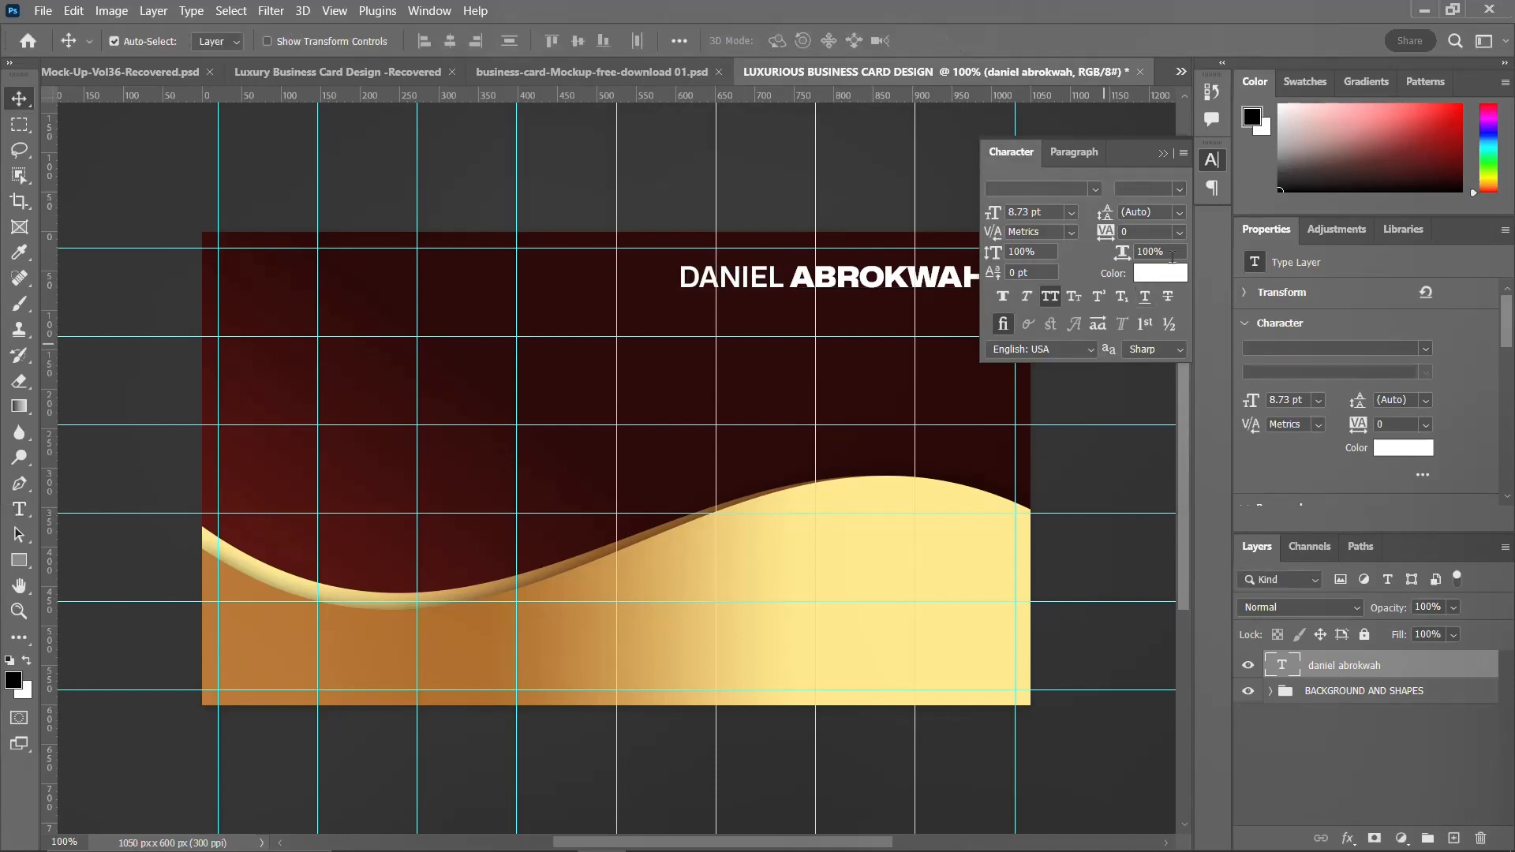
left_click(1212, 160)
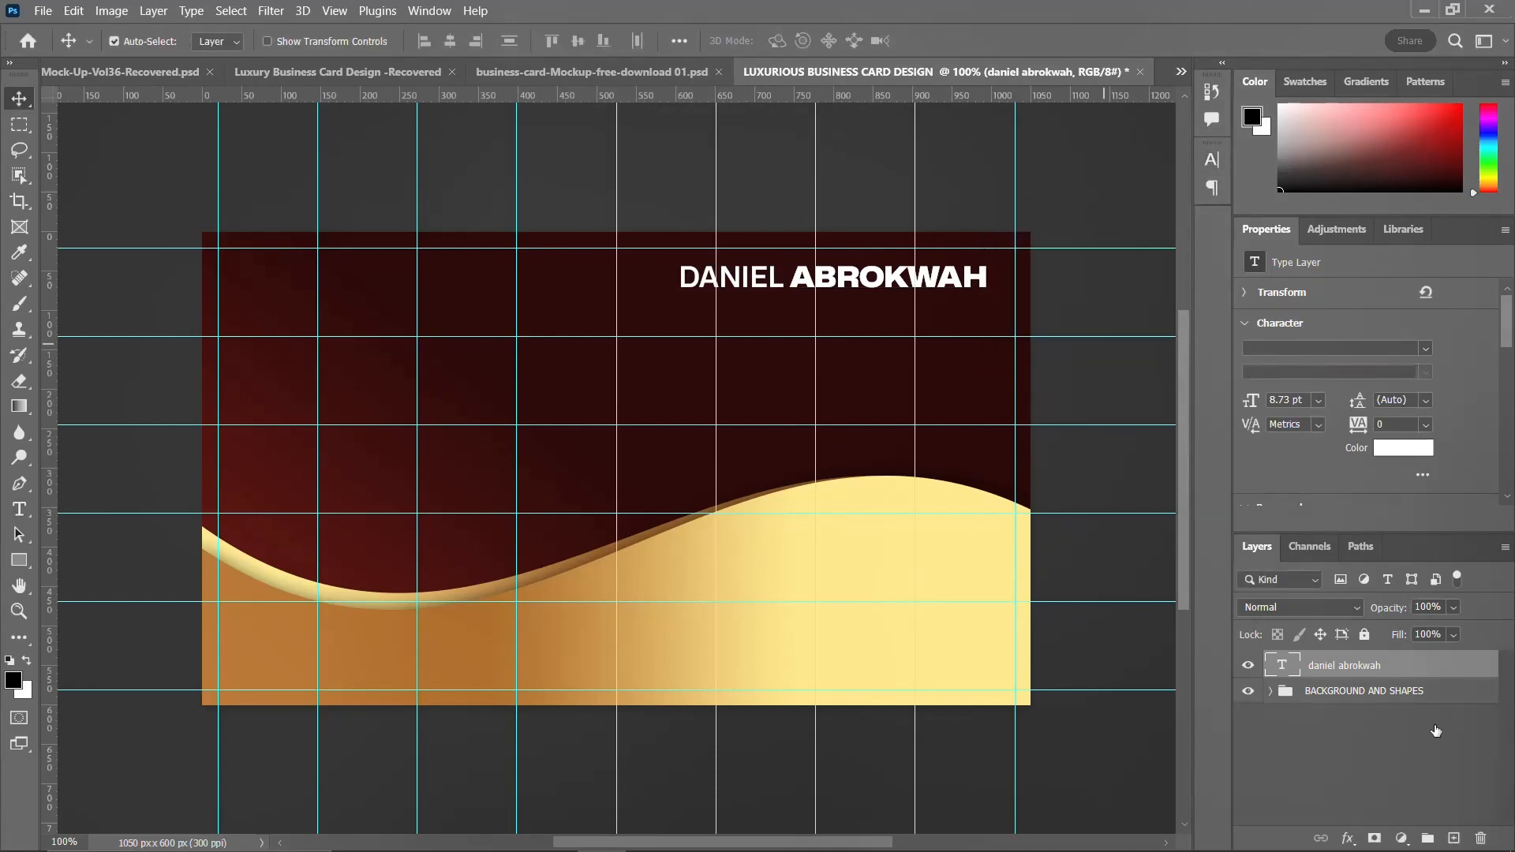
Step: Paste the gold layer style onto the name and duplicate it below as 'GRAPHIC DESIGNER'
right_click(1456, 668)
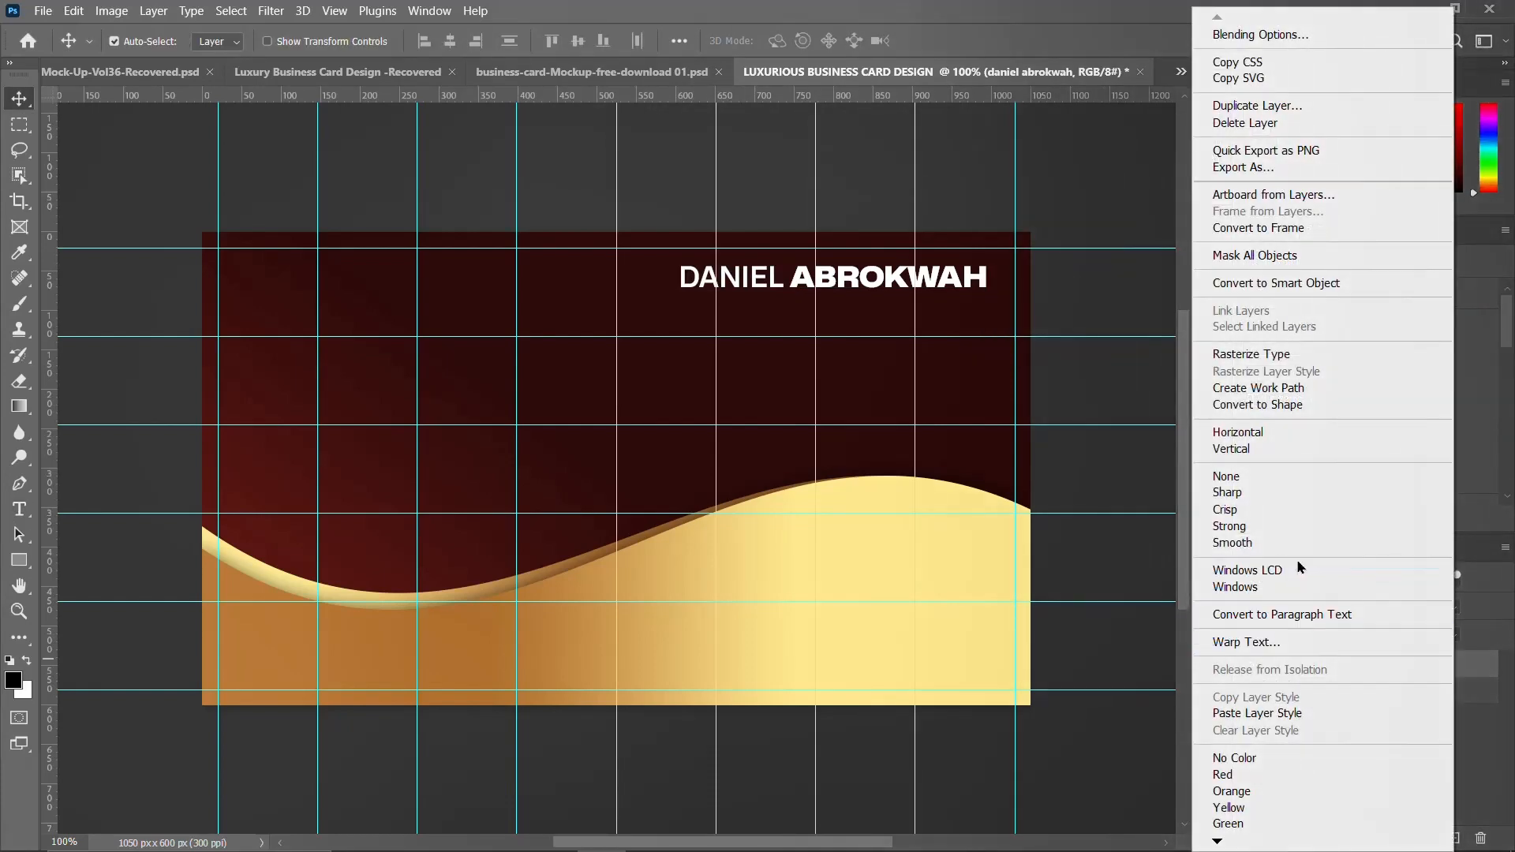
left_click(1271, 714)
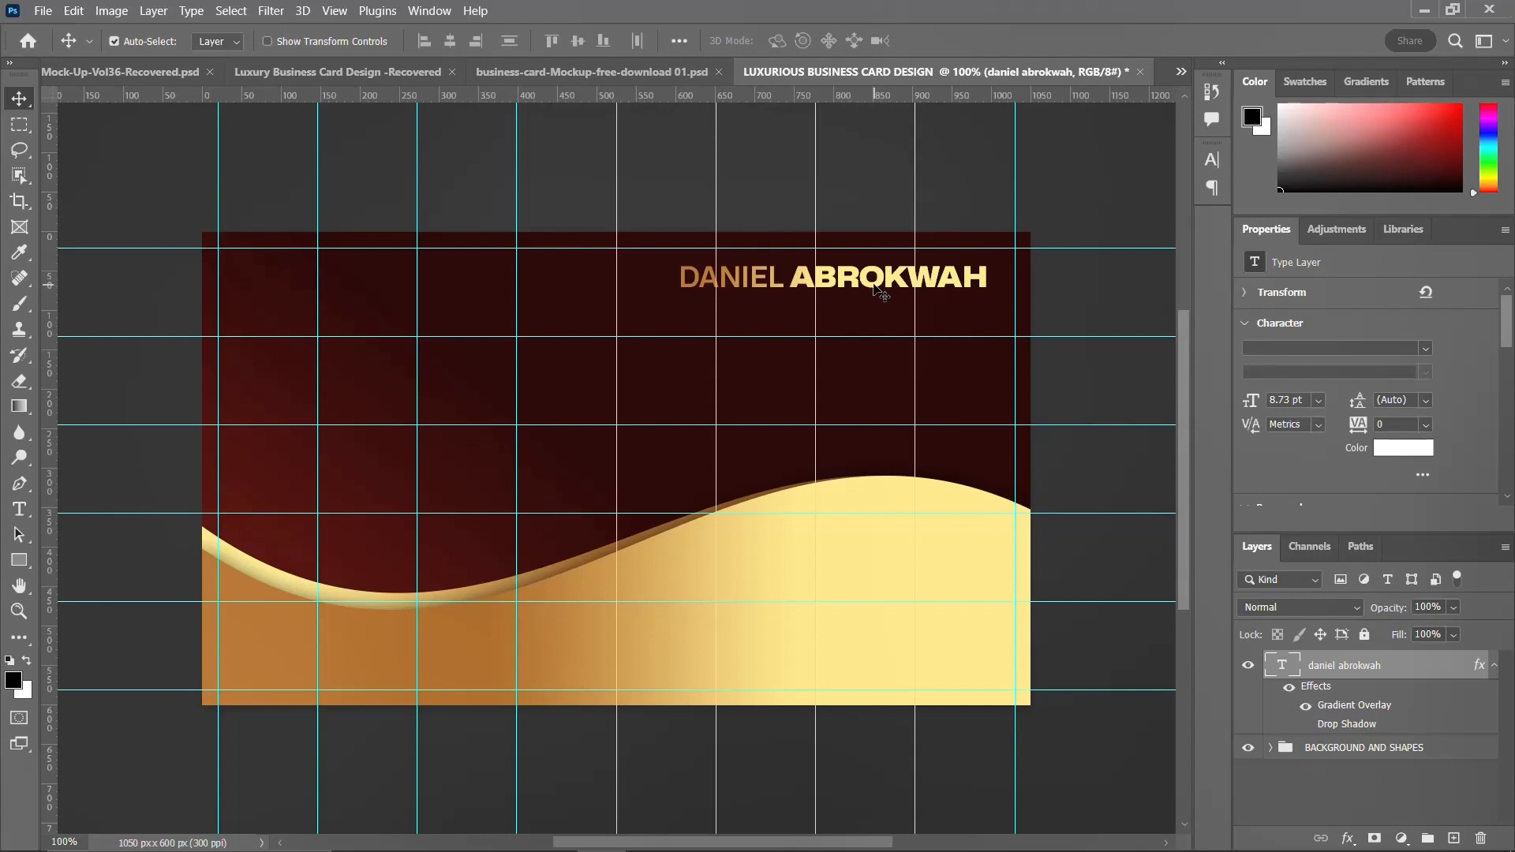
left_click_drag(874, 284, 860, 319)
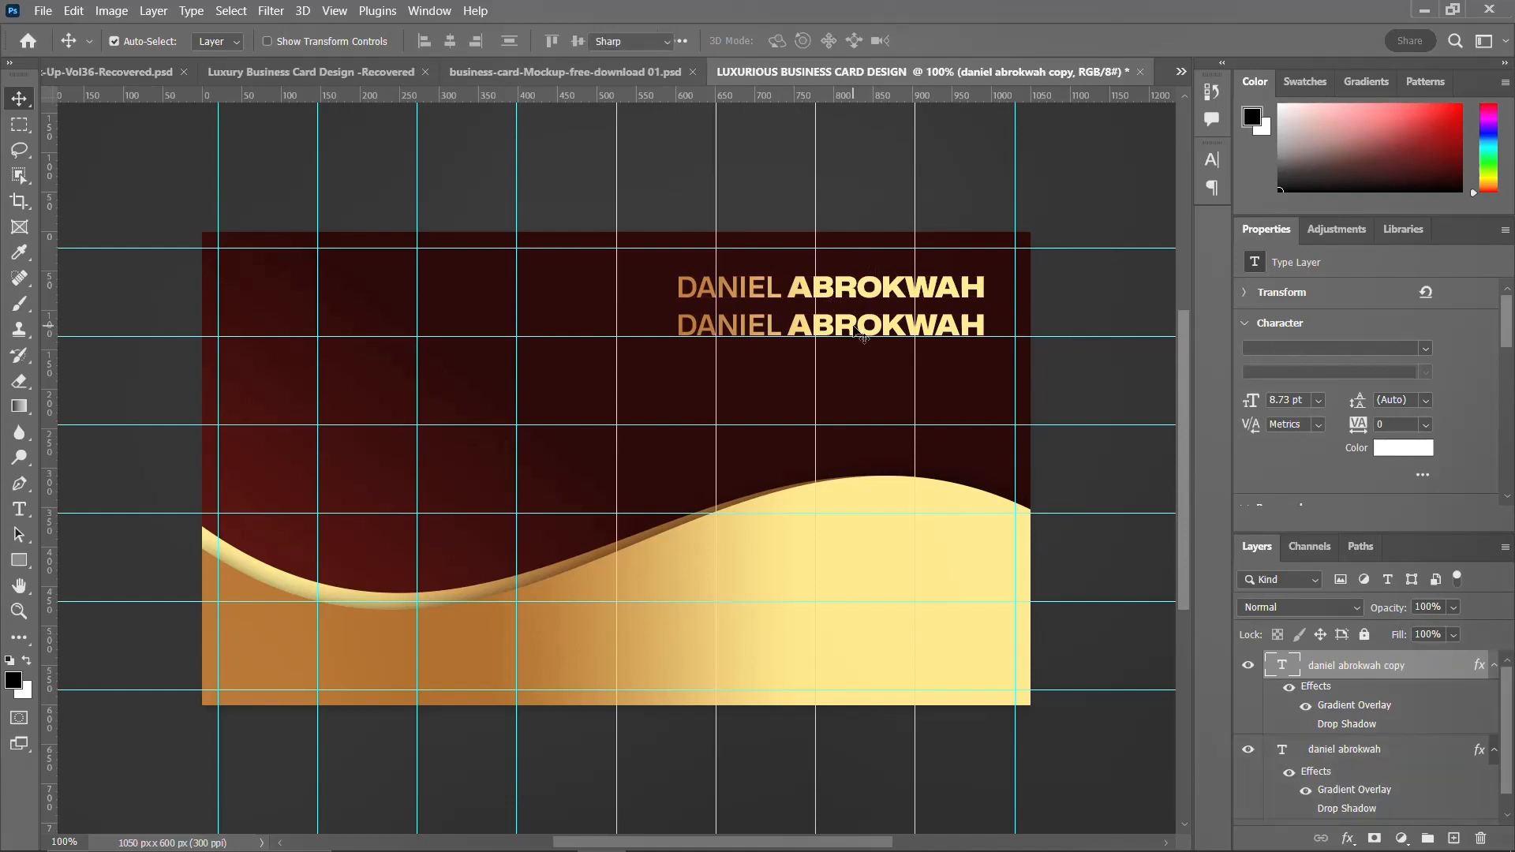
double_click(789, 333)
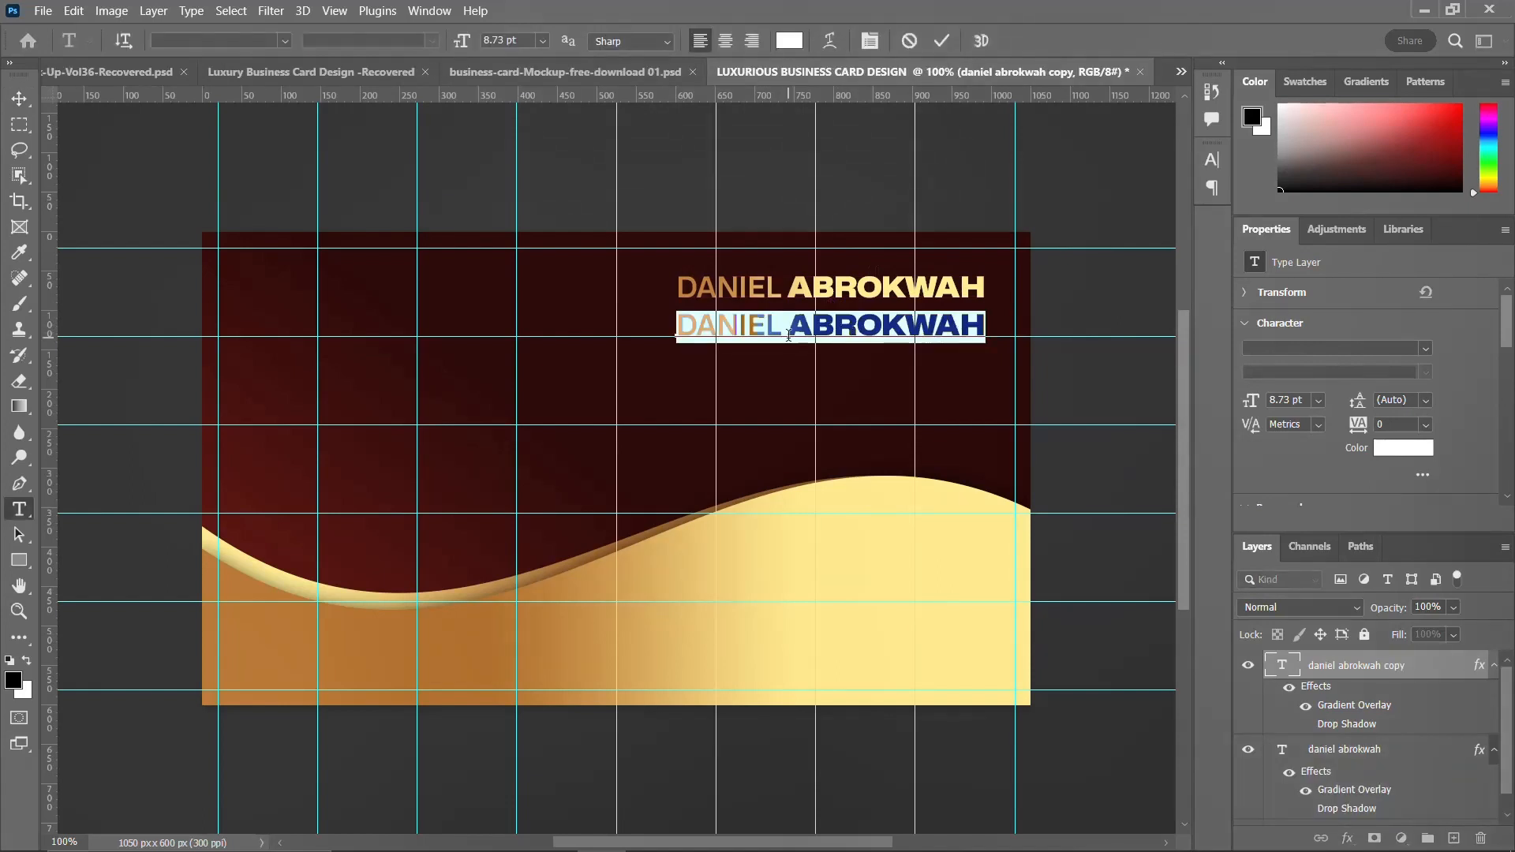
type("GRAP")
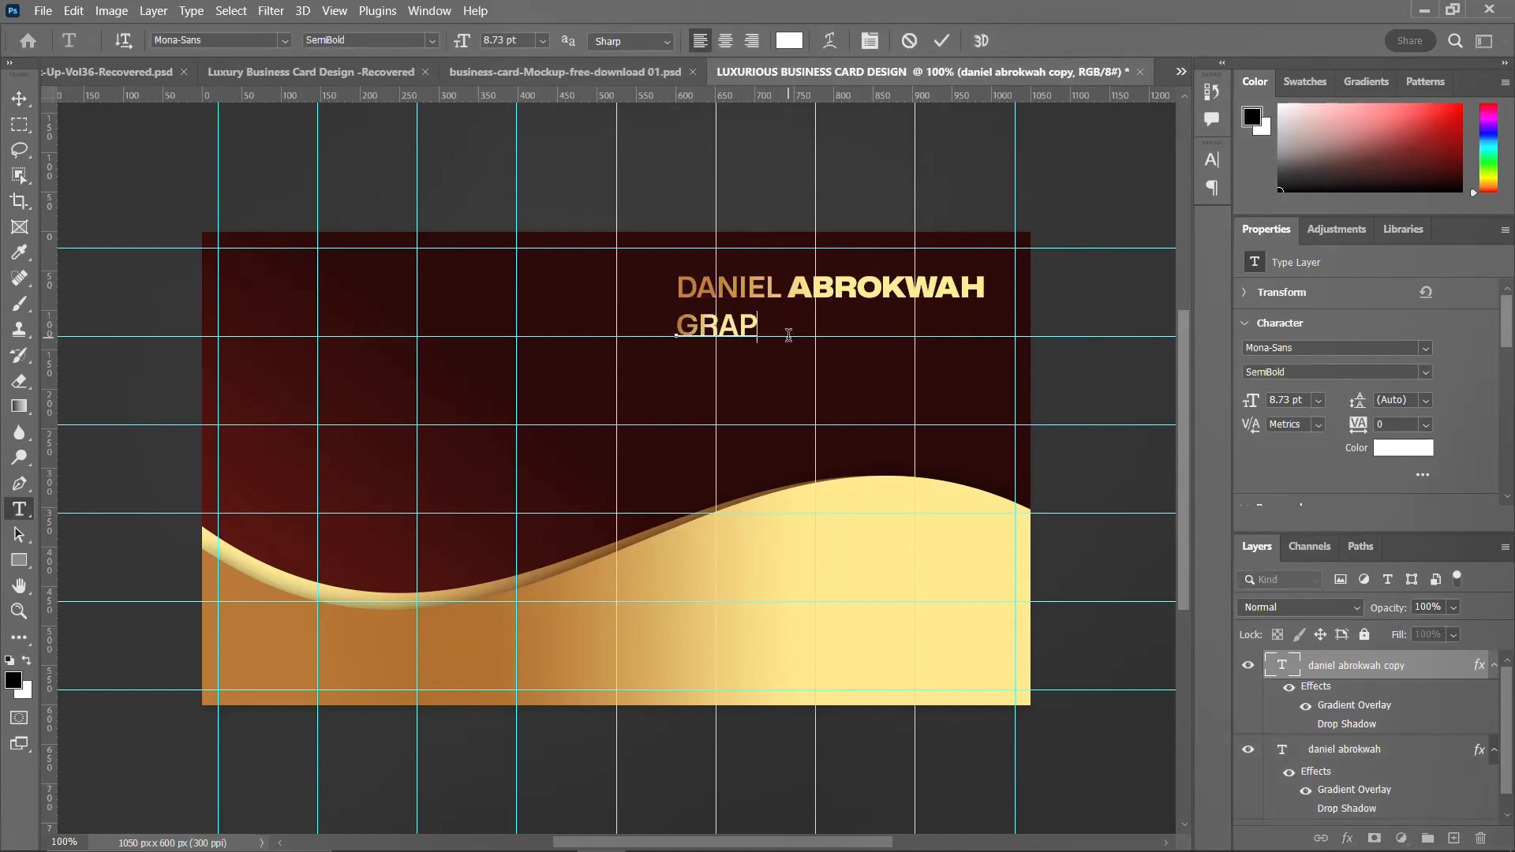
type("HIC DESIGNER")
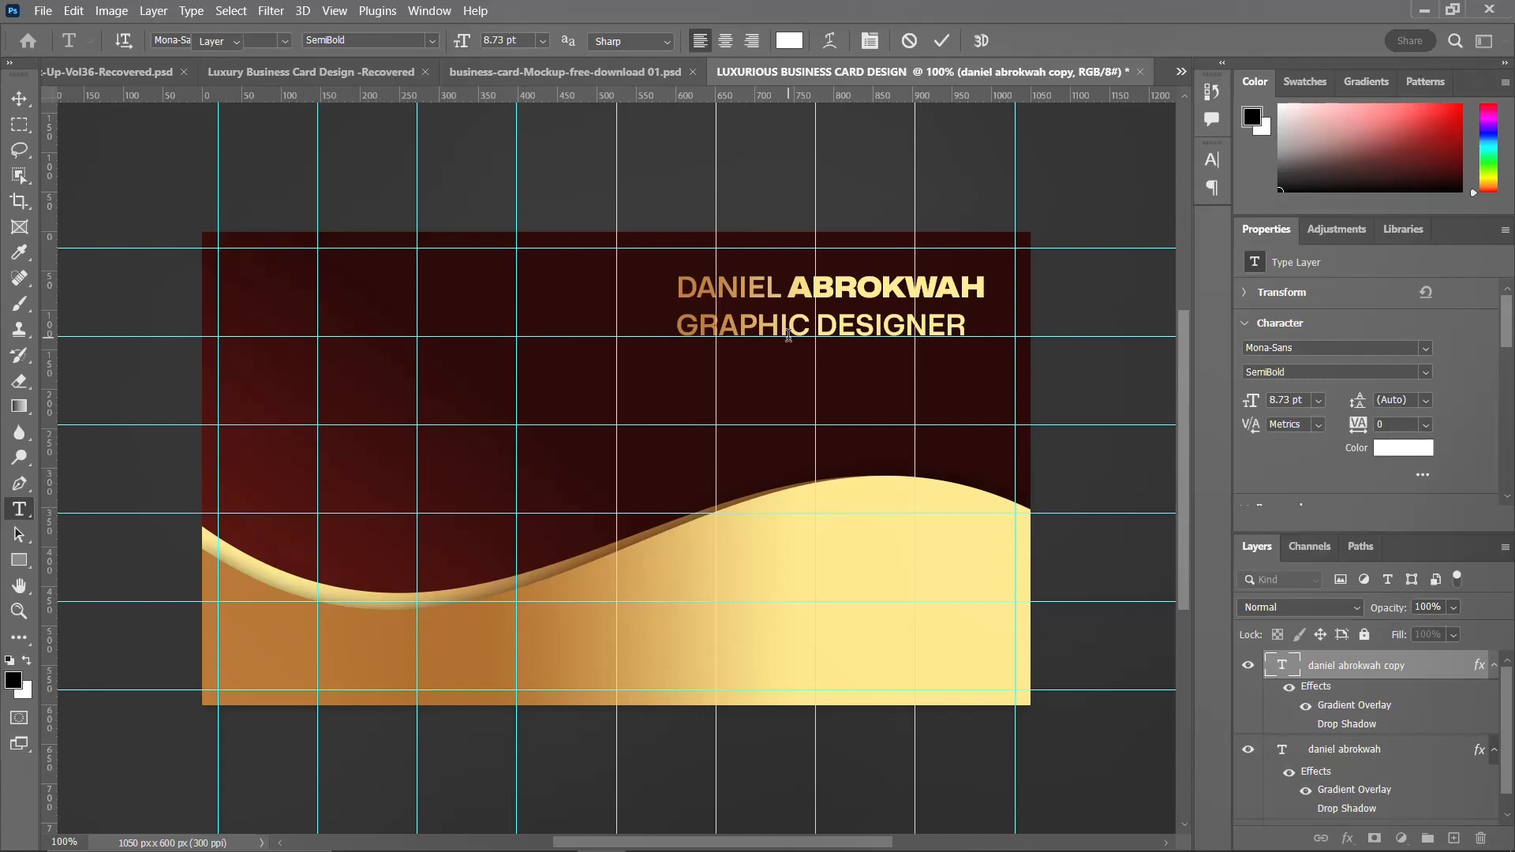
key("ctrl+Return")
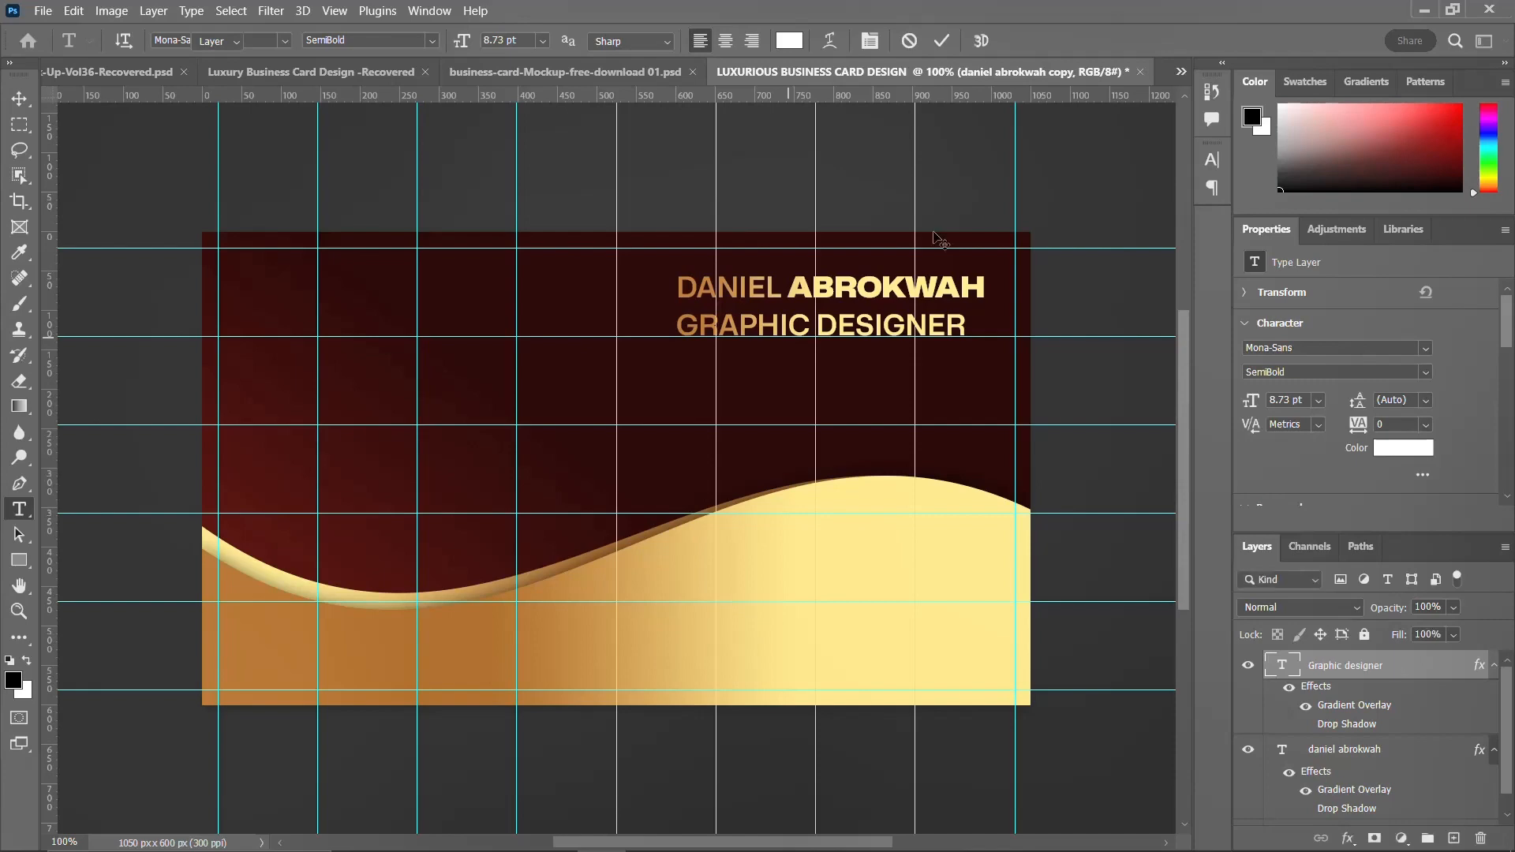
Step: Set GRAPHIC DESIGNER to Mona-Sans Medium Narrow and nudge it up toward the name
key("v")
left_click(1209, 164)
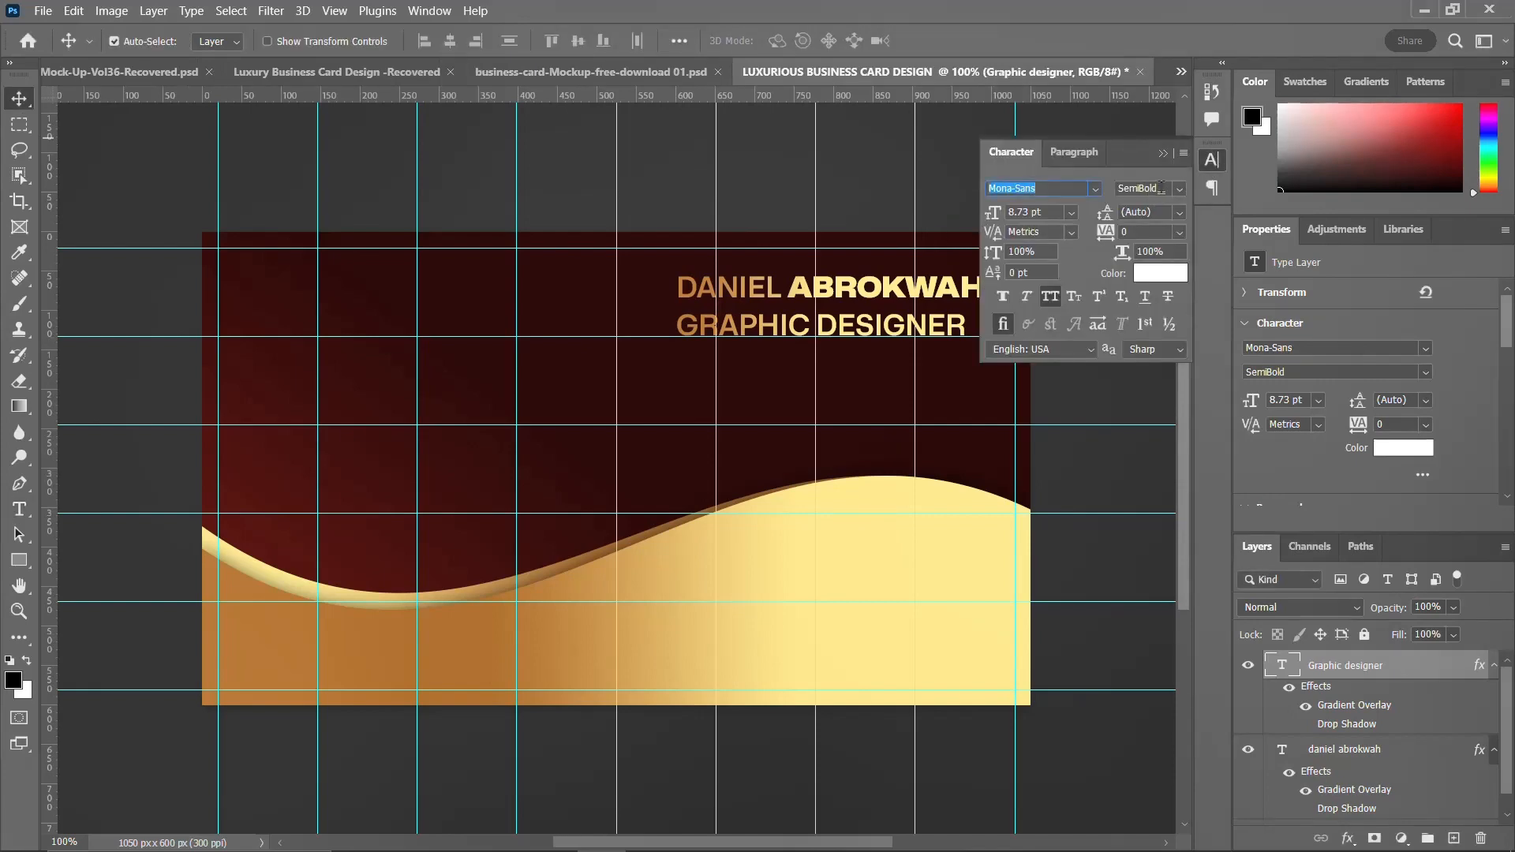
left_click(1181, 188)
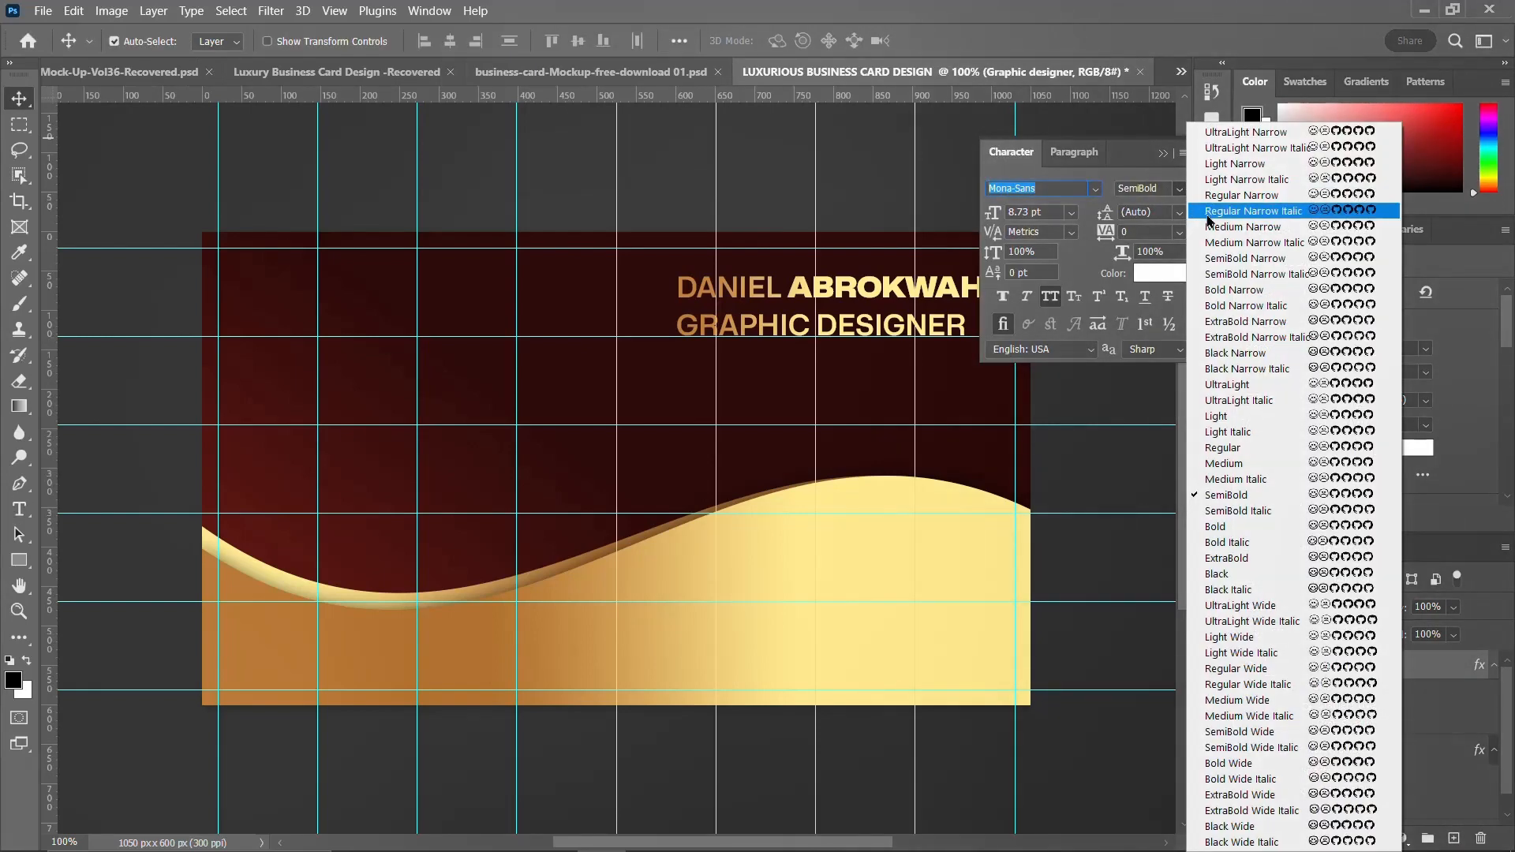
left_click(1211, 226)
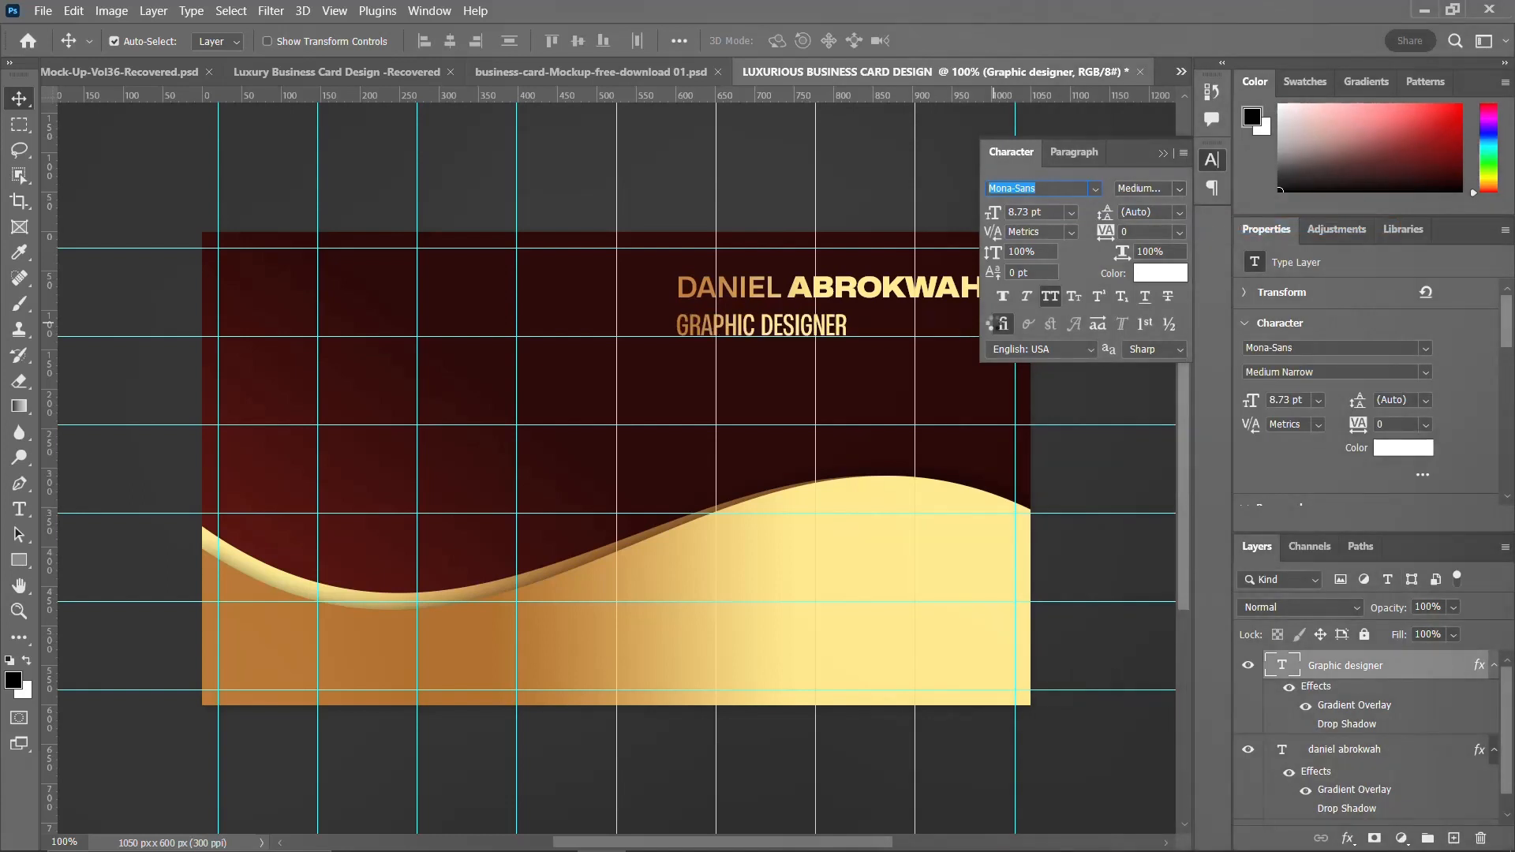
left_click(1211, 160)
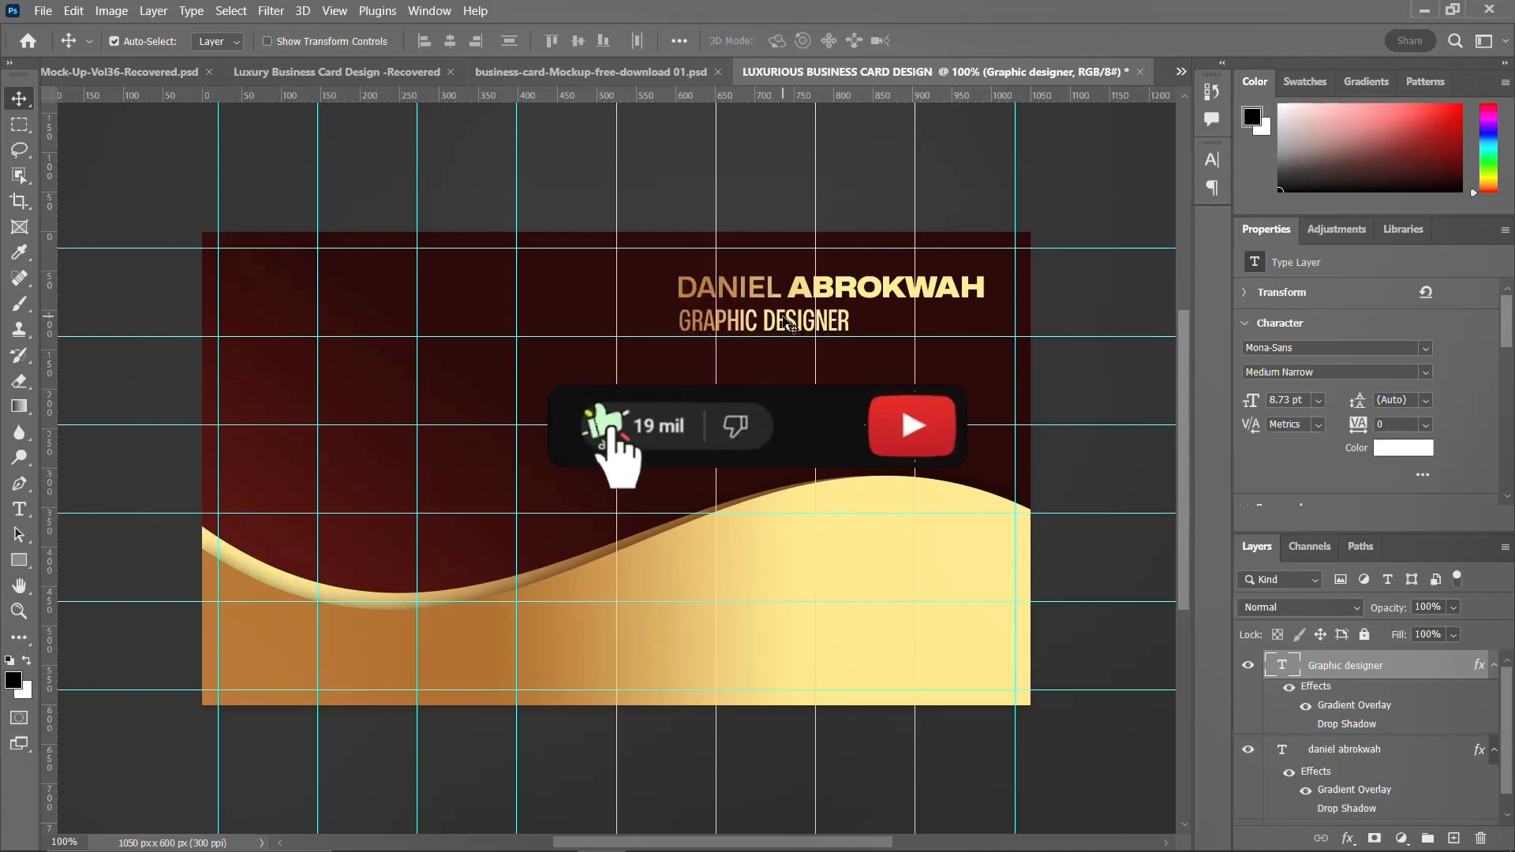
key("Up")
key("Up")
key("Up")
key("Up")
key("Up")
key("Up")
key("Up")
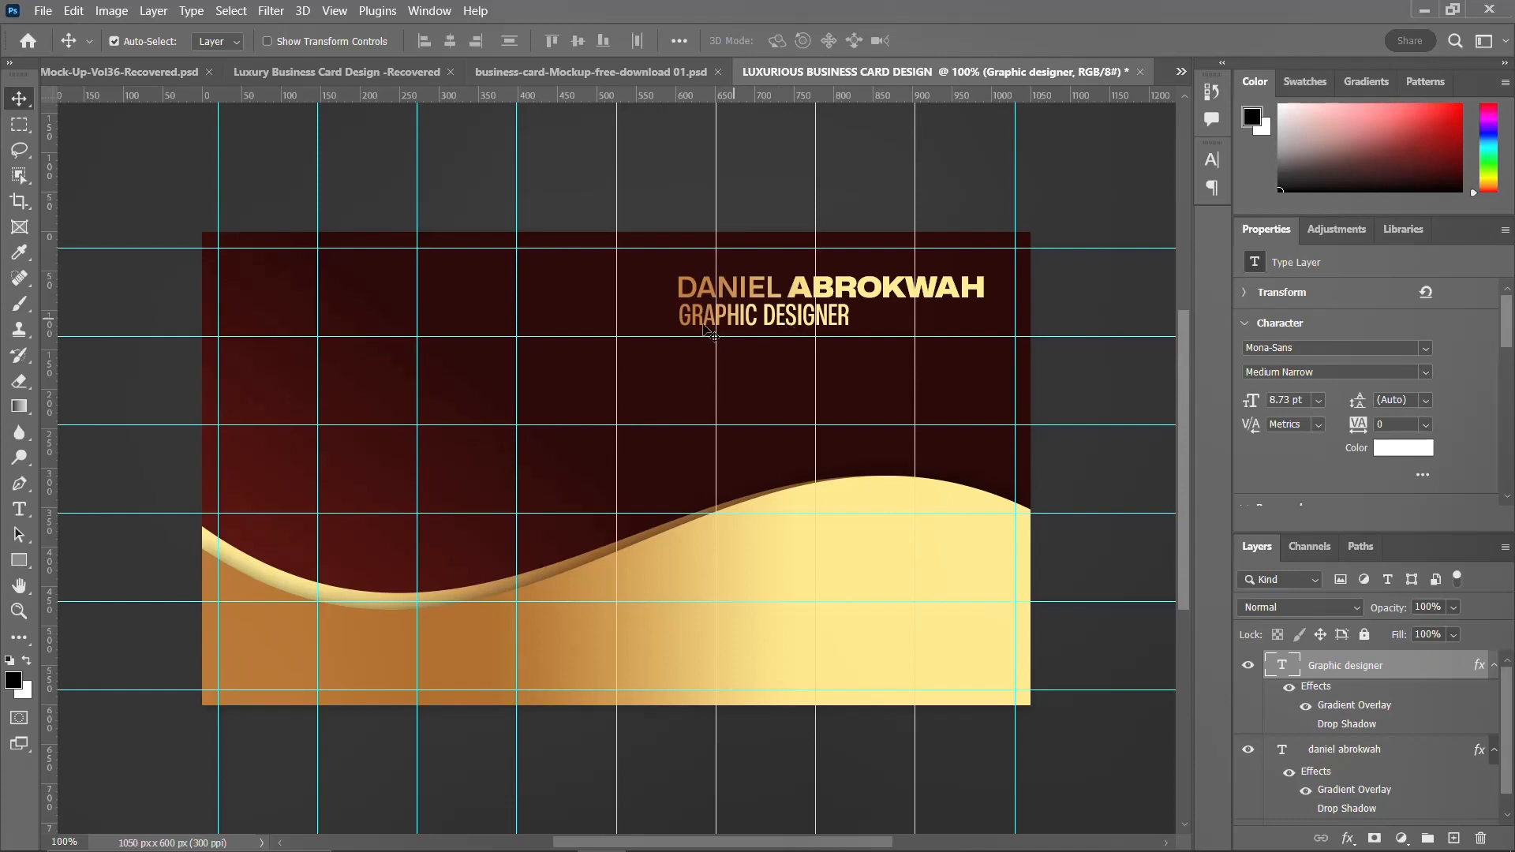
Step: Draw a thin 202 × 3 px bar right of GRAPHIC DESIGNER with the pasted gold style
left_click(20, 561)
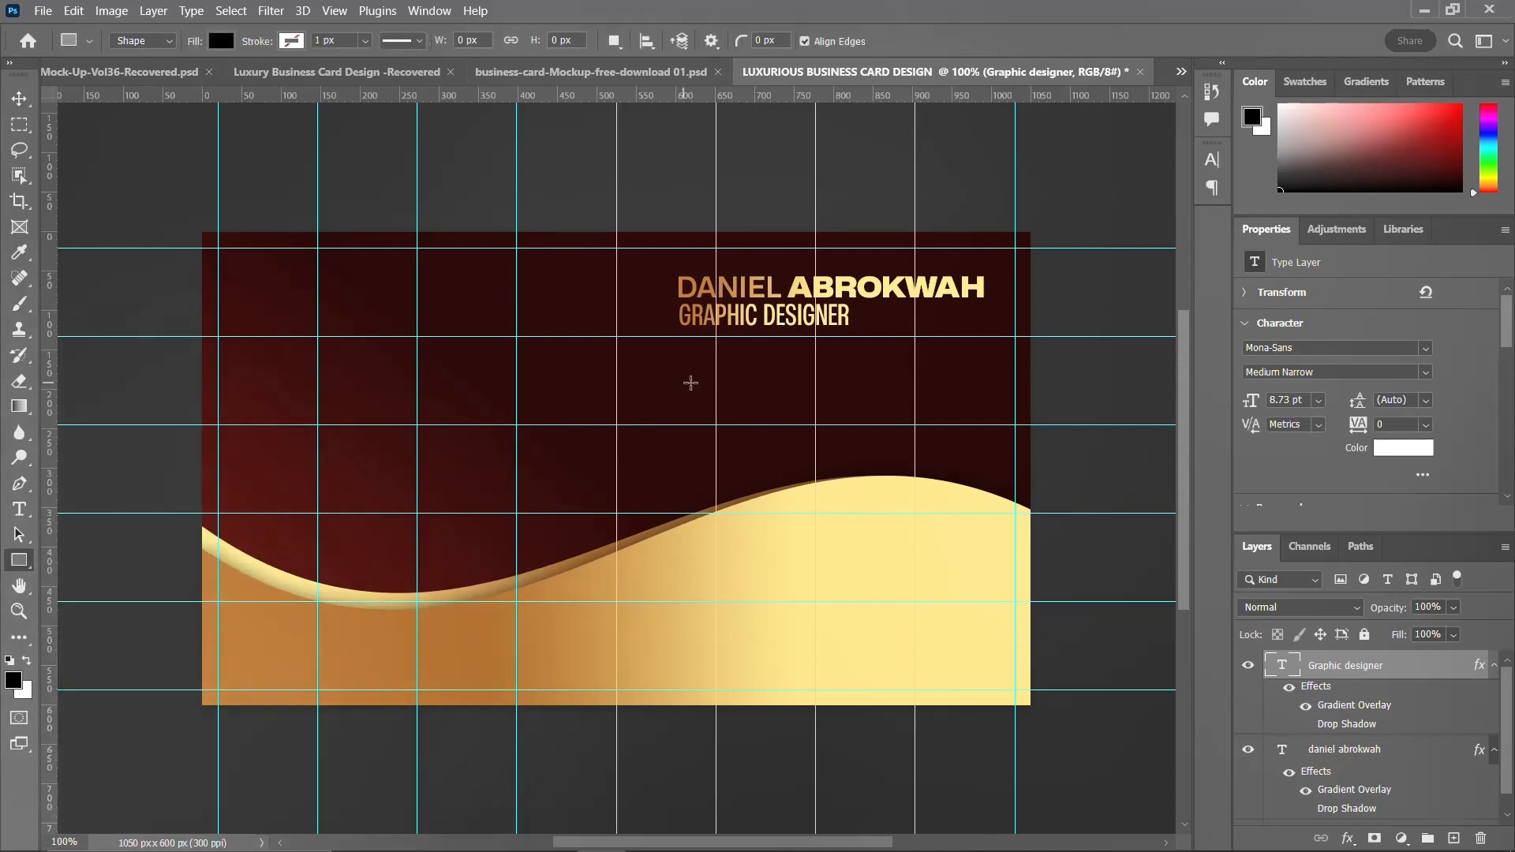
left_click_drag(856, 313, 1009, 313)
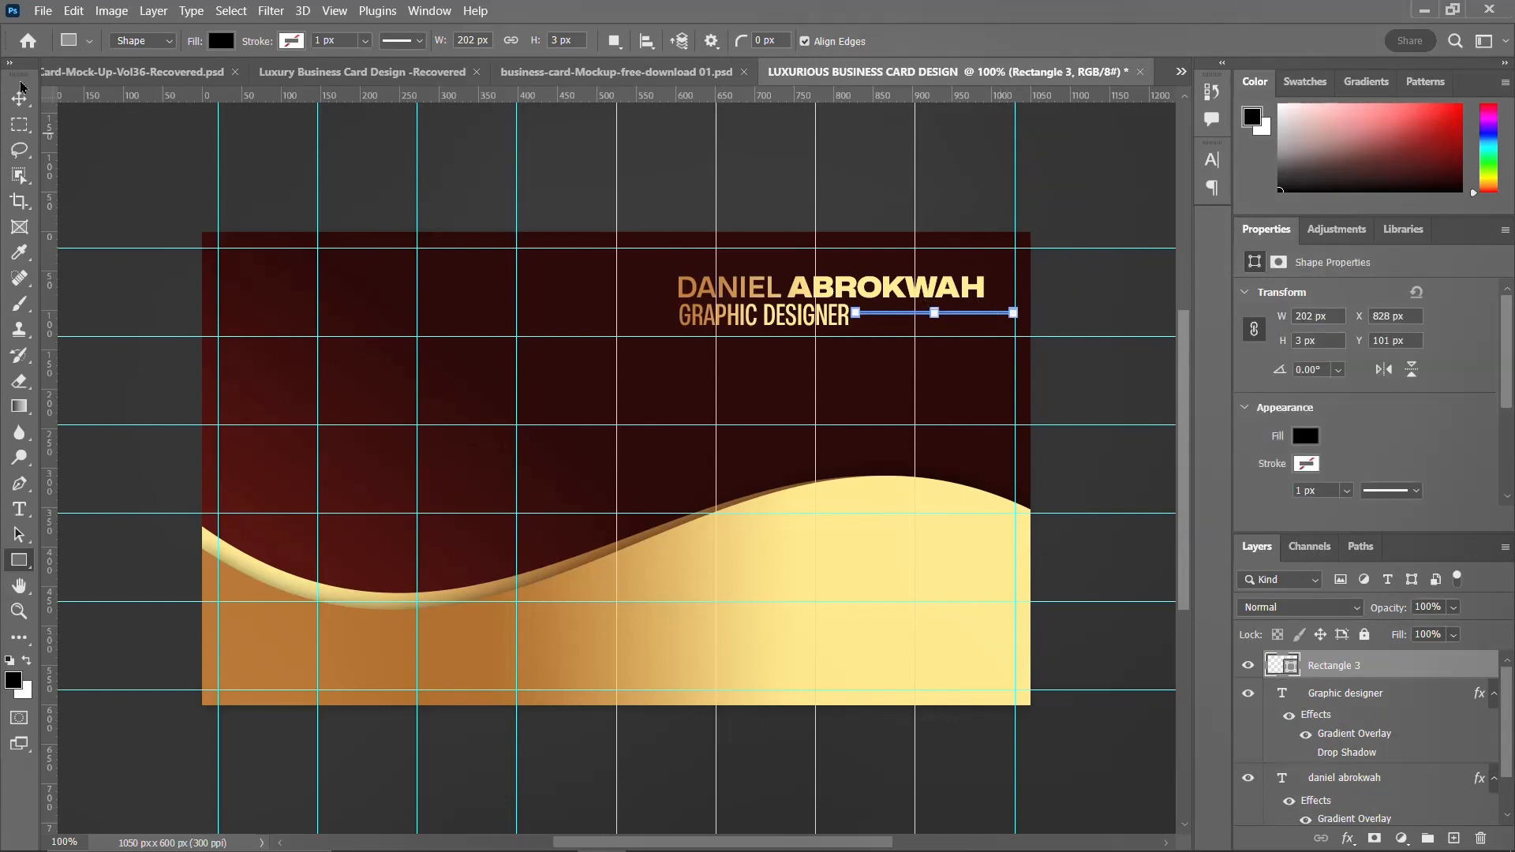
right_click(1463, 663)
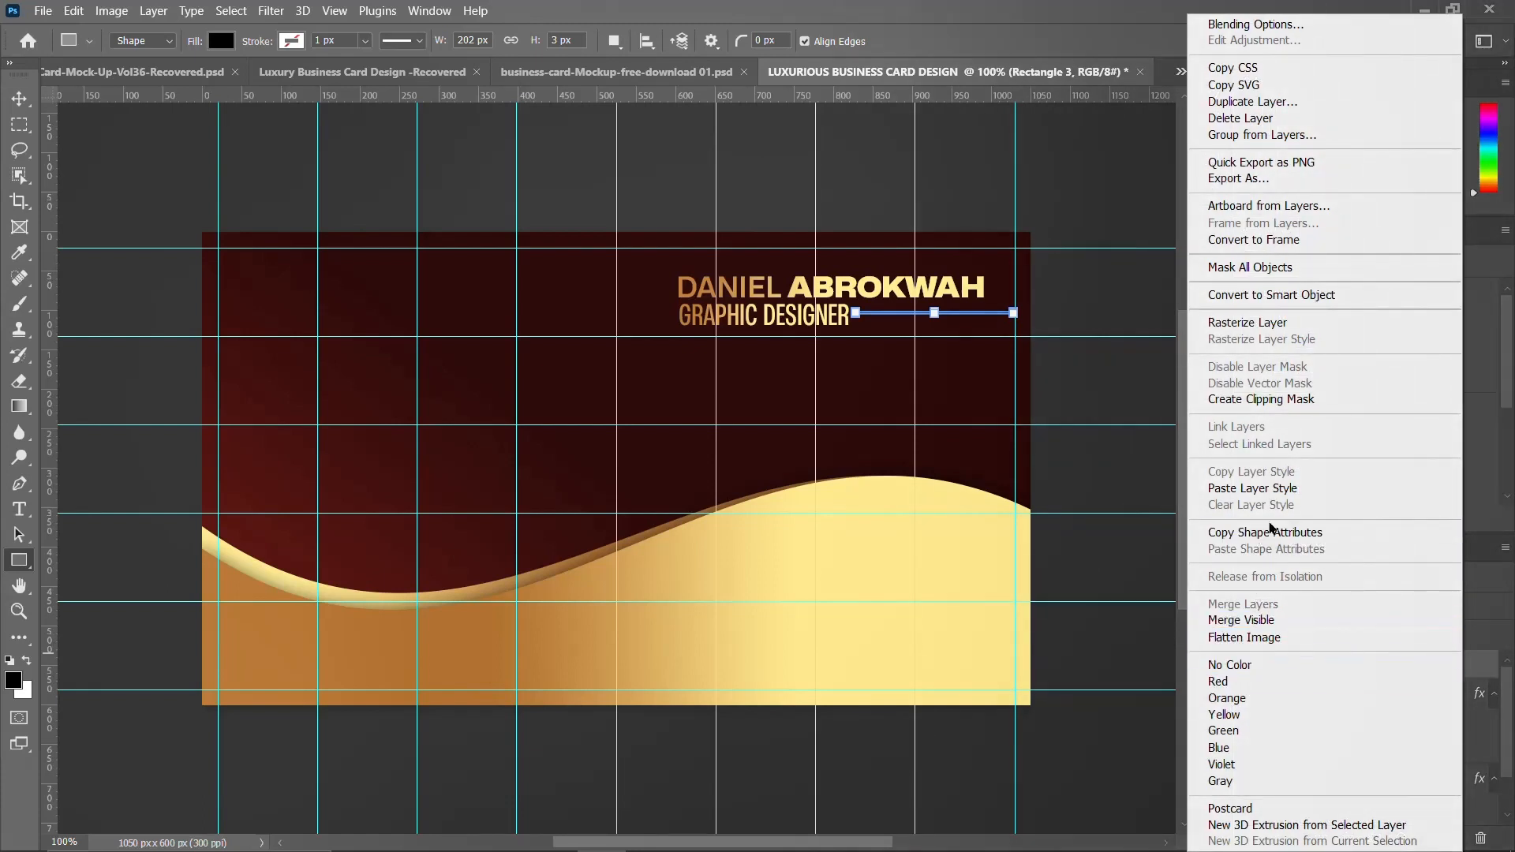
left_click(1267, 489)
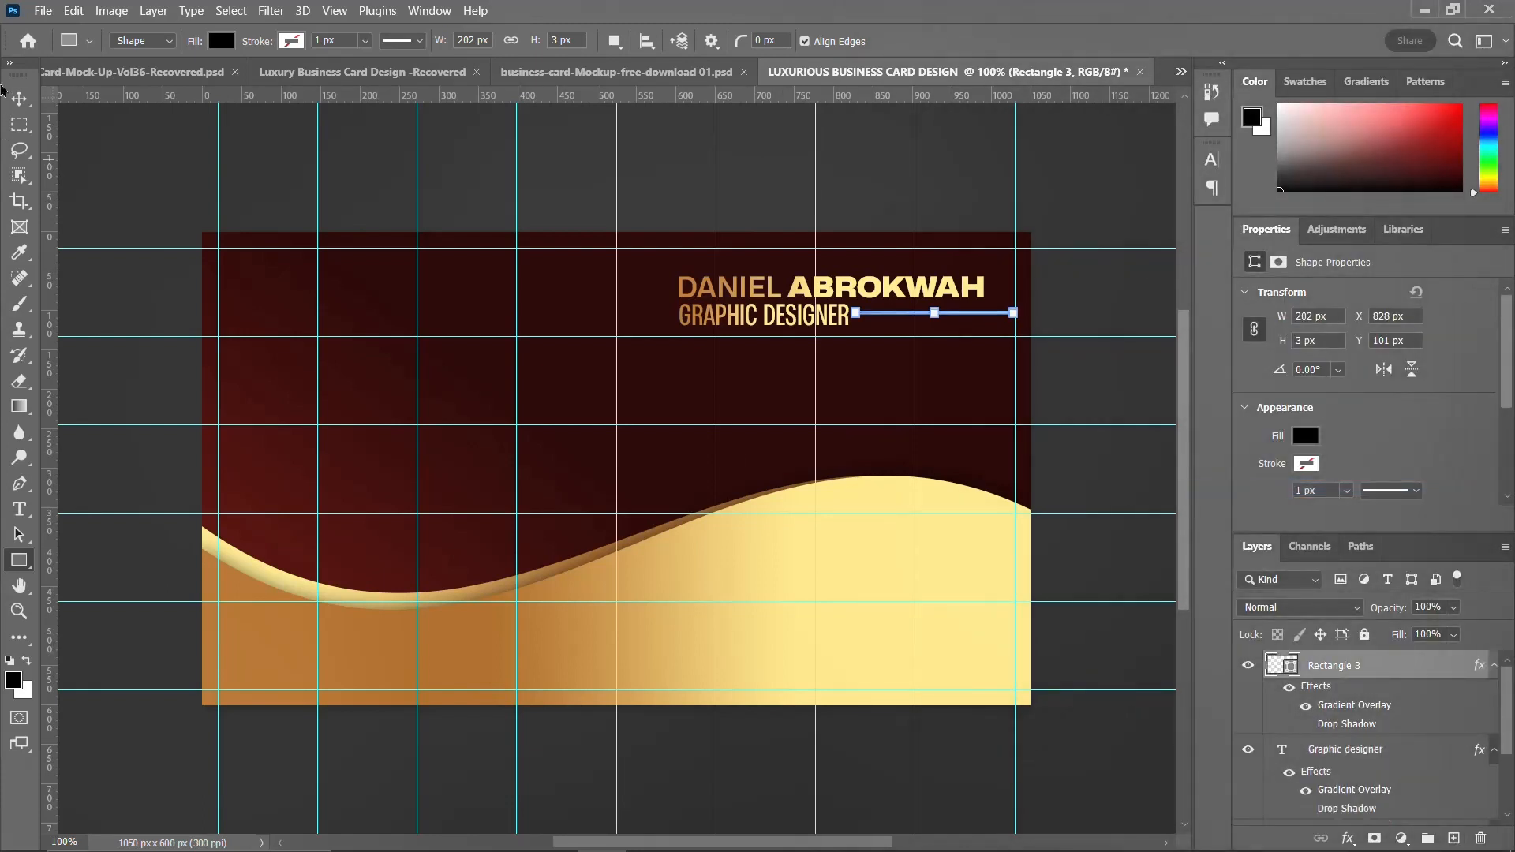
left_click(23, 104)
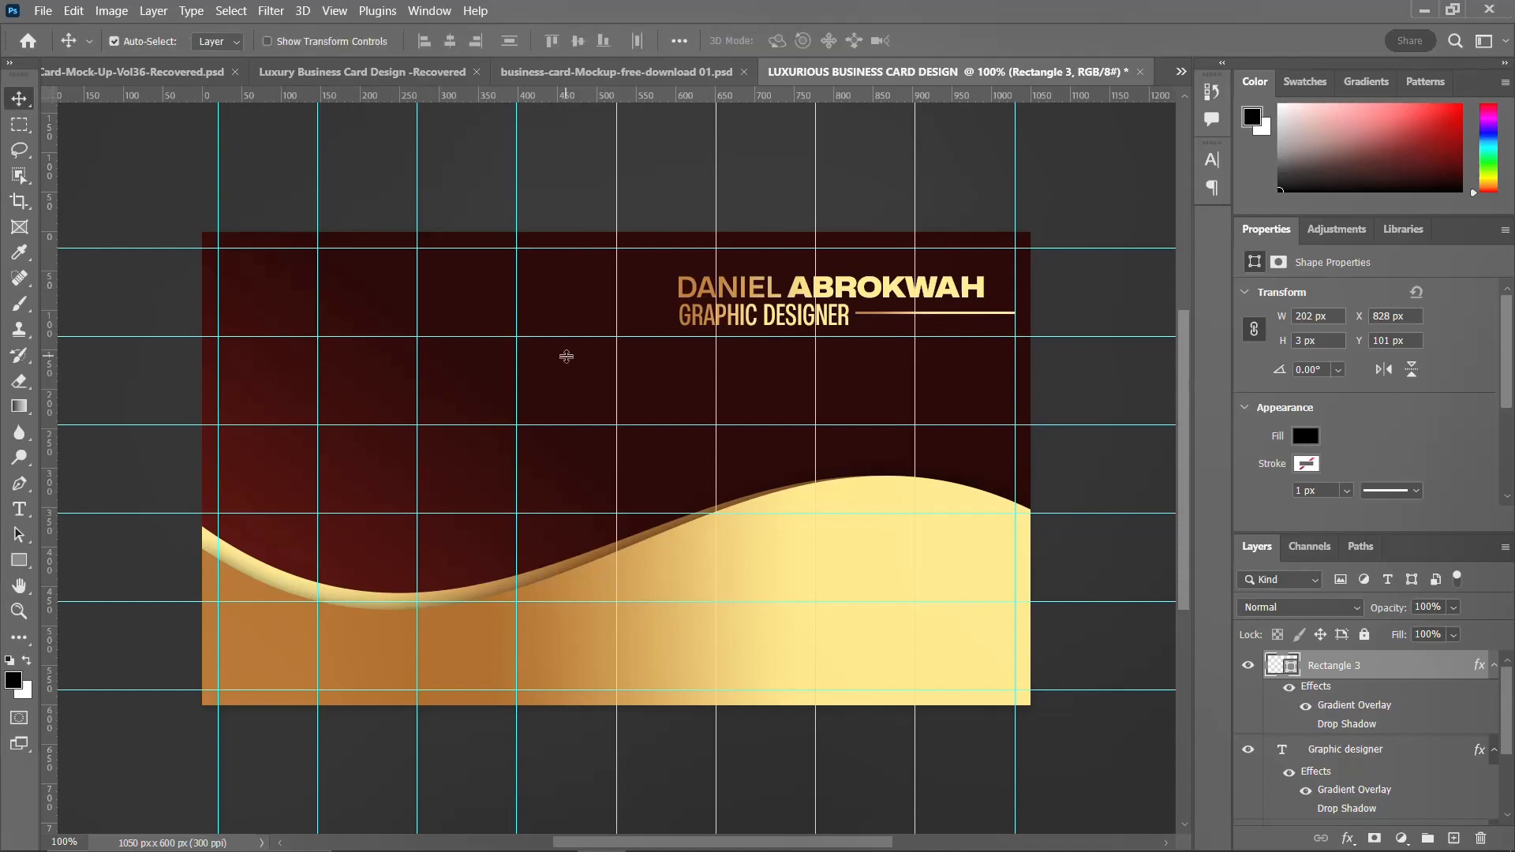
Step: Nudge the gold line down 1 px, shorten it to 160 px and shift it slightly right
key("Down")
key("ctrl+plus")
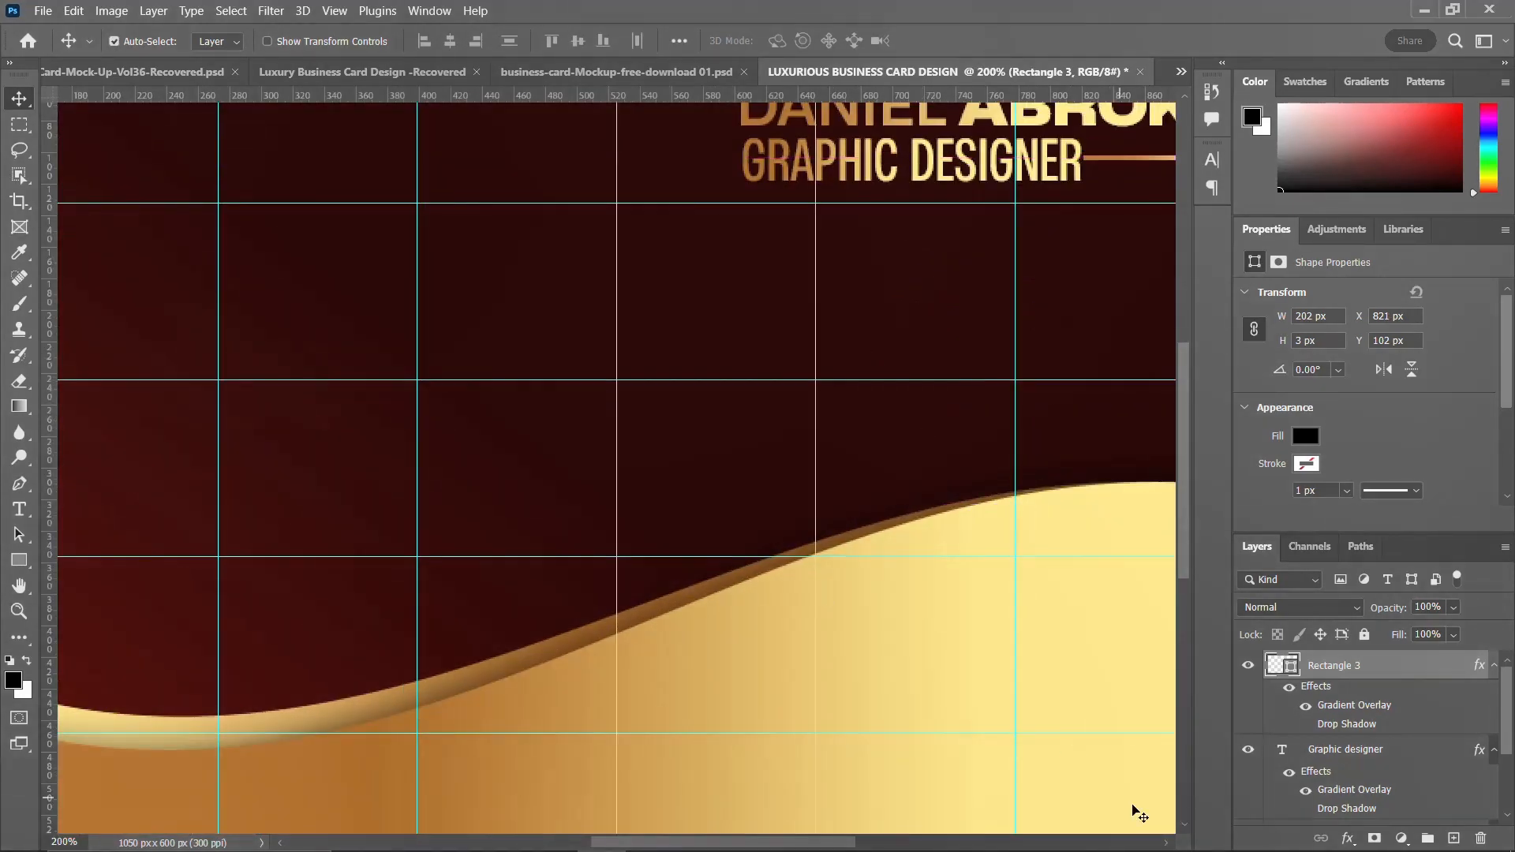
left_click_drag(1181, 509, 1191, 446)
scroll(952, 732, "right", 5)
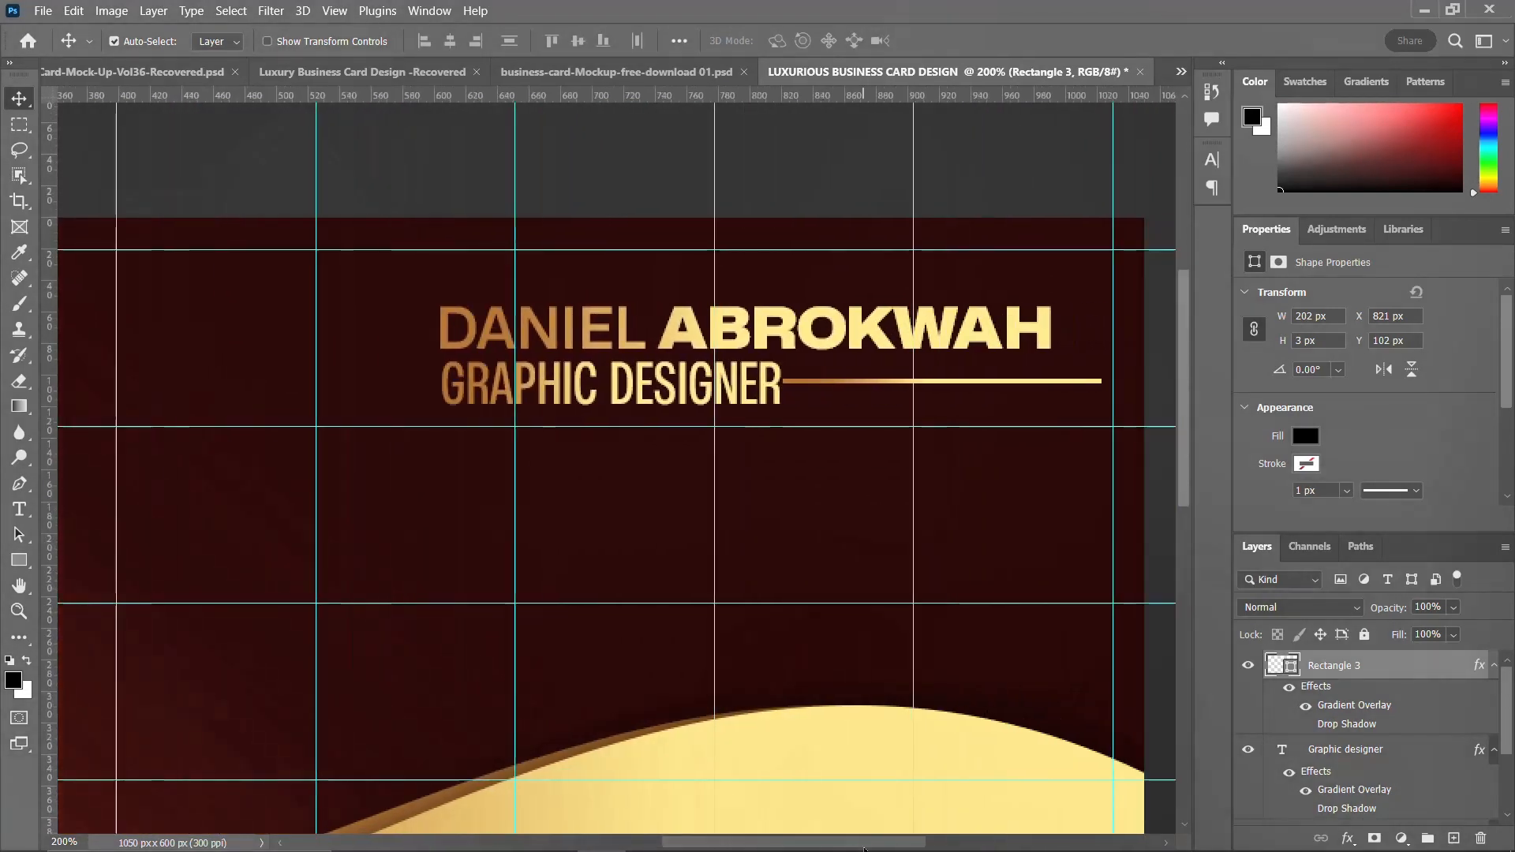
key("ctrl+t")
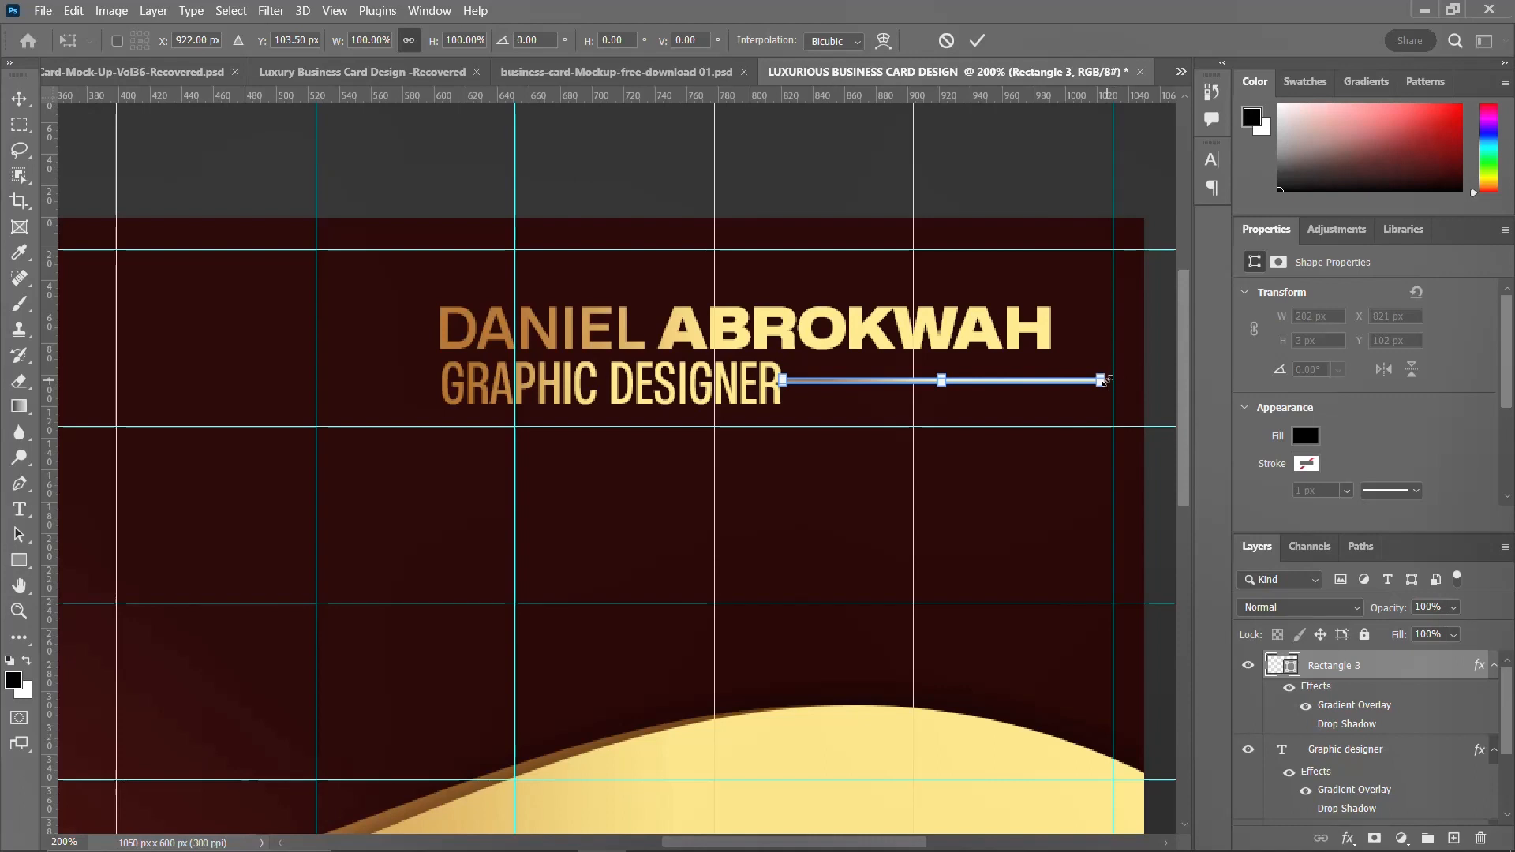
left_click_drag(1105, 381, 1038, 389)
key("Return")
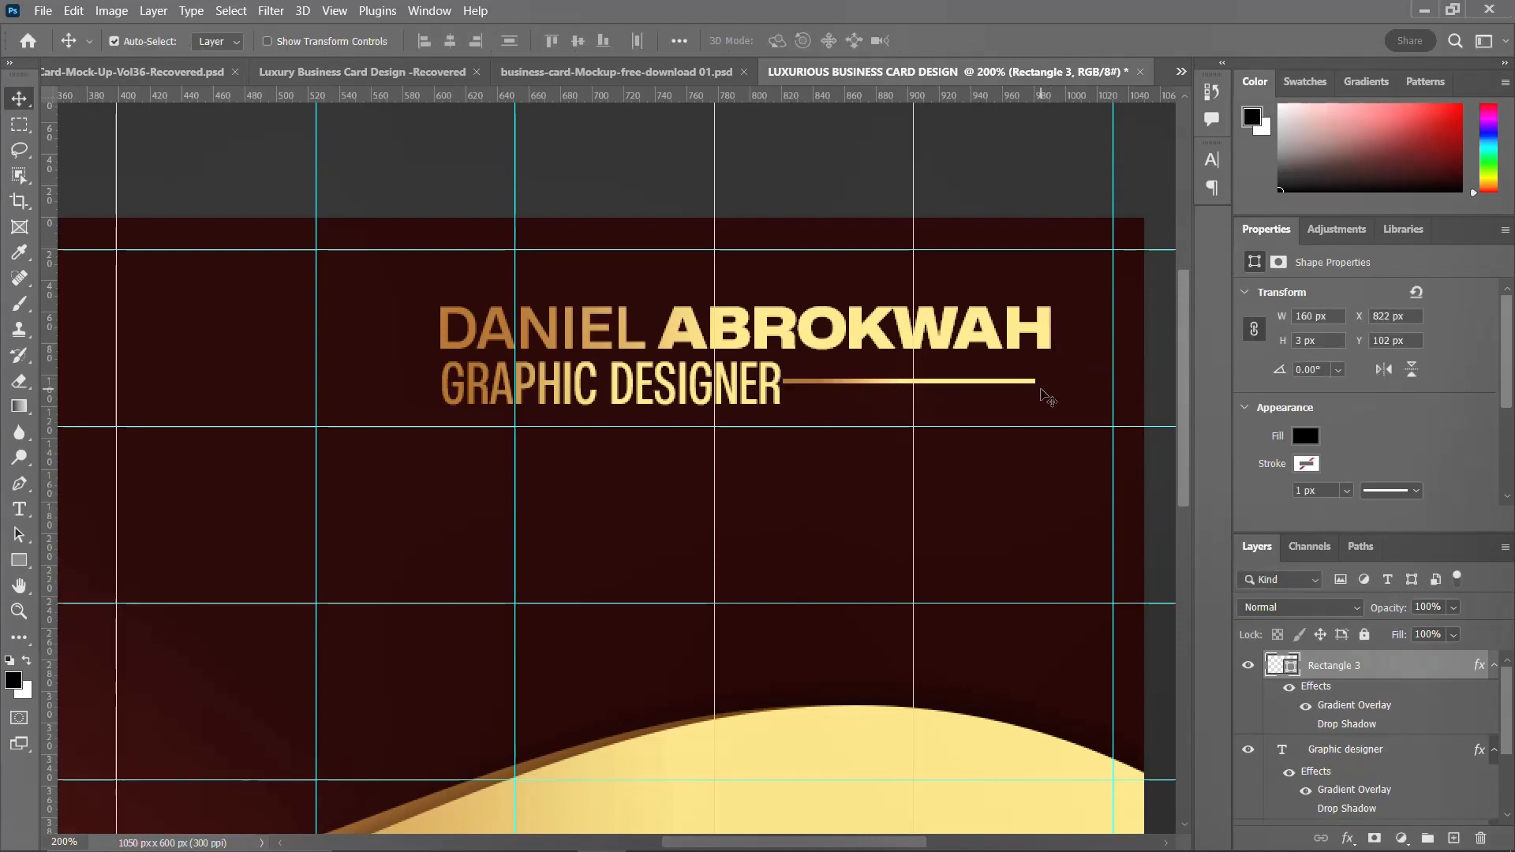
key("Right")
key("Right")
key("ctrl+minus")
key("ctrl+minus")
key("ctrl+minus")
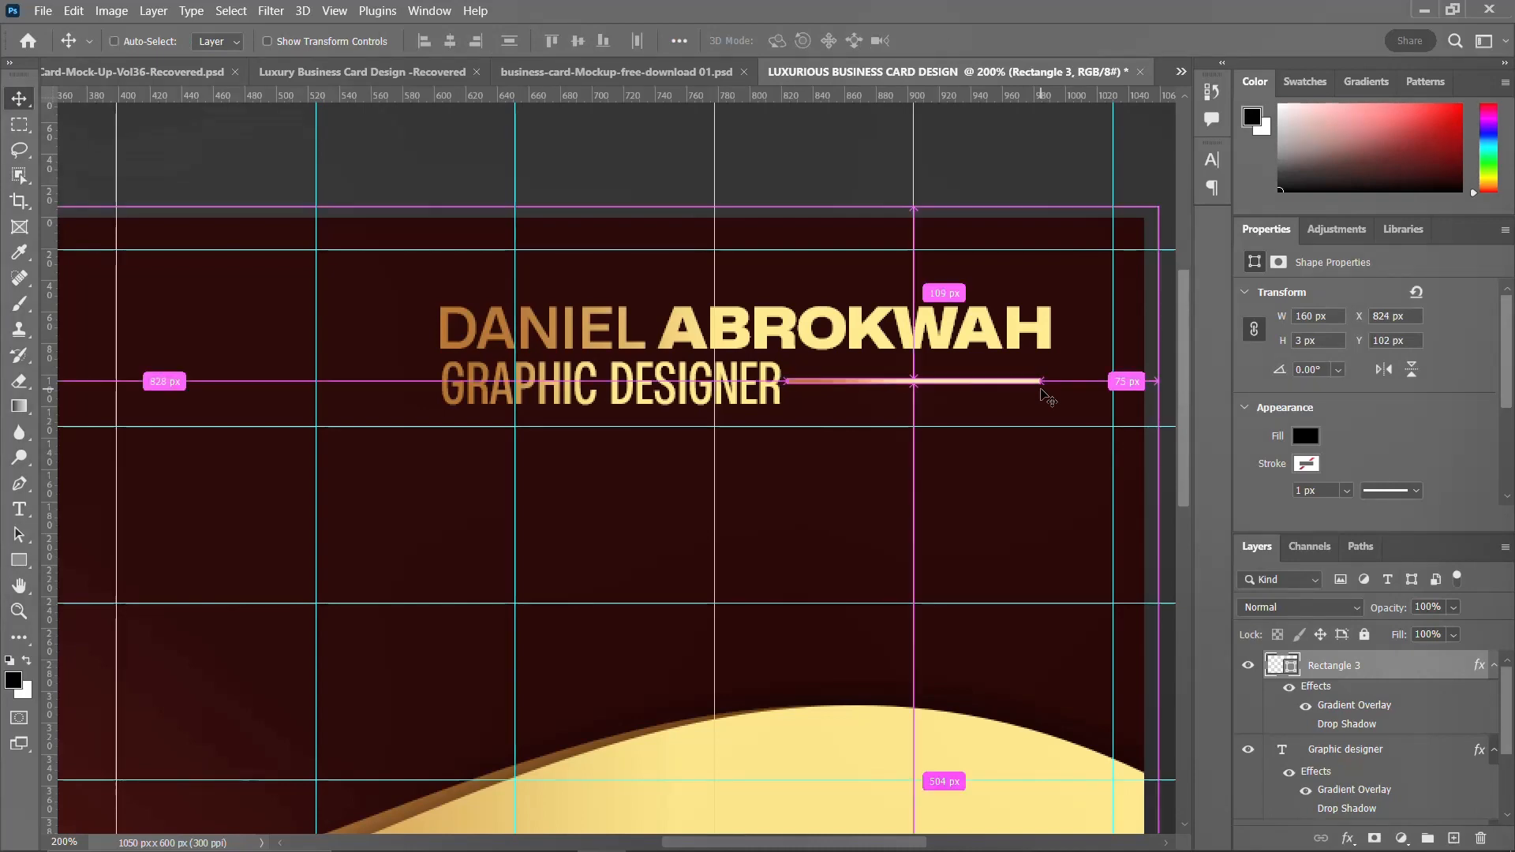
scroll(500, 575, "down", 3)
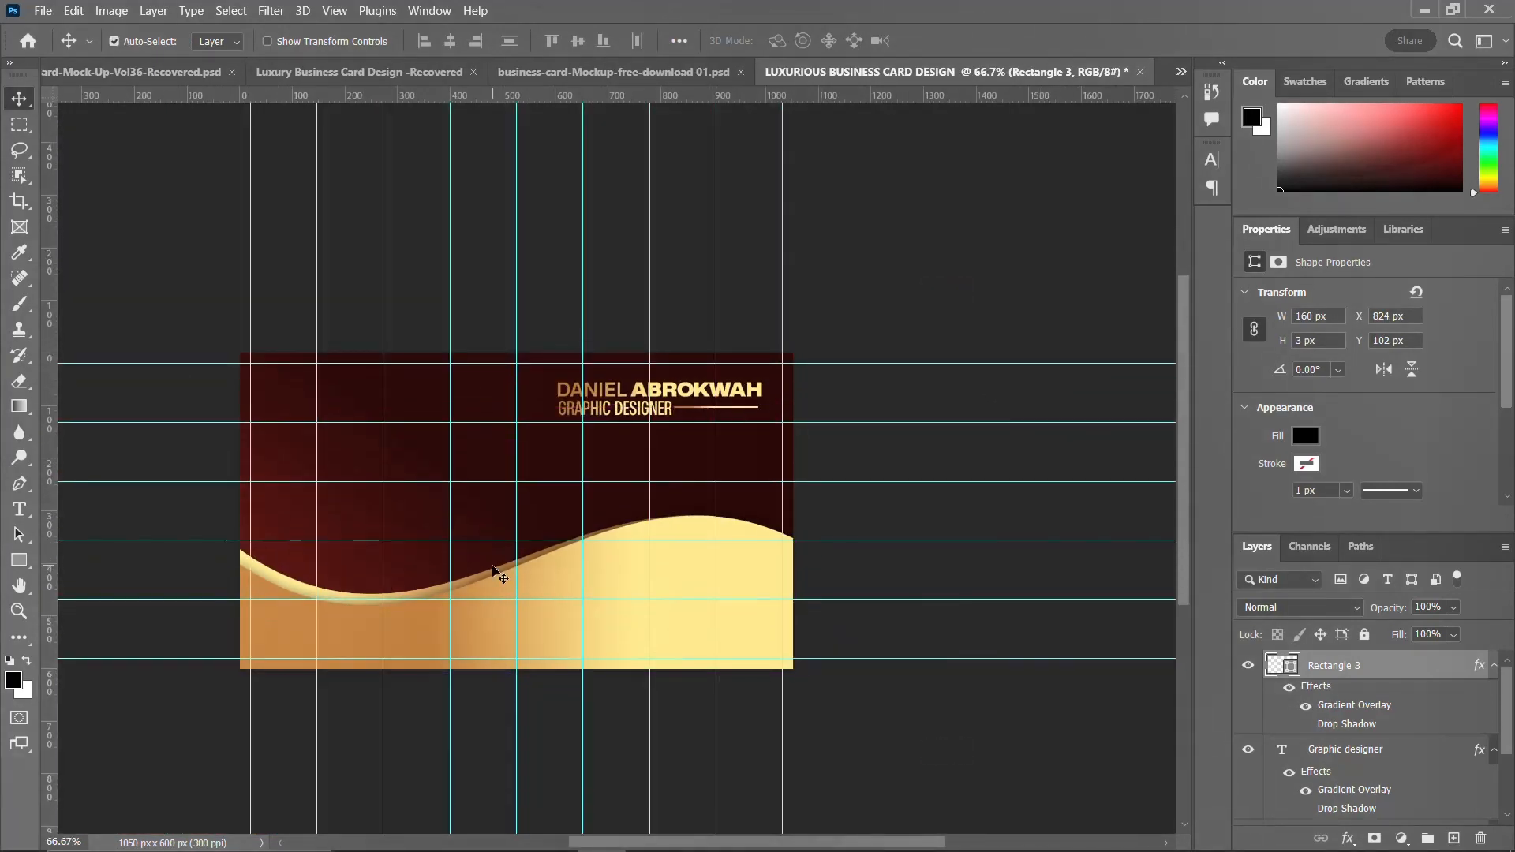
left_click_drag(656, 838, 601, 839)
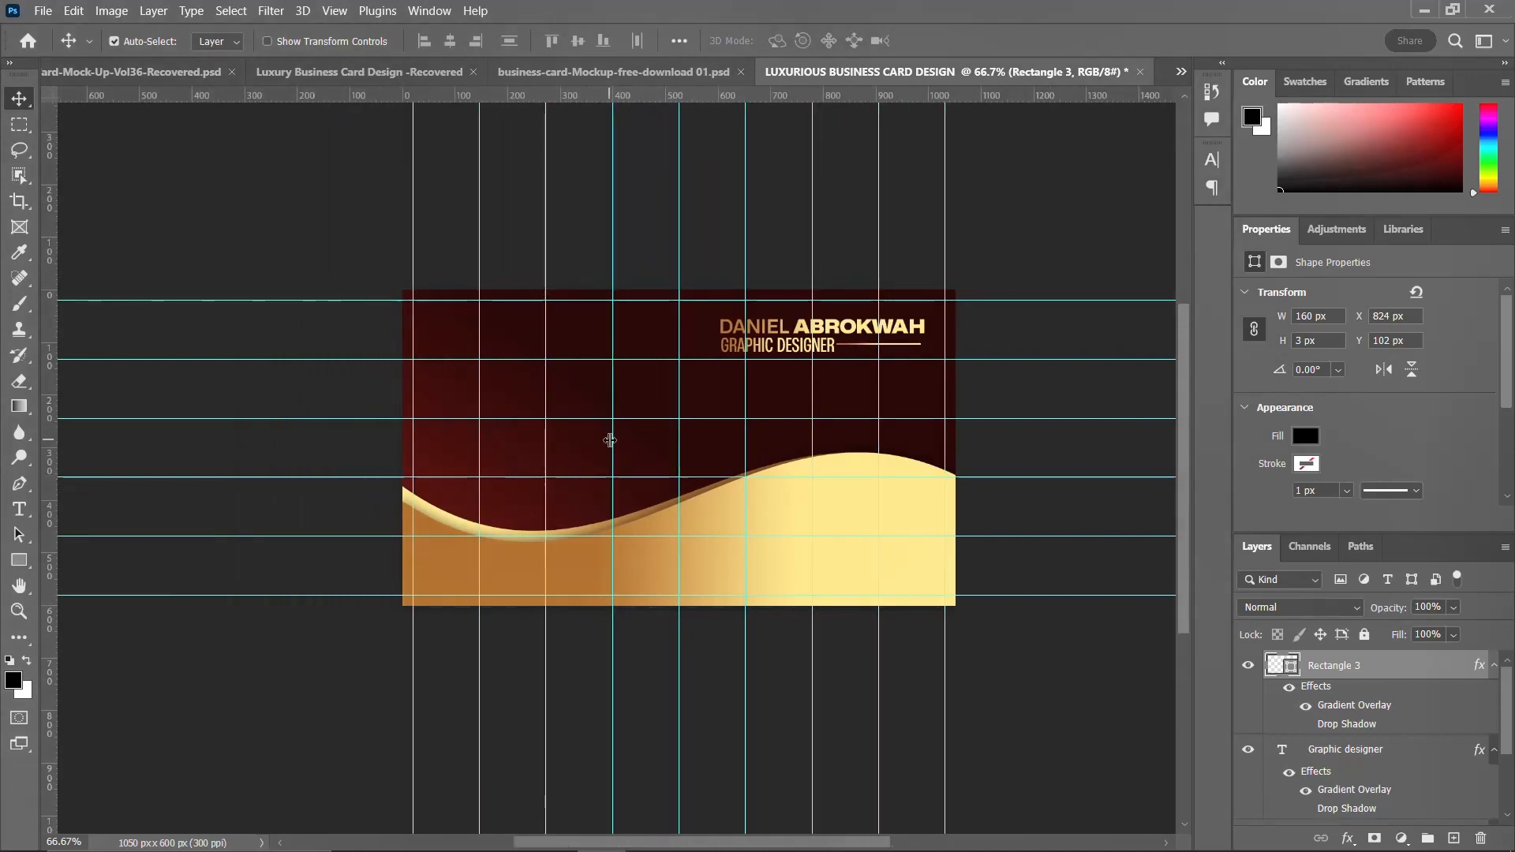
left_click(1495, 665)
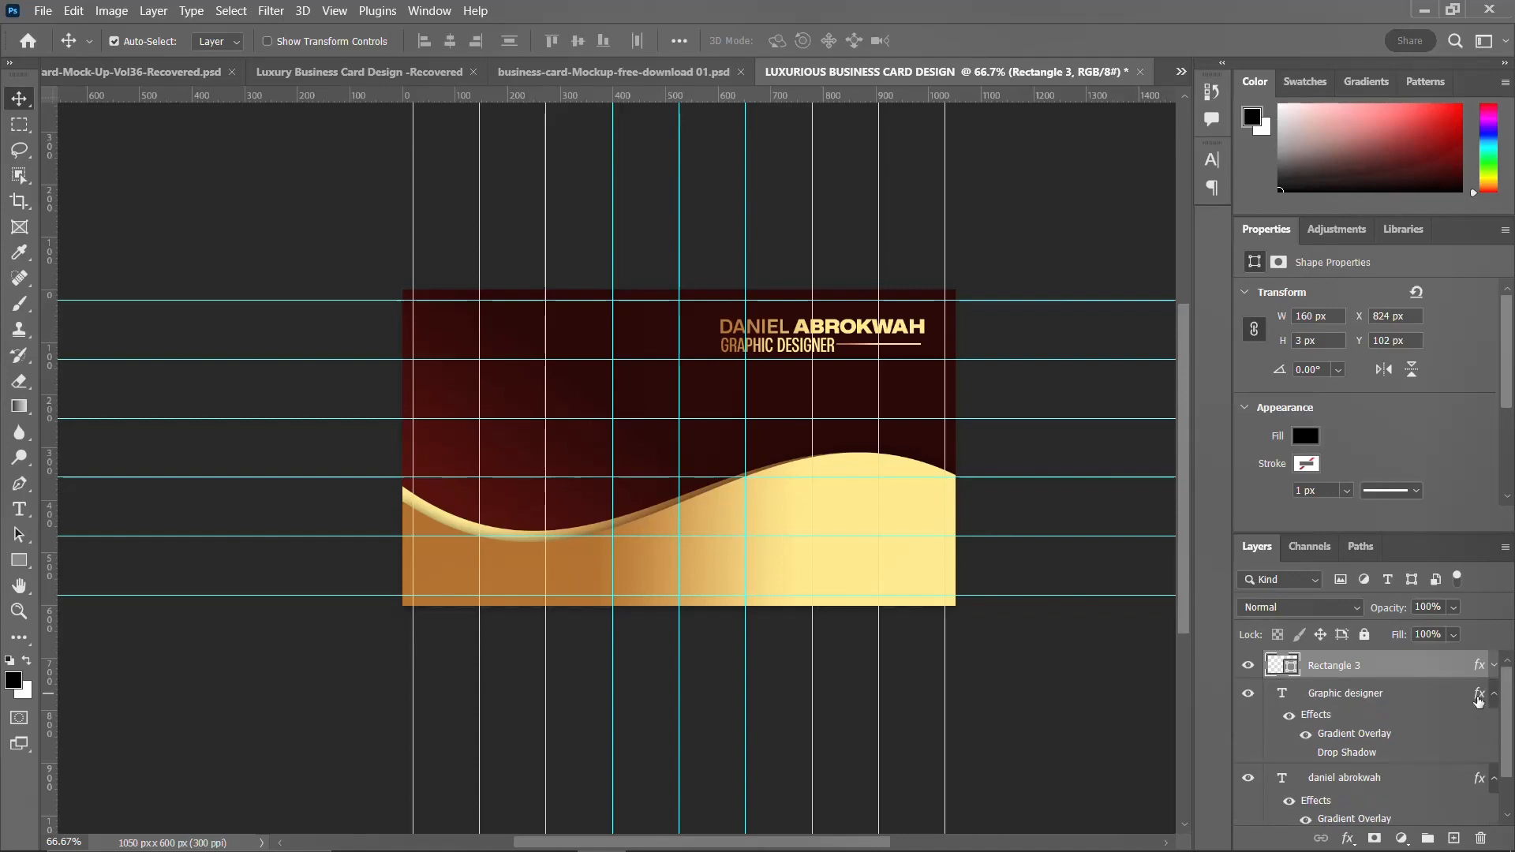
left_click(1478, 694)
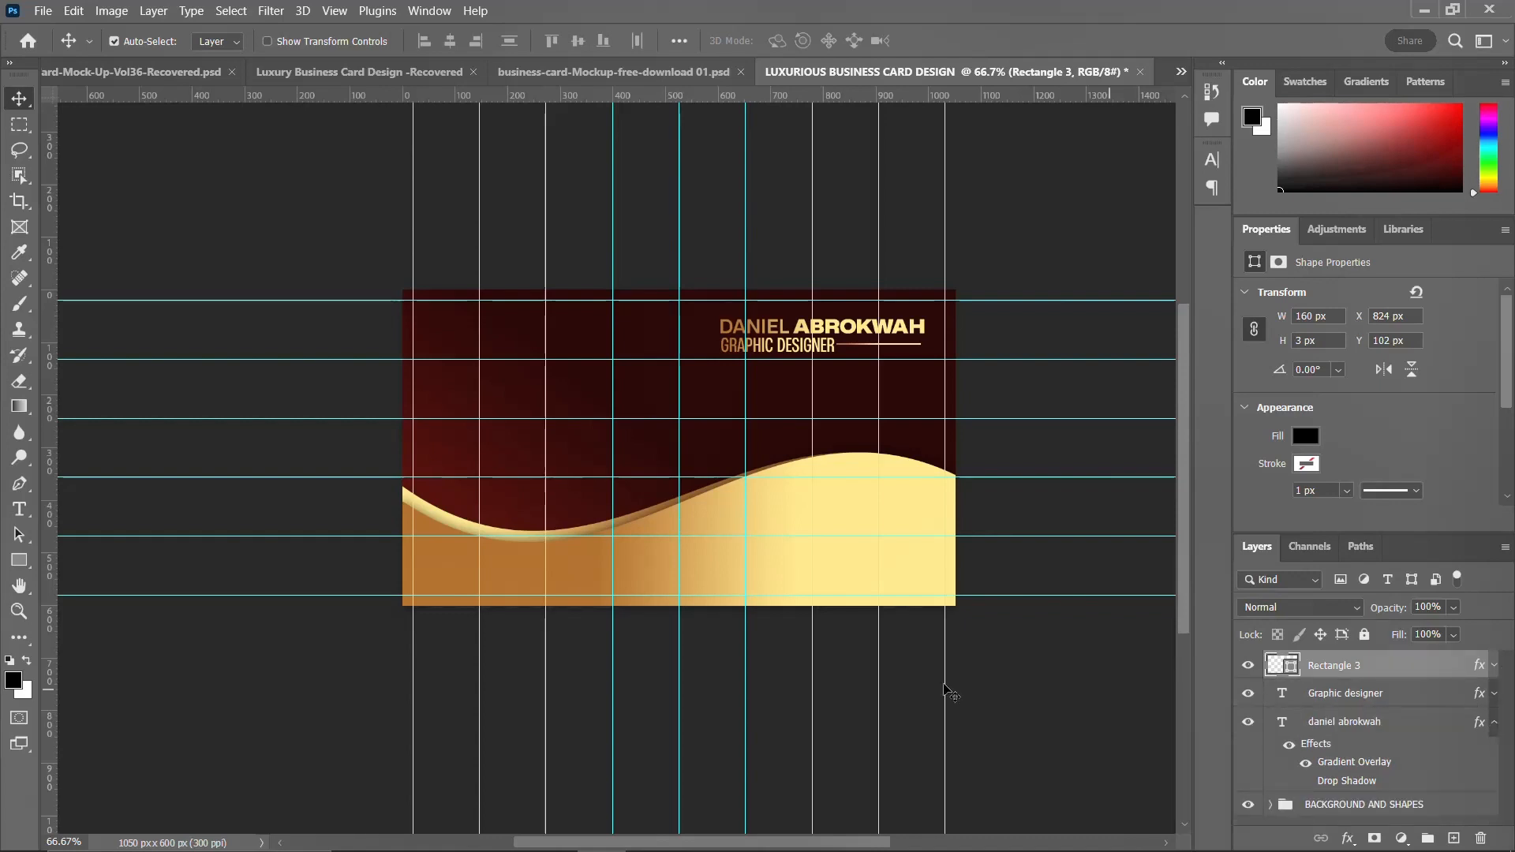
left_click(1494, 723)
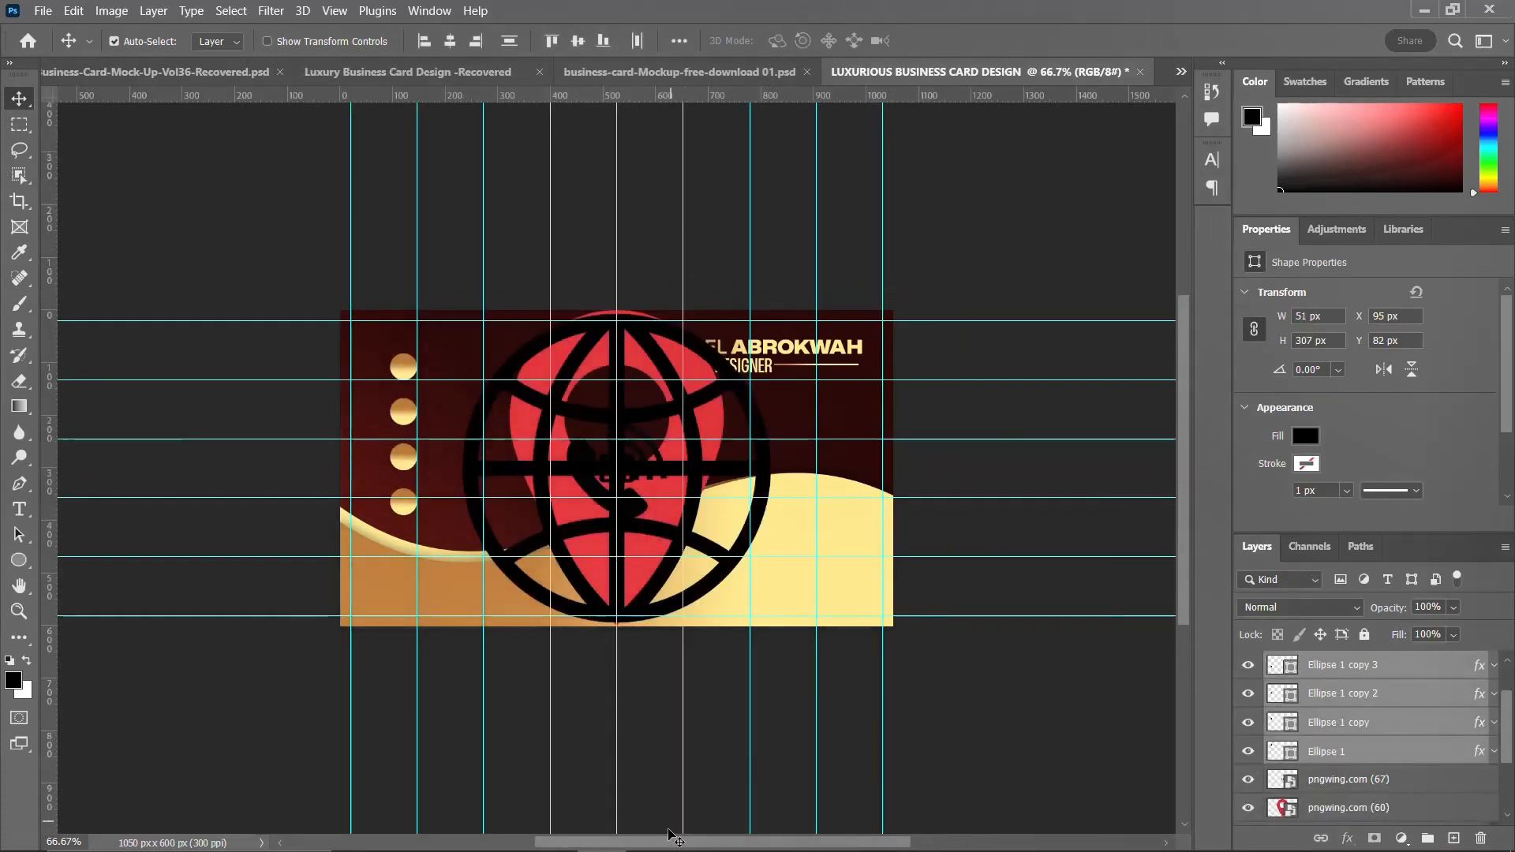
Step: Find and select the phone icon layer, pngwing.com (41)
left_click_drag(672, 837, 626, 836)
scroll(939, 517, "down", 2)
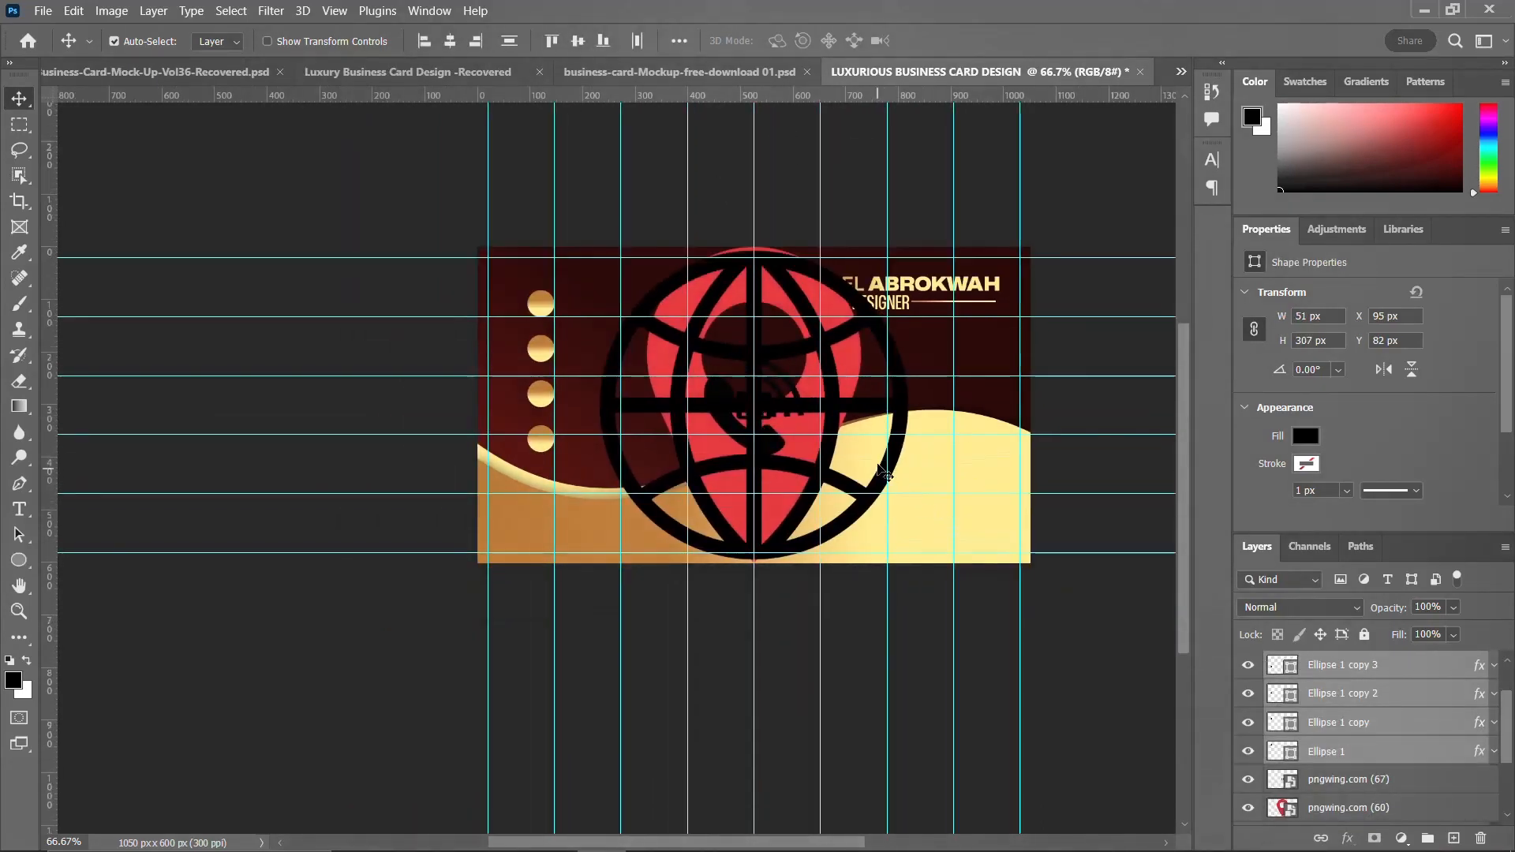
scroll(882, 471, "down", 1)
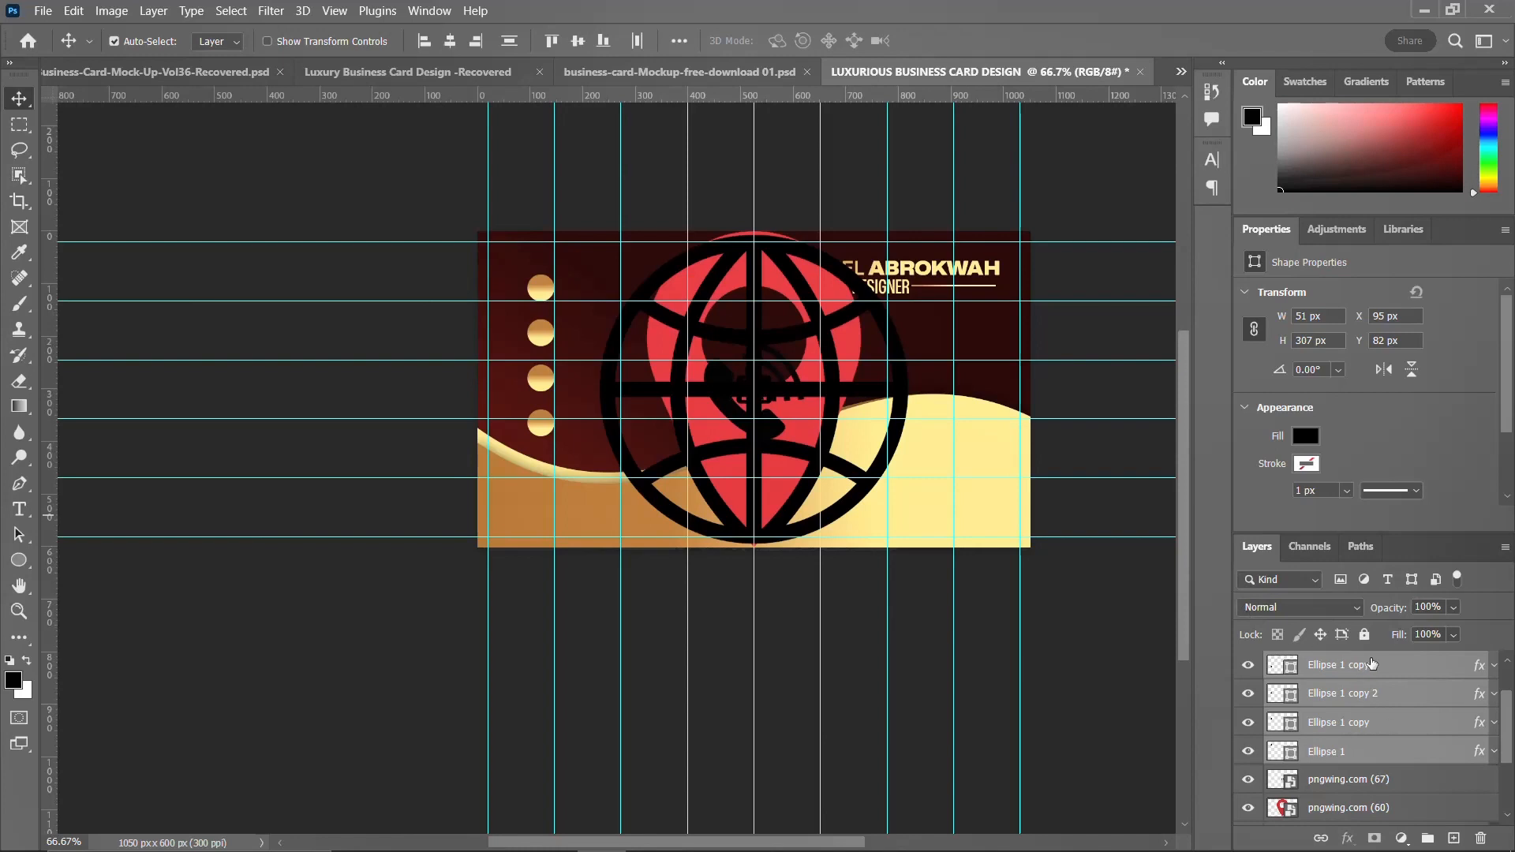
scroll(1286, 774, "down", 1)
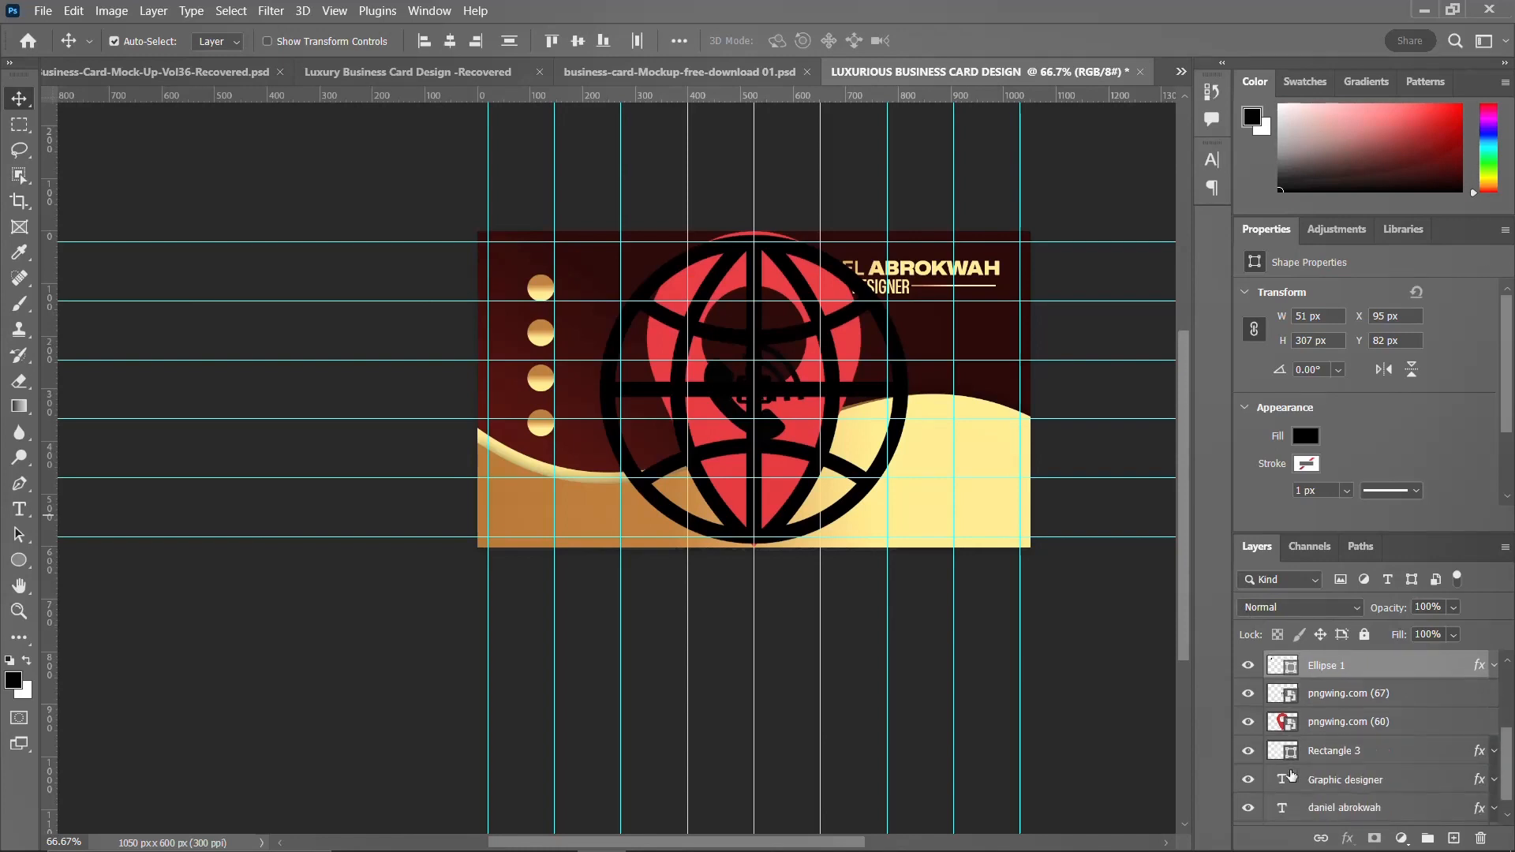
scroll(1270, 683, "up", 2)
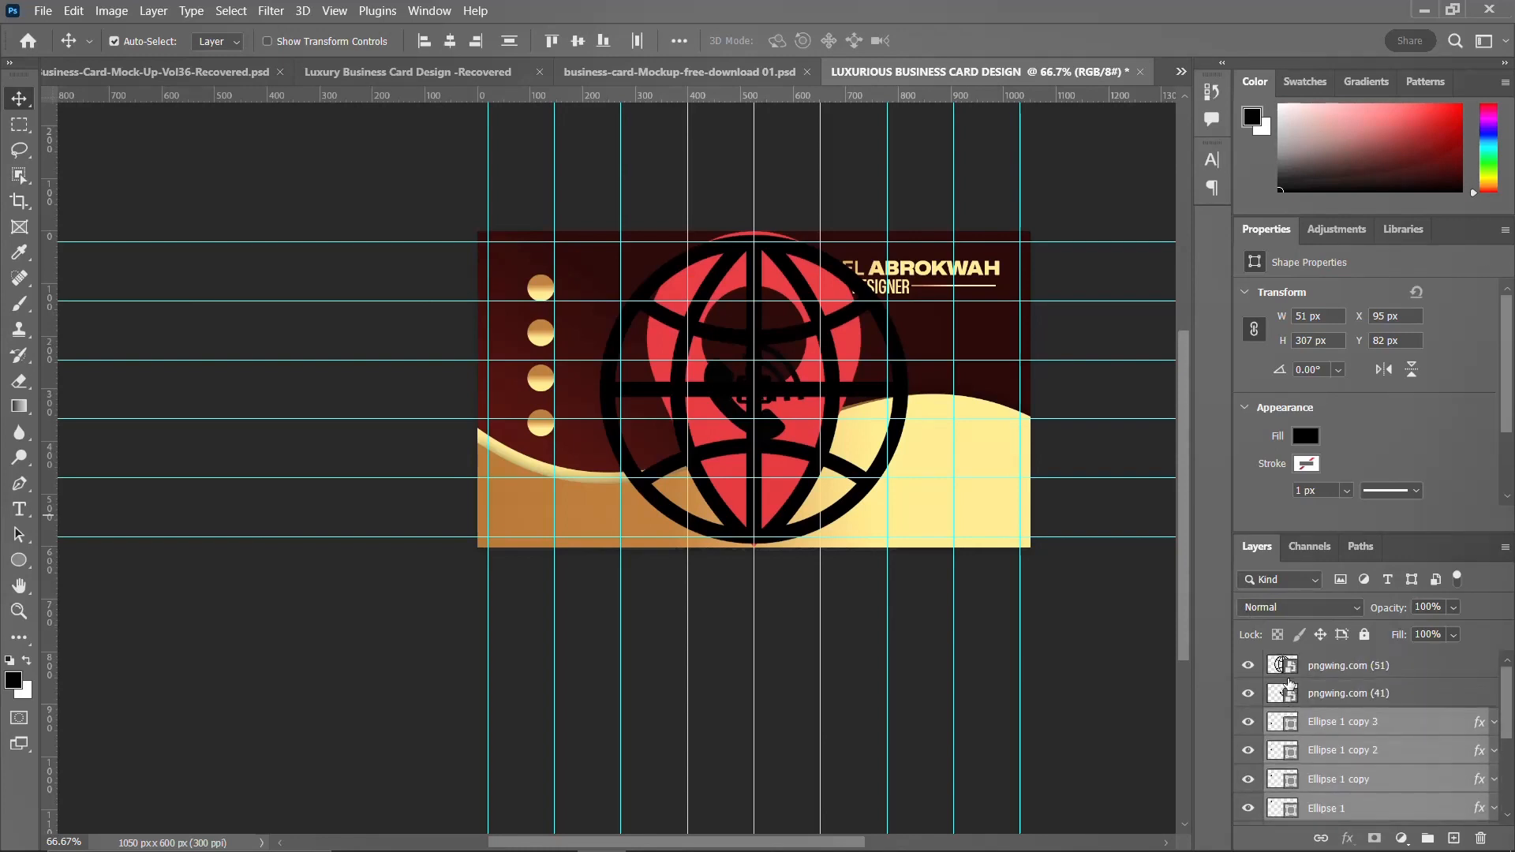
left_click(1248, 693)
left_click(1250, 694)
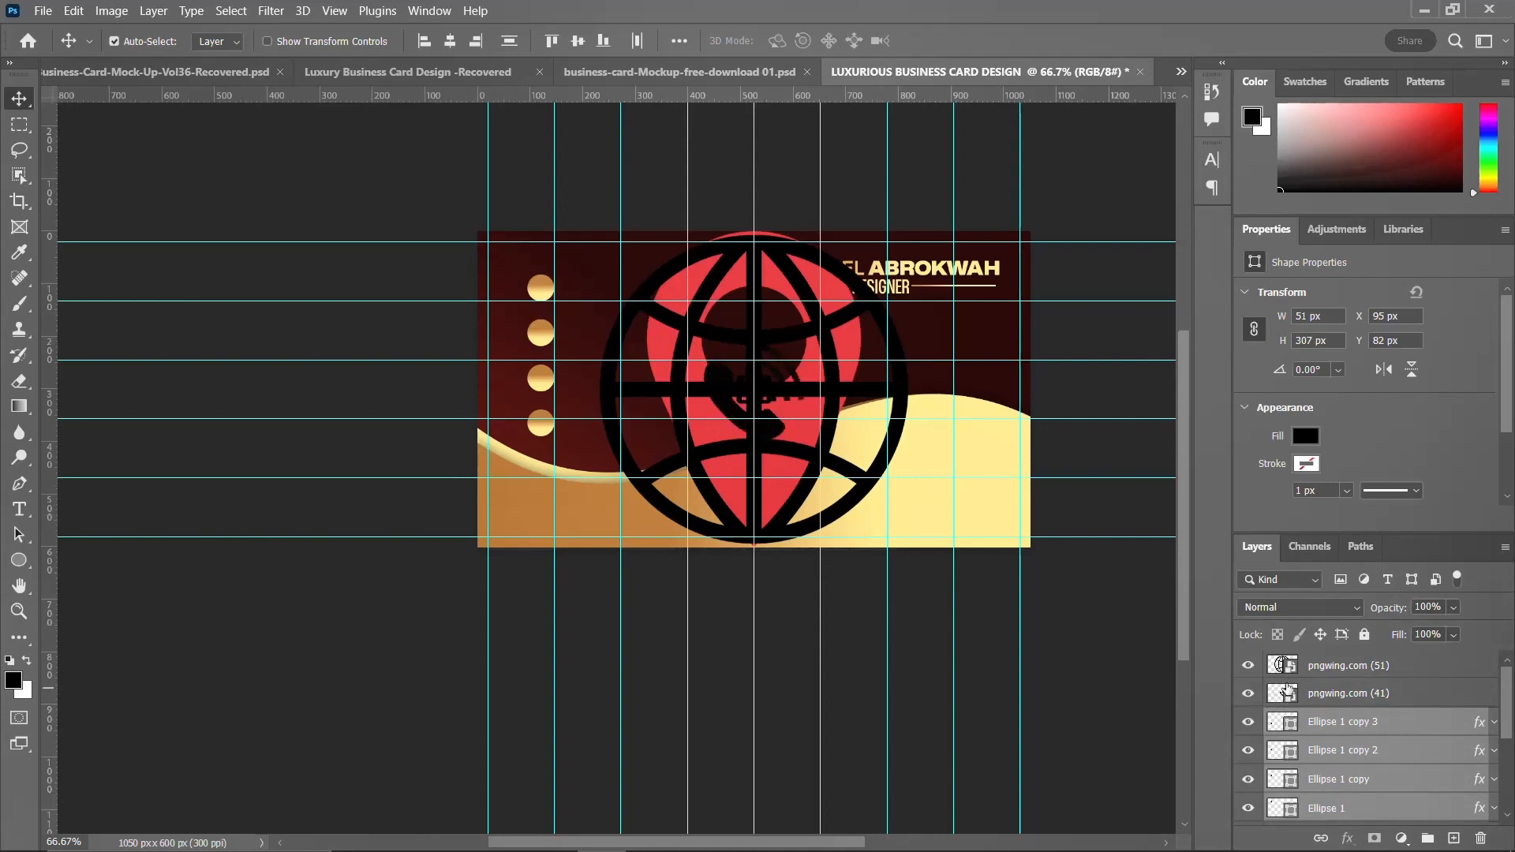
left_click(1329, 693)
Step: Centre the phone icon horizontally and vertically on the top gold circle
scroll(1348, 719, "down", 2)
scroll(1349, 719, "down", 1)
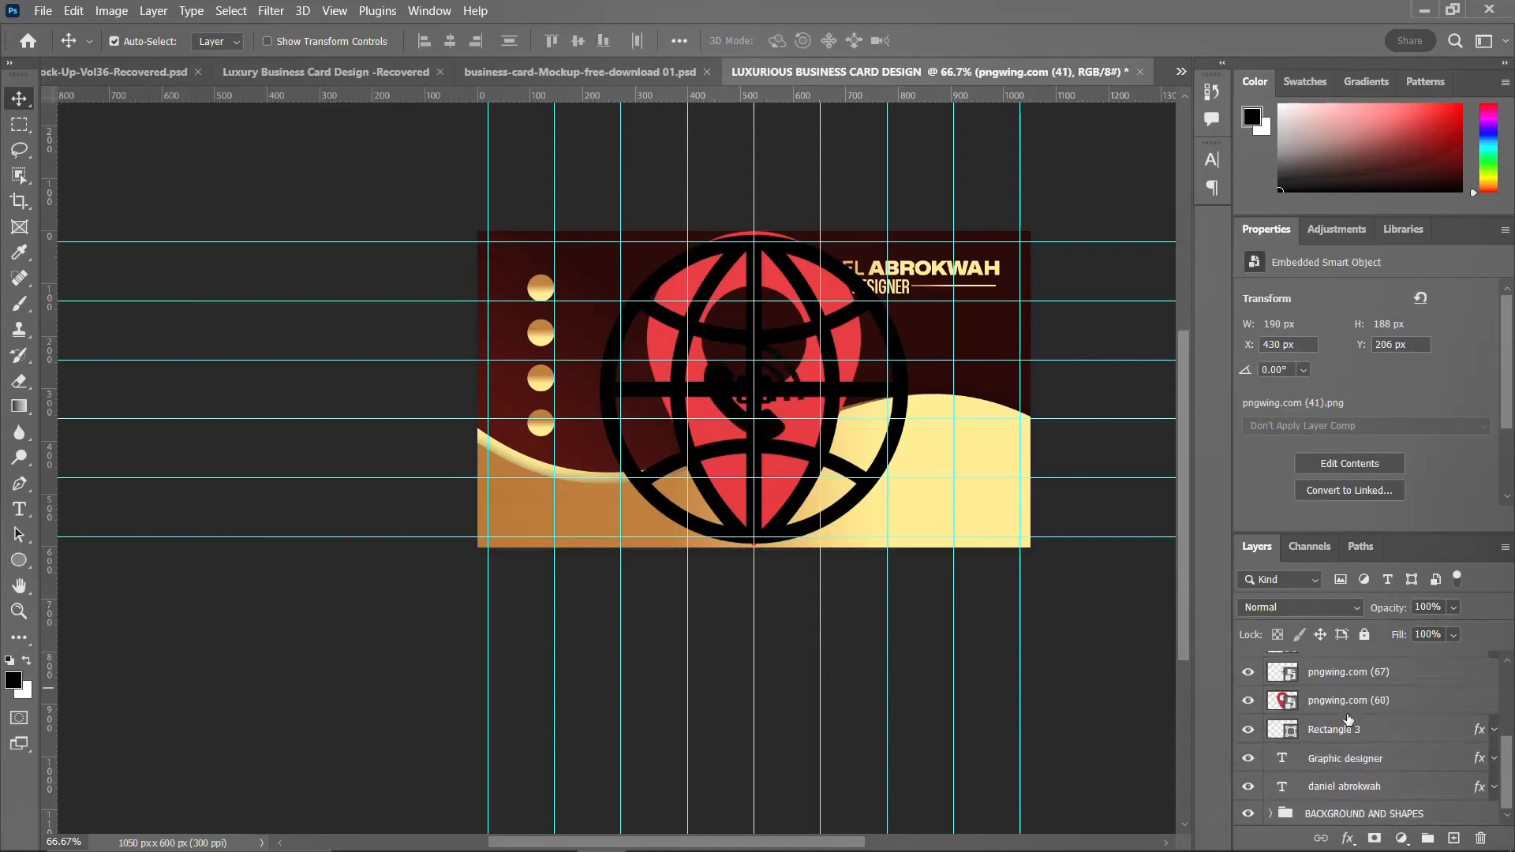
scroll(1337, 773, "up", 1)
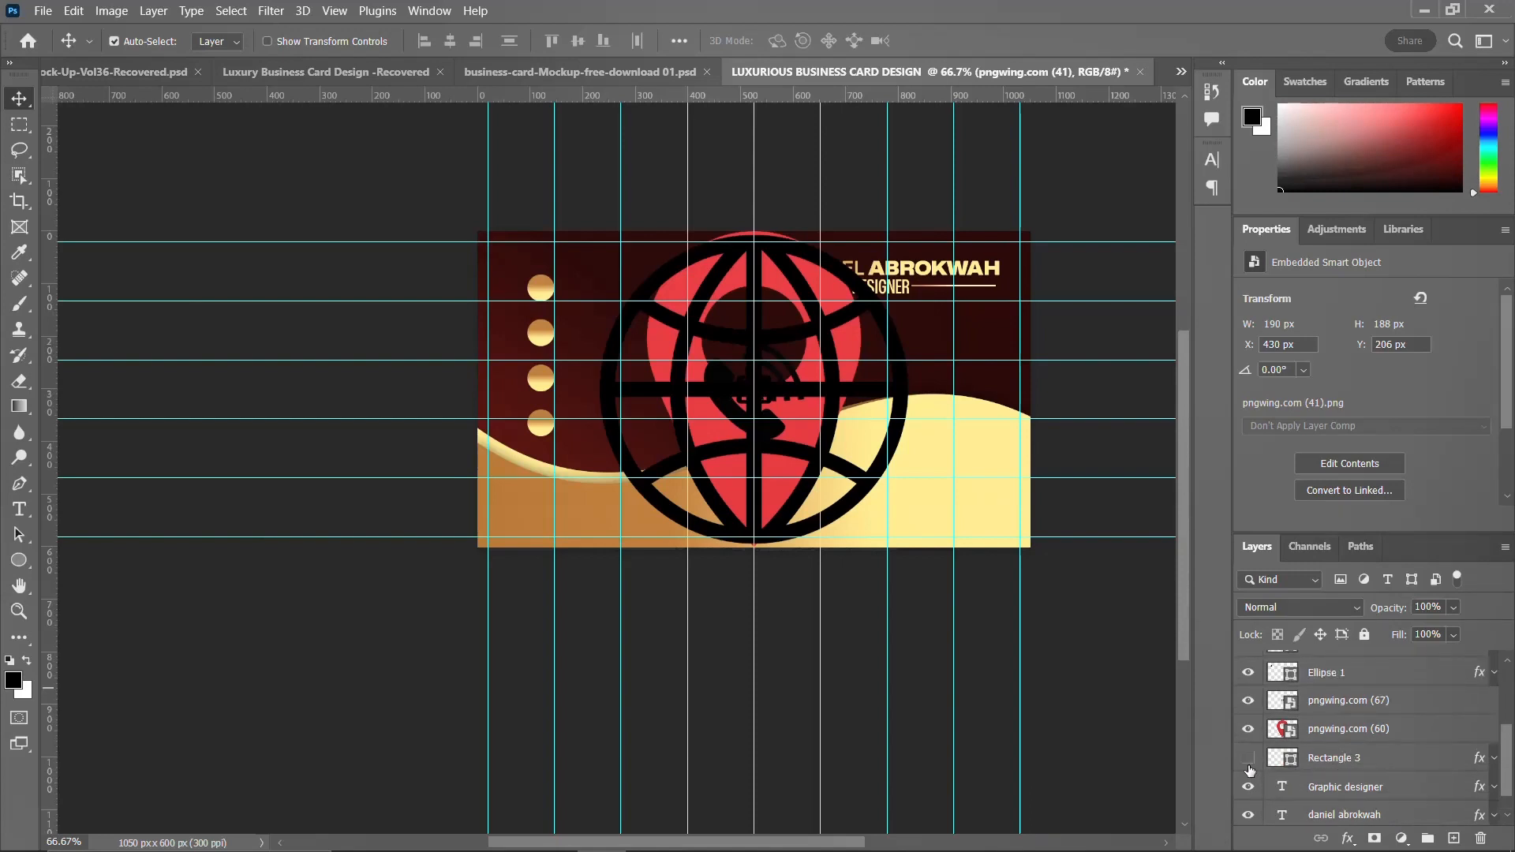
scroll(1294, 746, "up", 3)
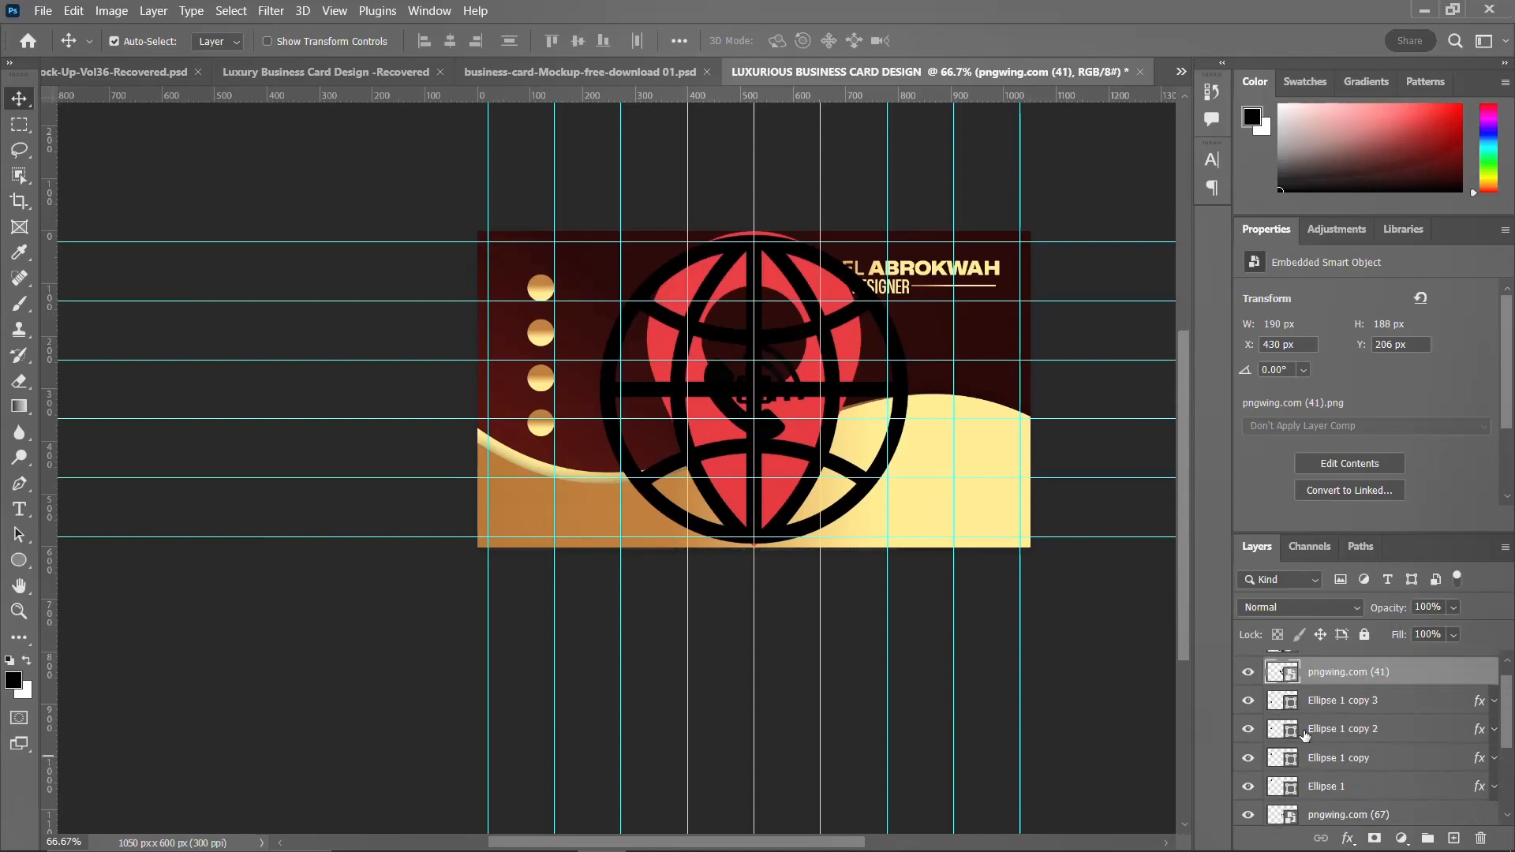
scroll(1345, 748, "down", 1)
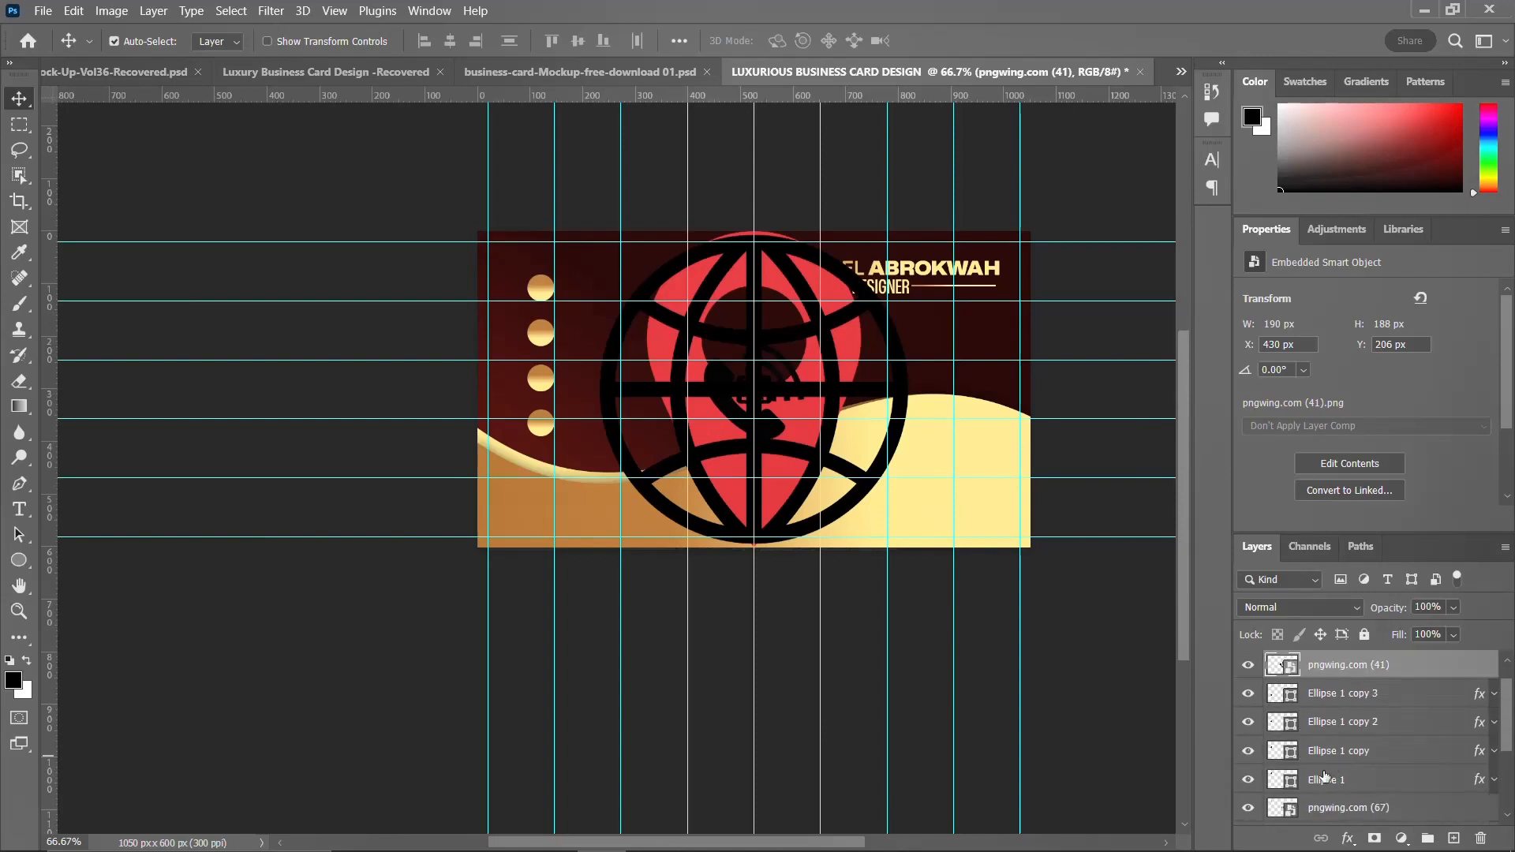
left_click(1272, 781, "ctrl")
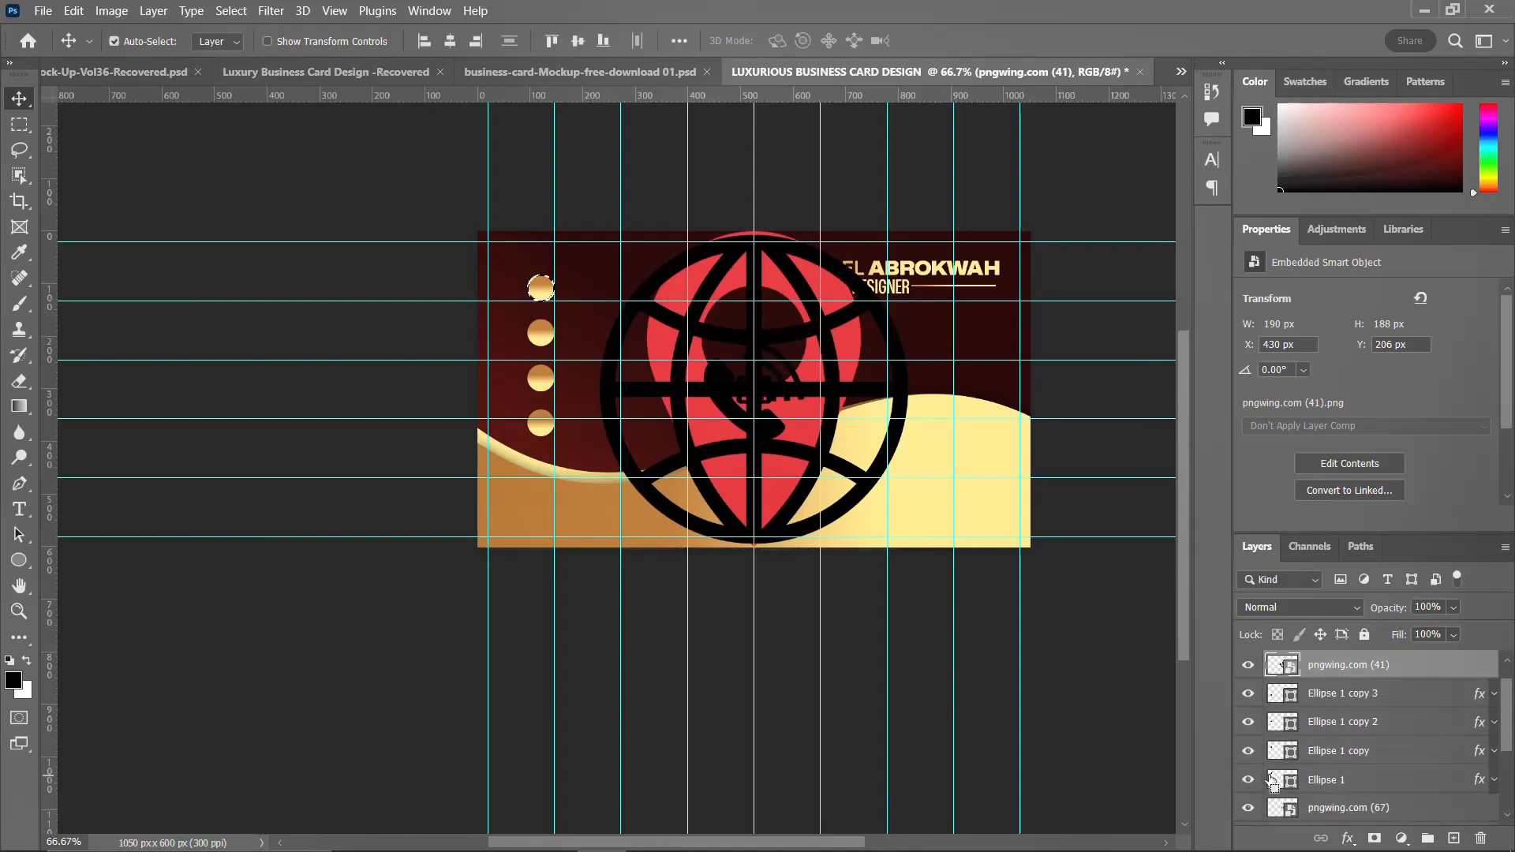
left_click(451, 43)
left_click(577, 41)
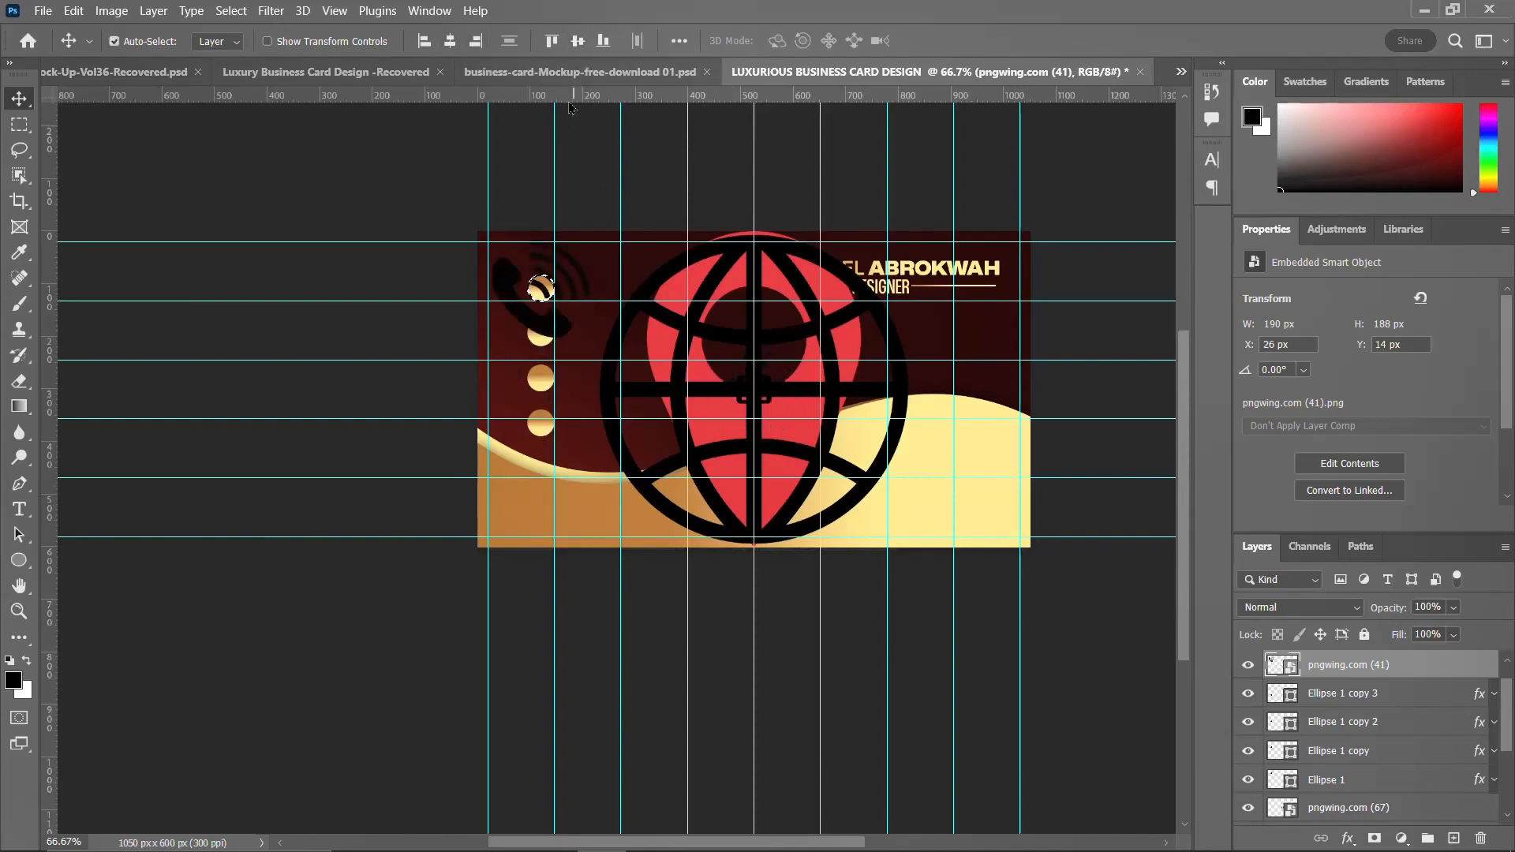
key("ctrl")
key("ctrl+d")
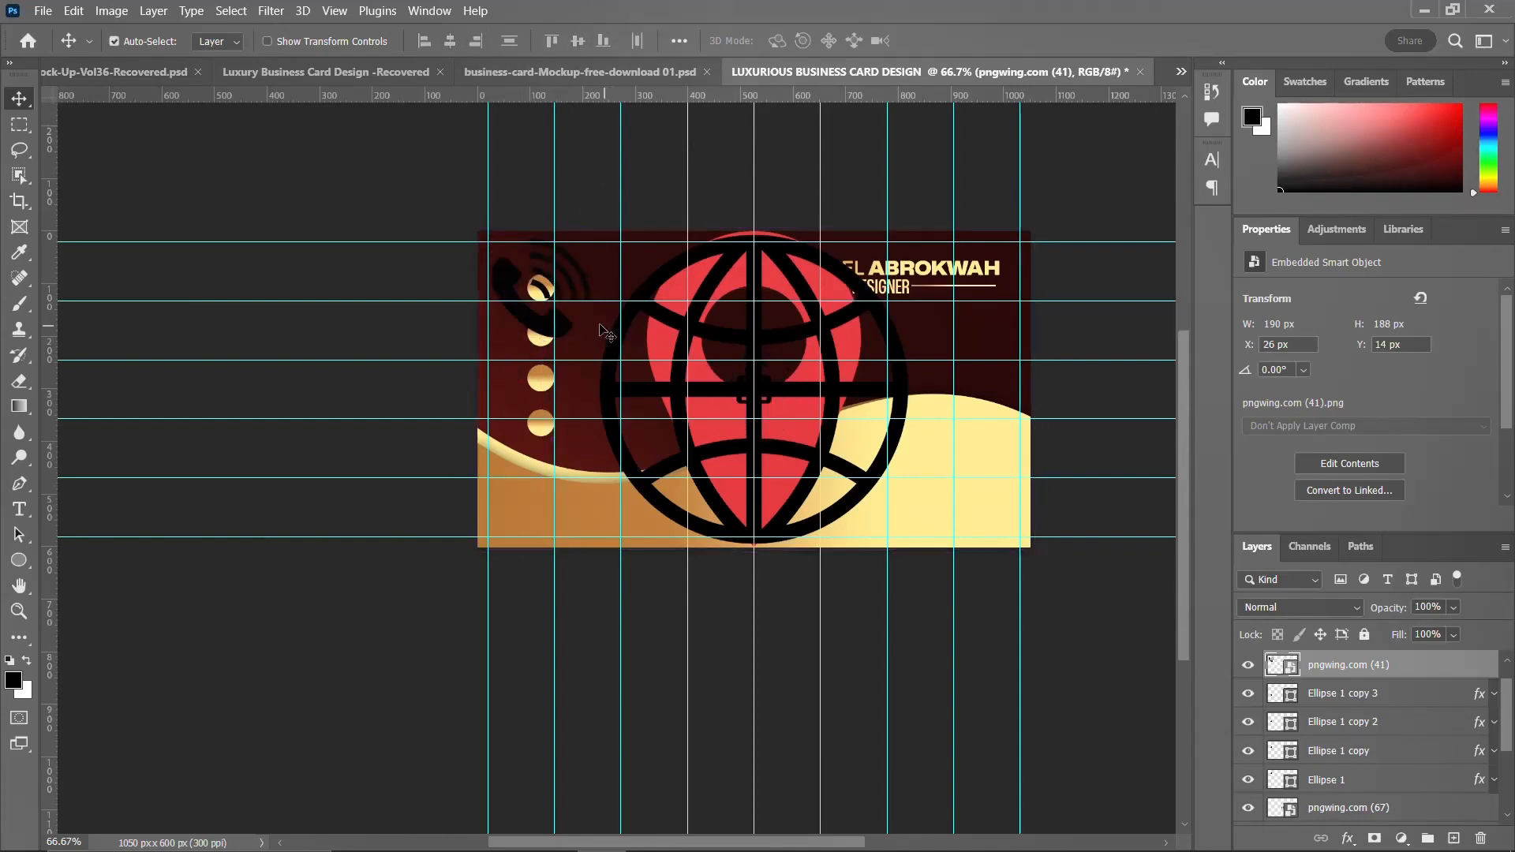
Step: Shrink the phone icon to 32 × 32 px to fit the top circle
key("ctrl+t")
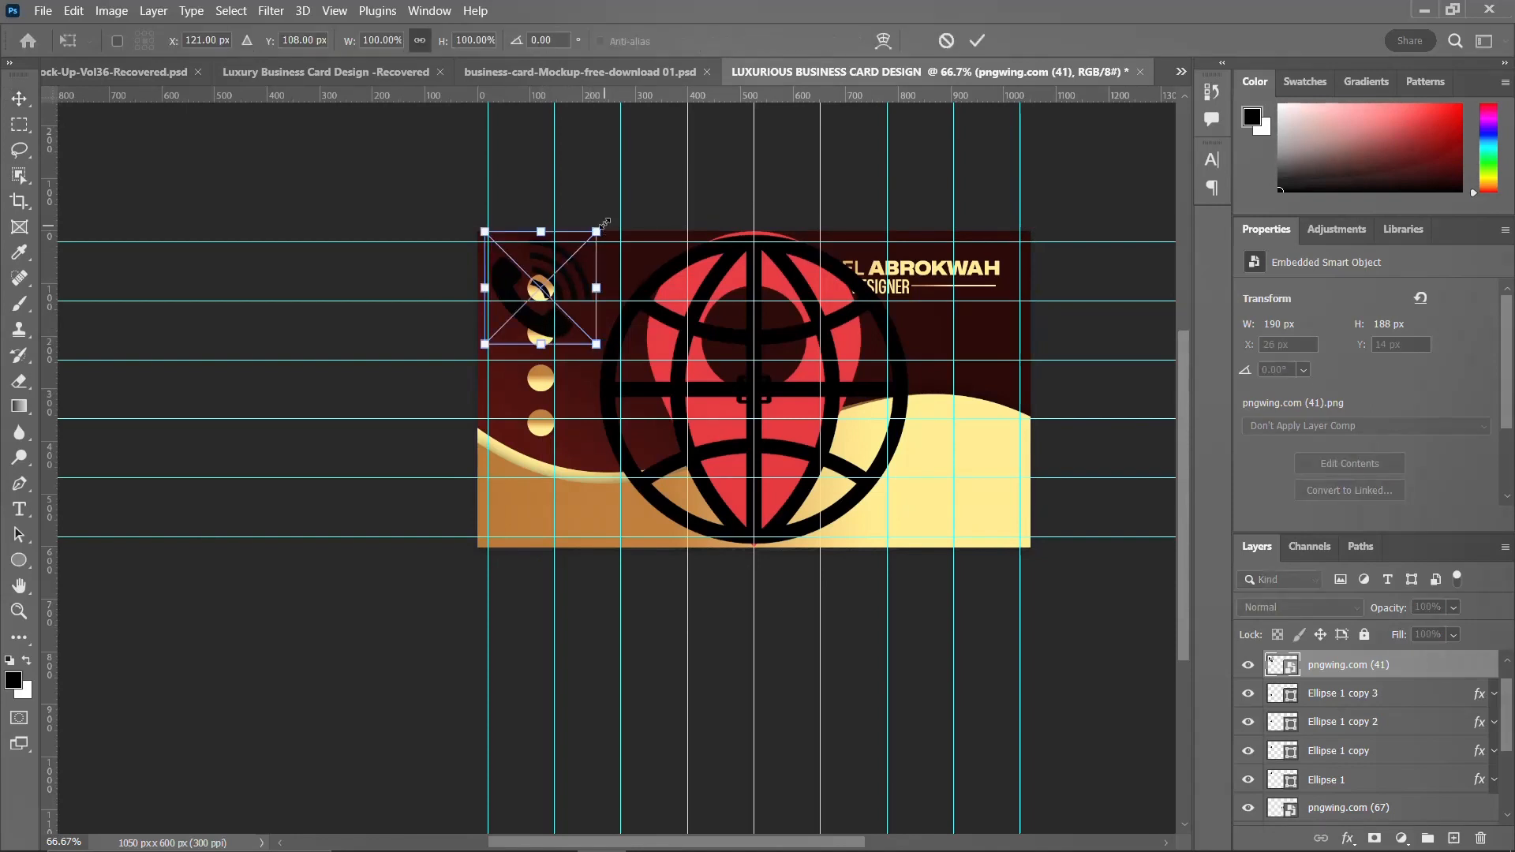
left_click_drag(600, 228, 553, 270)
key("Return")
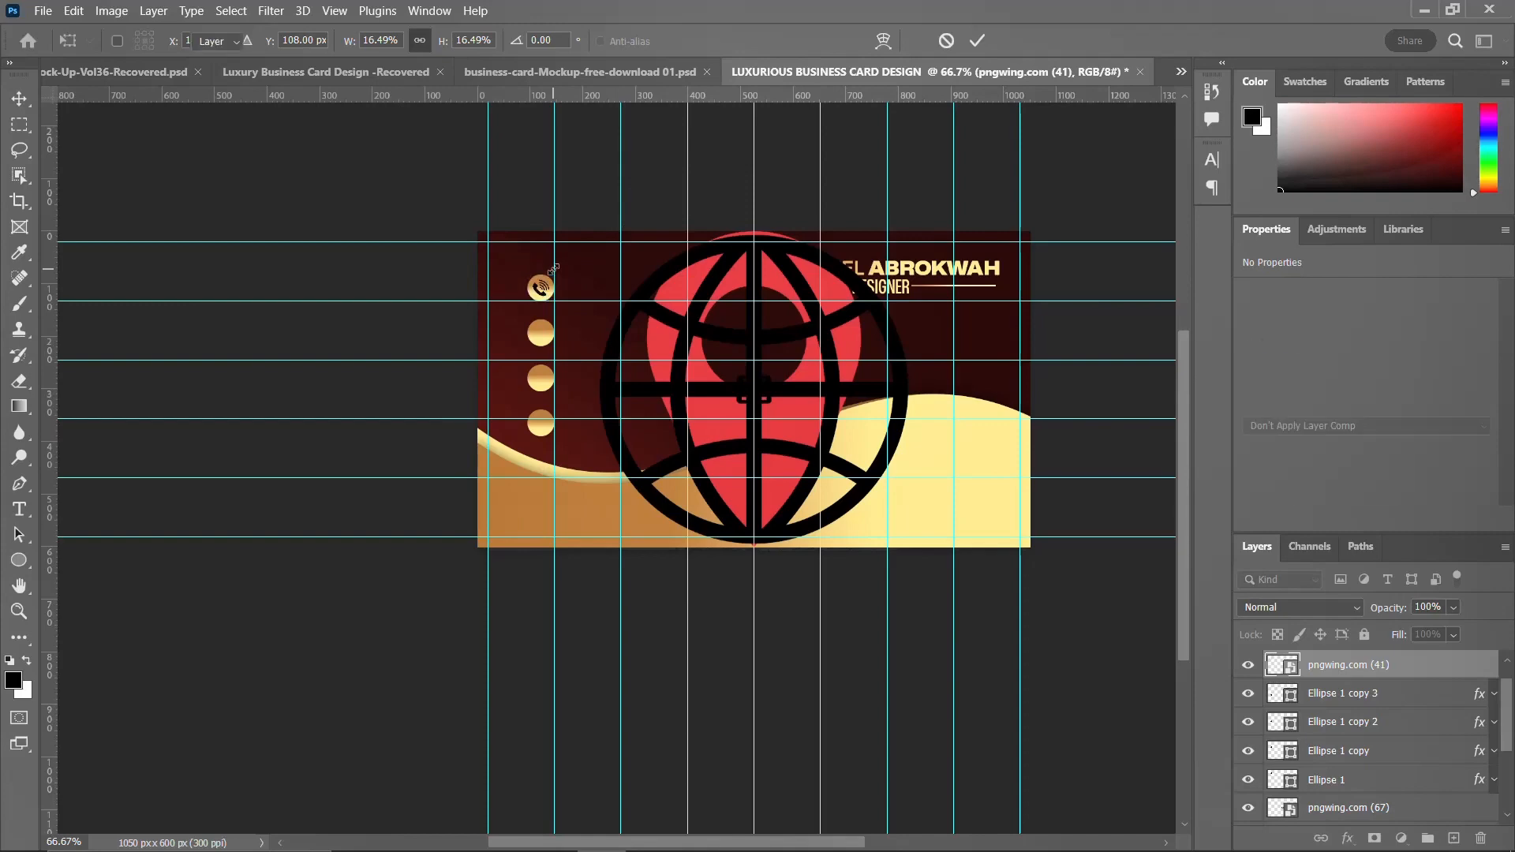
left_click(992, 340)
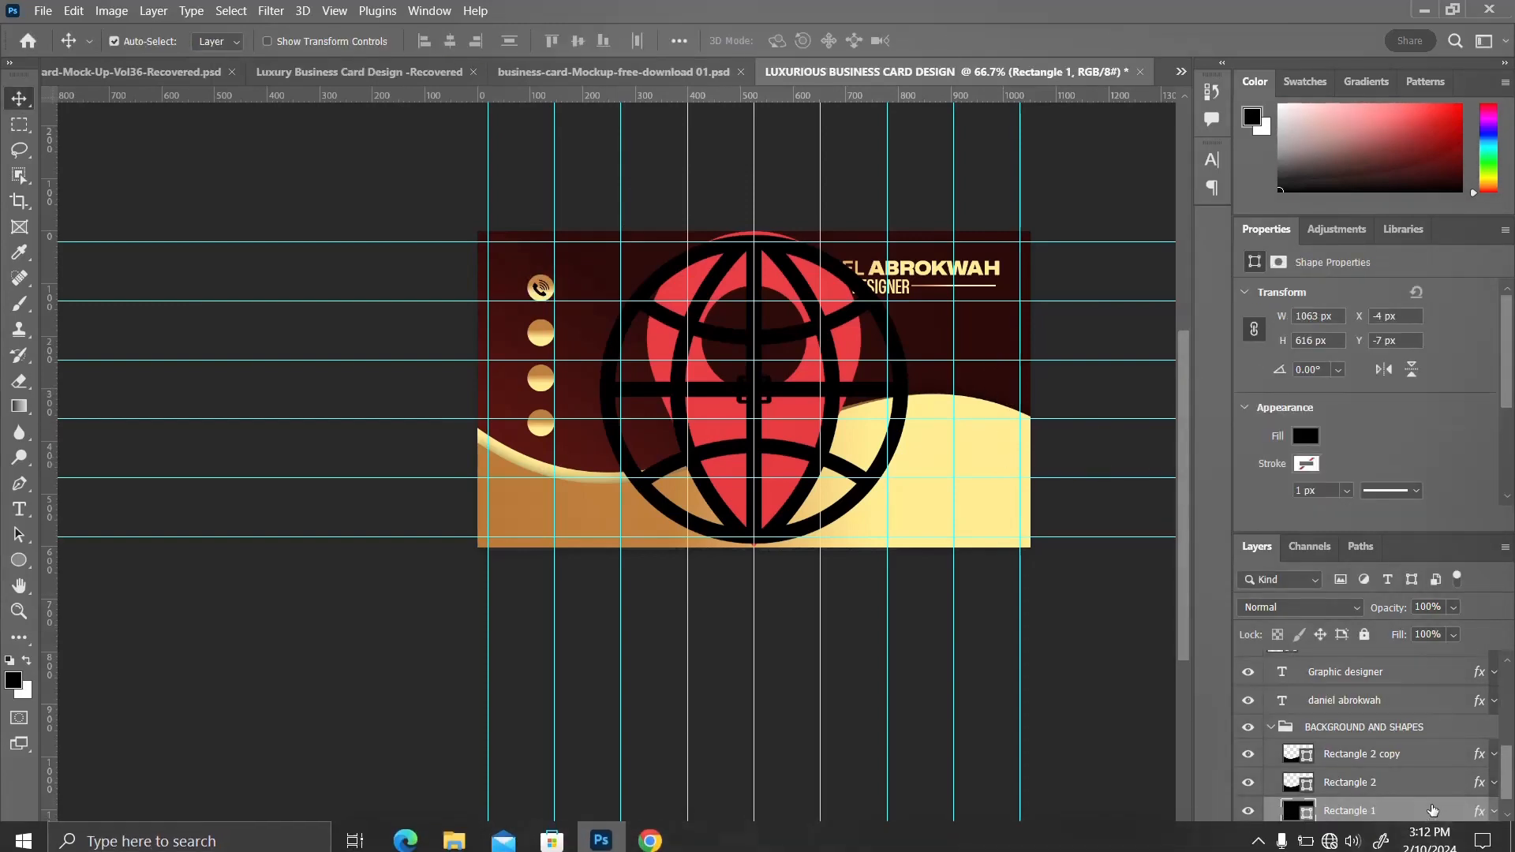
Step: Copy the background rectangle's layer style and paste it onto the phone icon as a gold gradient
right_click(1429, 810)
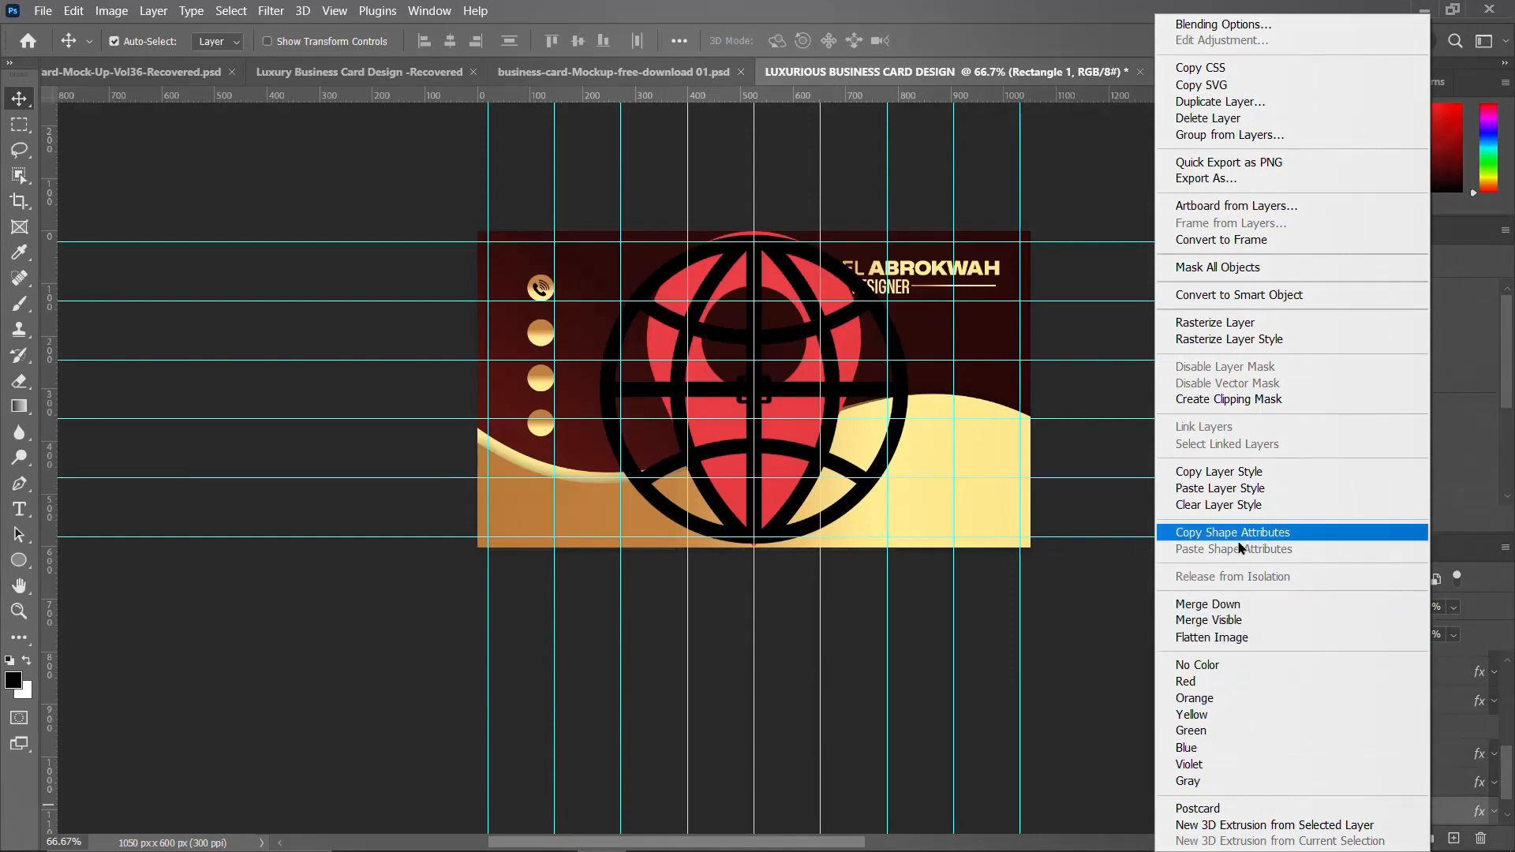
left_click(1270, 481)
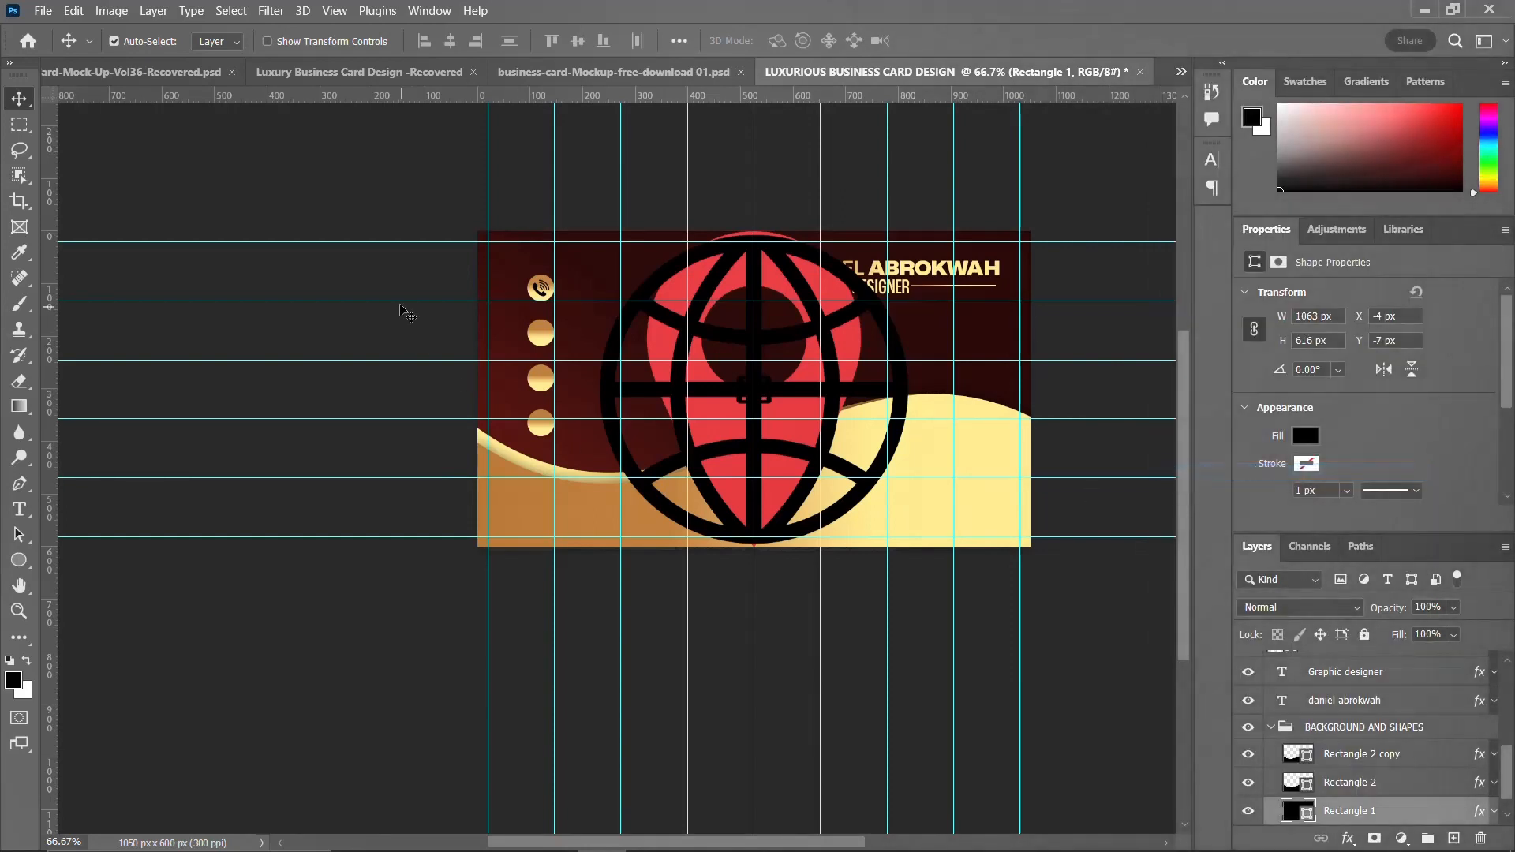
scroll(1339, 710, "down", 3)
scroll(1339, 710, "up", 2)
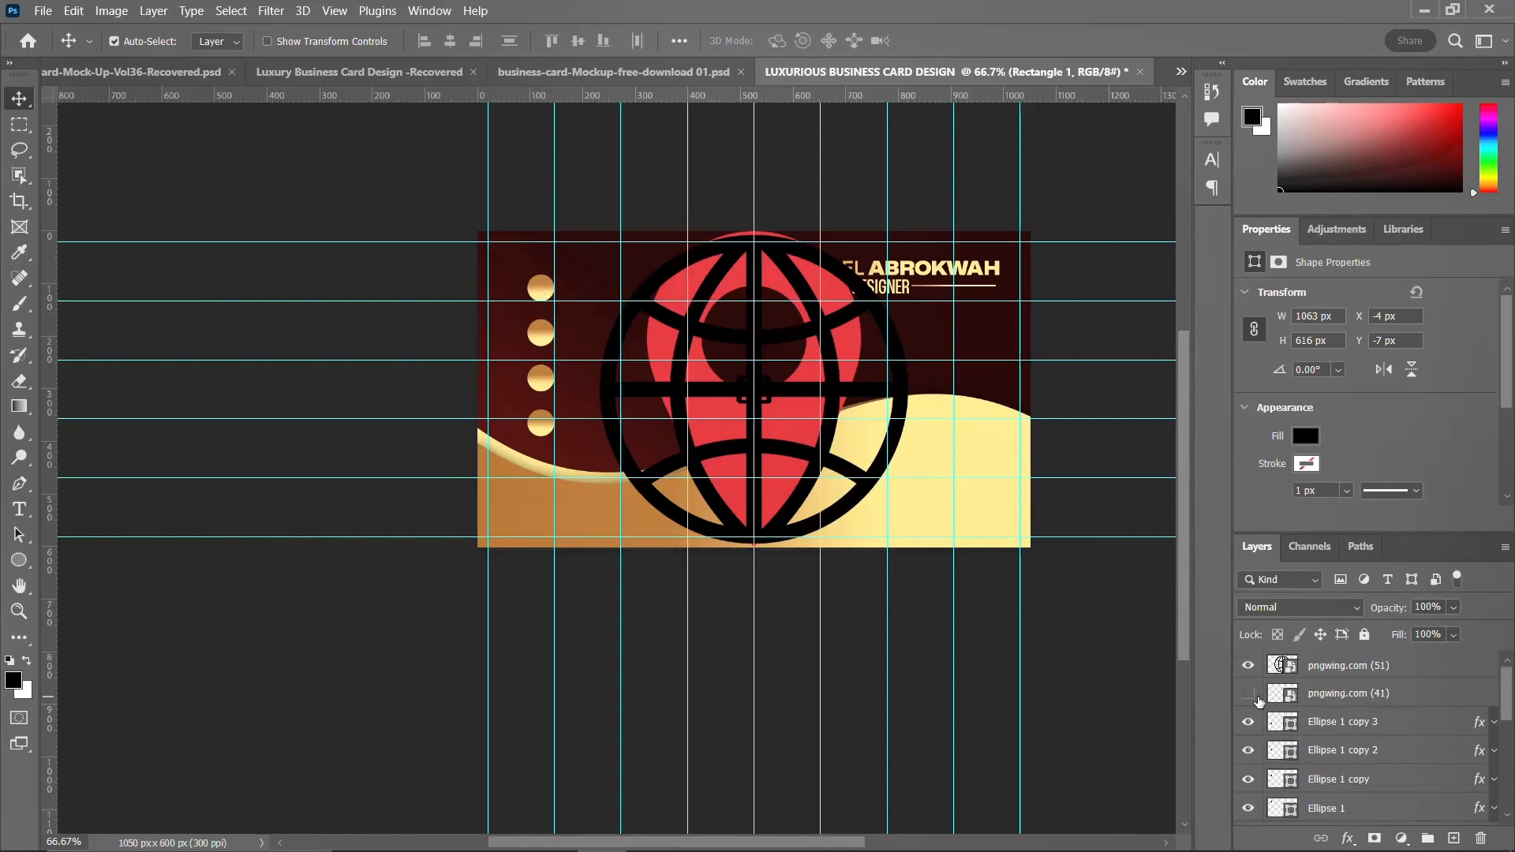
left_click(1257, 698)
left_click(1316, 695)
right_click(1316, 694)
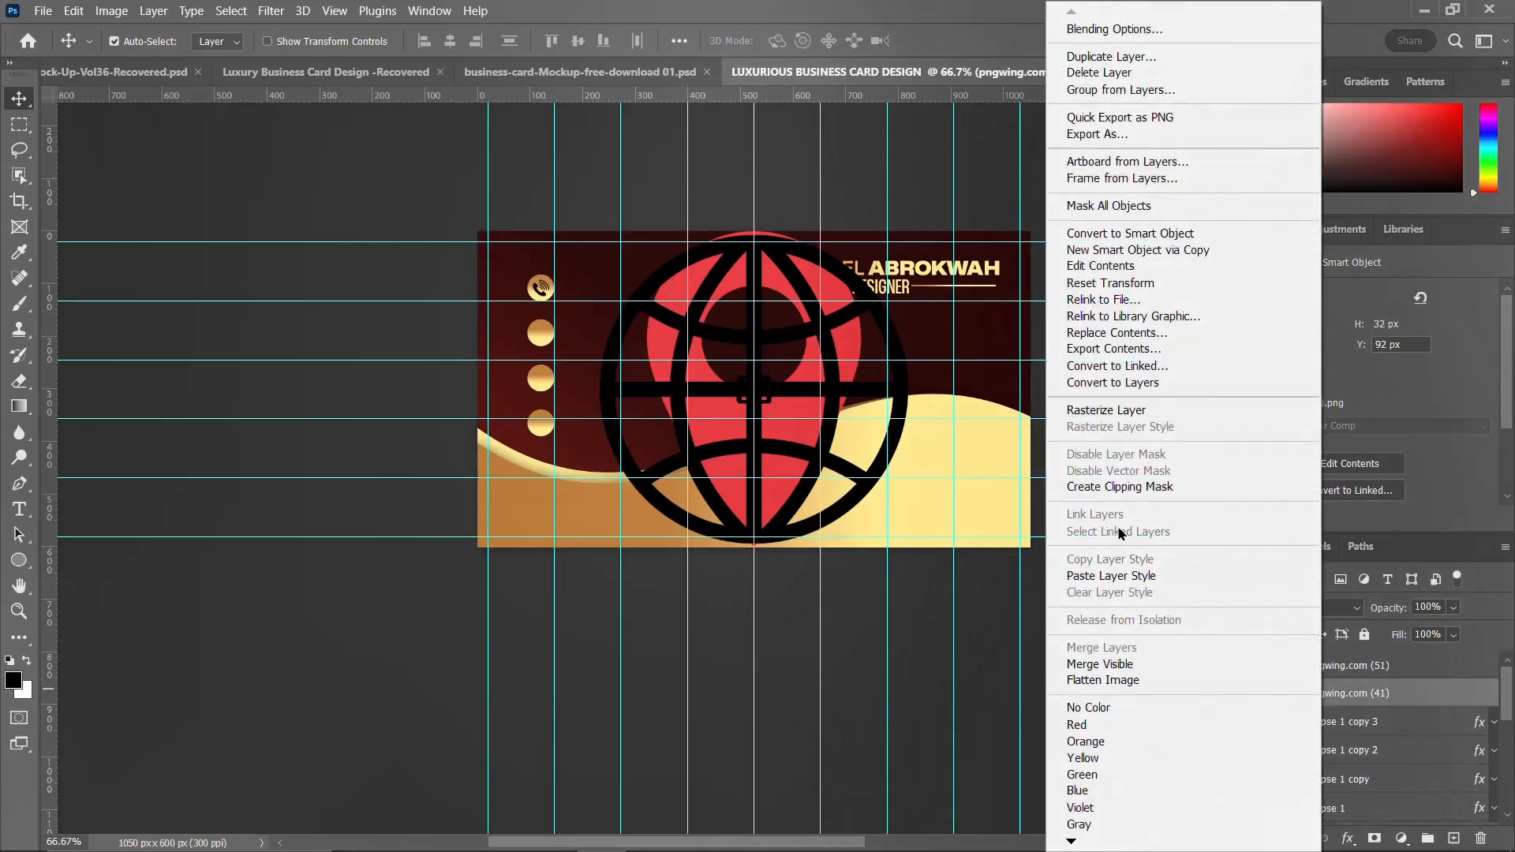
left_click(1119, 575)
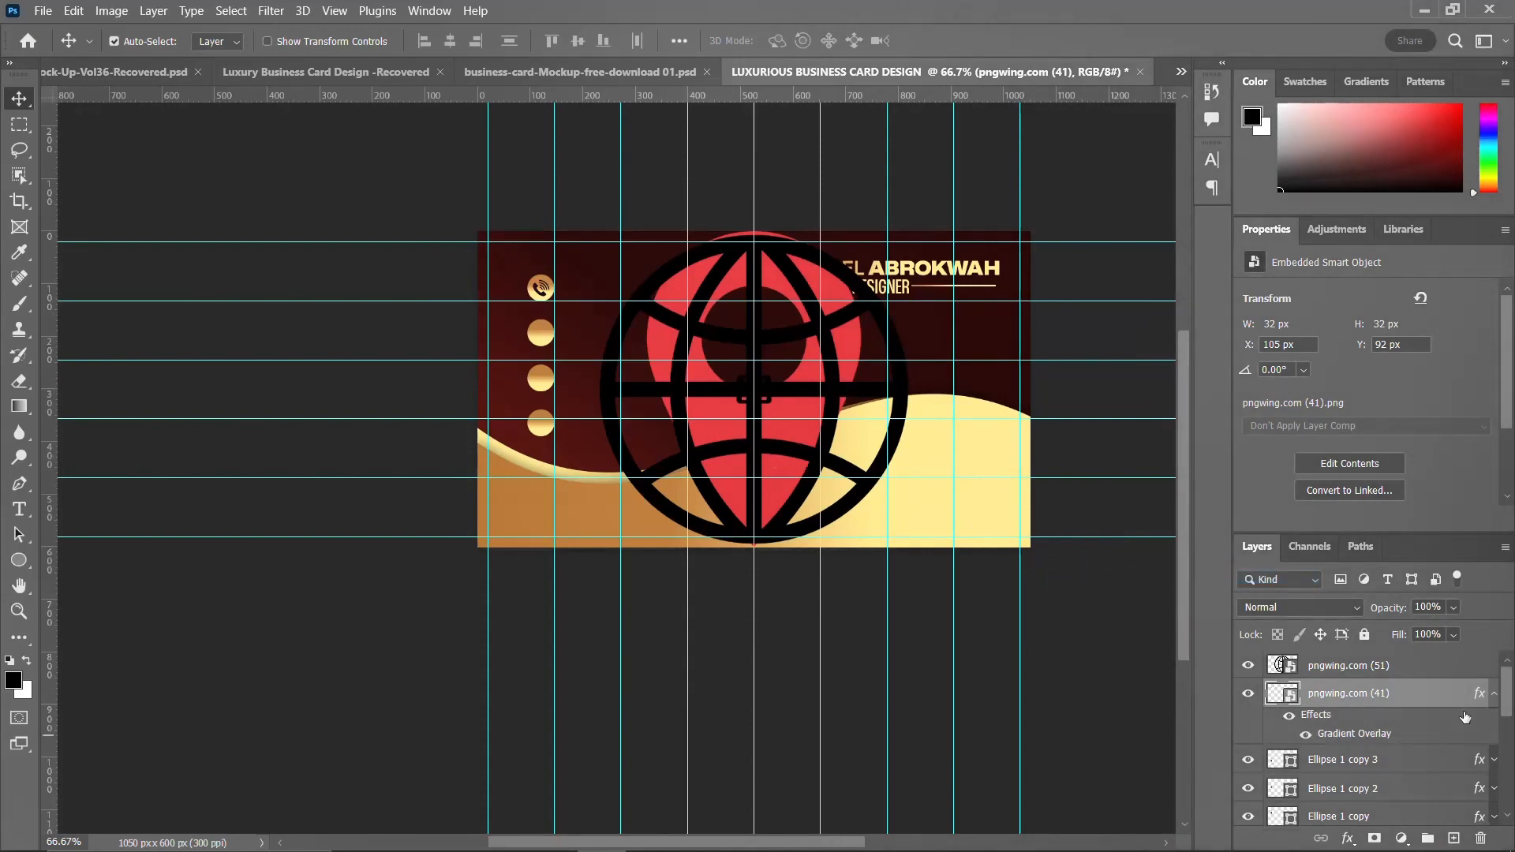
Step: Collapse the phone icon's effects and hide the large black globe image
scroll(1312, 761, "down", 2)
scroll(1314, 764, "up", 2)
scroll(1313, 761, "down", 5)
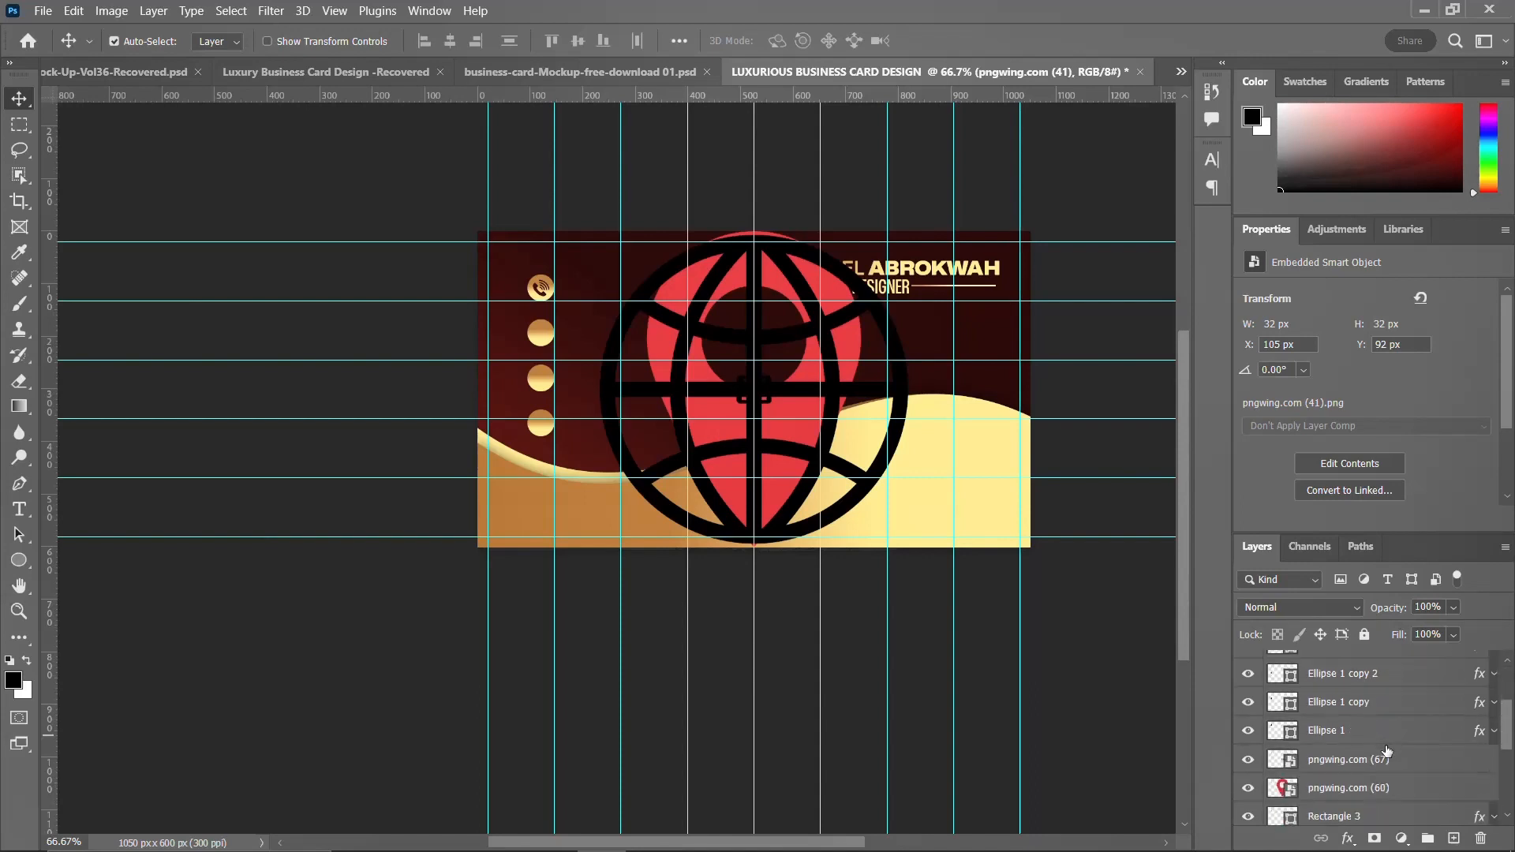
scroll(1386, 750, "up", 2)
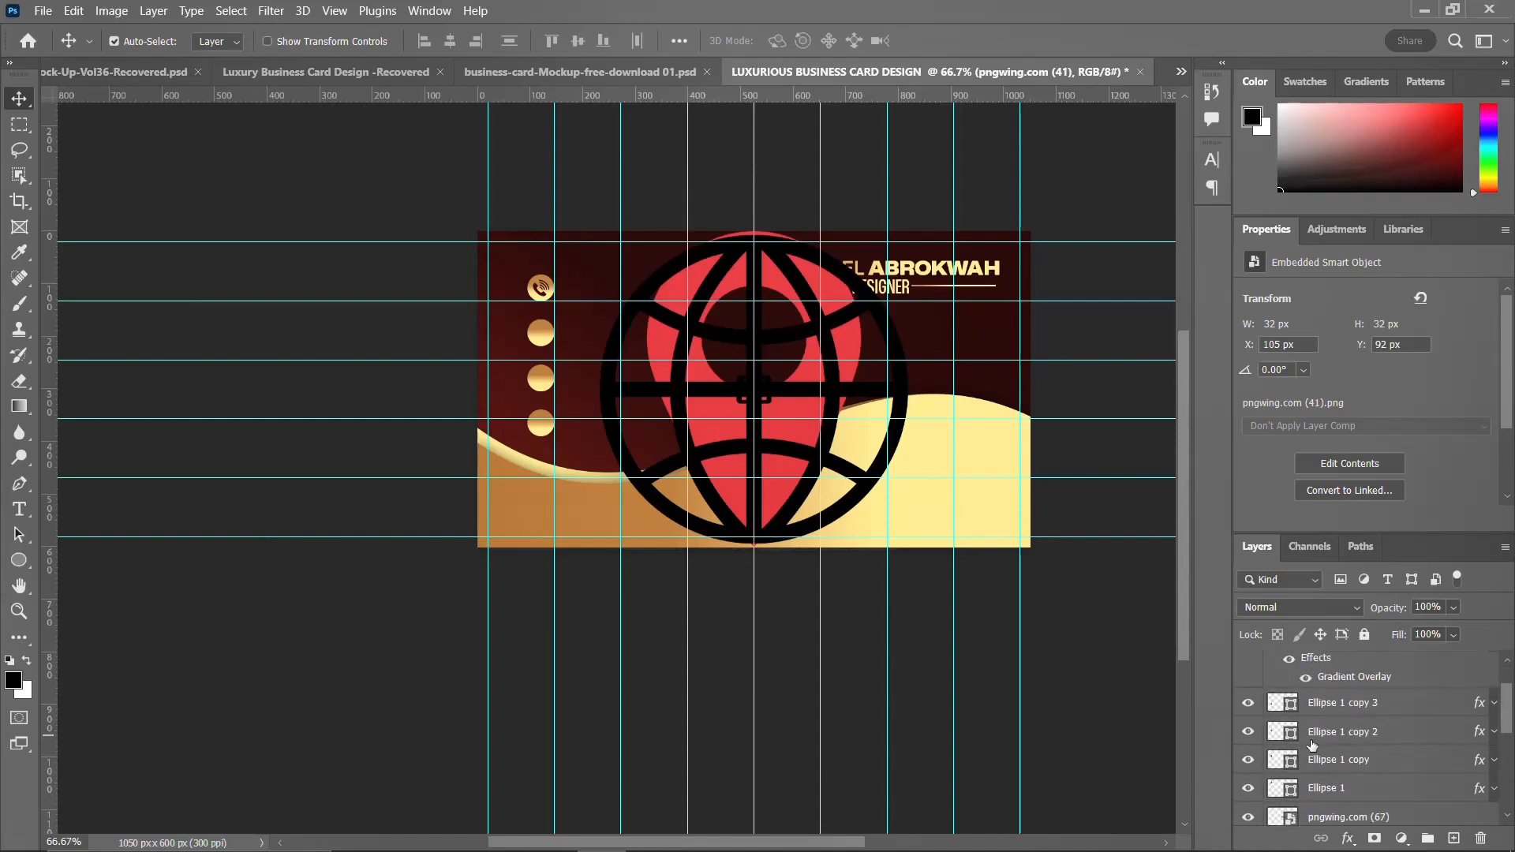
scroll(1311, 745, "up", 2)
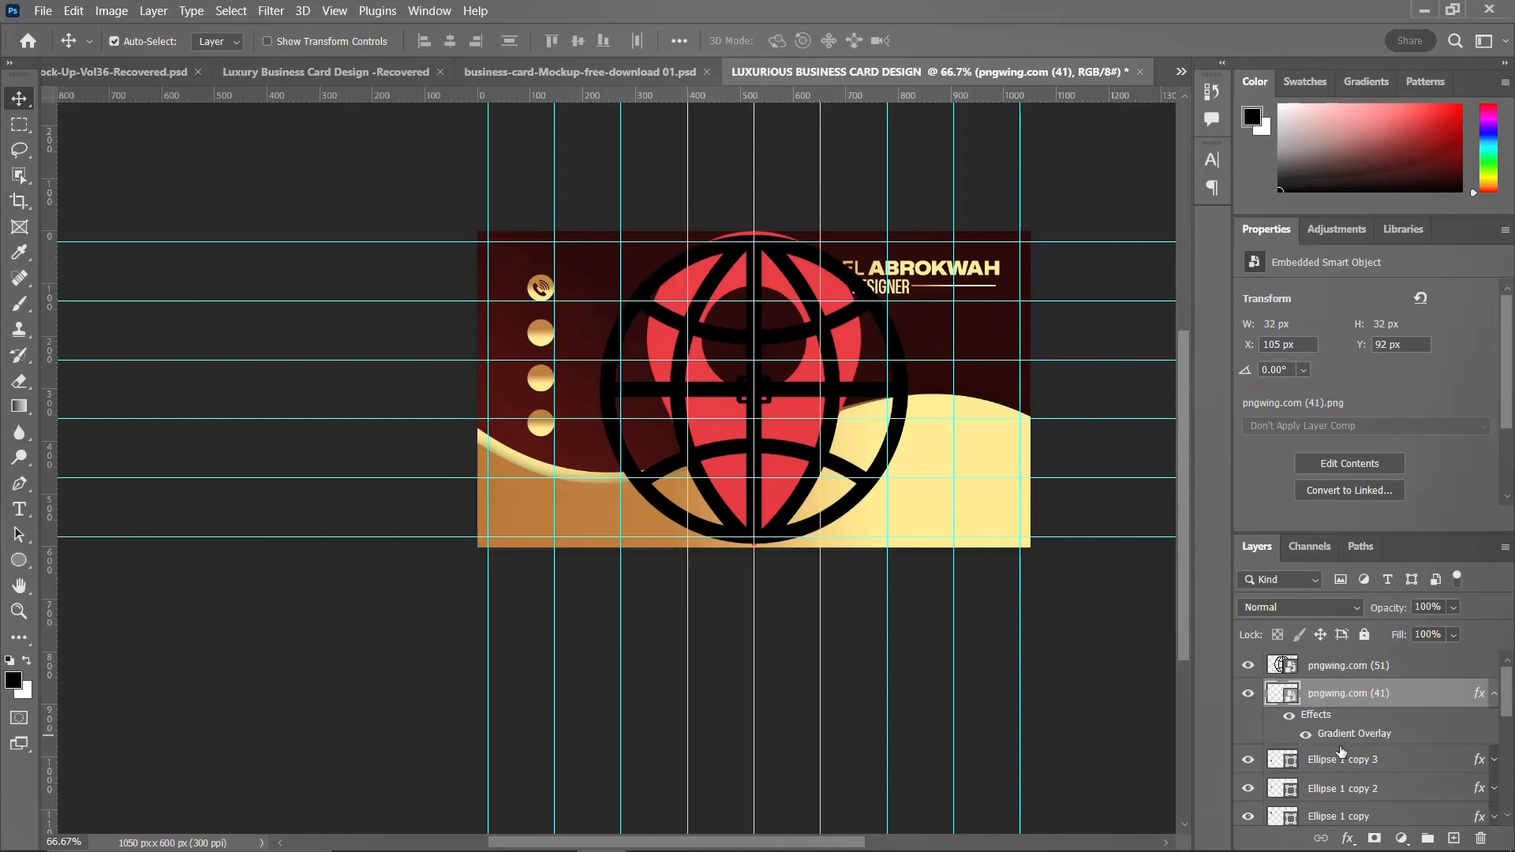
left_click(1494, 694)
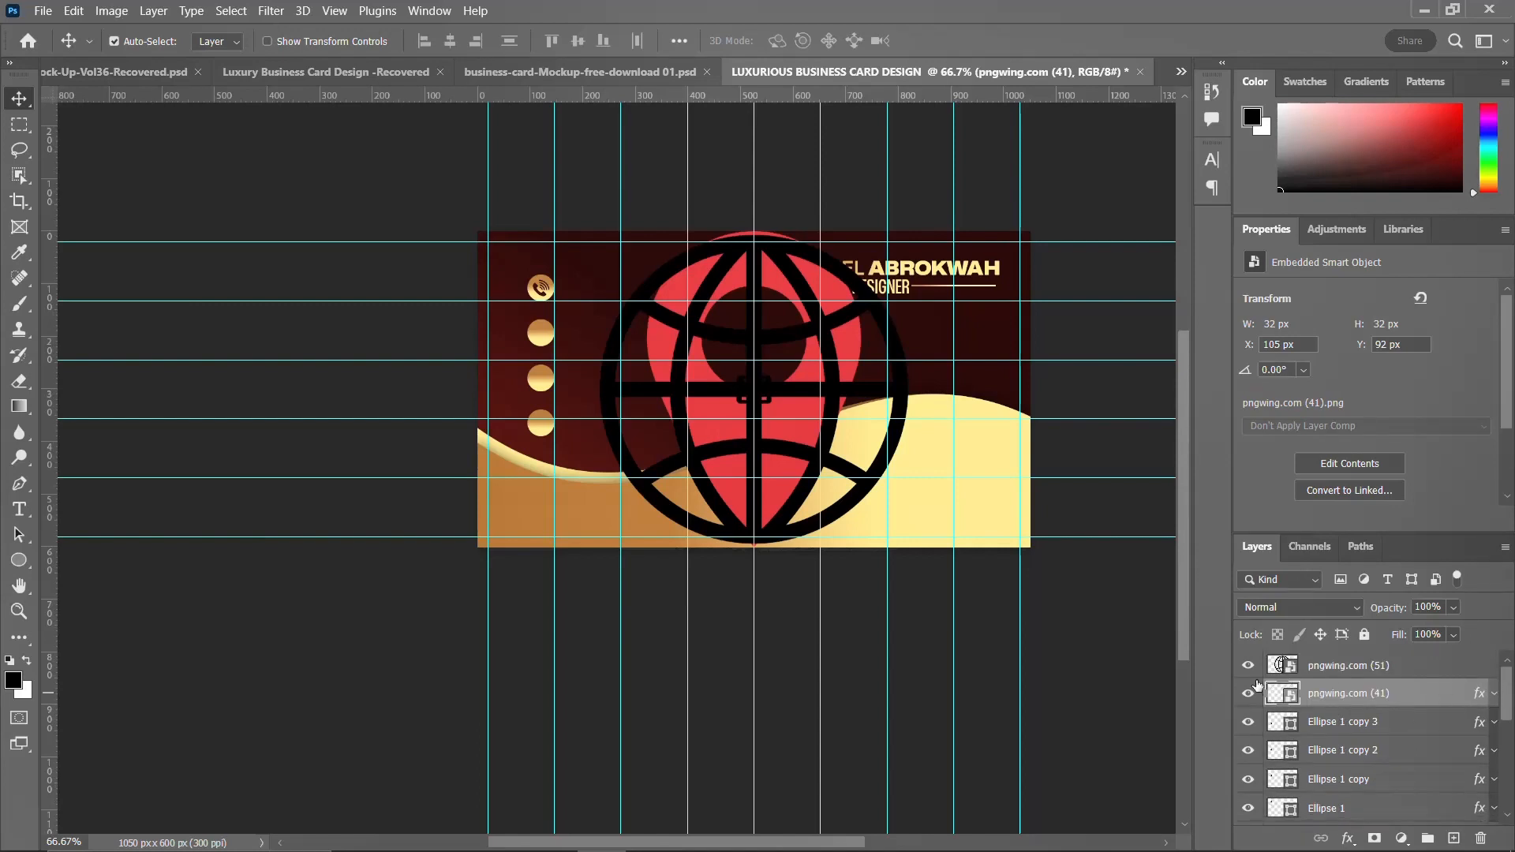
left_click(1249, 667)
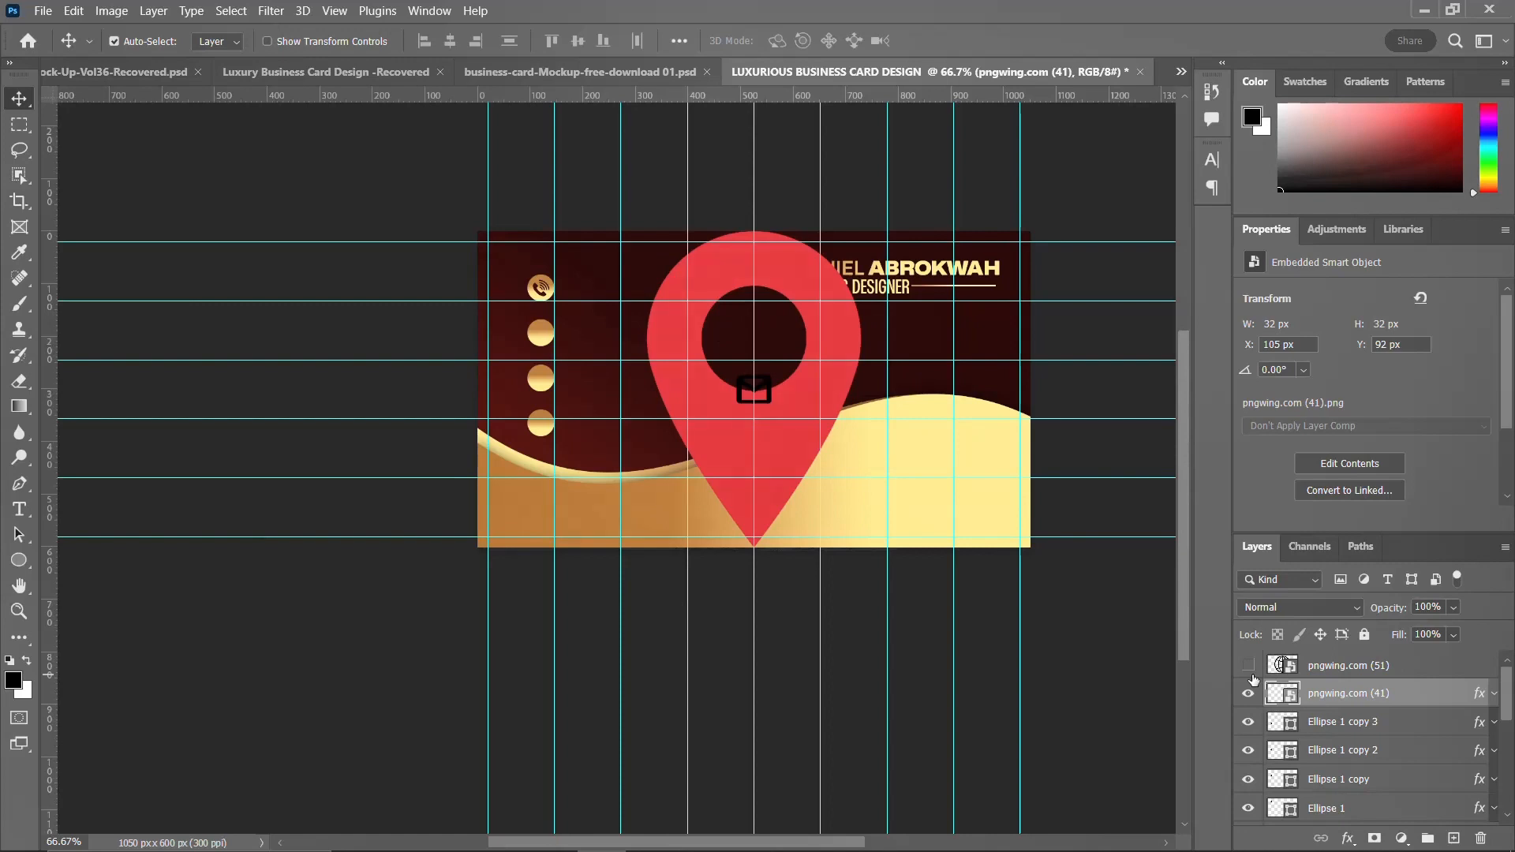
Step: Show the email icon layer pngwing.com (67) and paste the gold gradient style onto it
scroll(1253, 678, "down", 3)
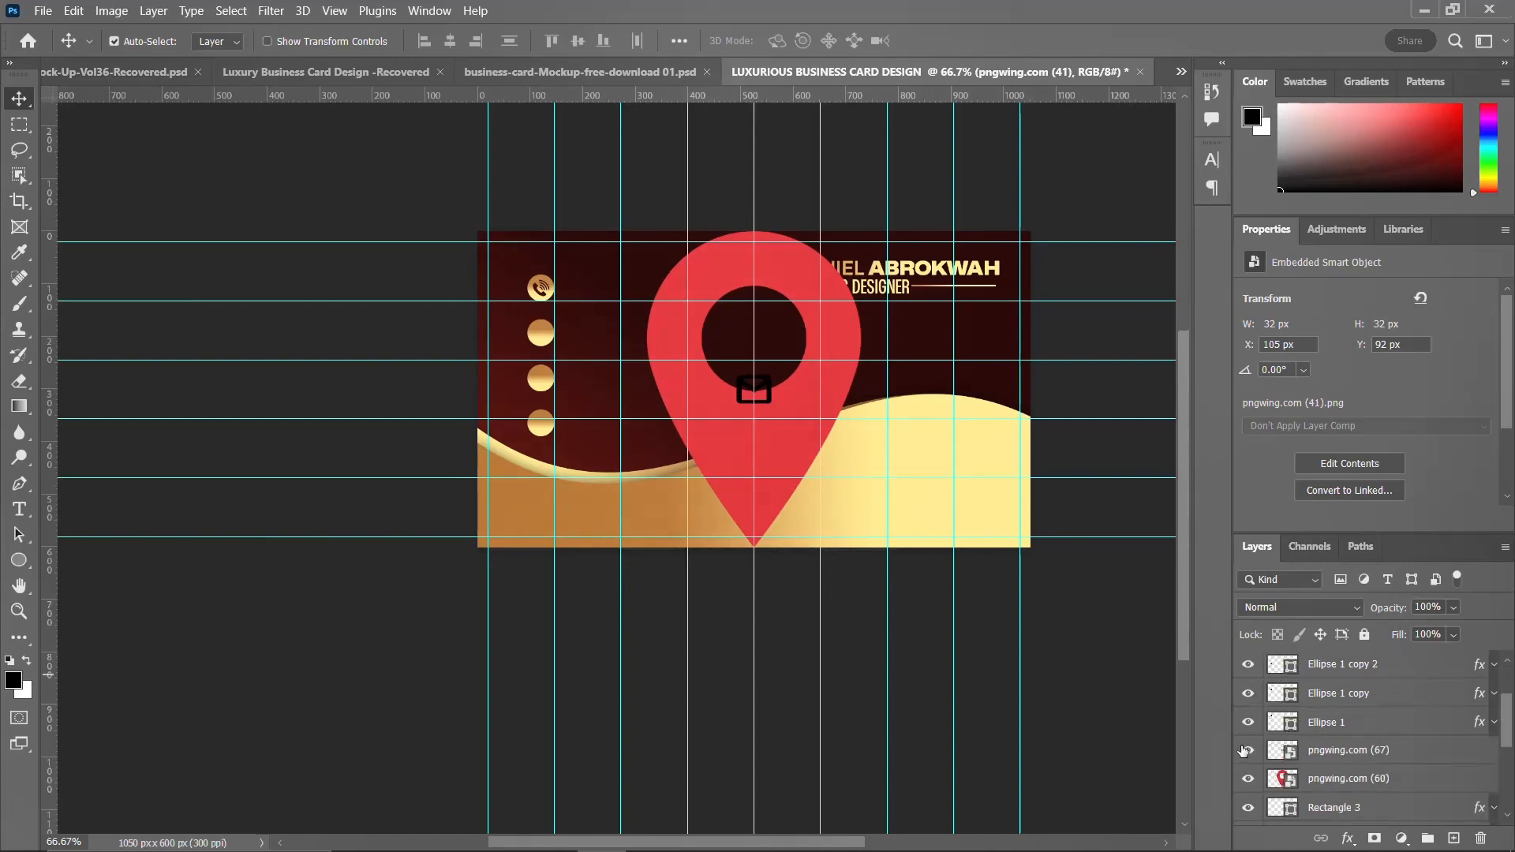
left_click(1247, 750)
left_click(1327, 751)
right_click(1329, 752)
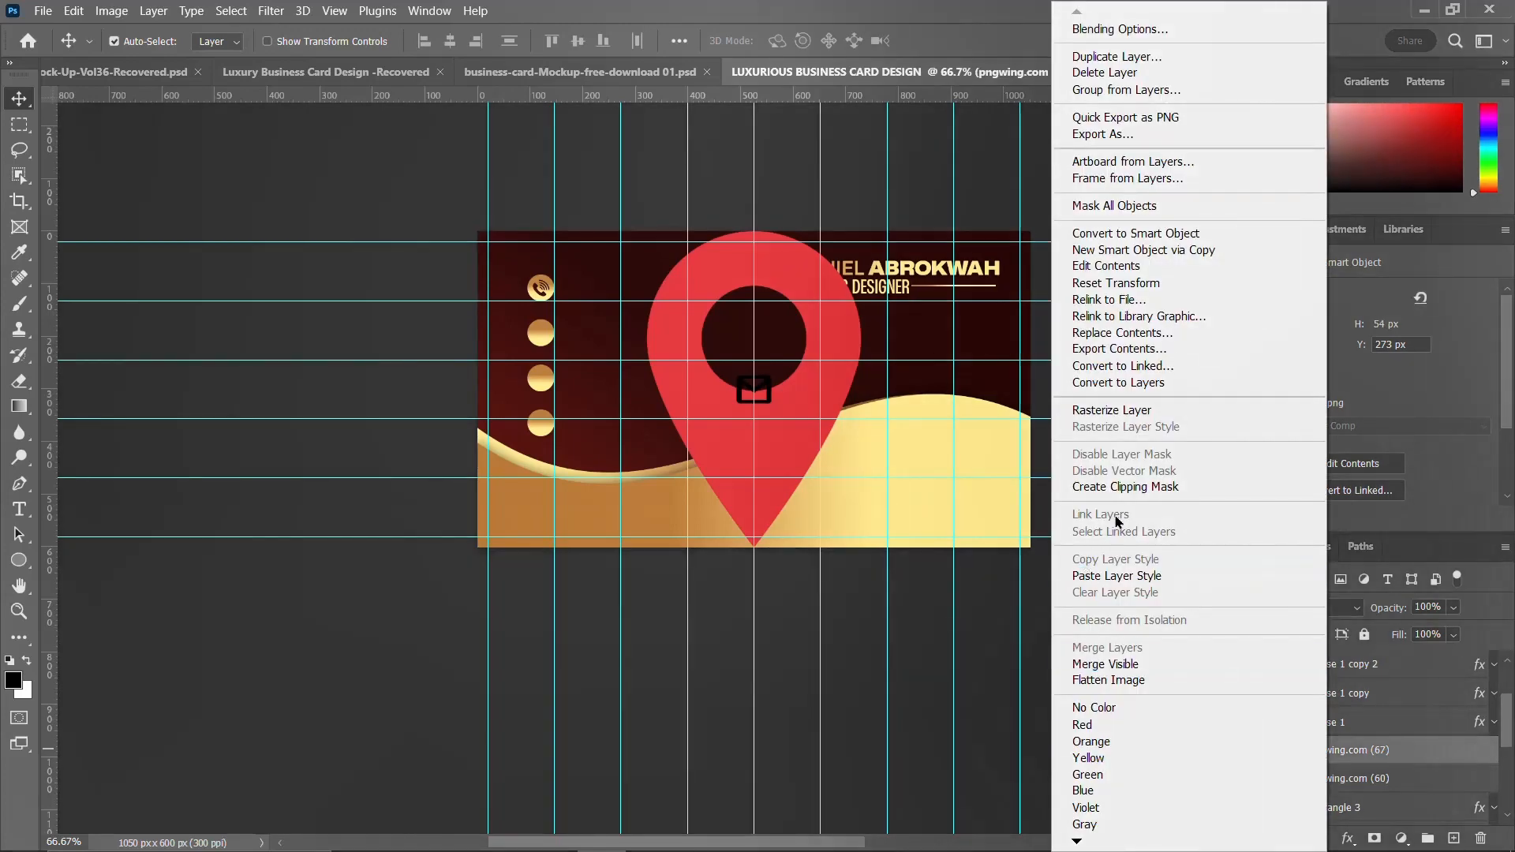
left_click(1120, 576)
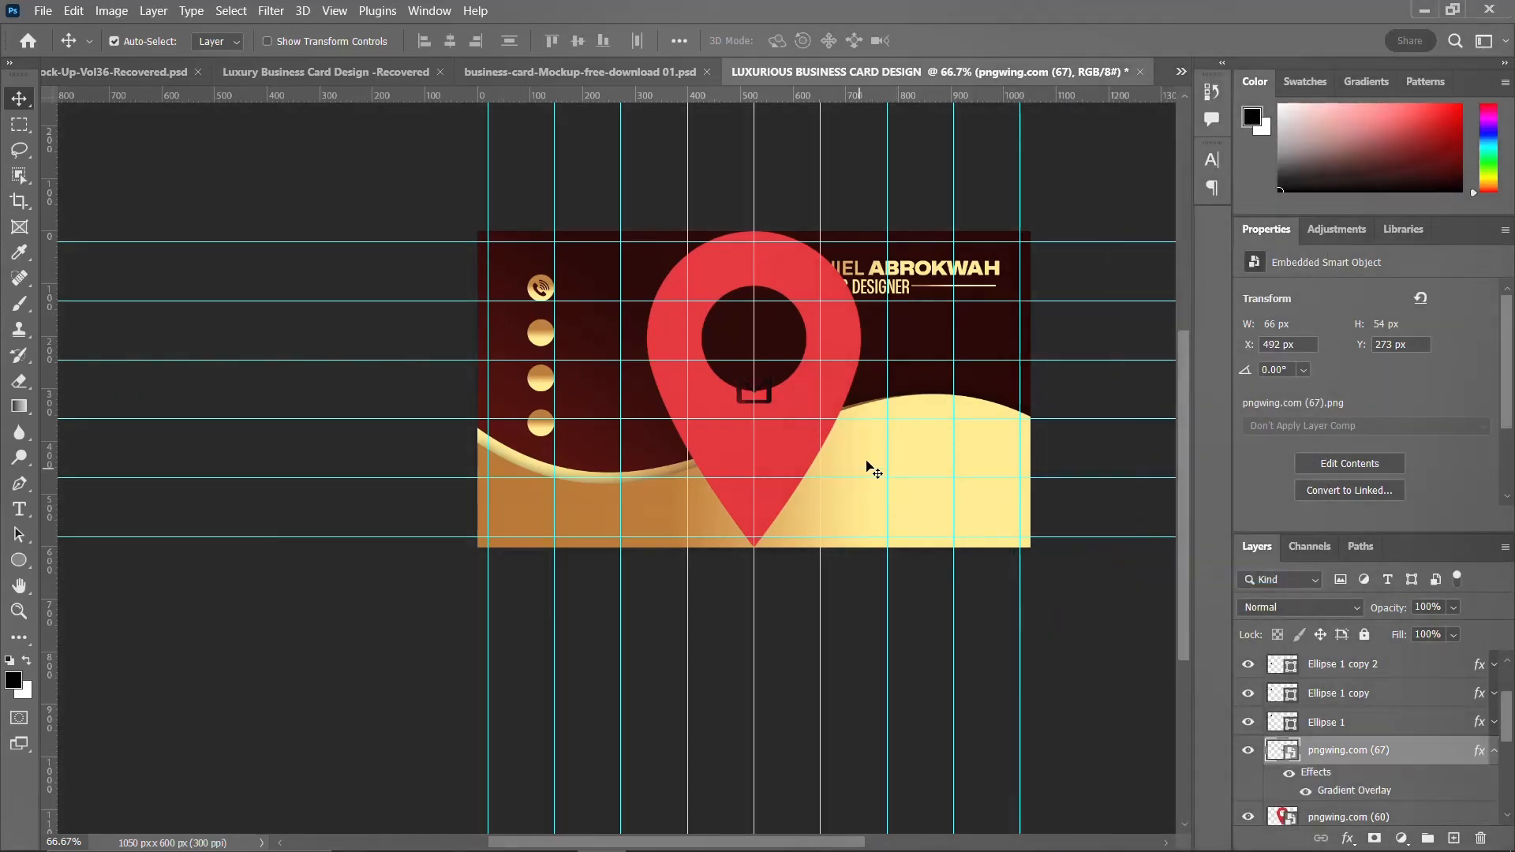
left_click(1493, 751)
Step: Align the email icon to the second gold circle's left edge and vertical centre
scroll(1271, 793, "down", 3)
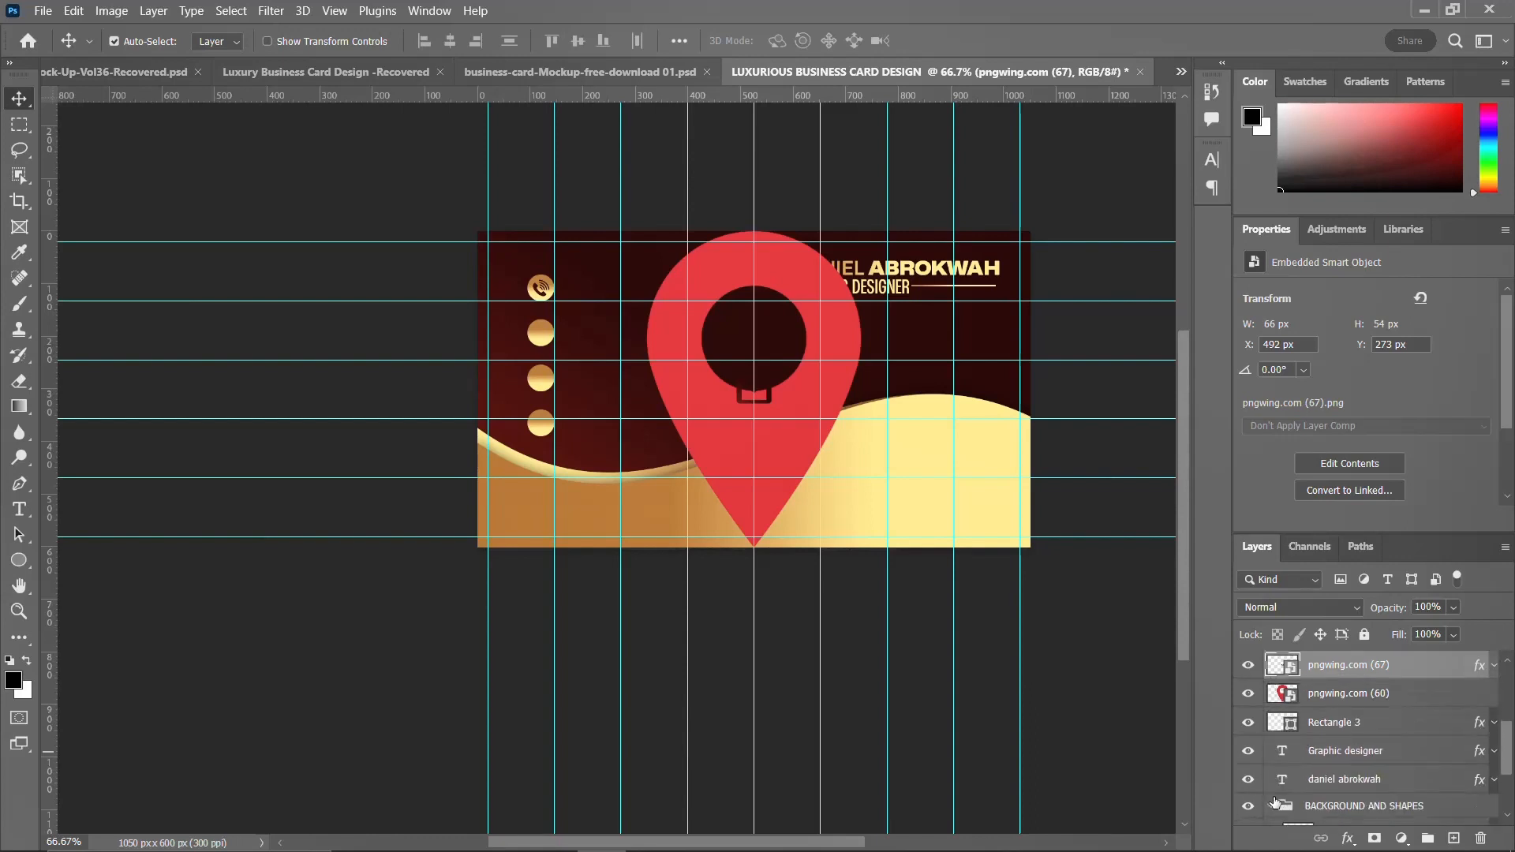
scroll(1278, 795, "up", 3)
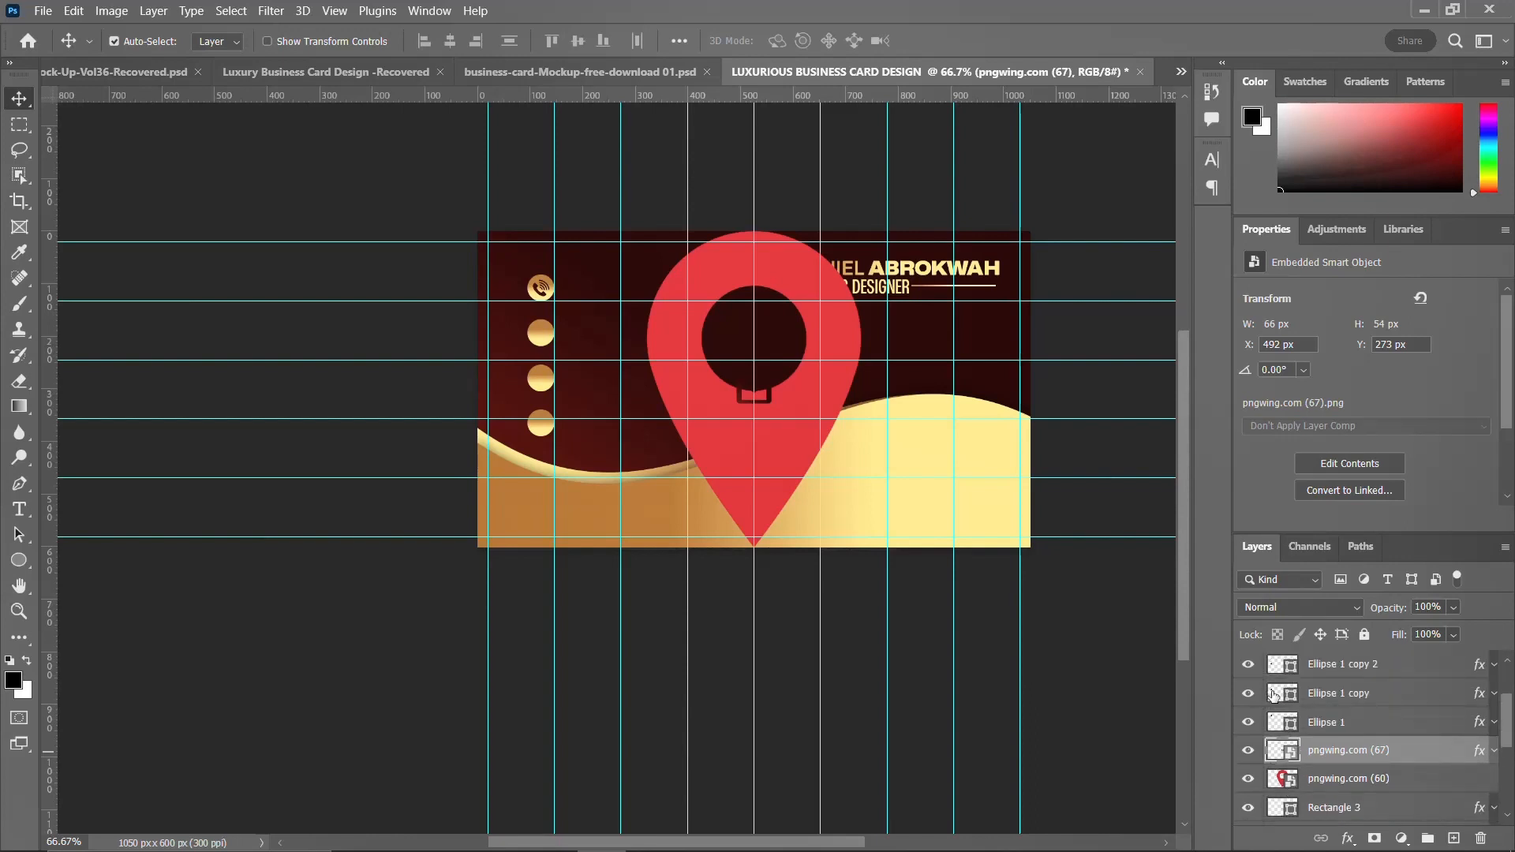
left_click(1271, 694, "ctrl")
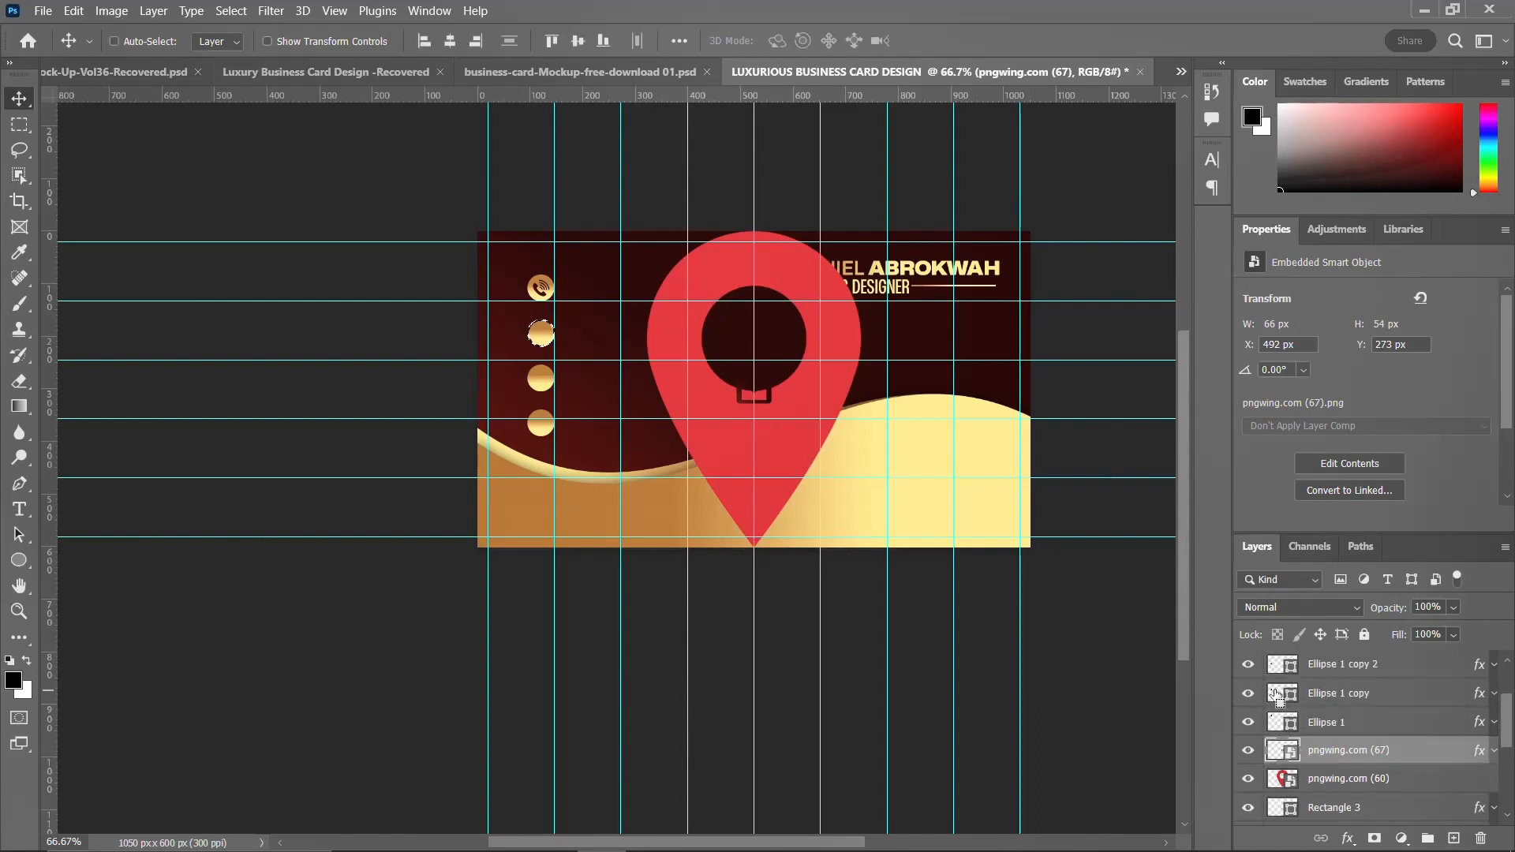
left_click(433, 37)
left_click(577, 40)
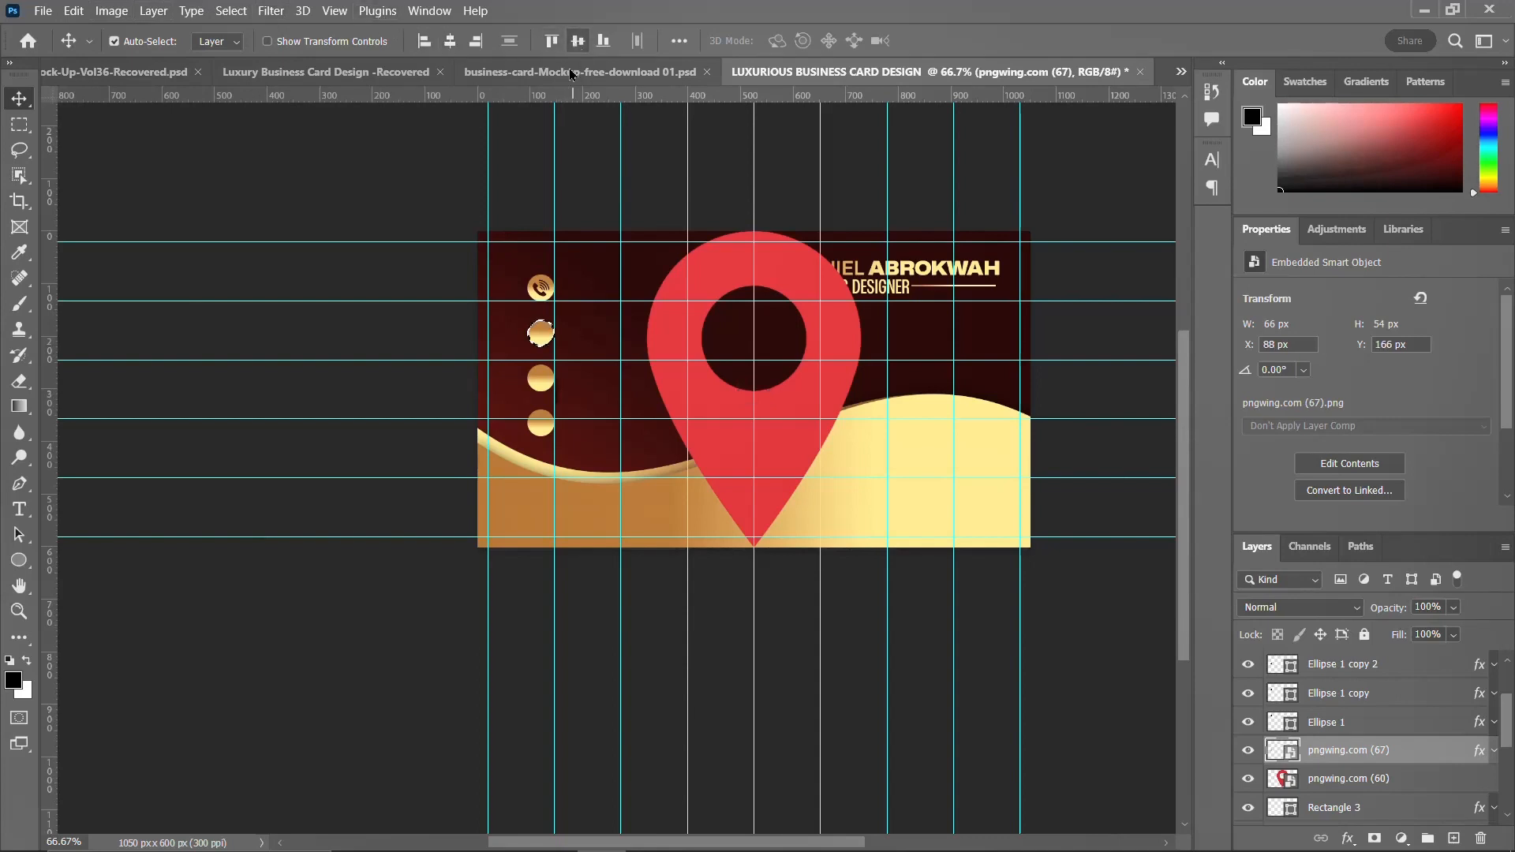
key("ctrl")
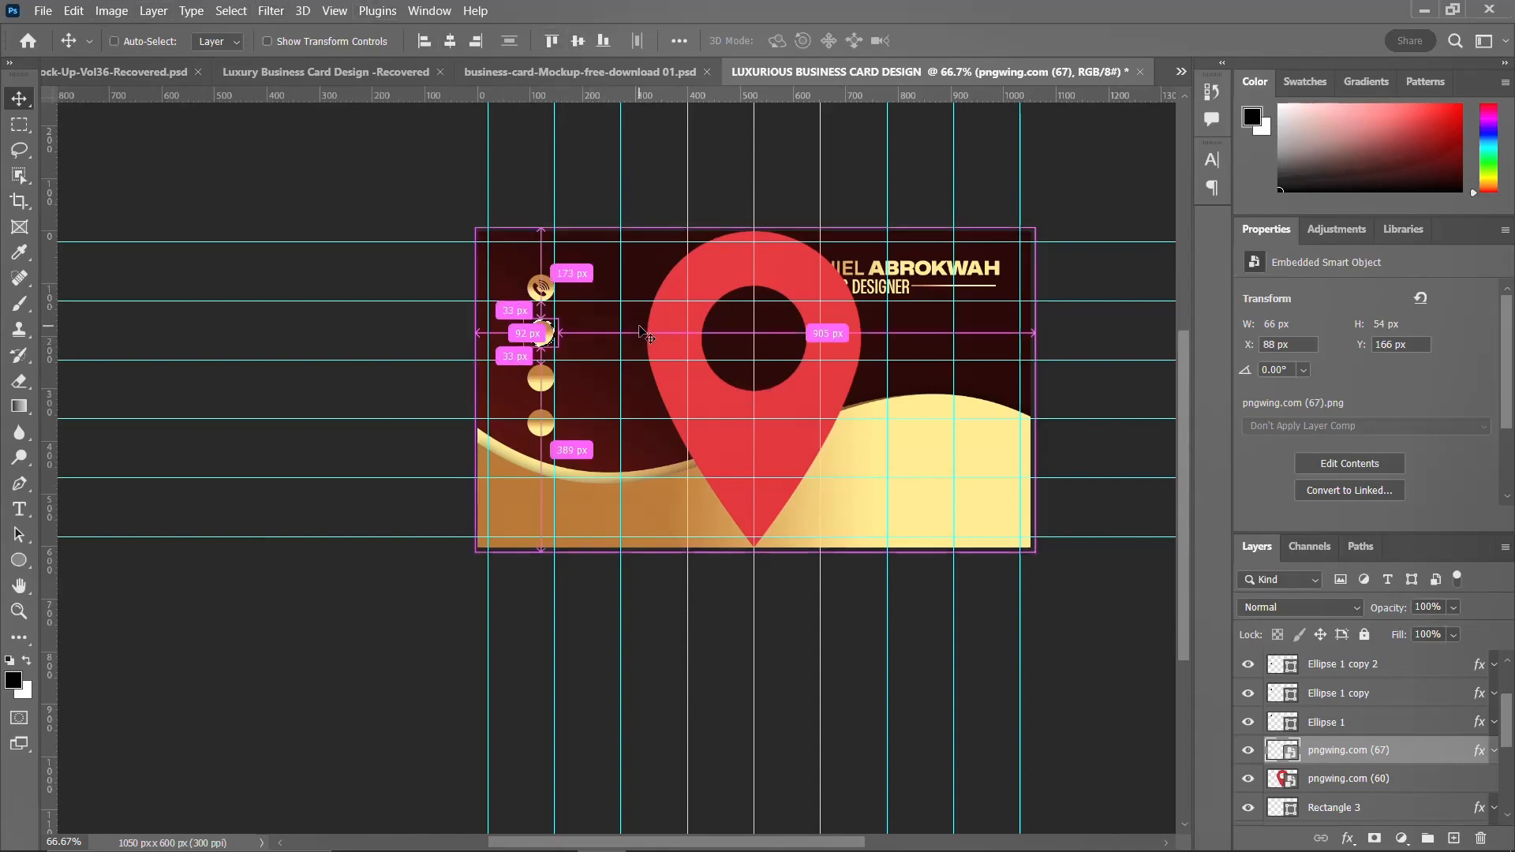
key("ctrl+d")
key("ctrl")
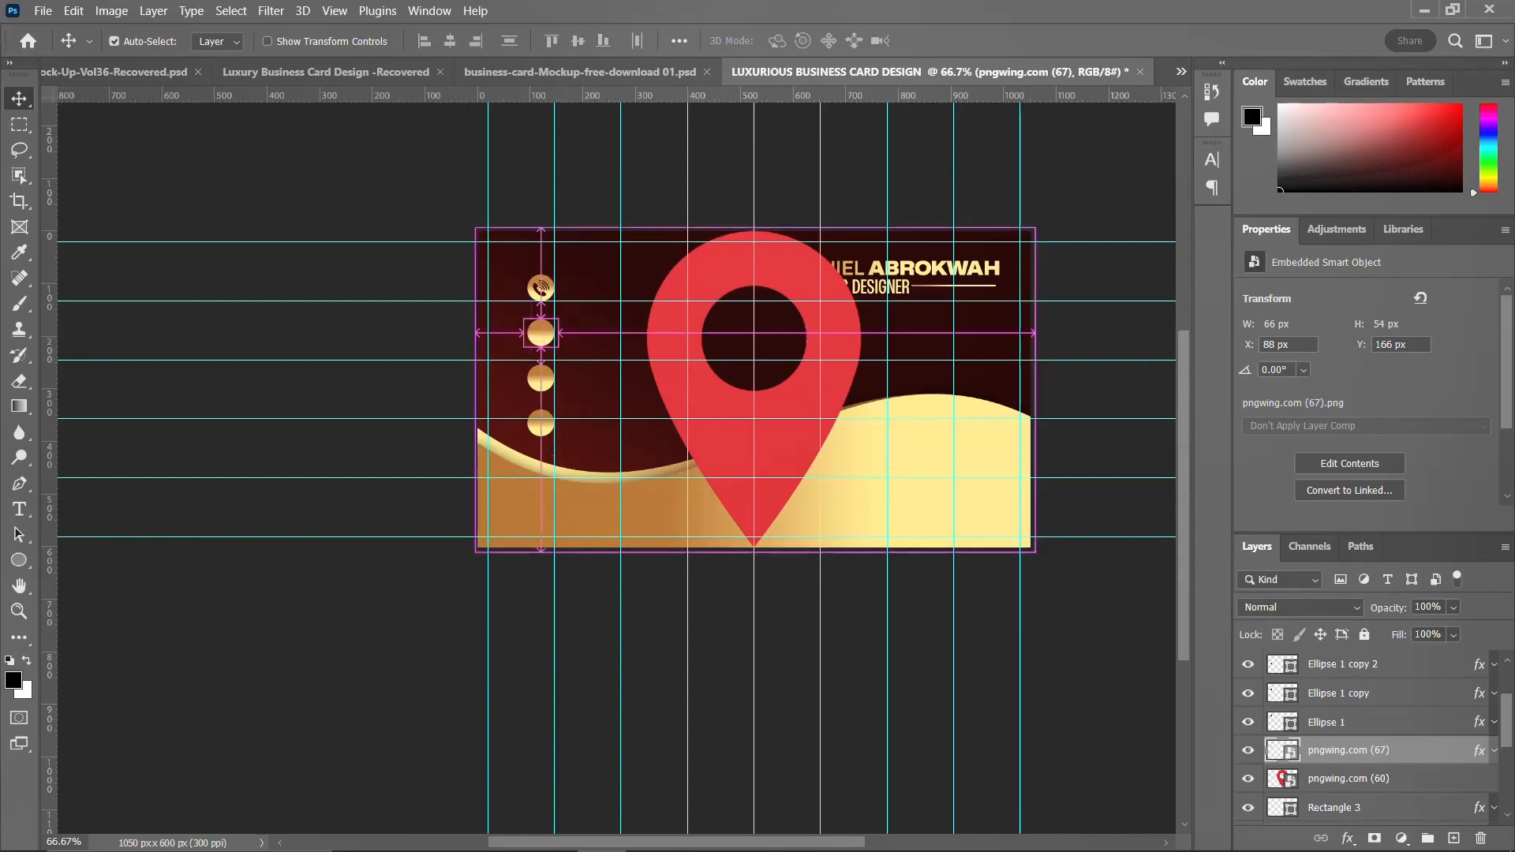
Step: Shrink the email icon to about a third of its size
scroll(1324, 749, "up", 1)
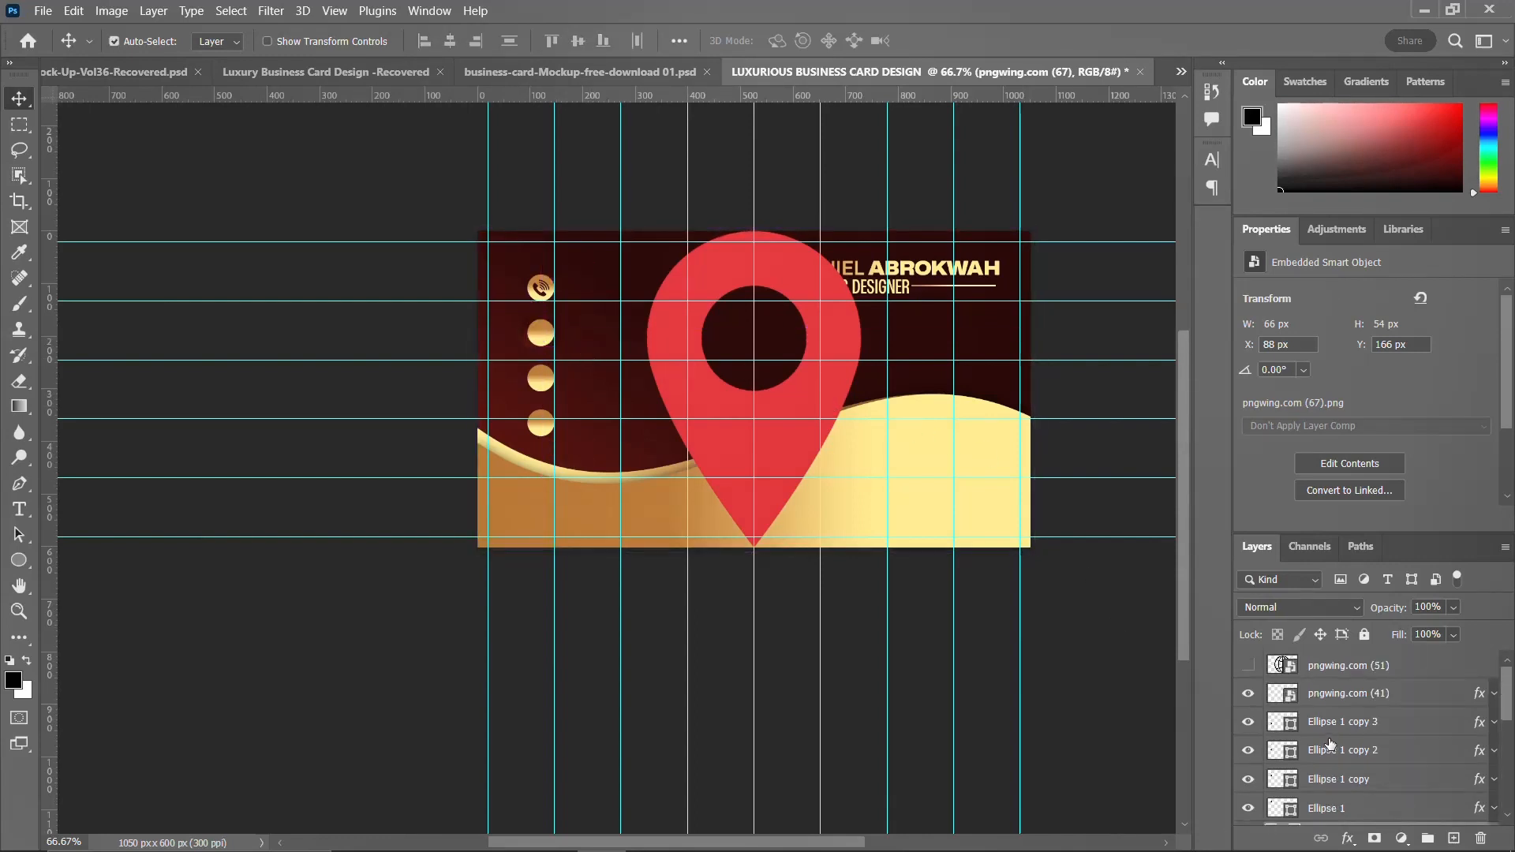
scroll(1329, 744, "down", 1)
scroll(1331, 751, "down", 1)
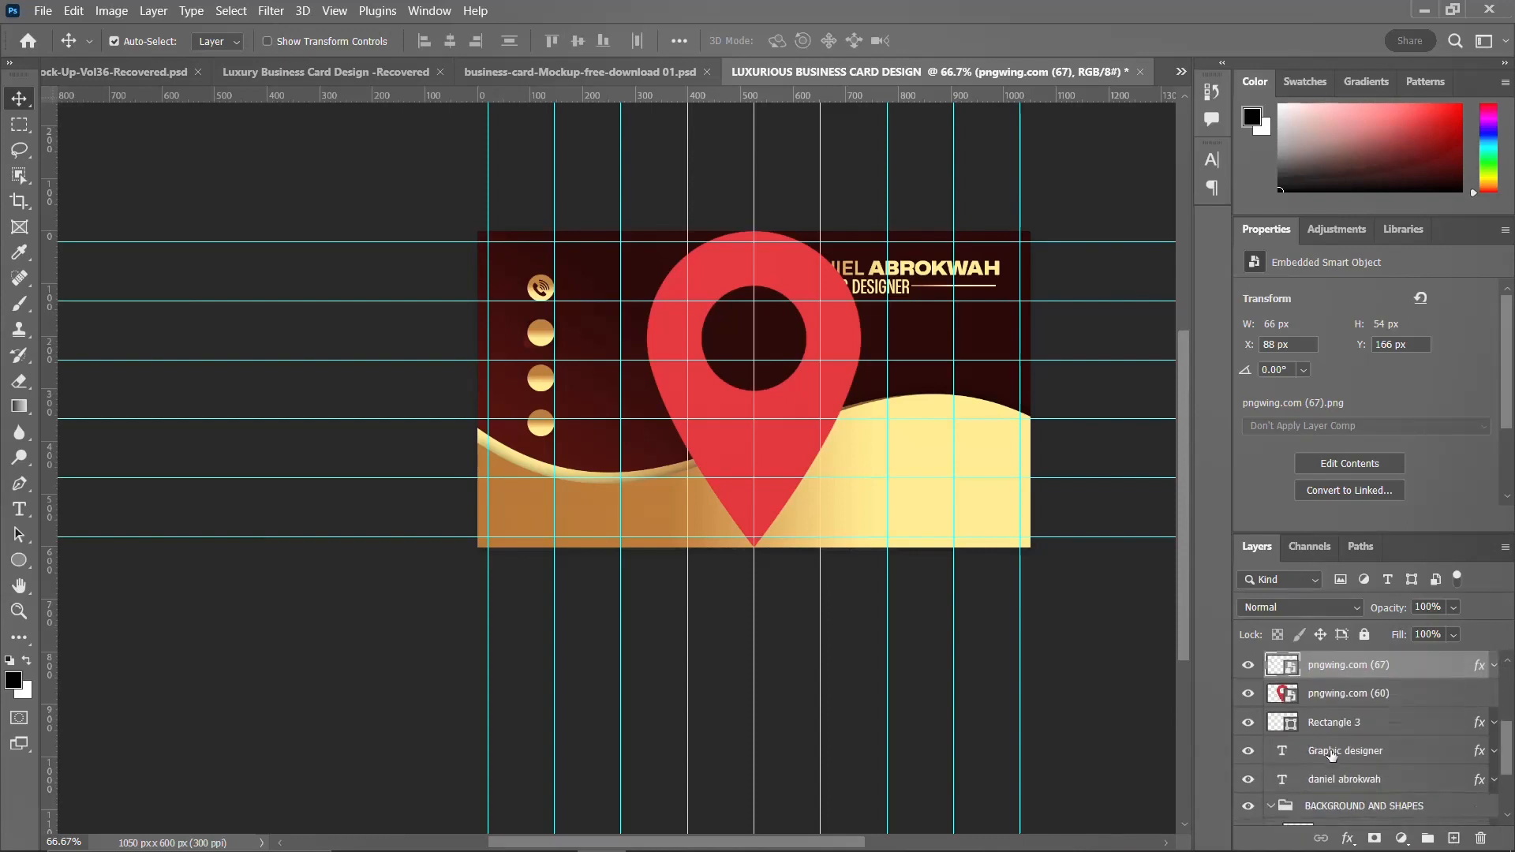
scroll(1331, 754, "up", 1)
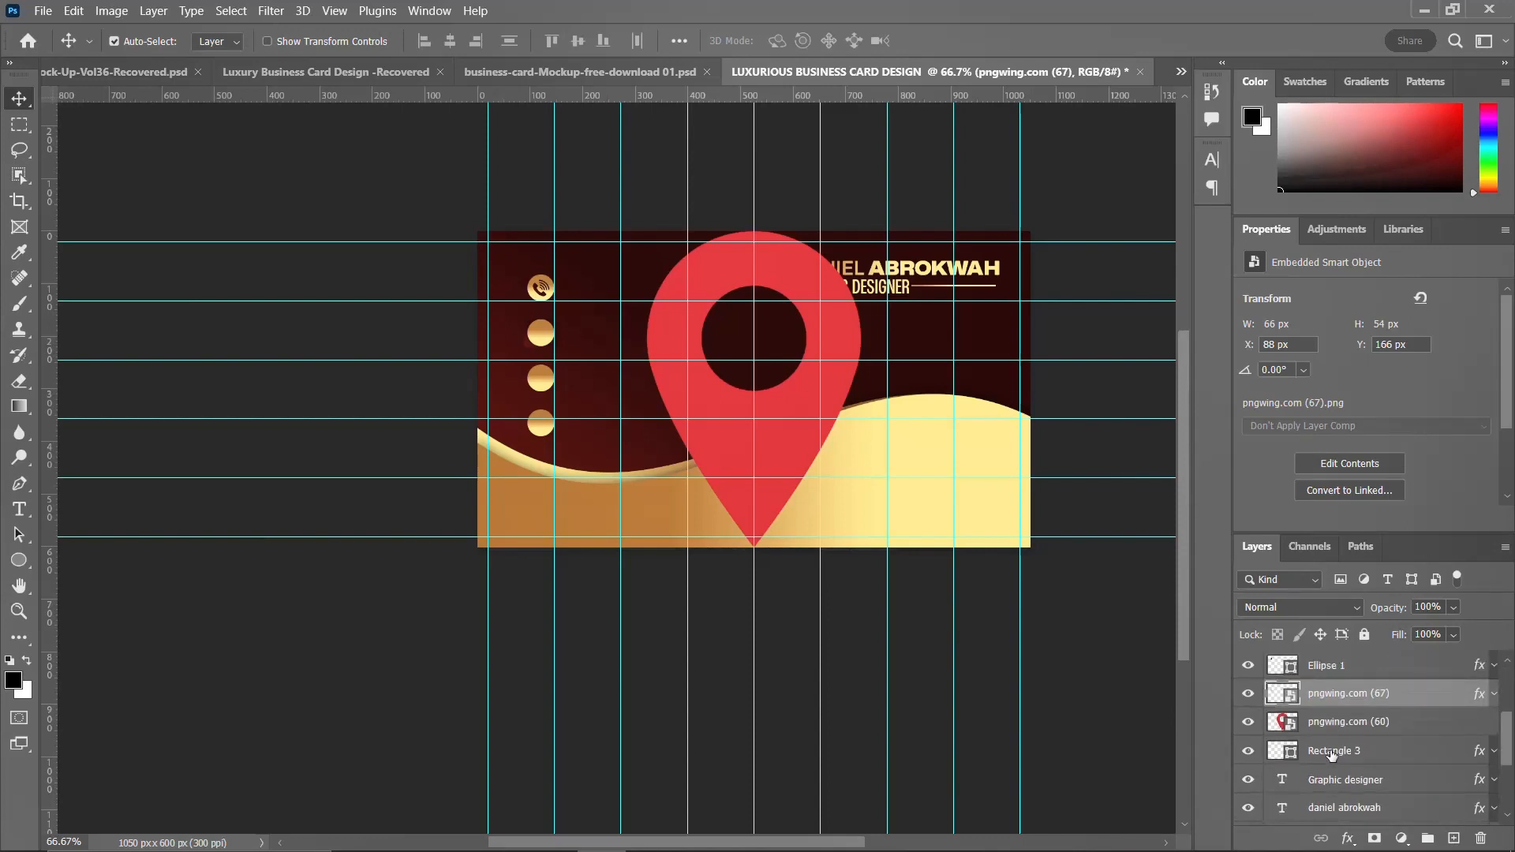
left_click(1246, 694)
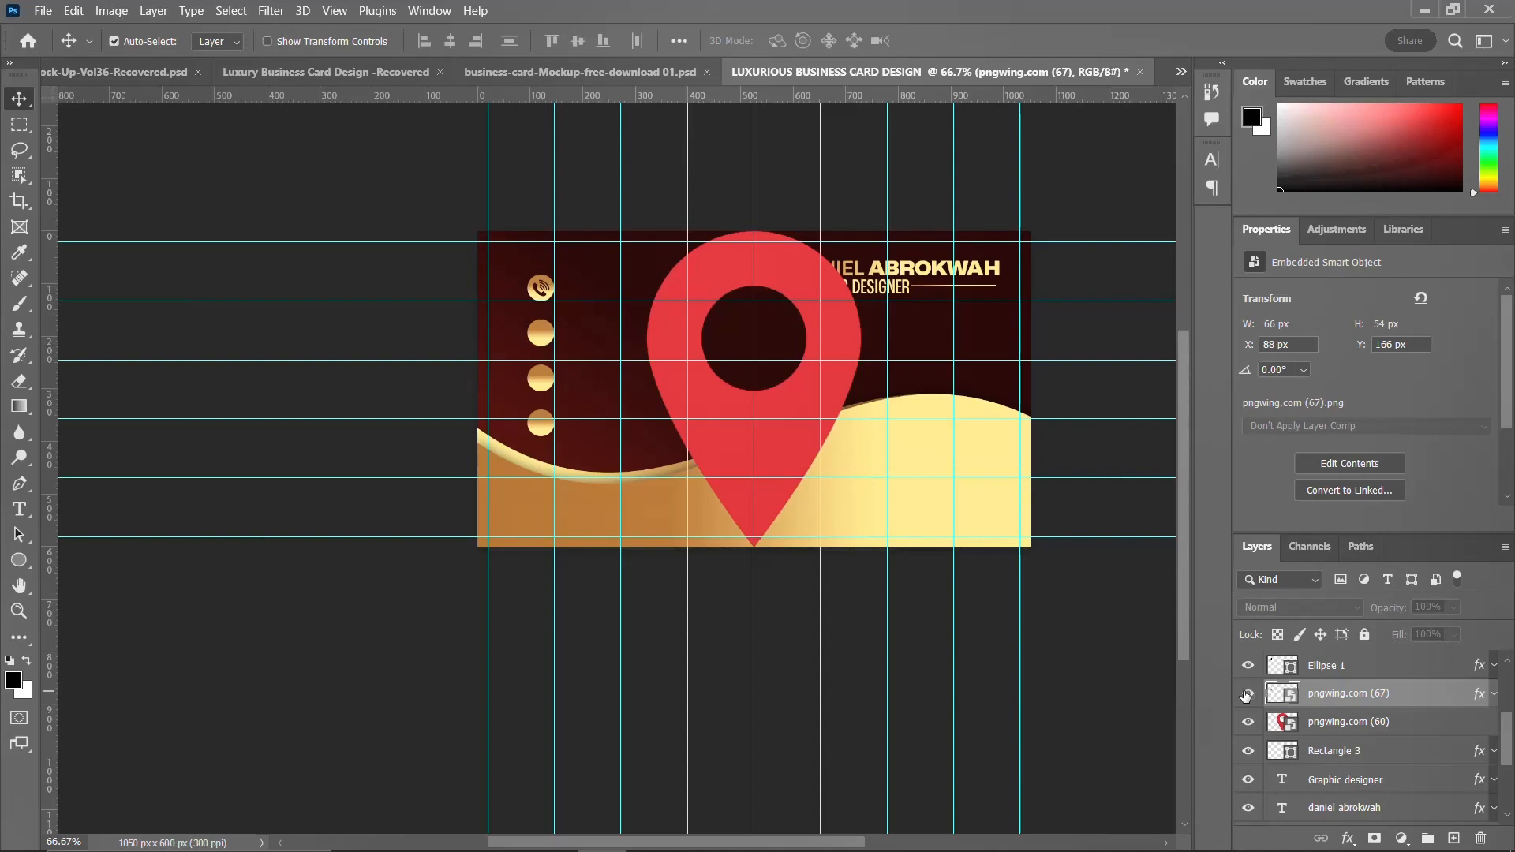
left_click(1247, 694)
key("ctrl+t")
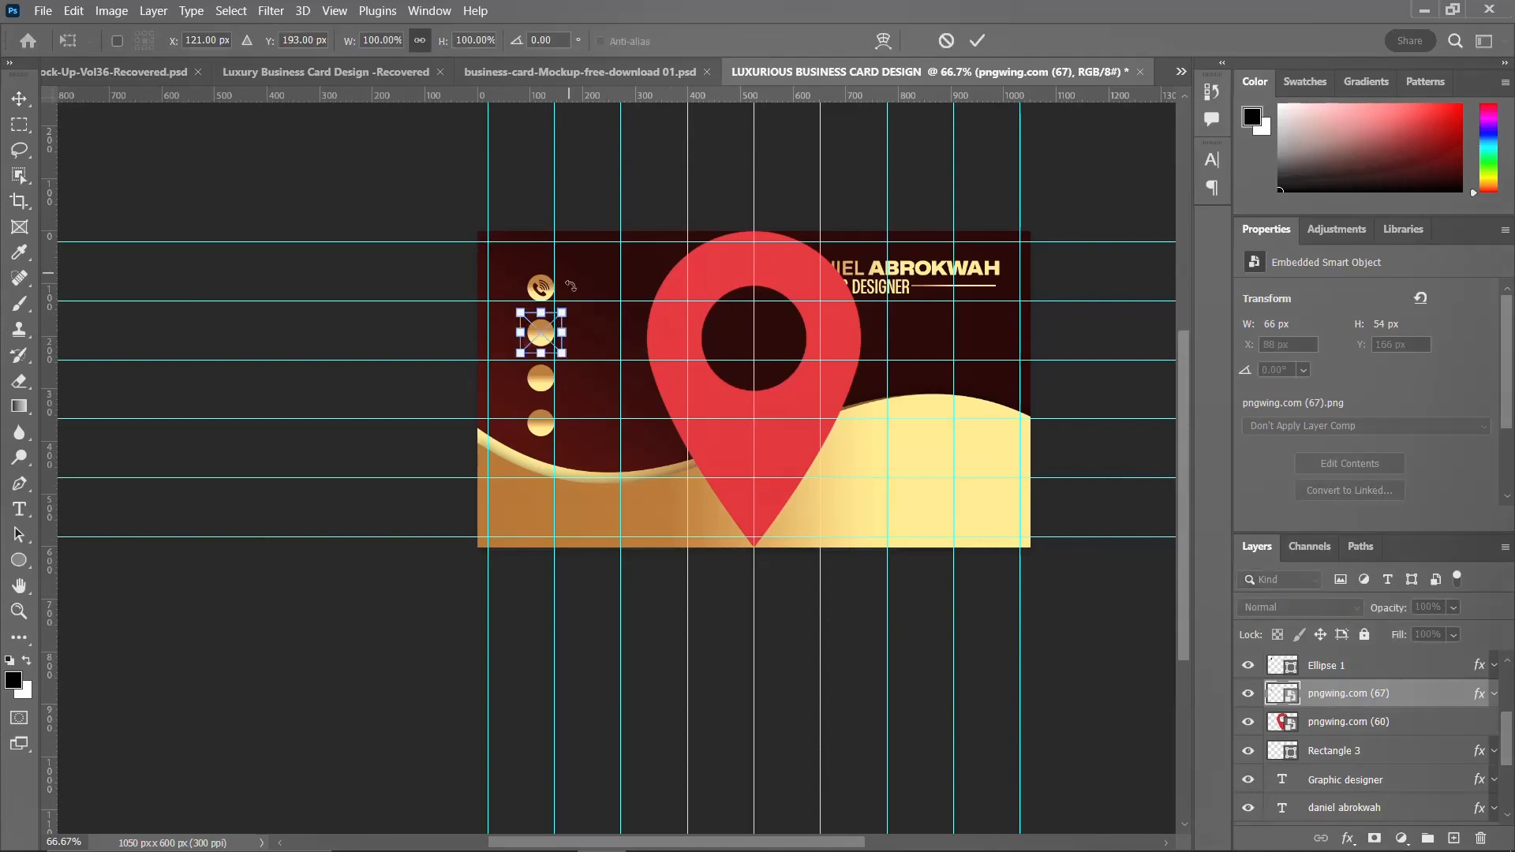
left_click_drag(561, 311, 562, 329)
key("Return")
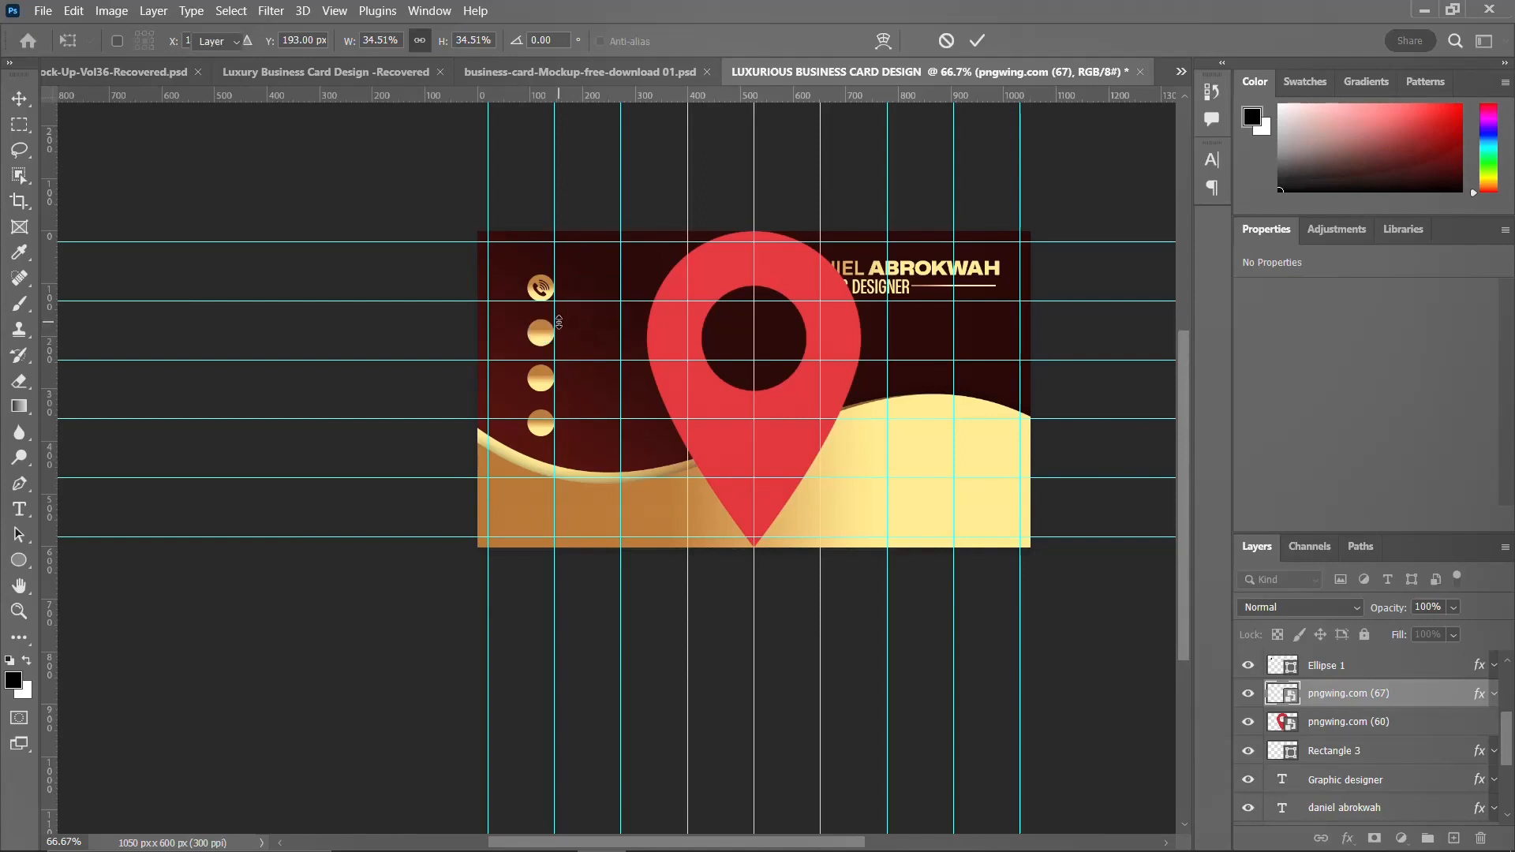
Step: Stack the email layer above the second circle and enlarge it slightly to 28 × 22 px
scroll(1341, 708, "up", 1)
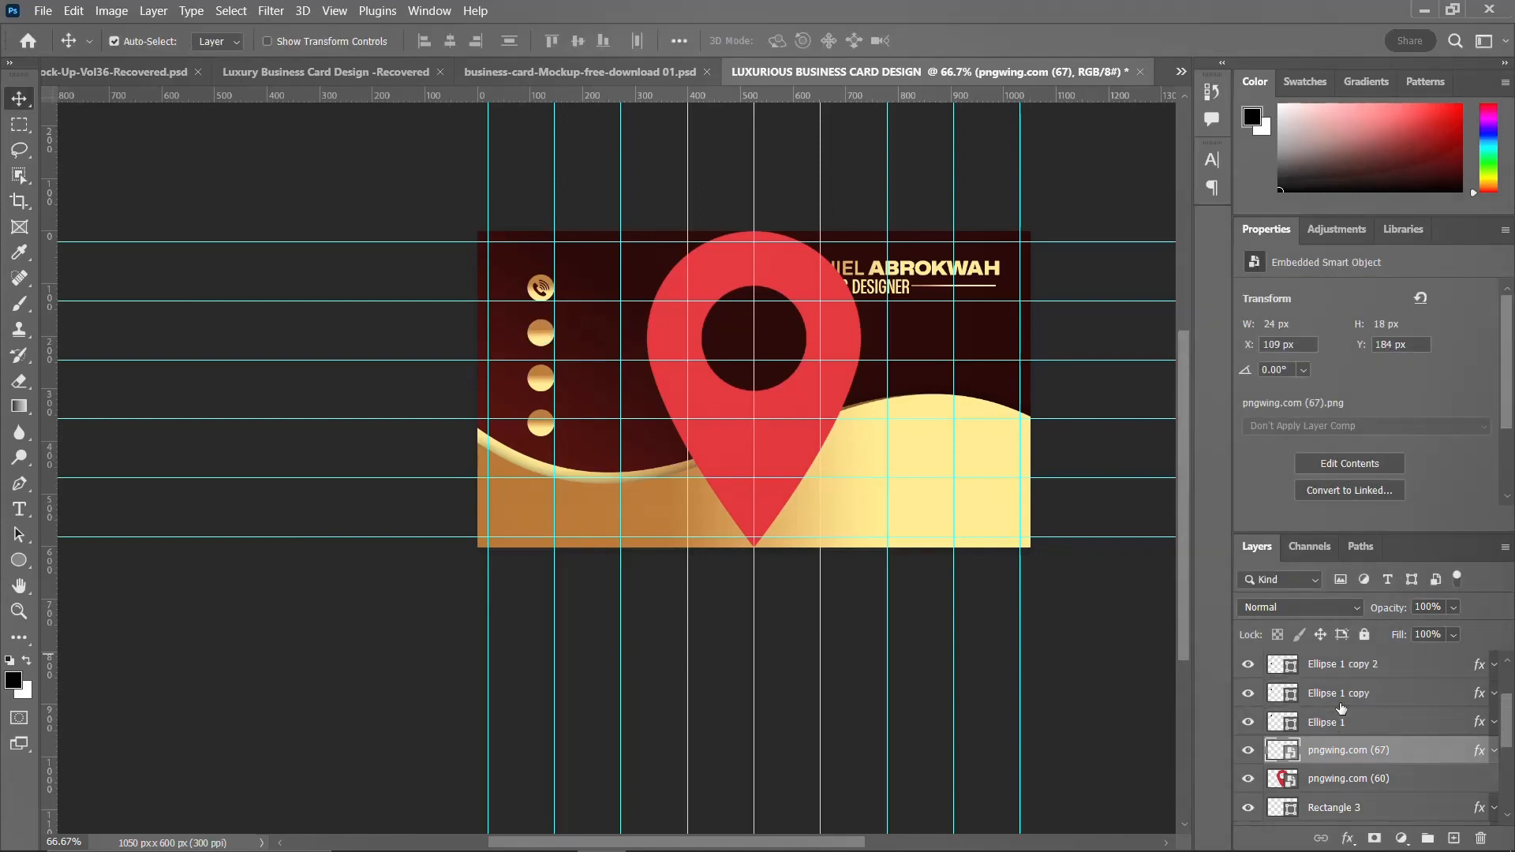
left_click_drag(1332, 755, 1342, 683)
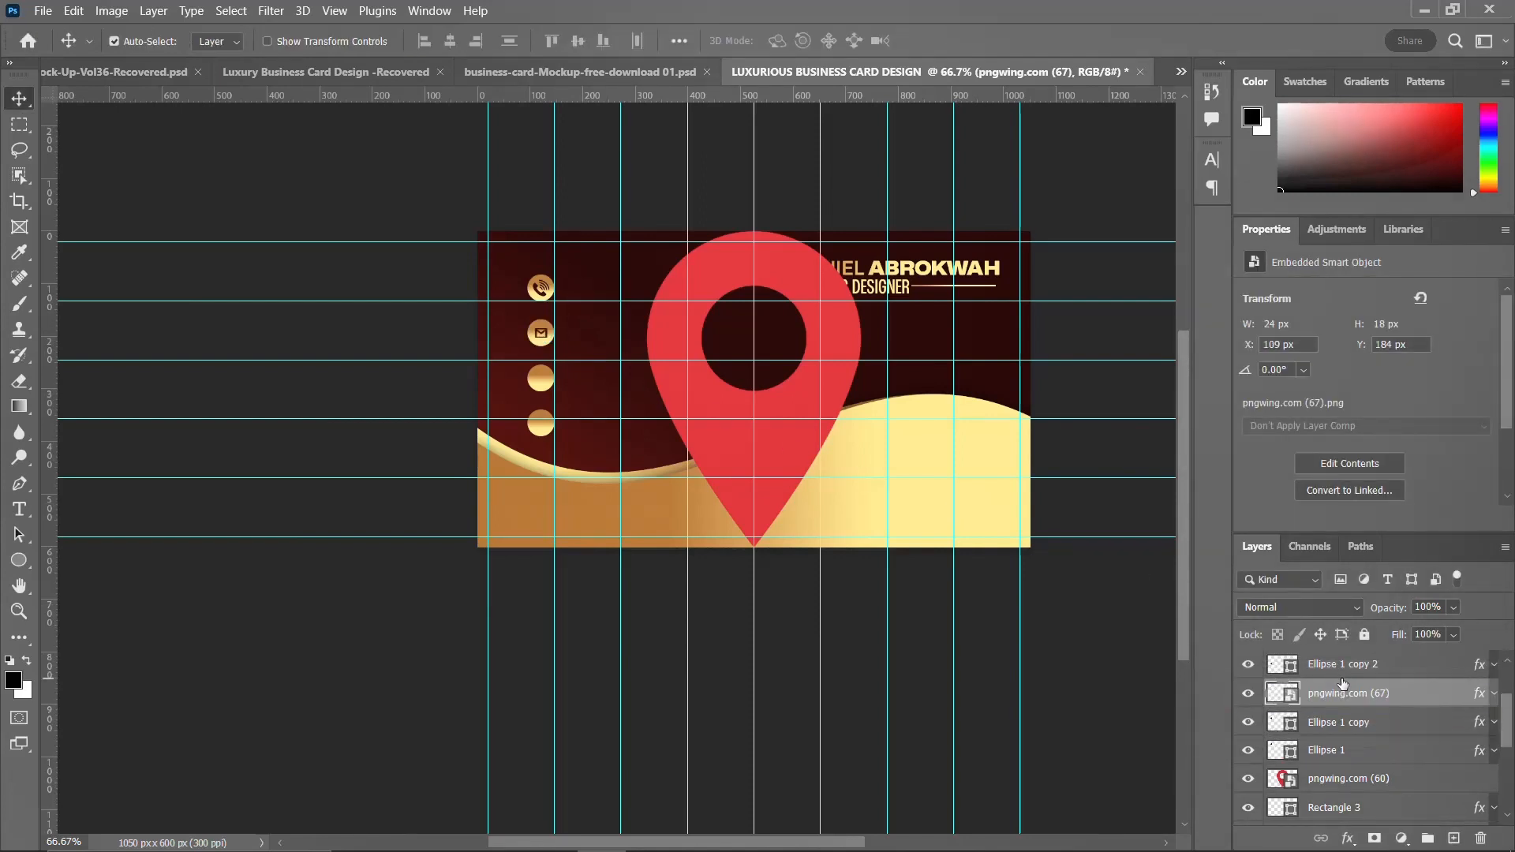
scroll(1342, 683, "up", 1)
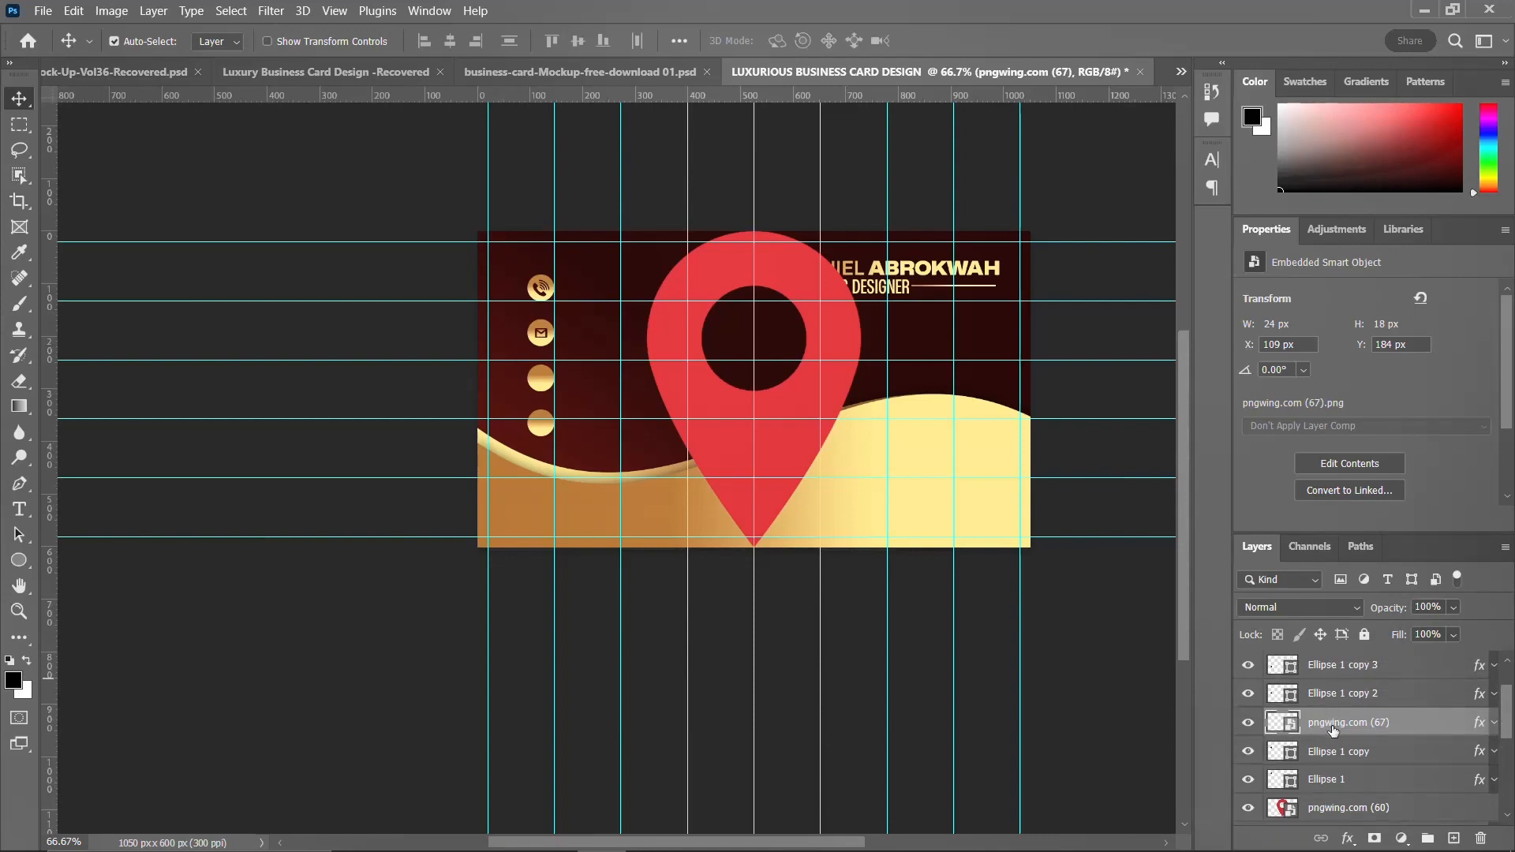
key("ctrl+t")
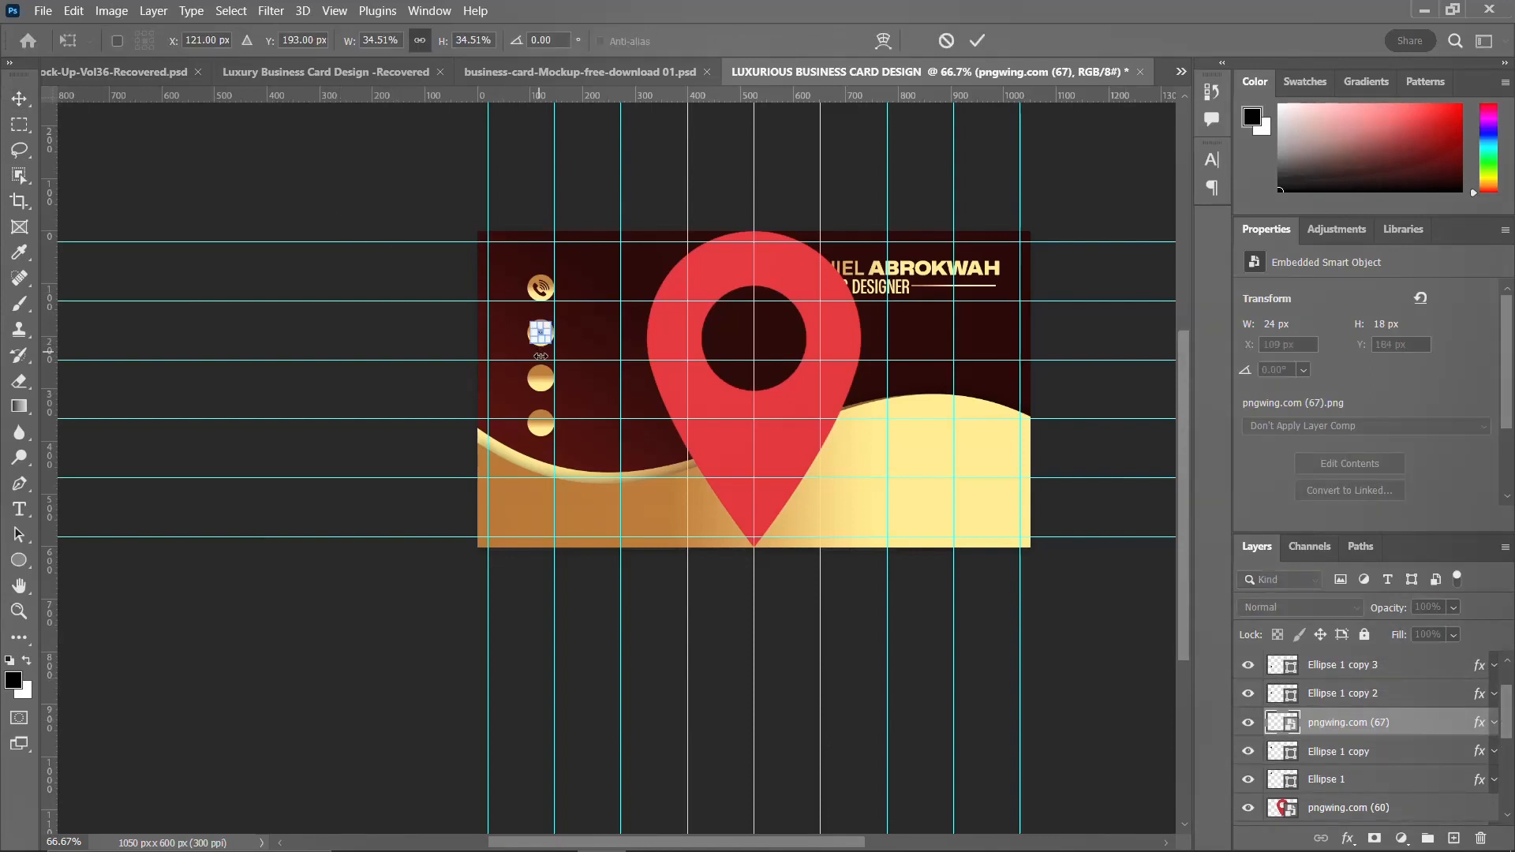
left_click_drag(554, 345, 552, 338)
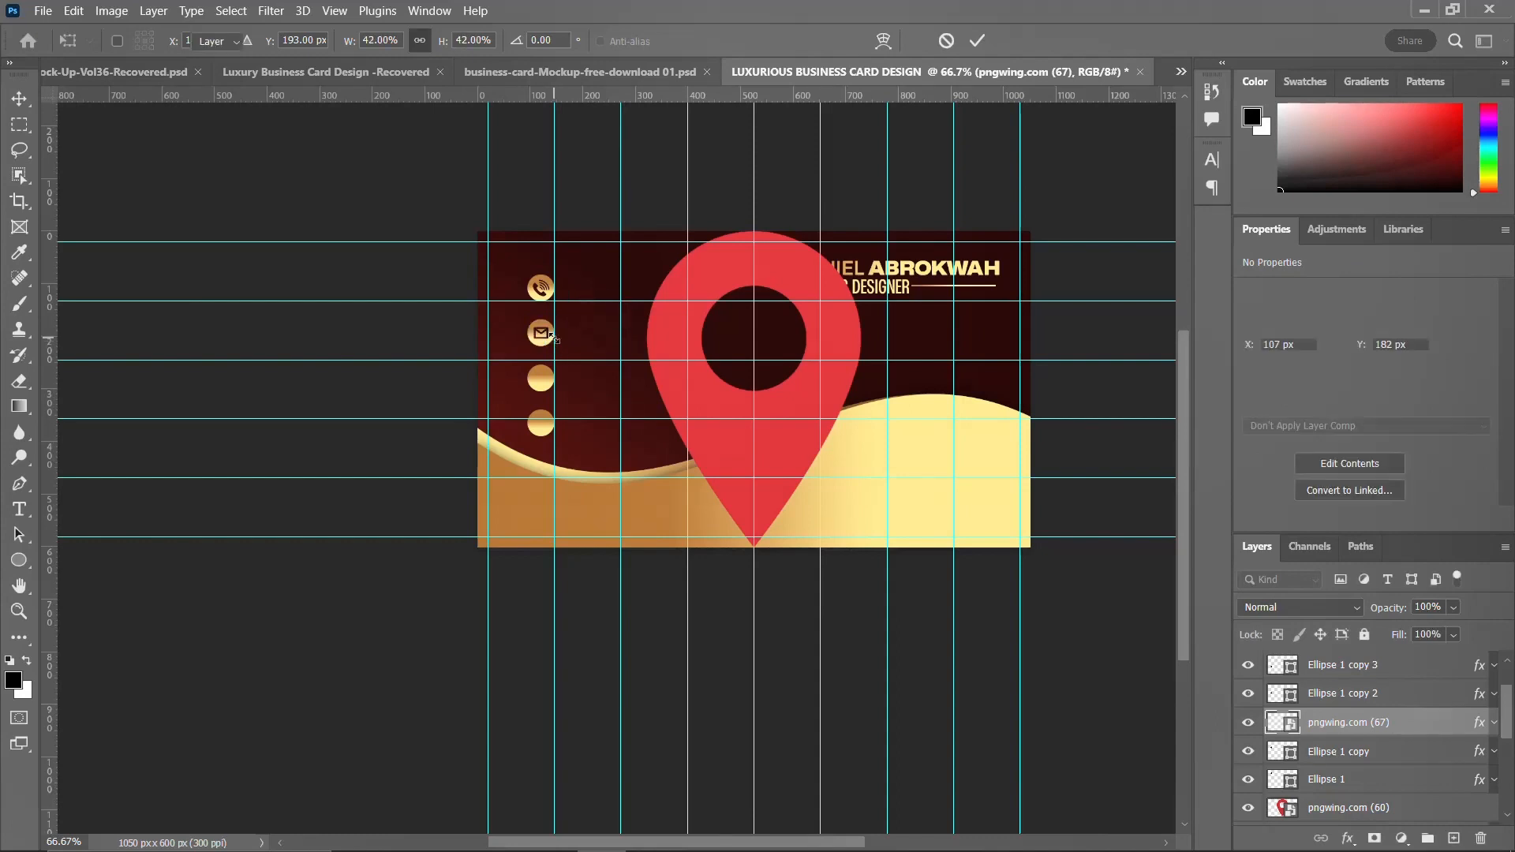
key("Return")
left_click(543, 385)
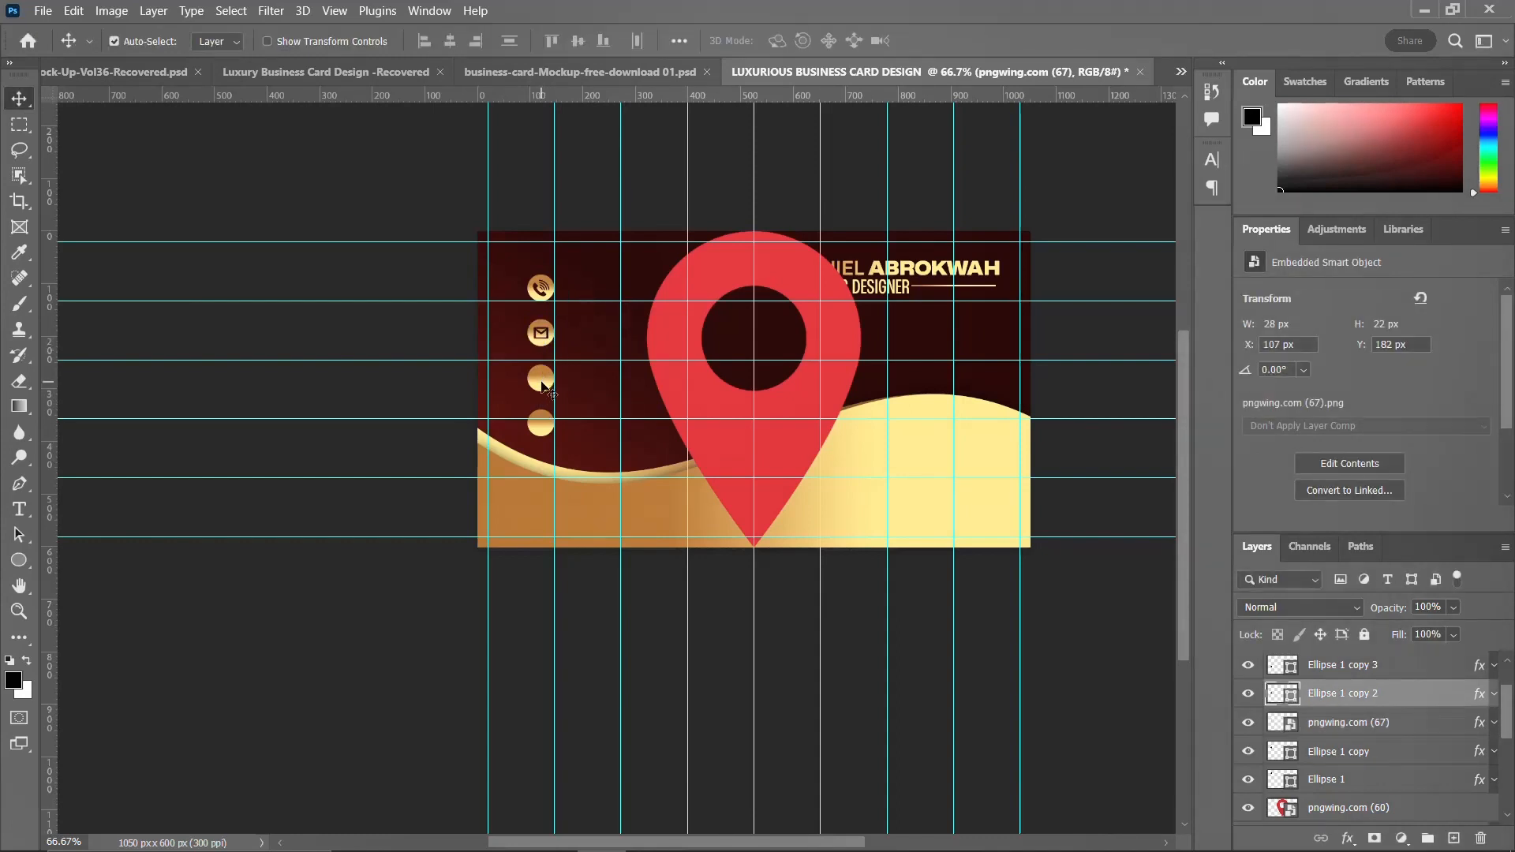
Step: Show the globe layer pngwing.com (51), give it the gold style and shrink it to 40 × 40 px
scroll(1298, 701, "up", 1)
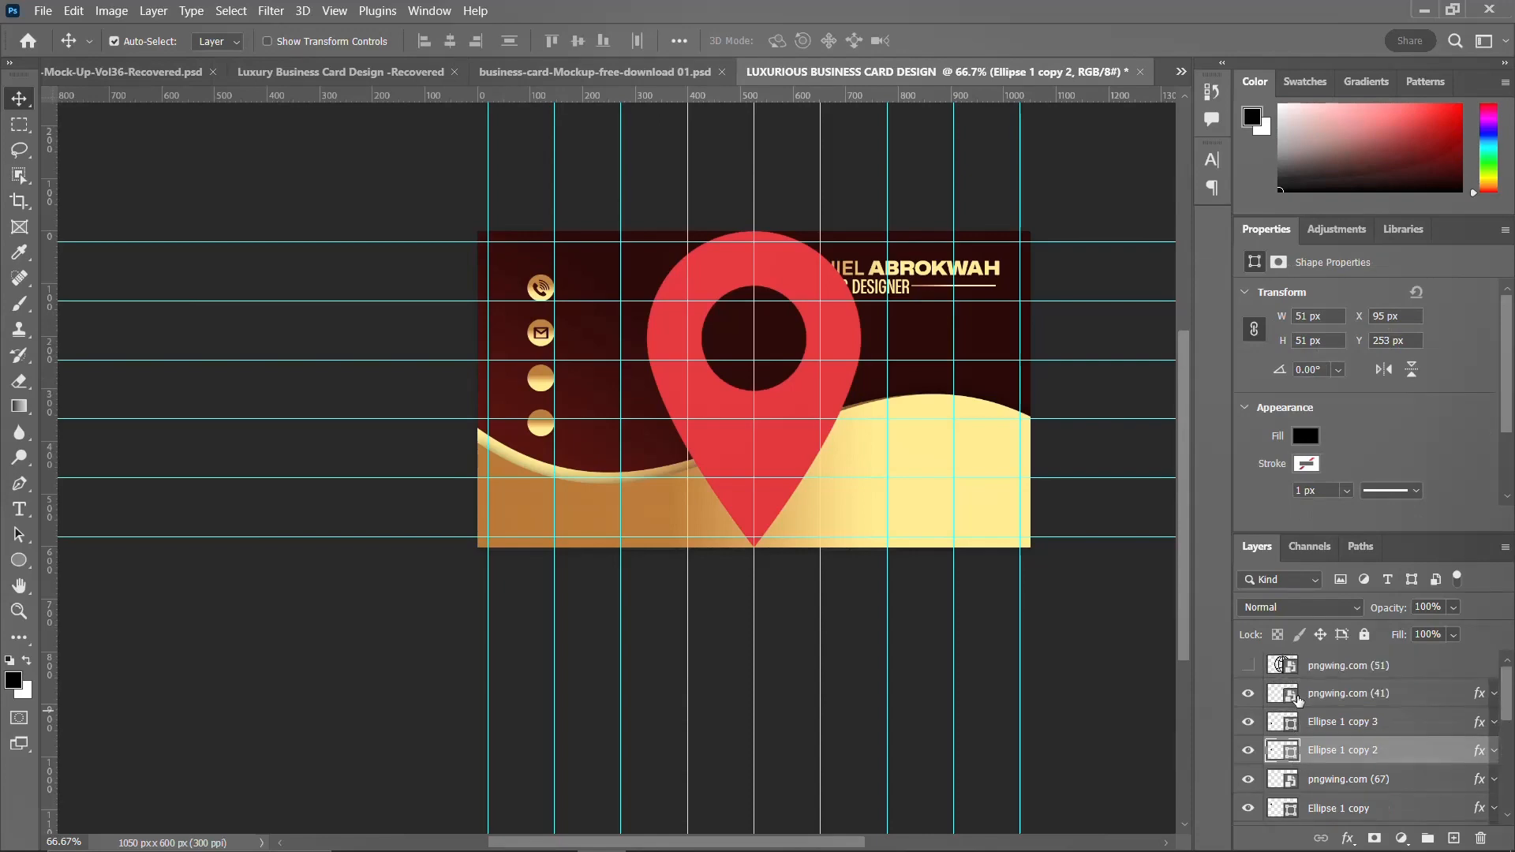
left_click(1247, 667)
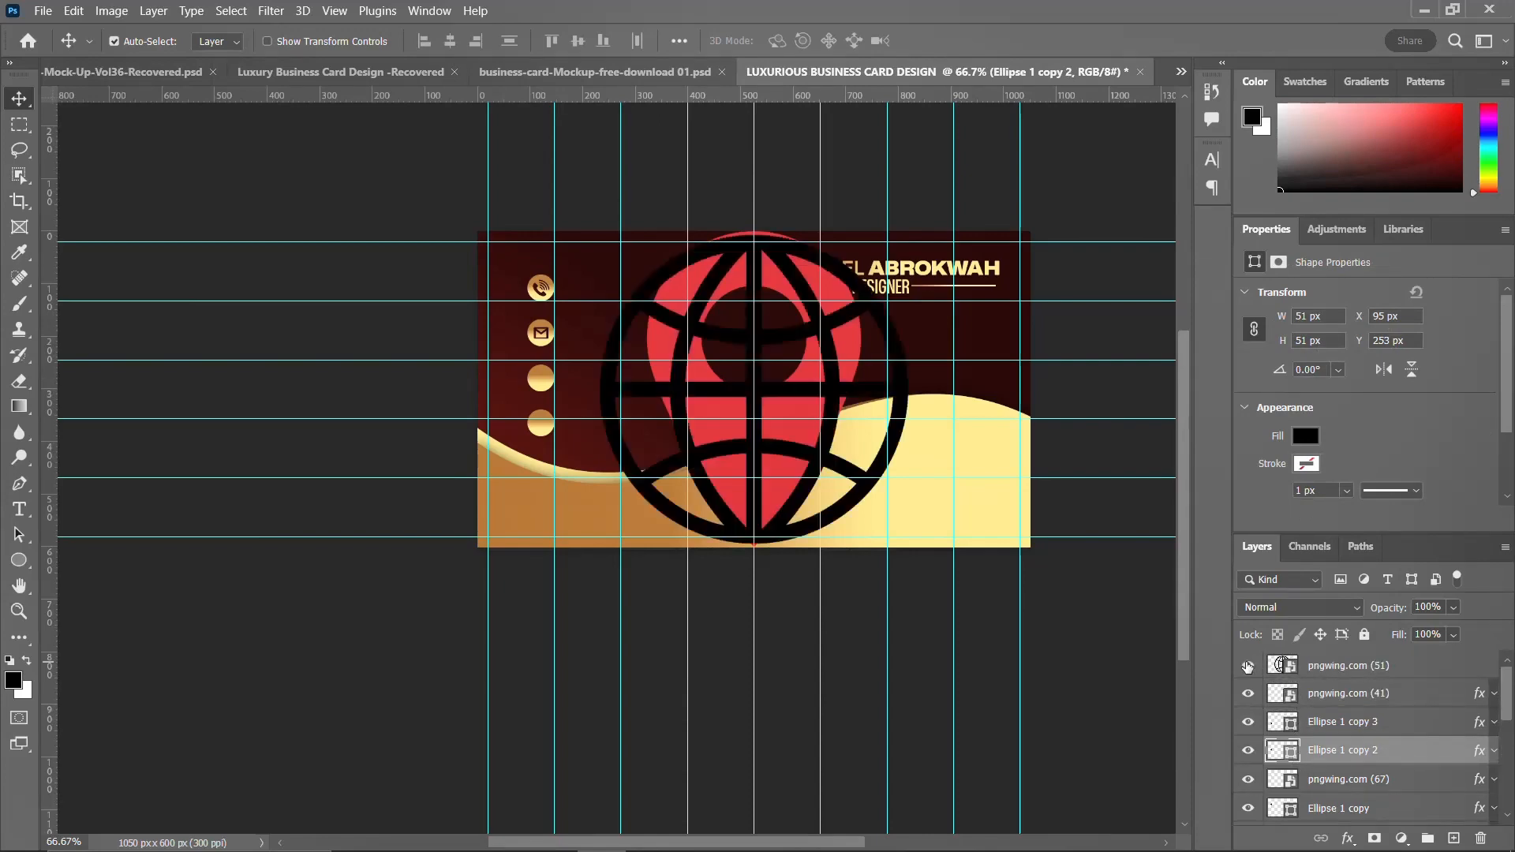
right_click(1327, 668)
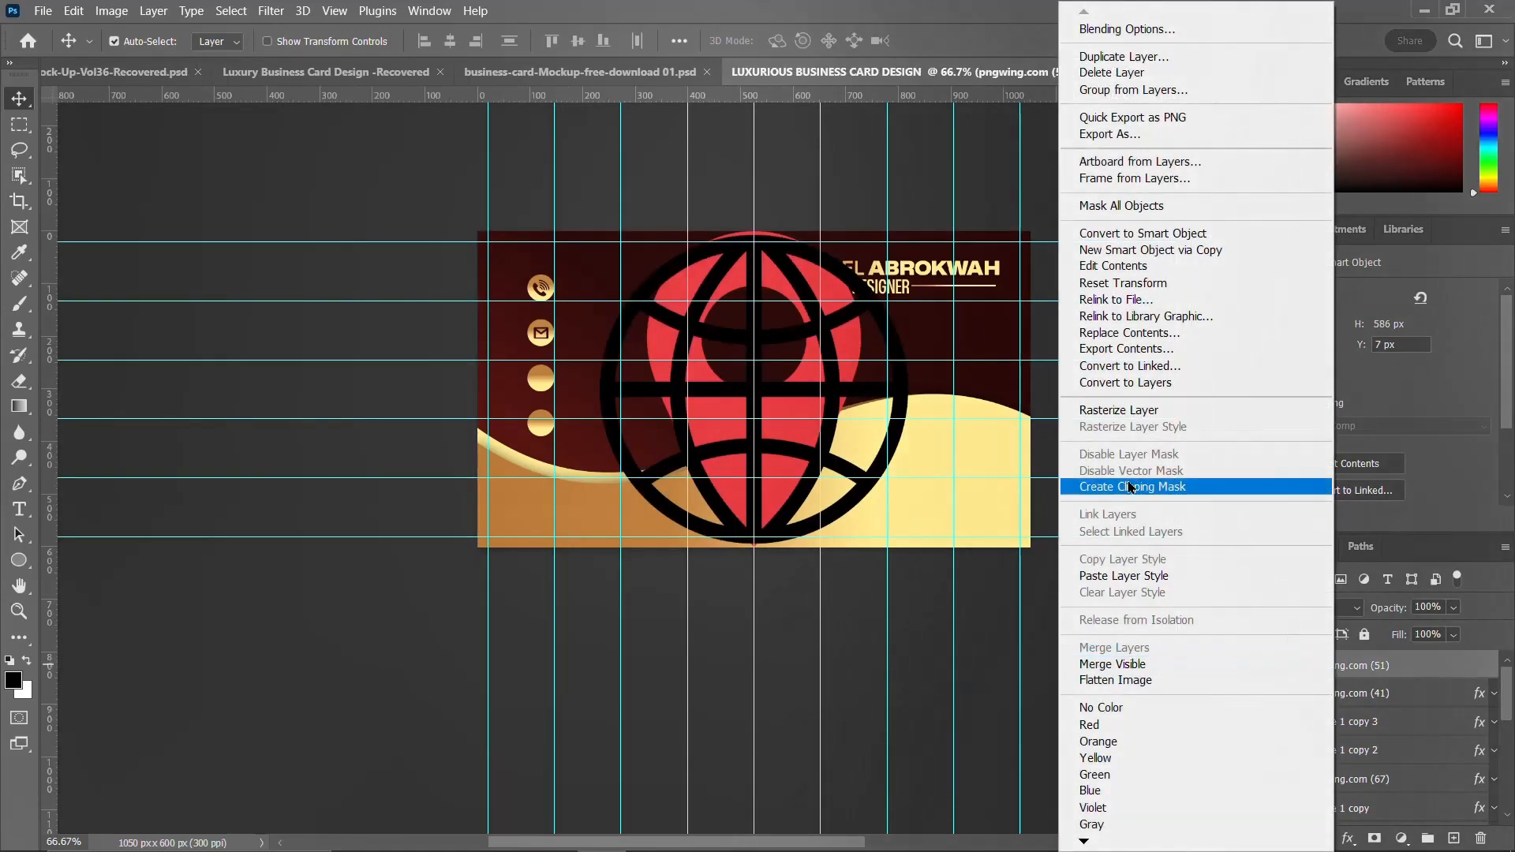
left_click(1129, 576)
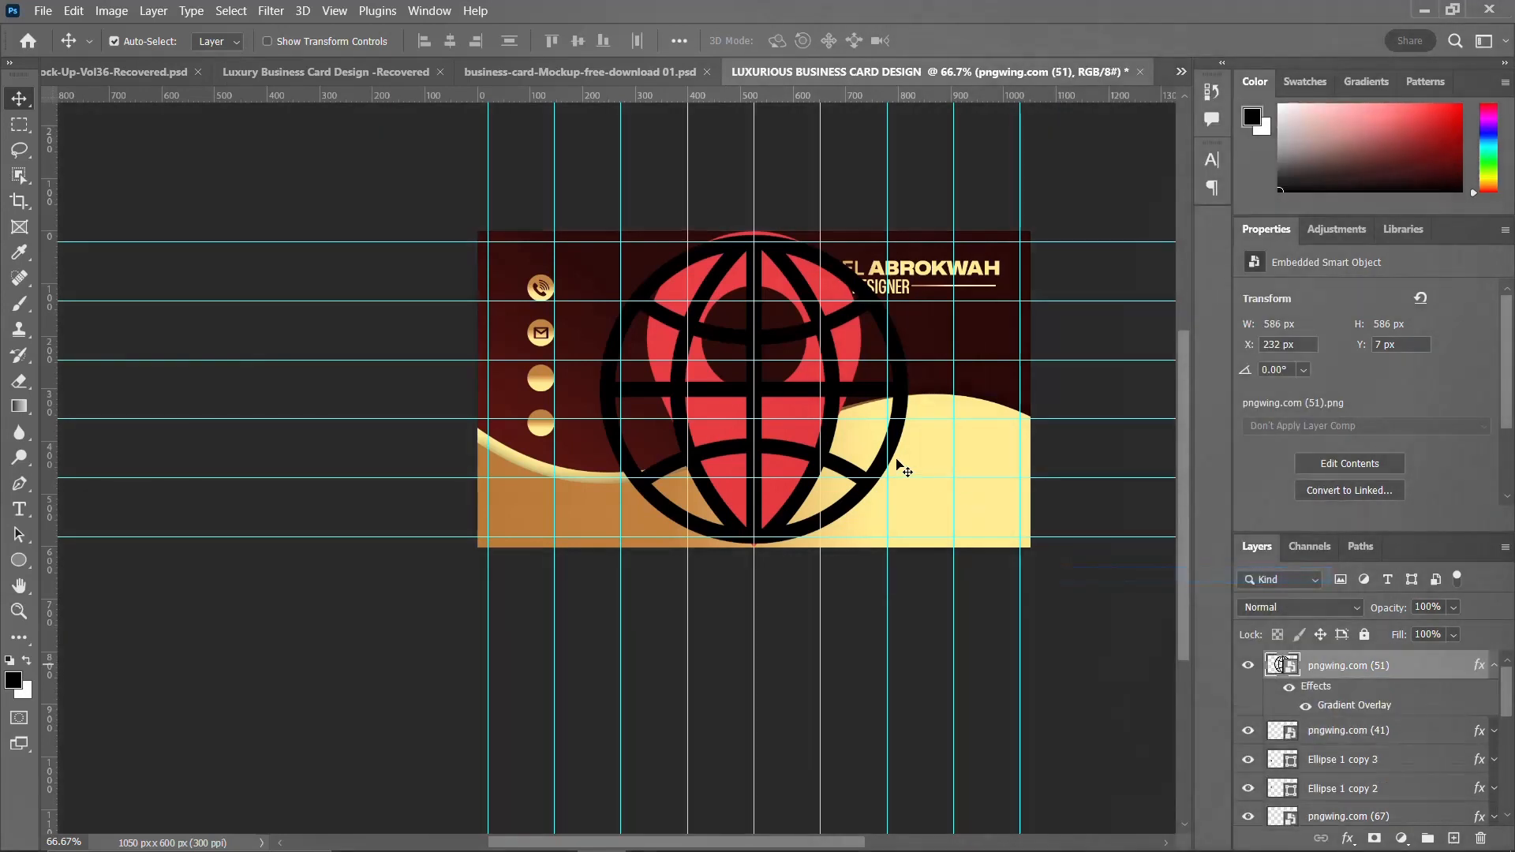
key("ctrl+t")
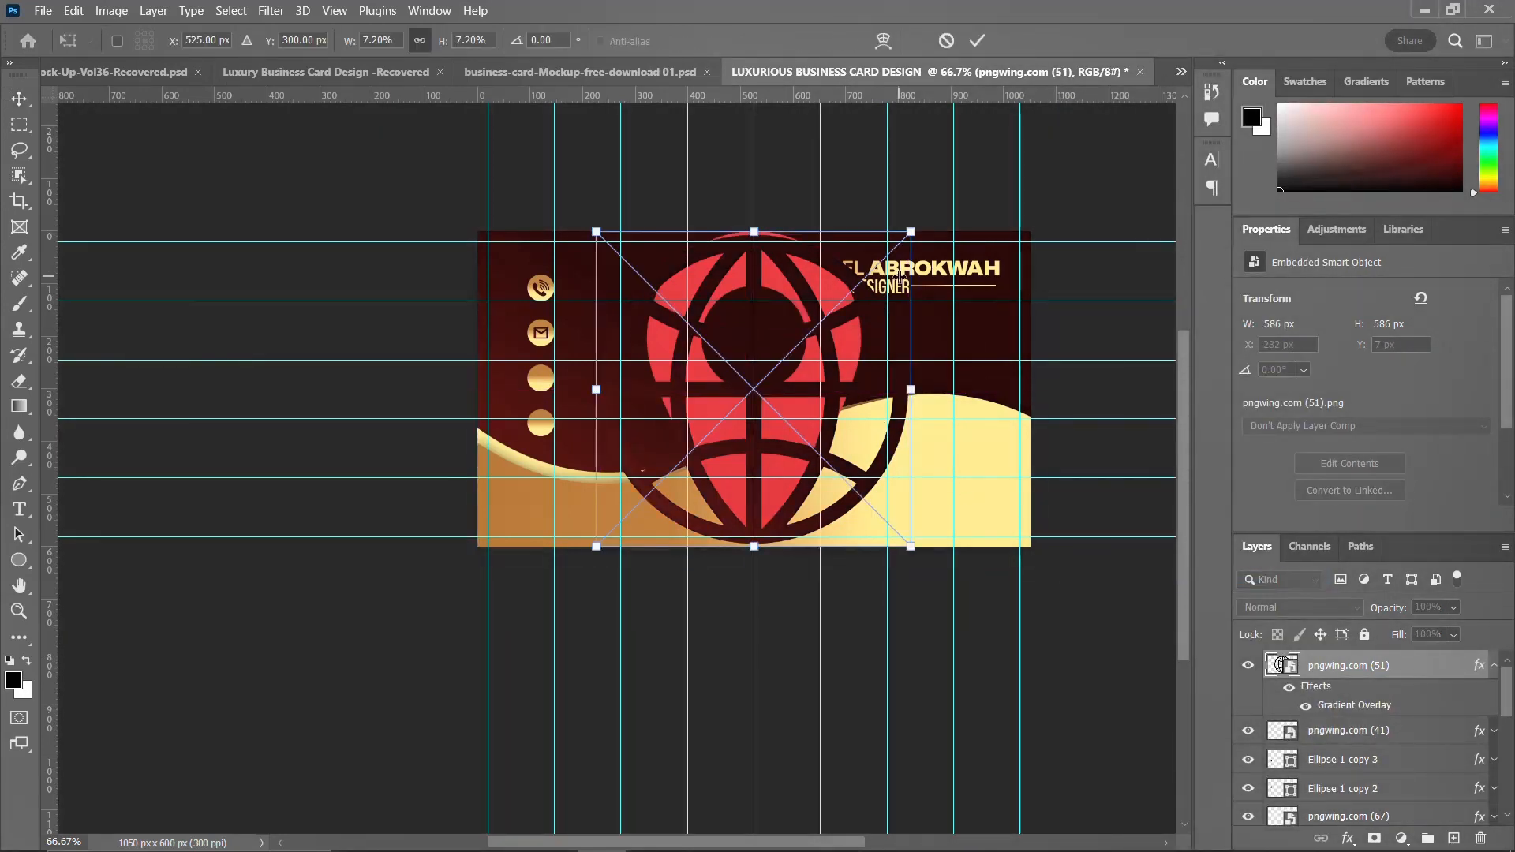
left_click_drag(911, 231, 764, 375)
key("Return")
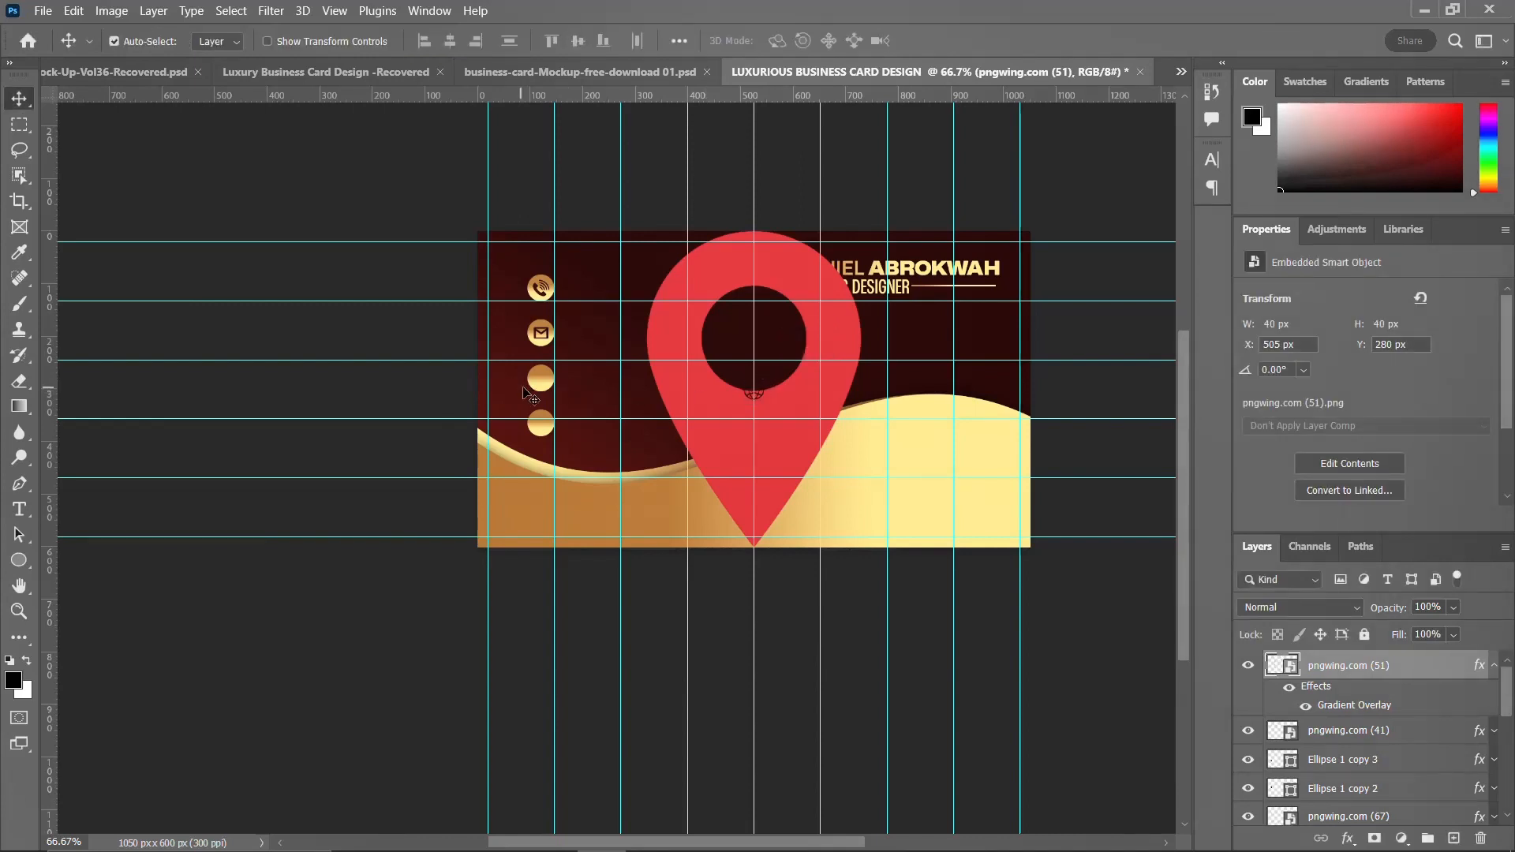
left_click(1494, 664)
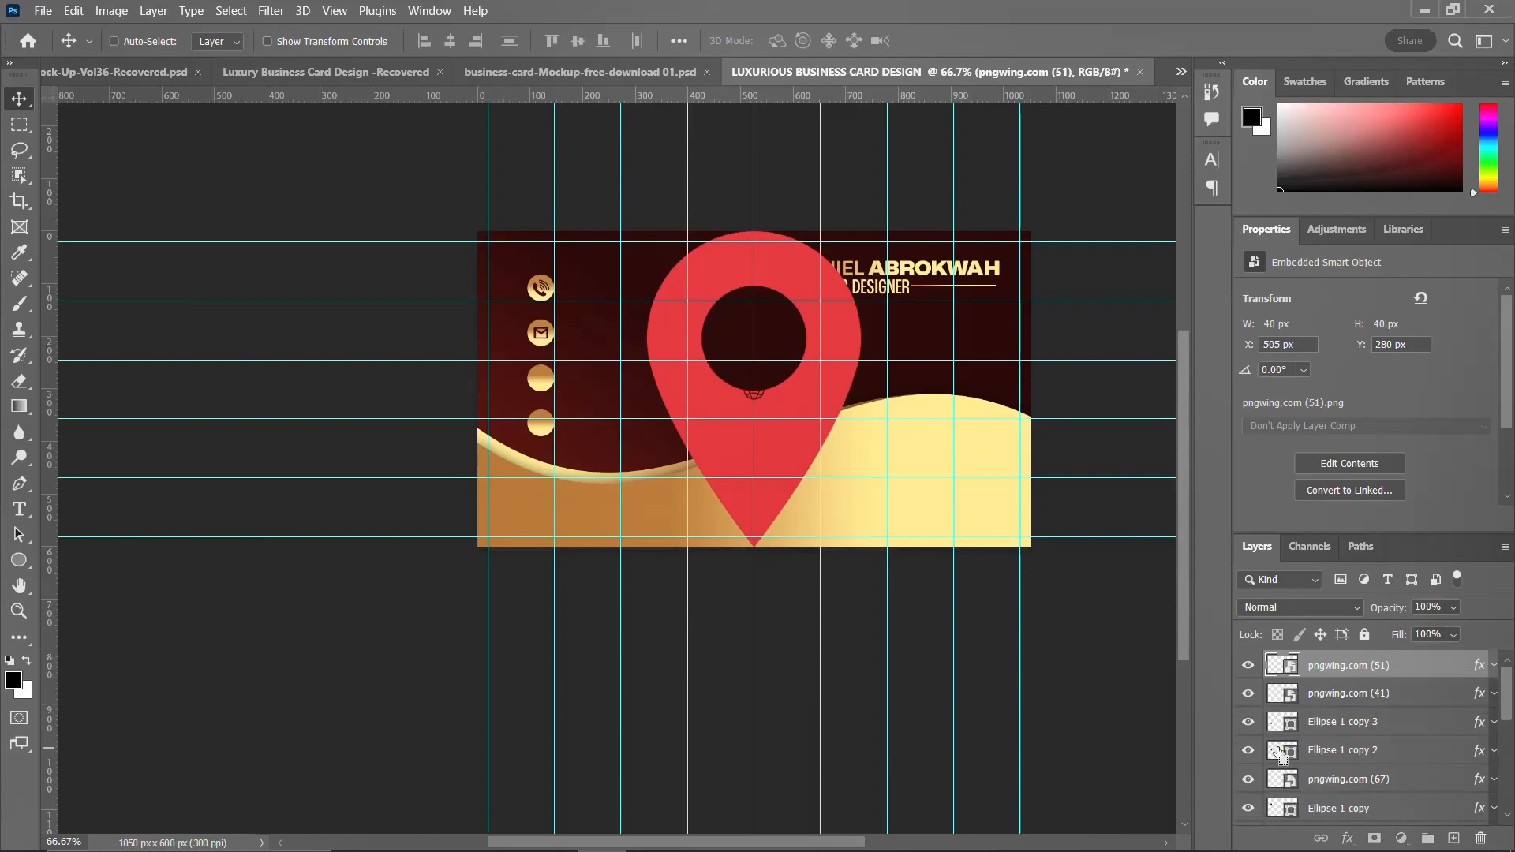
Step: Centre the globe horizontally and vertically inside the third gold circle
left_click(1278, 751, "ctrl")
left_click(578, 41)
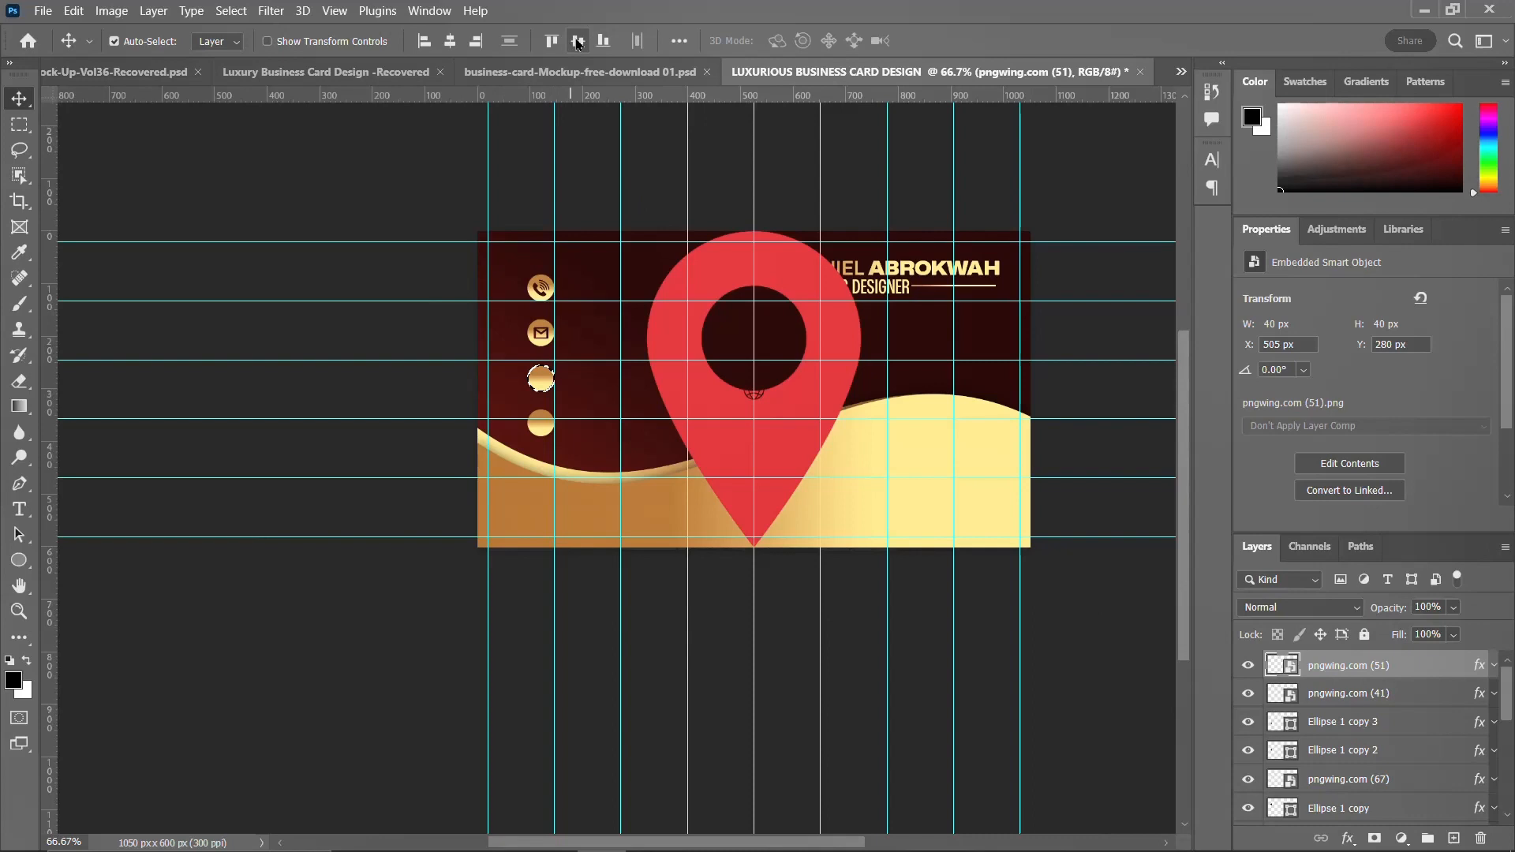
left_click(457, 41)
key("ctrl+d")
left_click(542, 429)
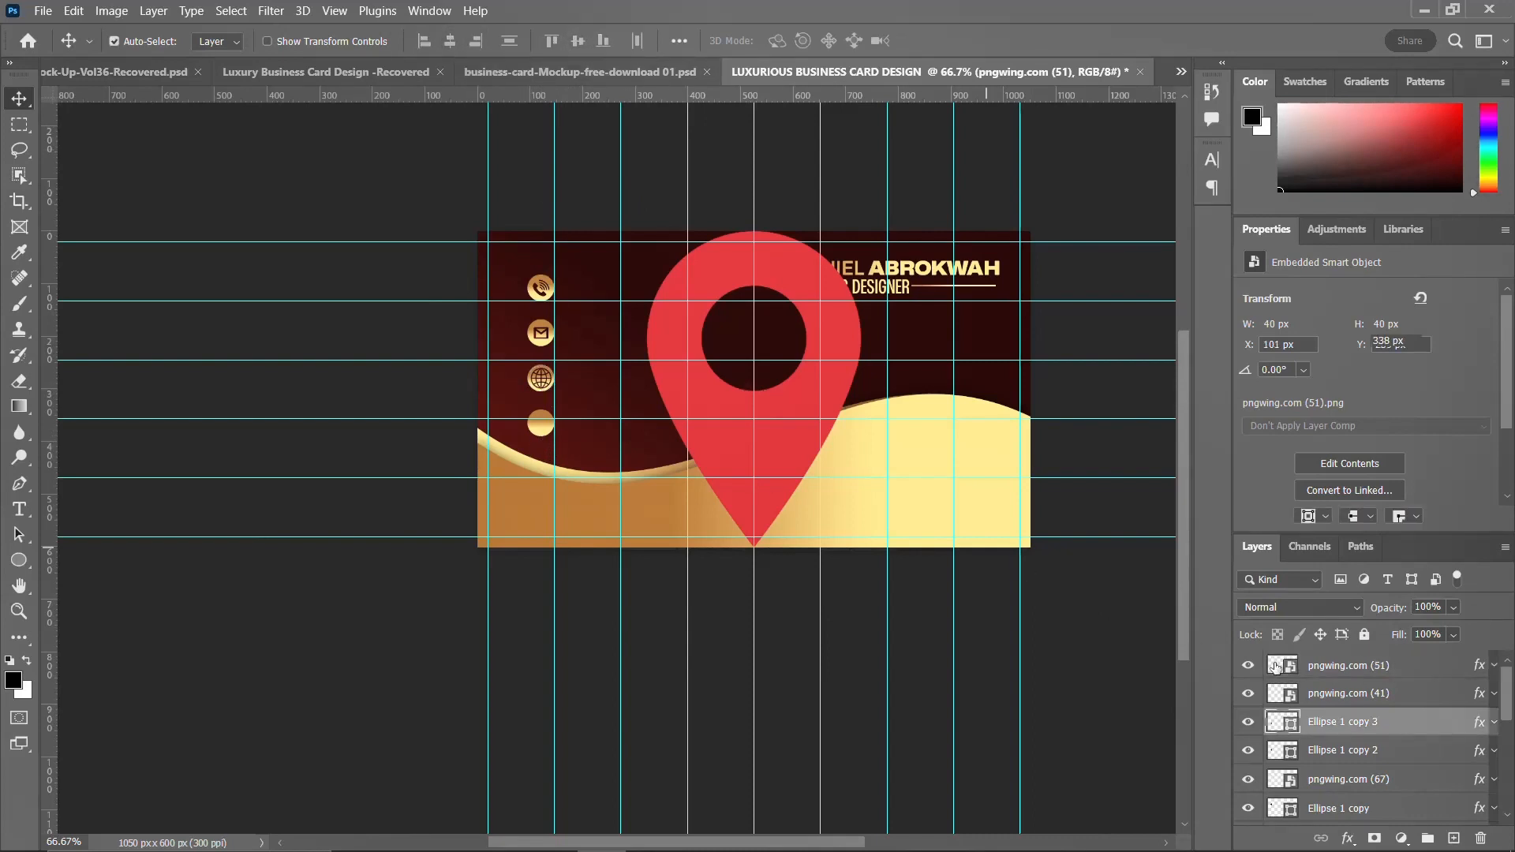
Step: Paste the gold style onto the red location pin pngwing.com (60) and shrink it to icon size
scroll(1404, 749, "down", 2)
left_click(1454, 809)
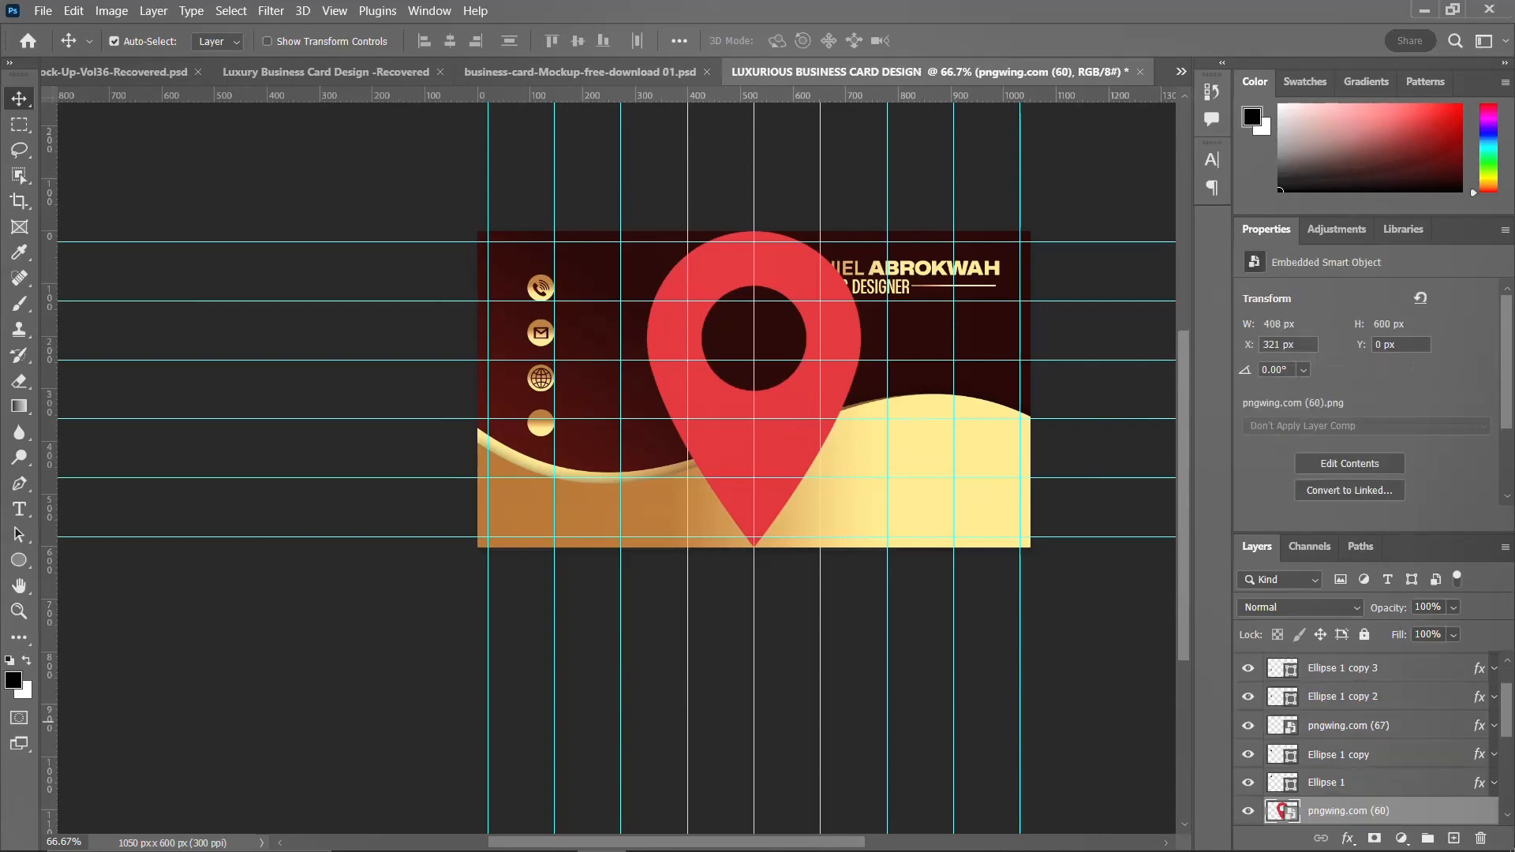
right_click(1427, 822)
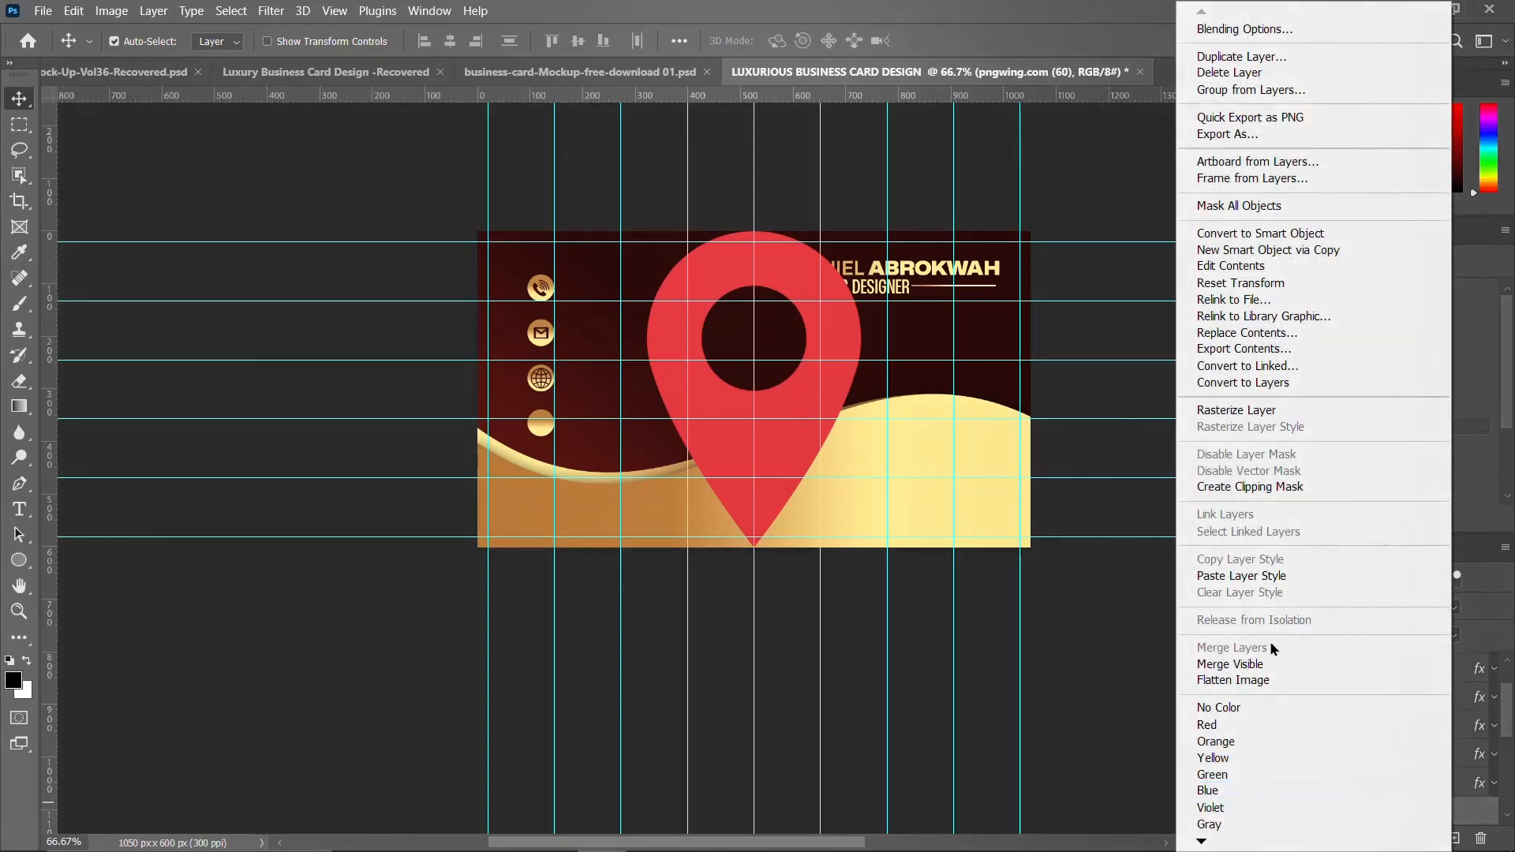
left_click(1240, 576)
key("ctrl+t")
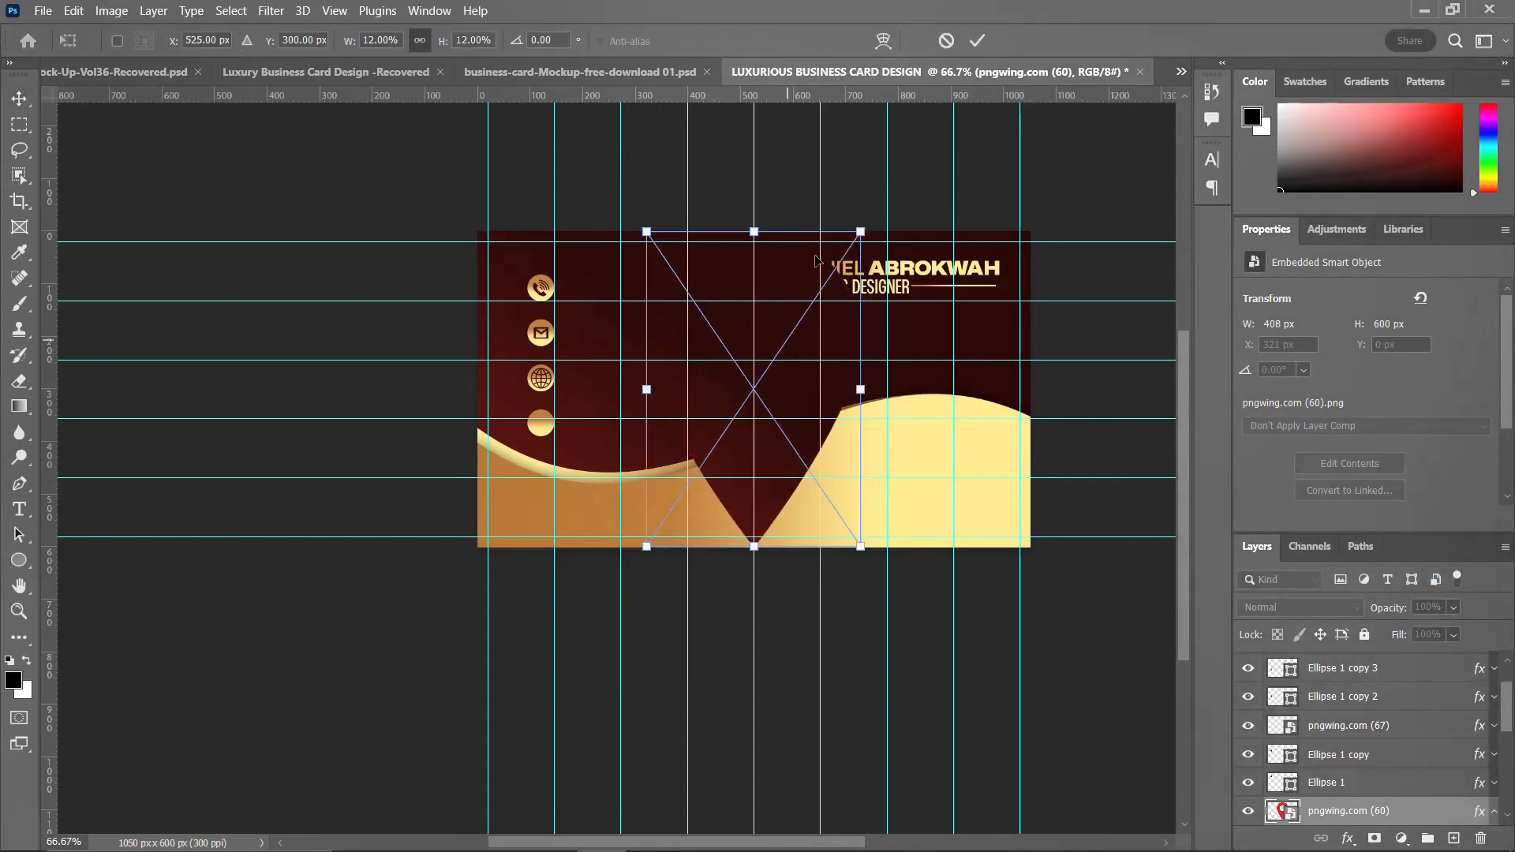
left_click_drag(862, 232, 753, 369)
key("Return")
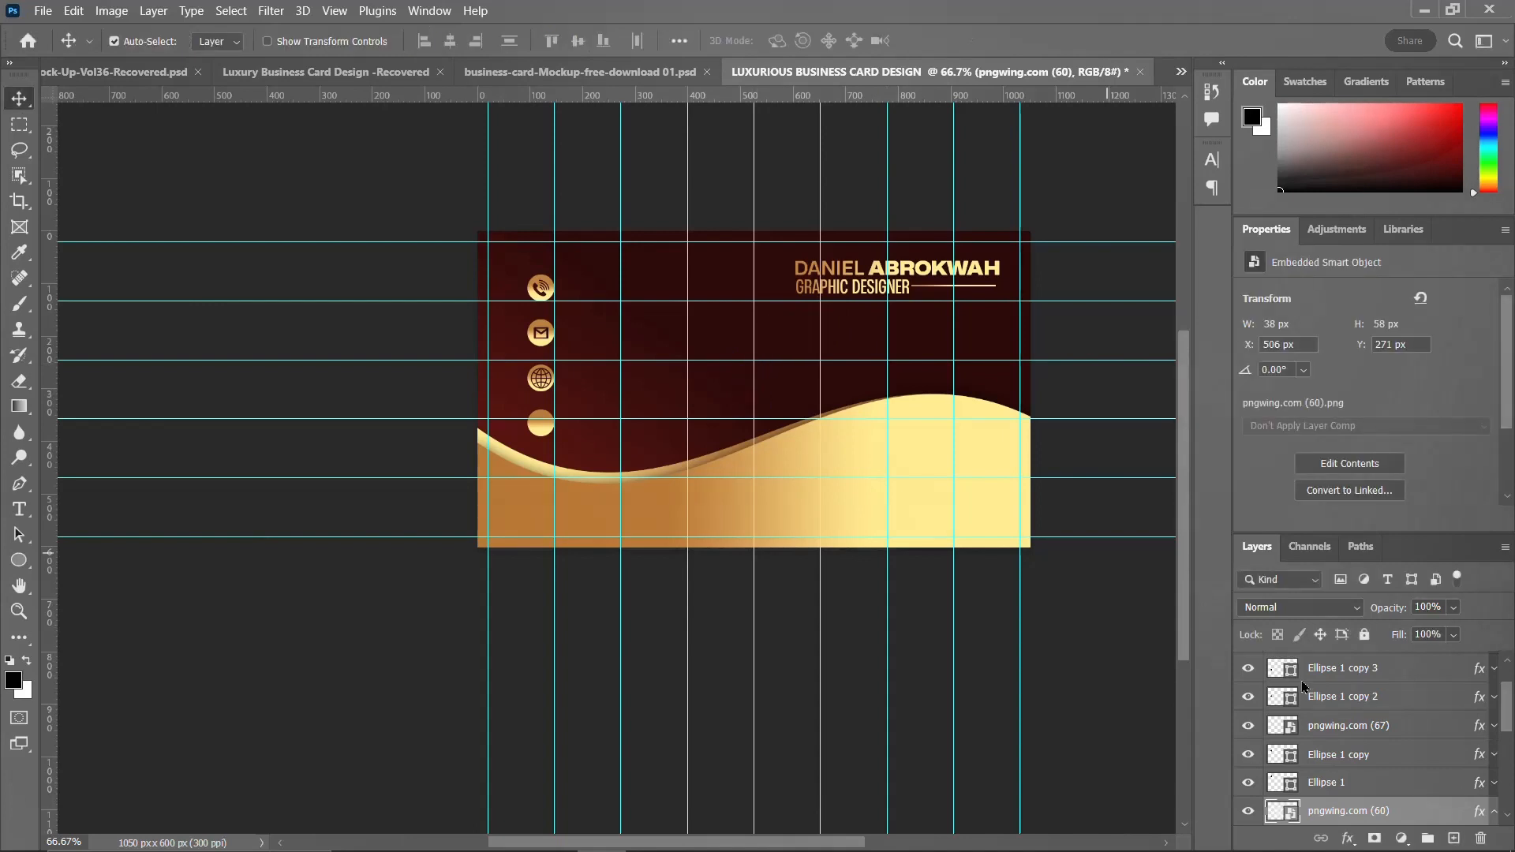
Step: Move the pin layer up, centre it on the fourth circle and trim it to 32 × 46 px
scroll(1347, 726, "up", 1)
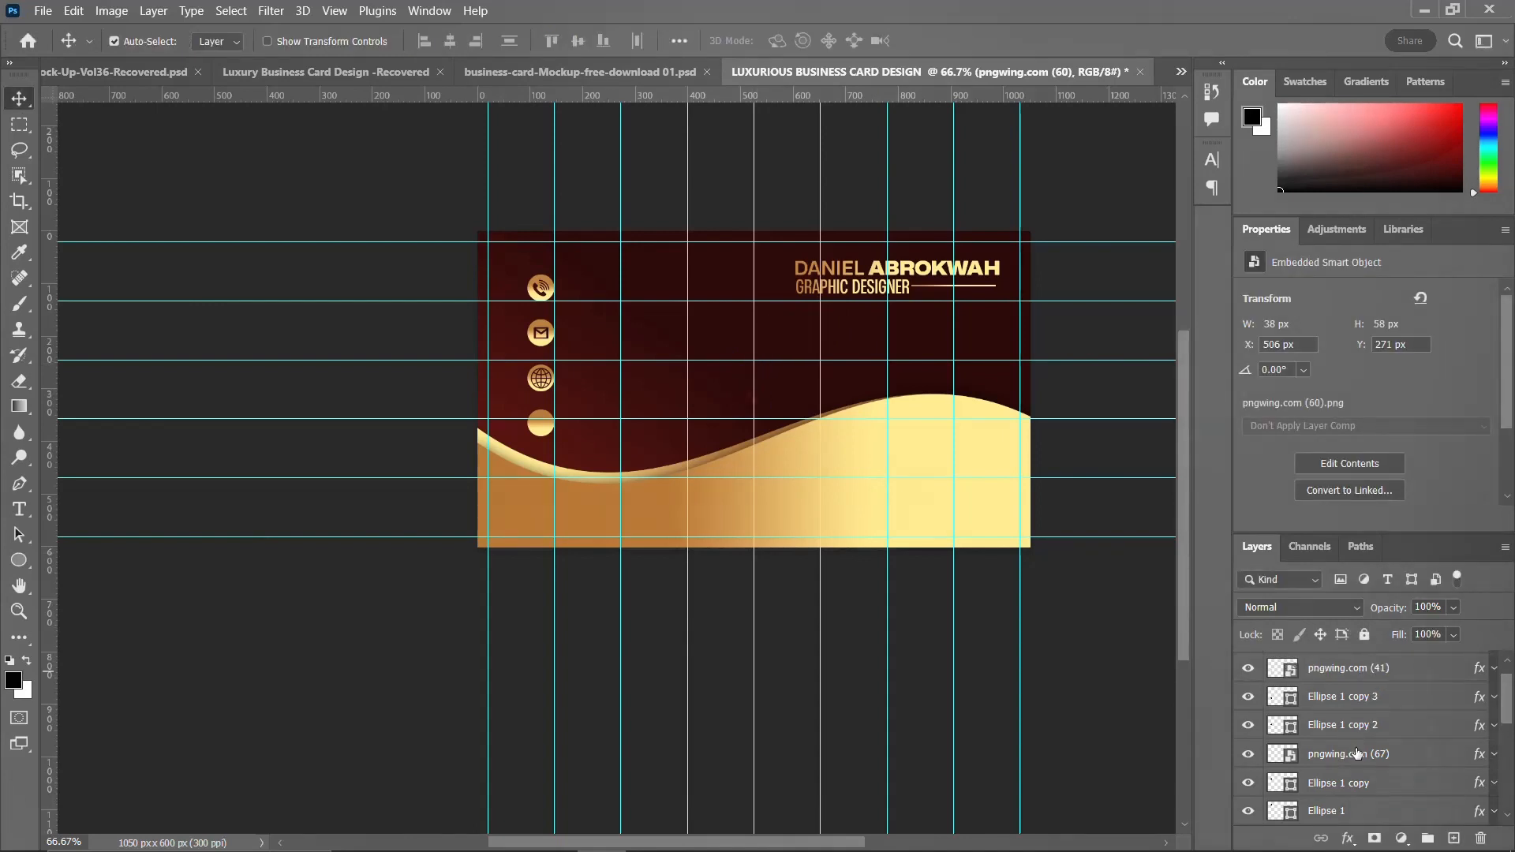
scroll(1382, 814, "down", 1)
left_click_drag(1382, 813, 1366, 684)
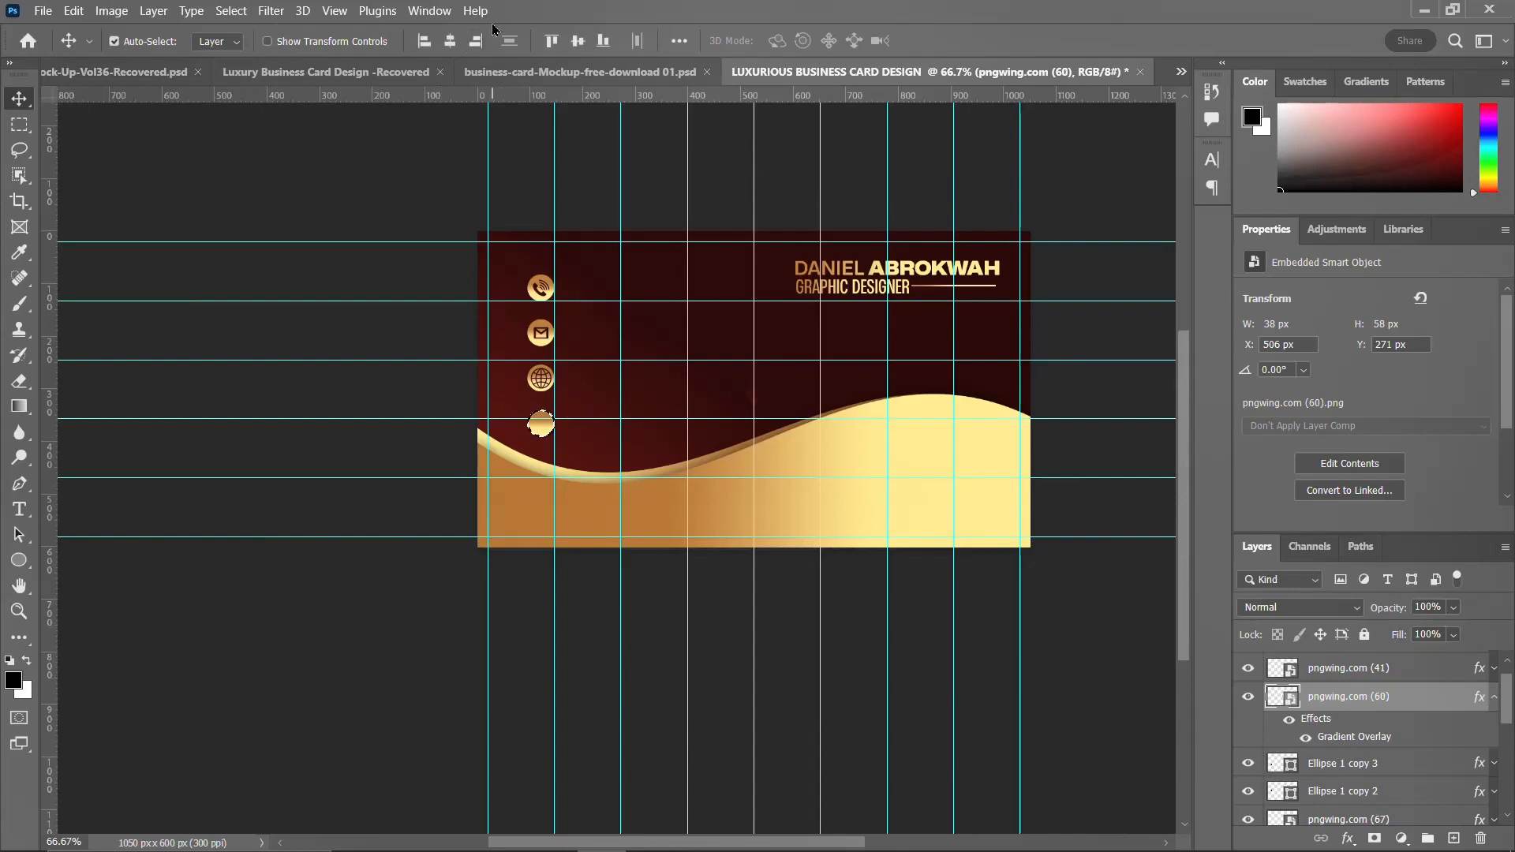
left_click(450, 42)
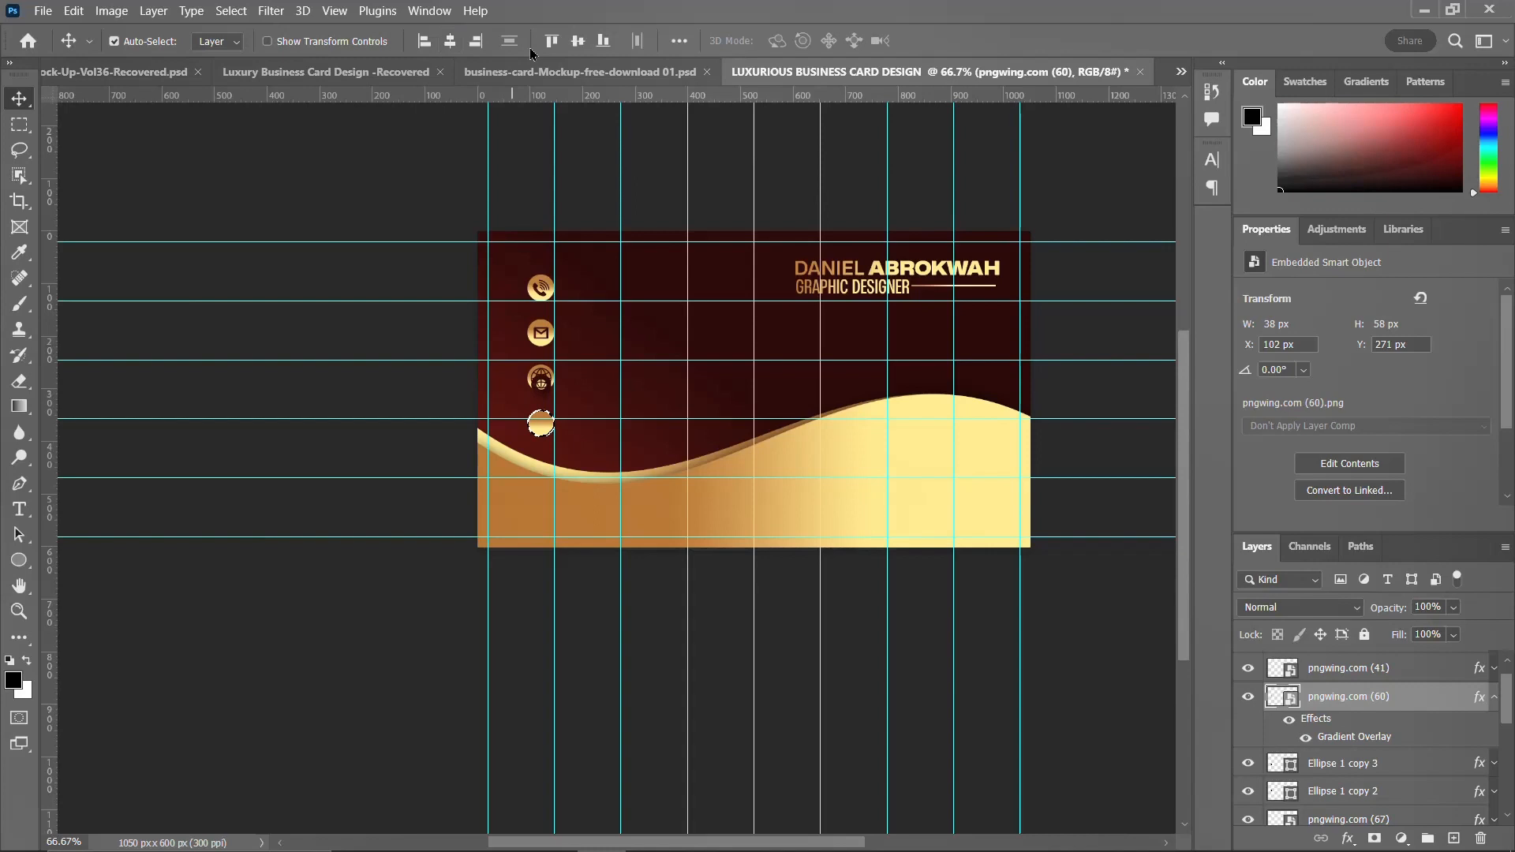
left_click(570, 45)
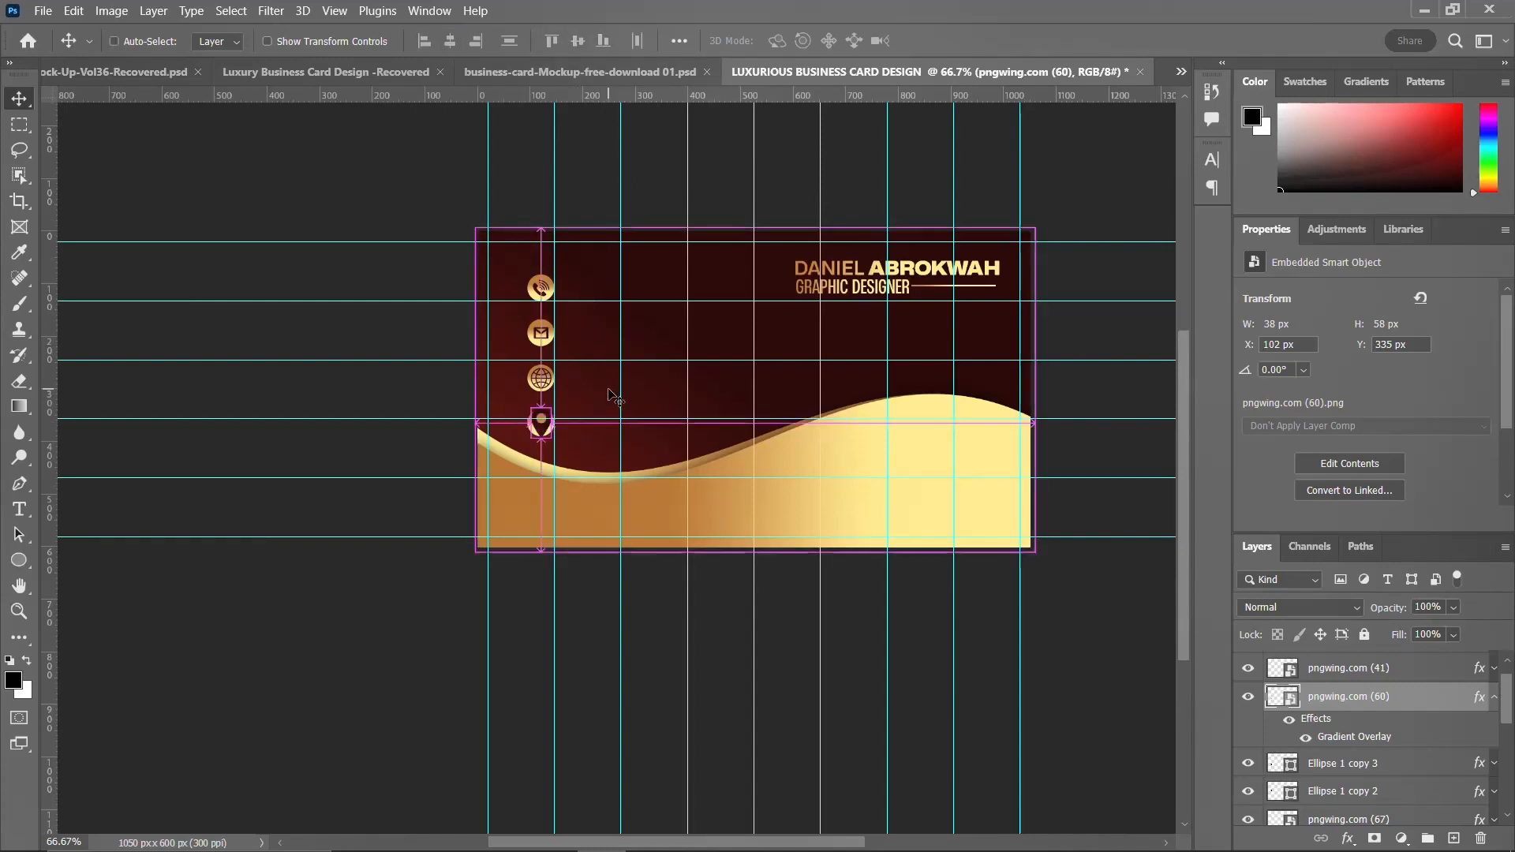
key("ctrl+t")
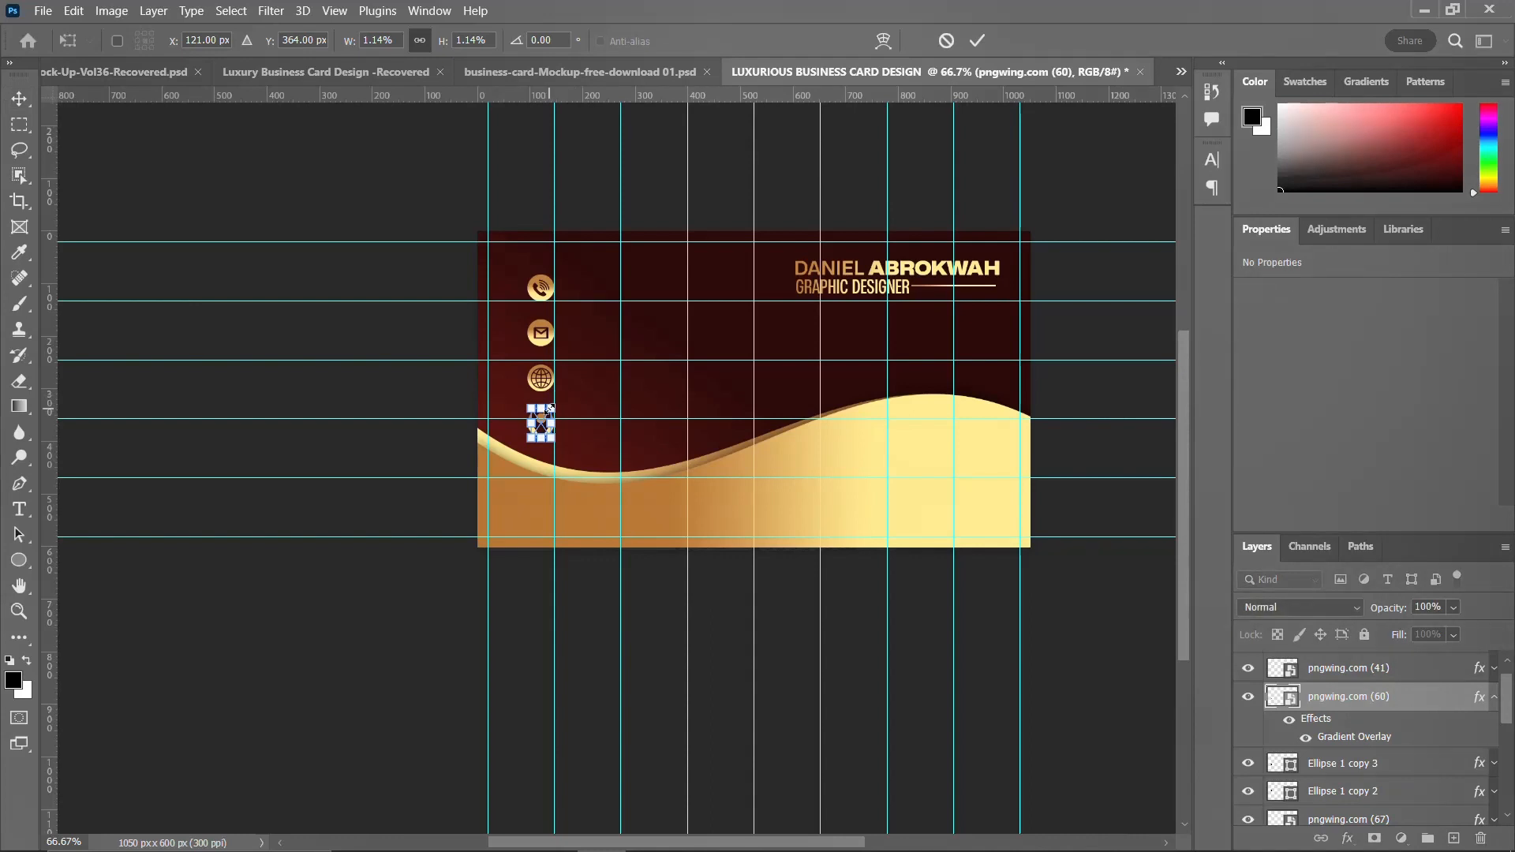
left_click_drag(550, 407, 545, 410)
key("Return")
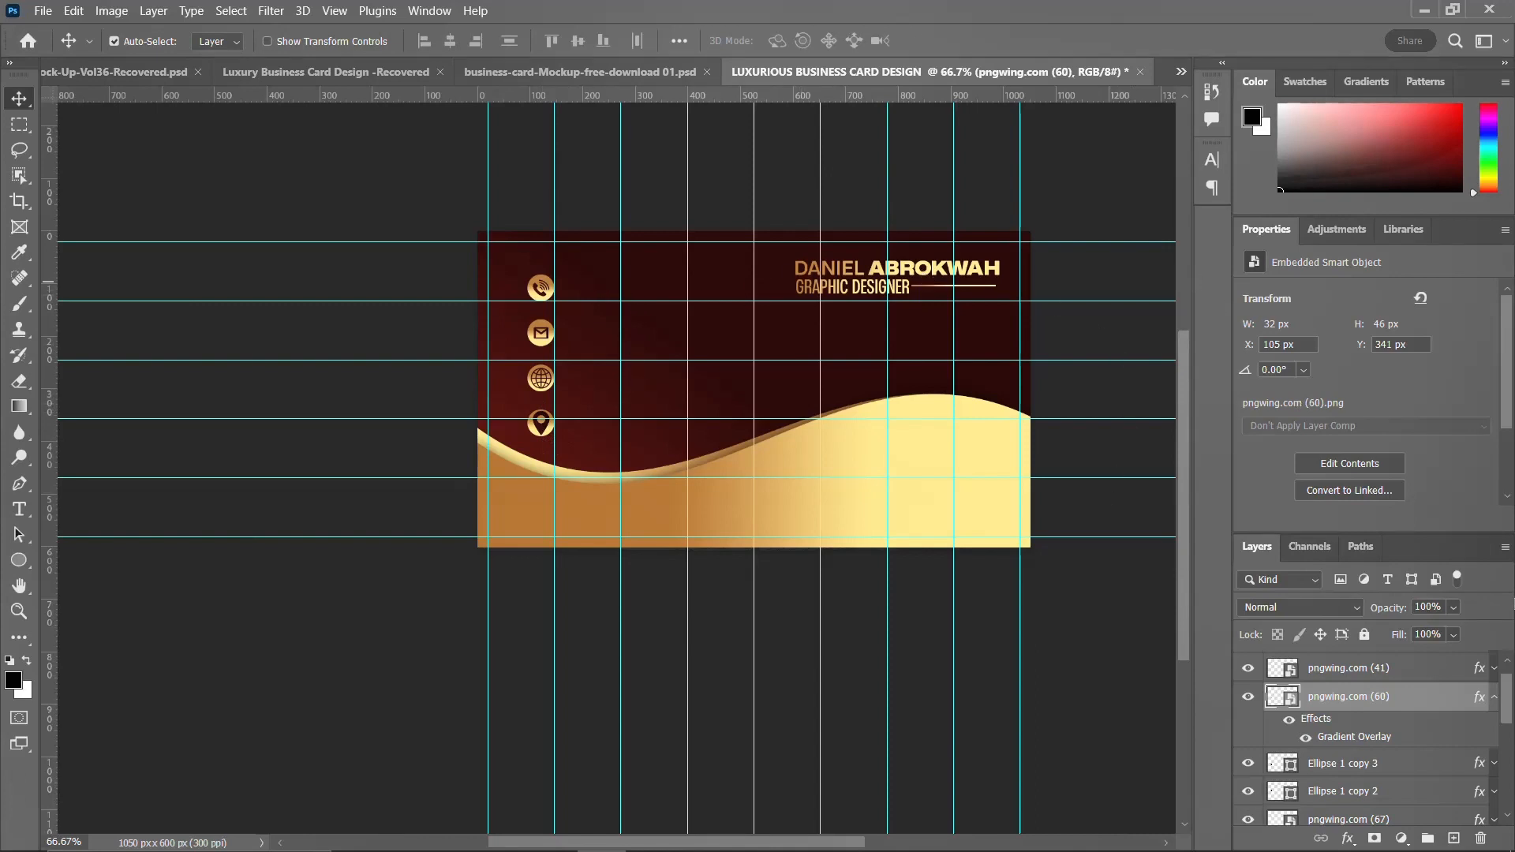
left_click(1491, 696)
scroll(1392, 678, "up", 1)
Step: Type the two phone-number lines beside the phone icon and shrink the text to about half size
left_click(1392, 670)
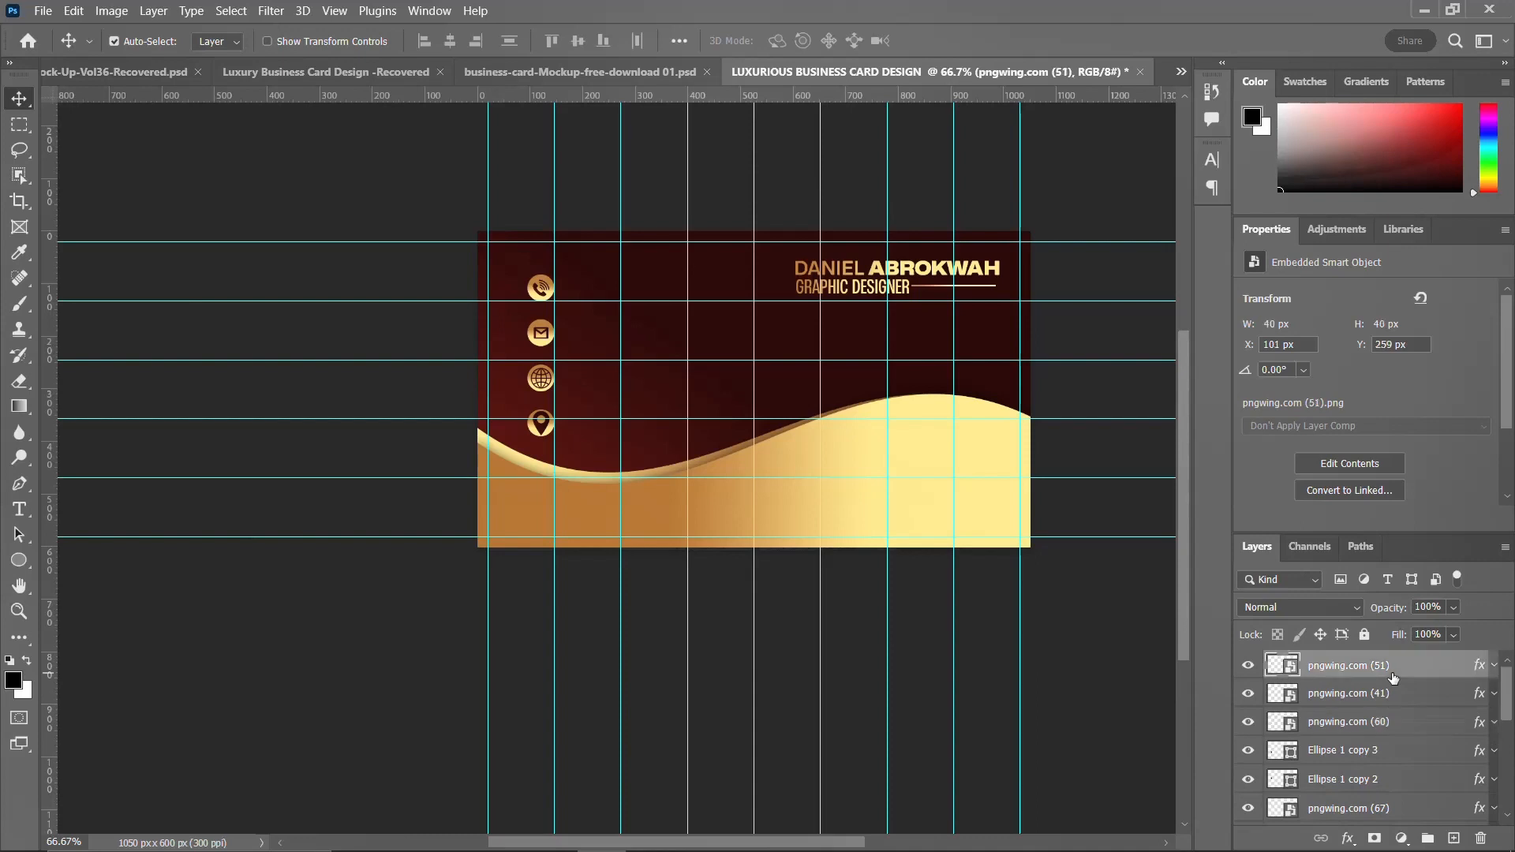
key("t")
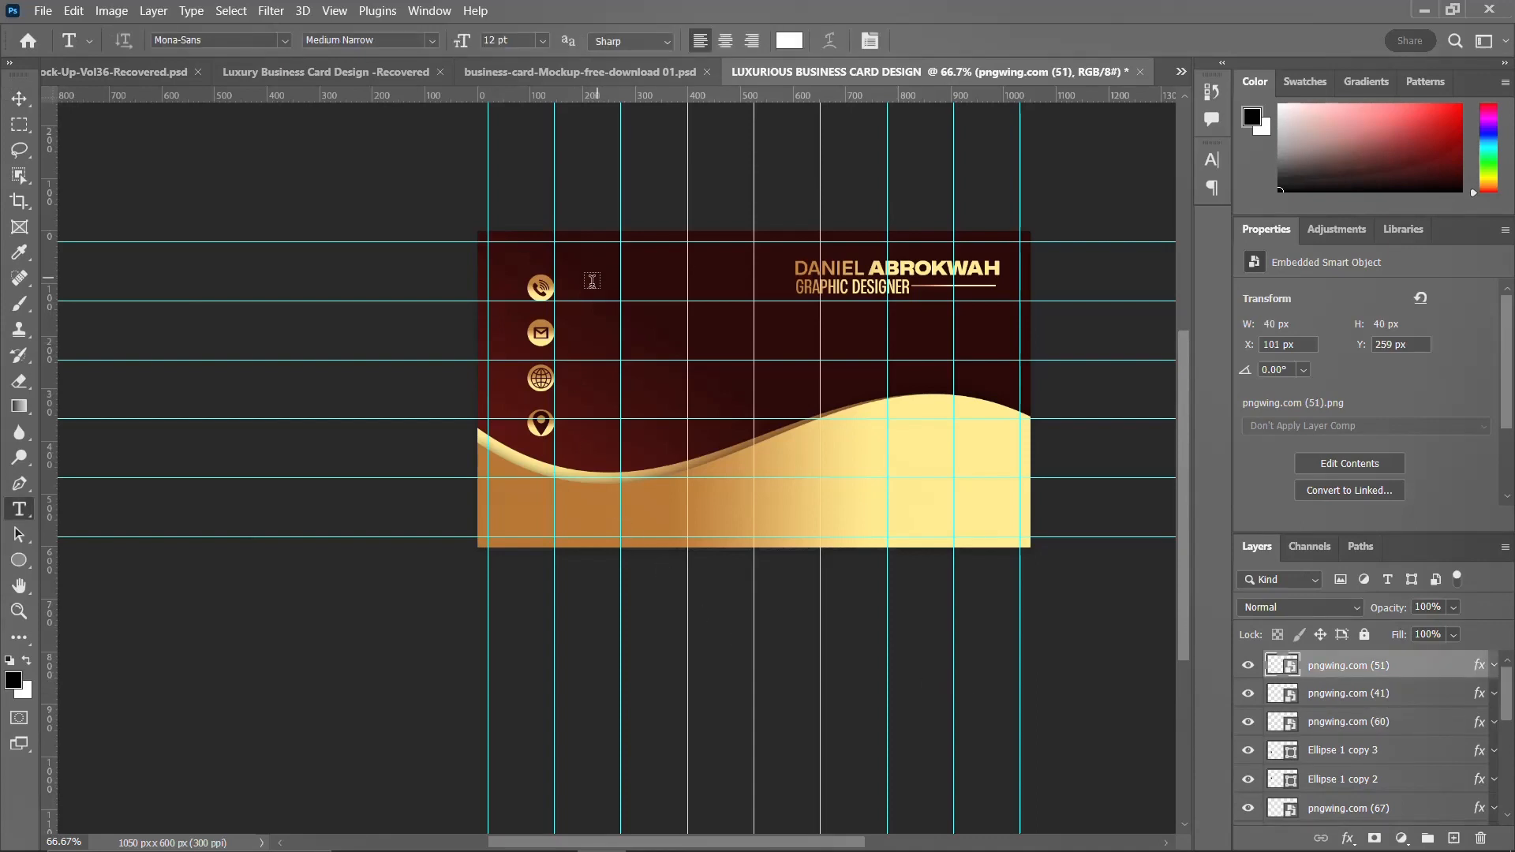
left_click(587, 285)
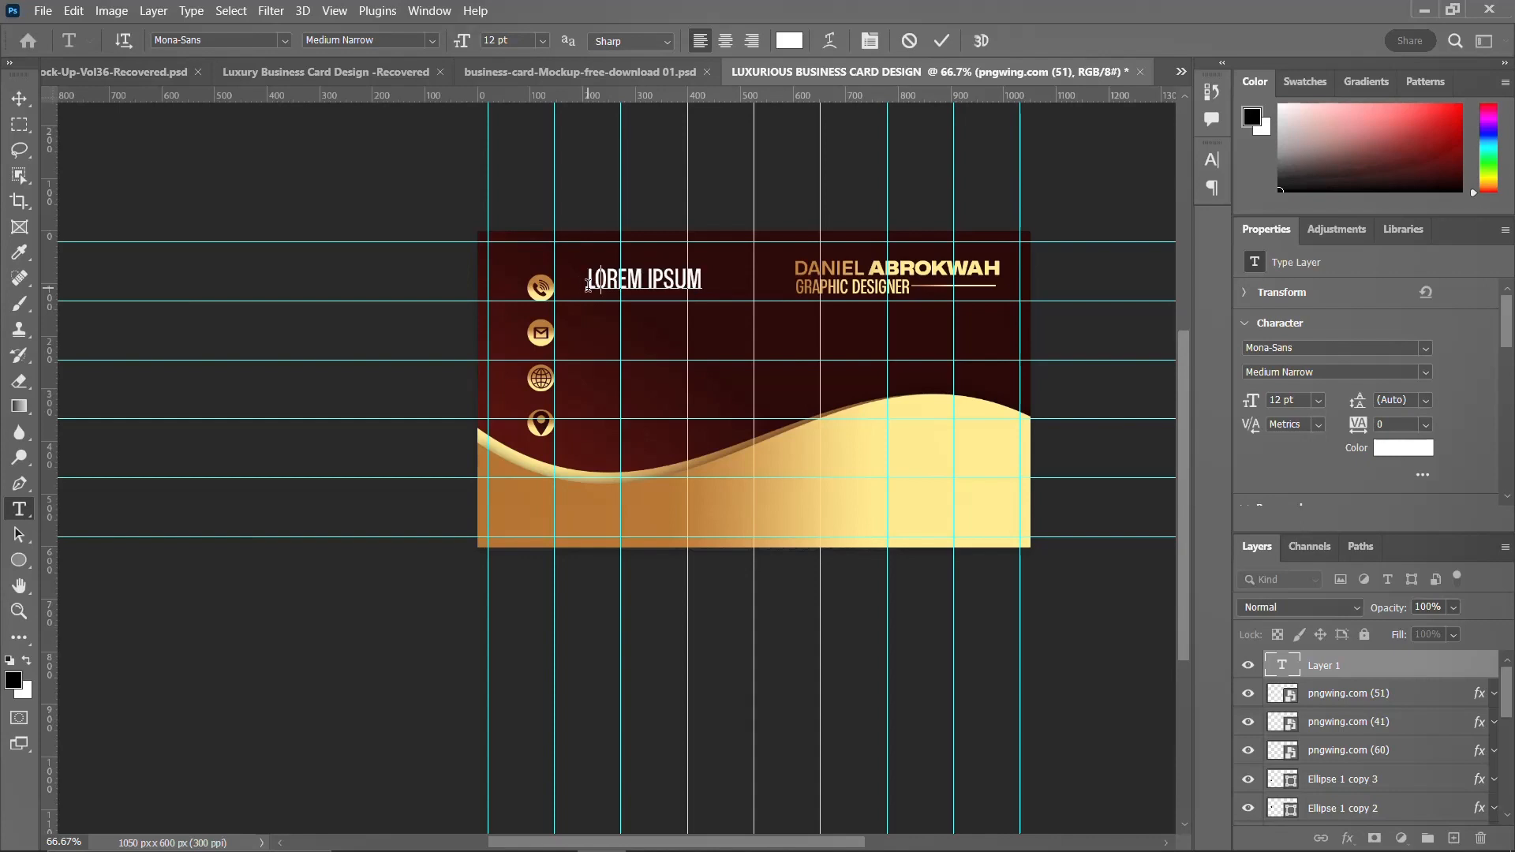
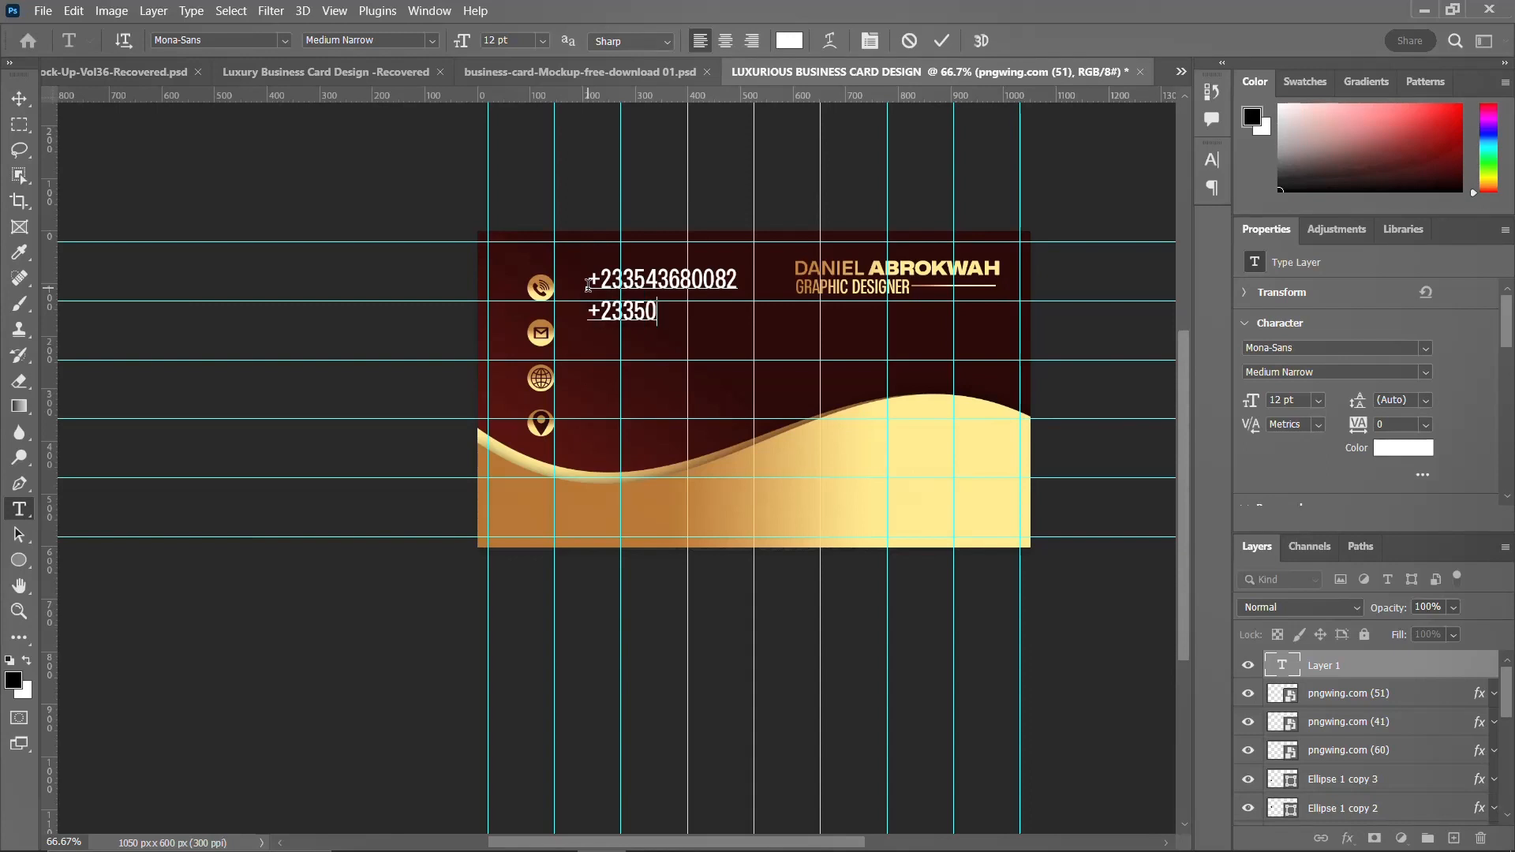
key("ctrl+Return")
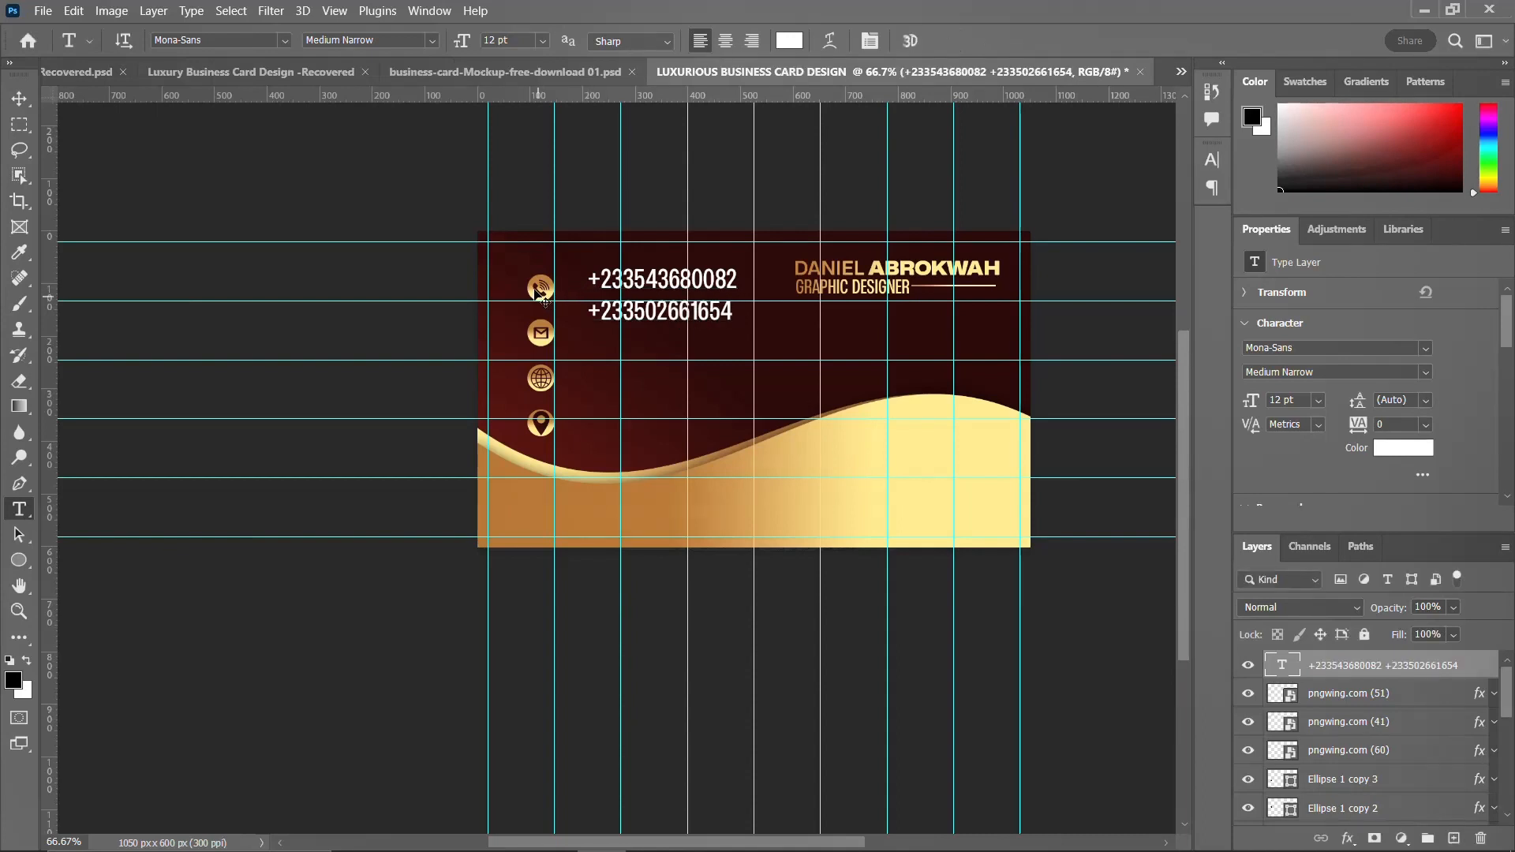
key("ctrl+t")
left_click_drag(737, 264, 702, 272)
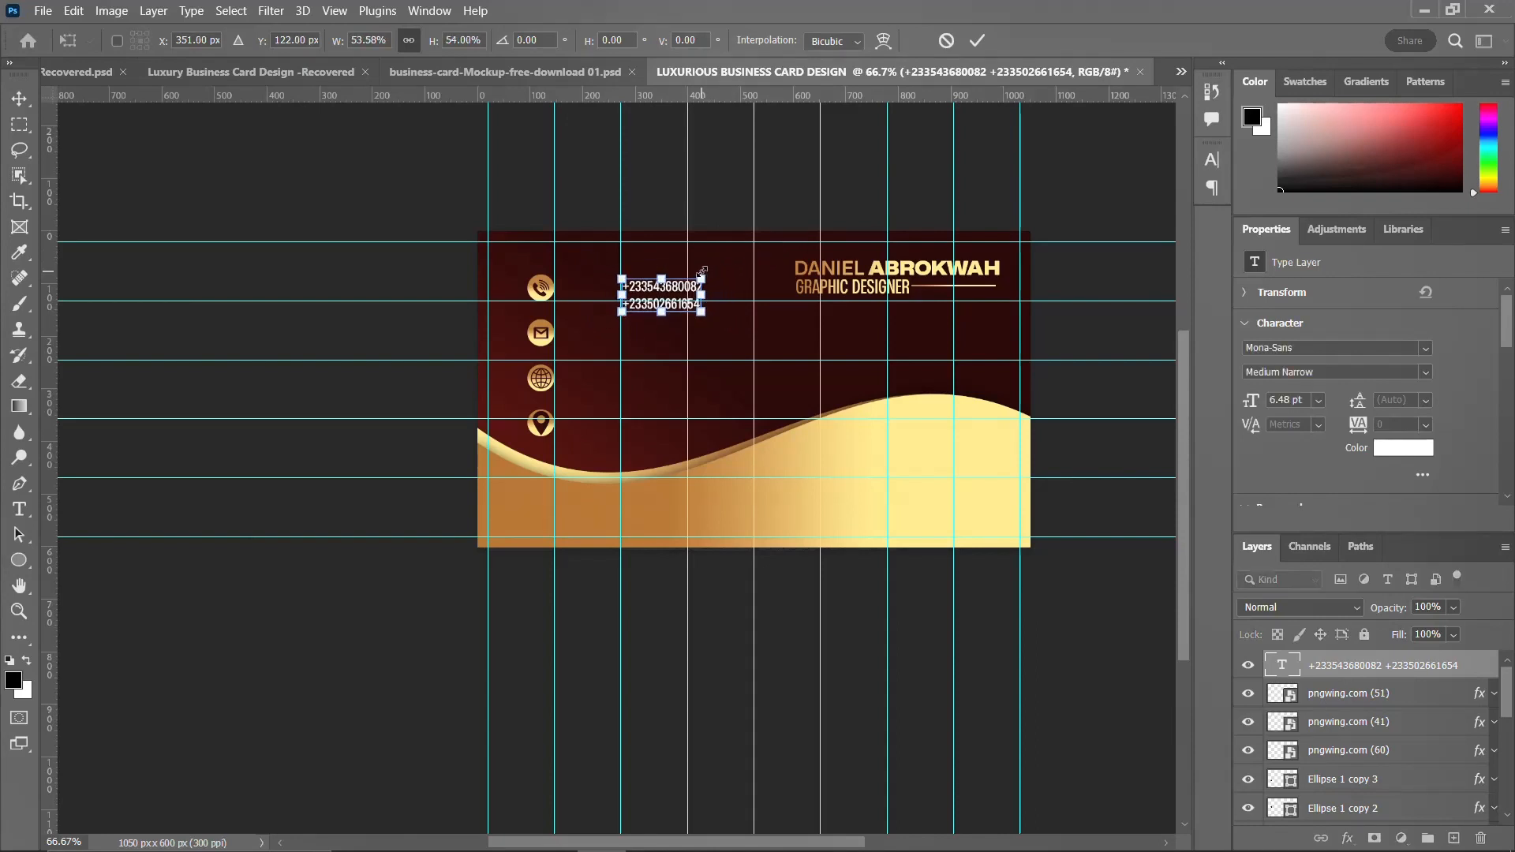
Step: Confirm the smaller phone text and set its leading to 9 pt and font size to 6 pt
key("Return")
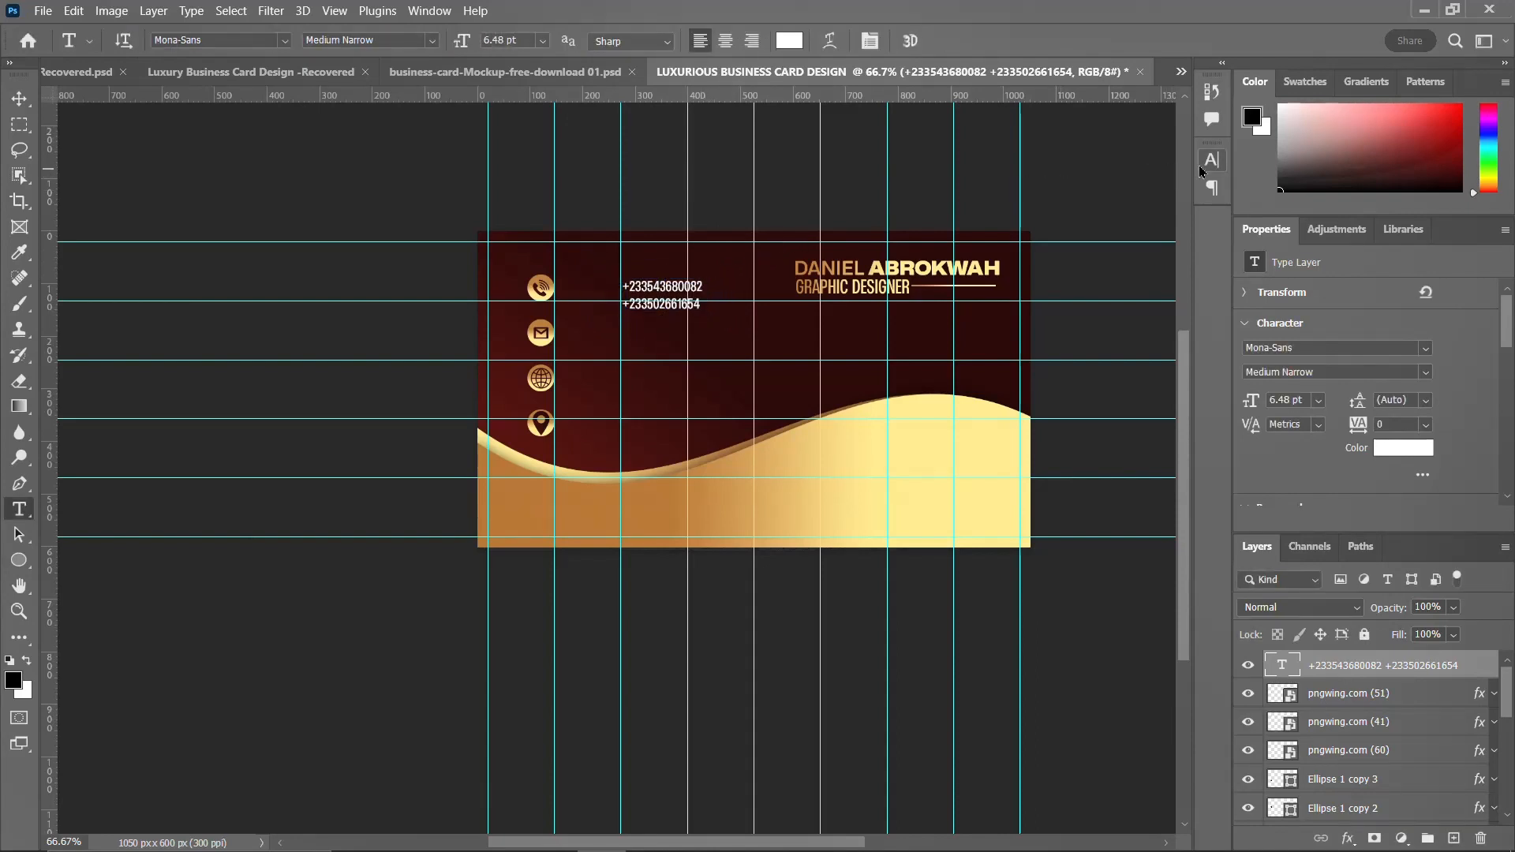
left_click(1207, 164)
left_click(1177, 218)
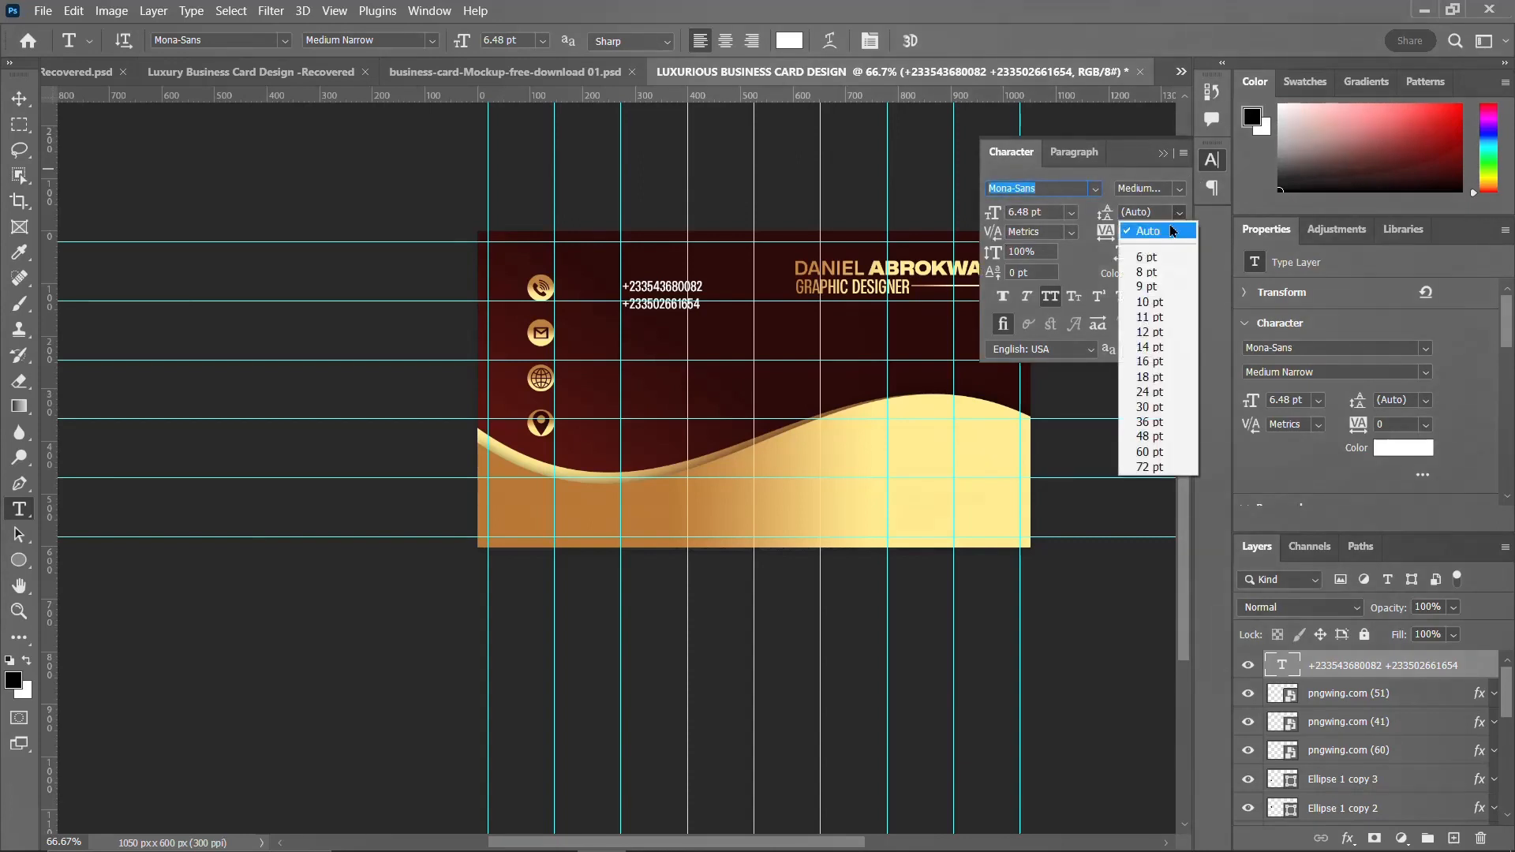
left_click(1129, 297)
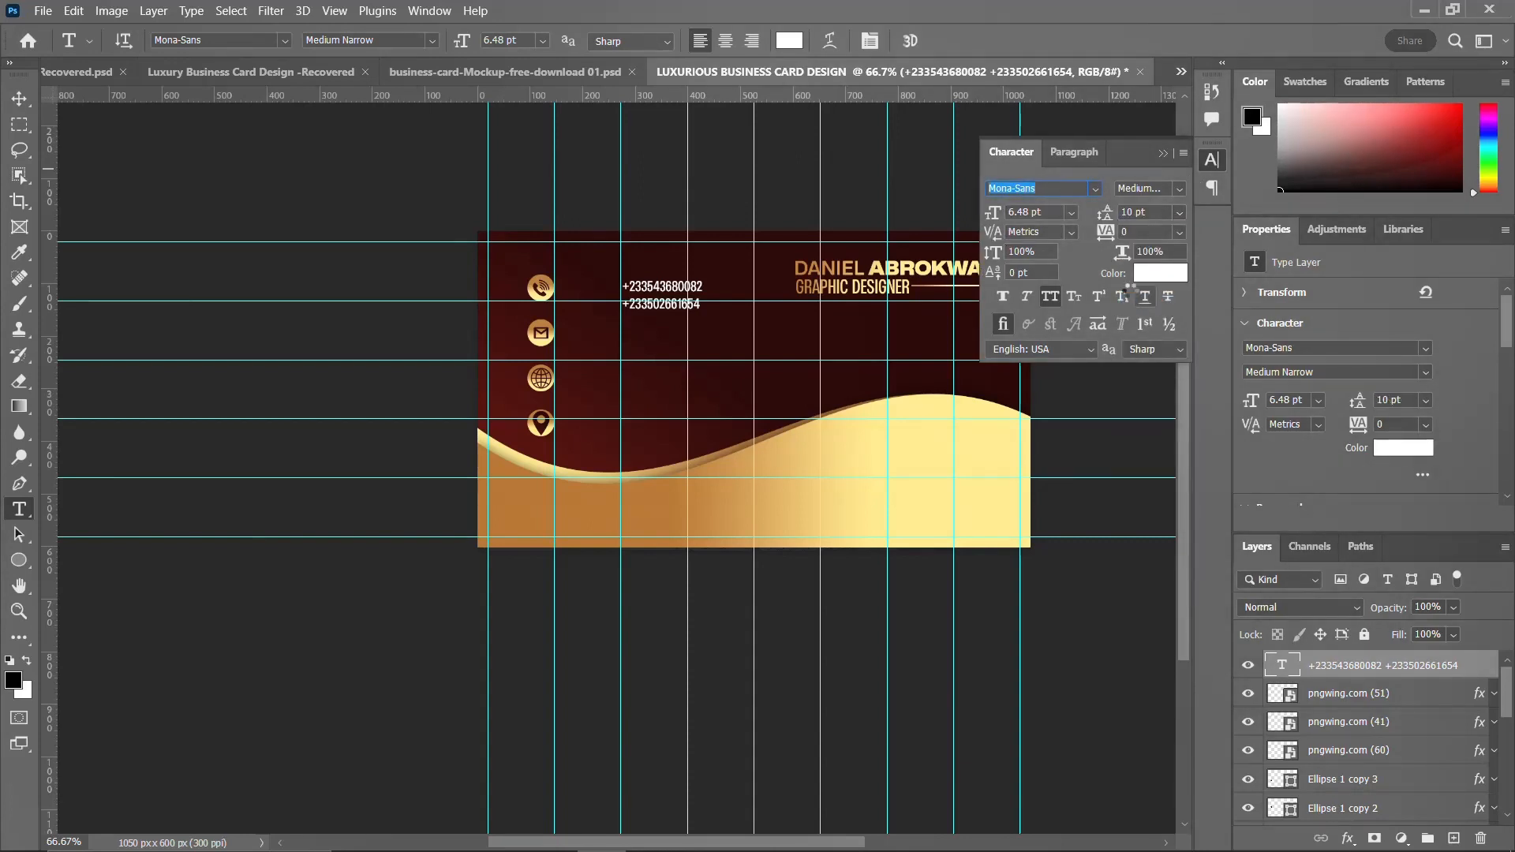
left_click(1163, 220)
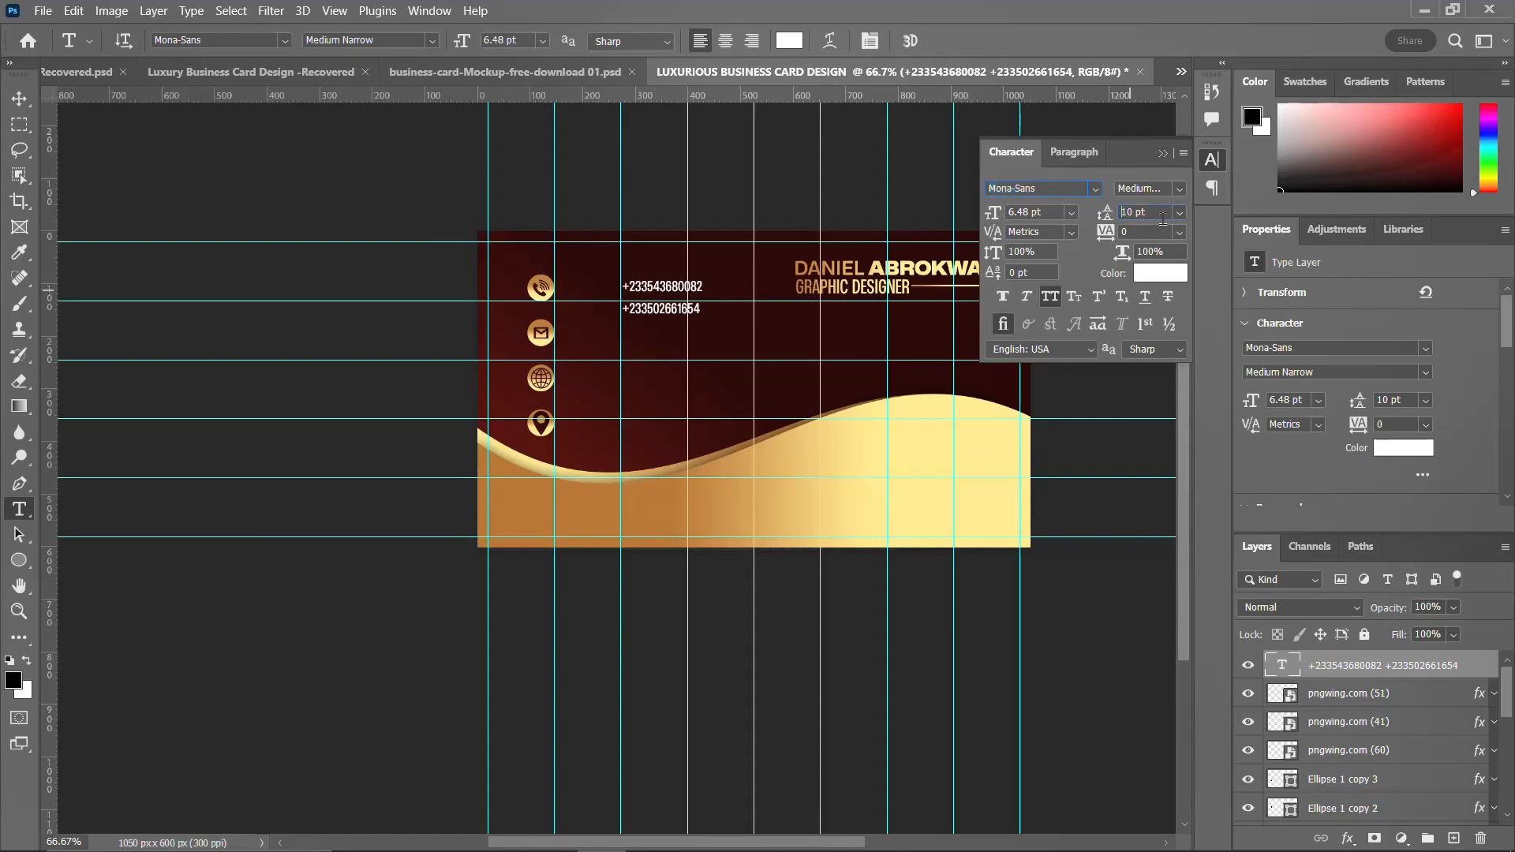
scroll(1162, 221, "down", 1)
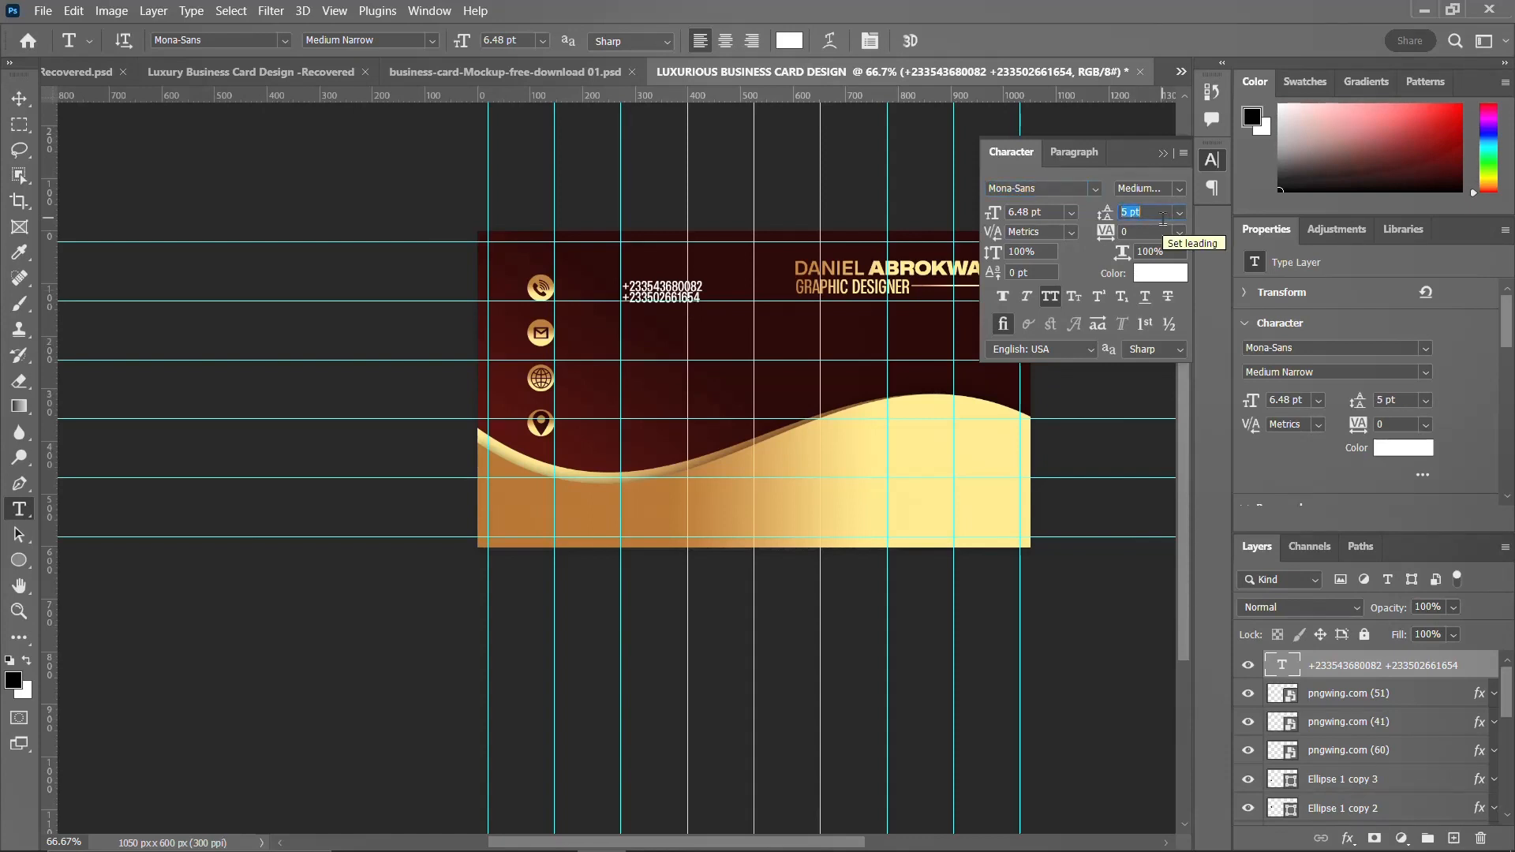
left_click(1028, 211)
scroll(1028, 212, "down", 1)
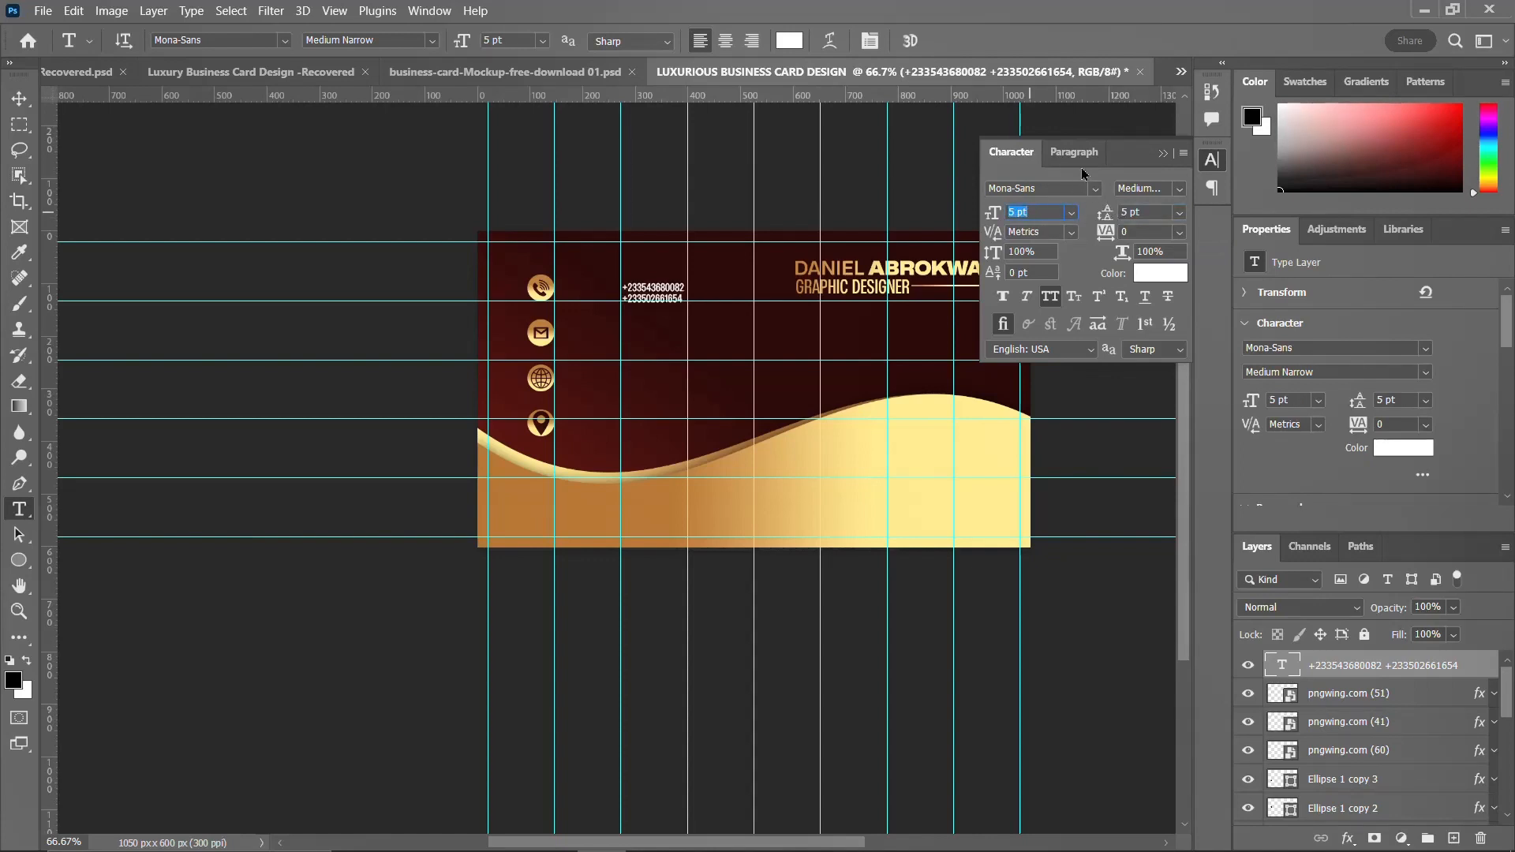
Step: Widen the phone numbers' letter spacing to a tracking of 100 in the Character panel
left_click(1061, 155)
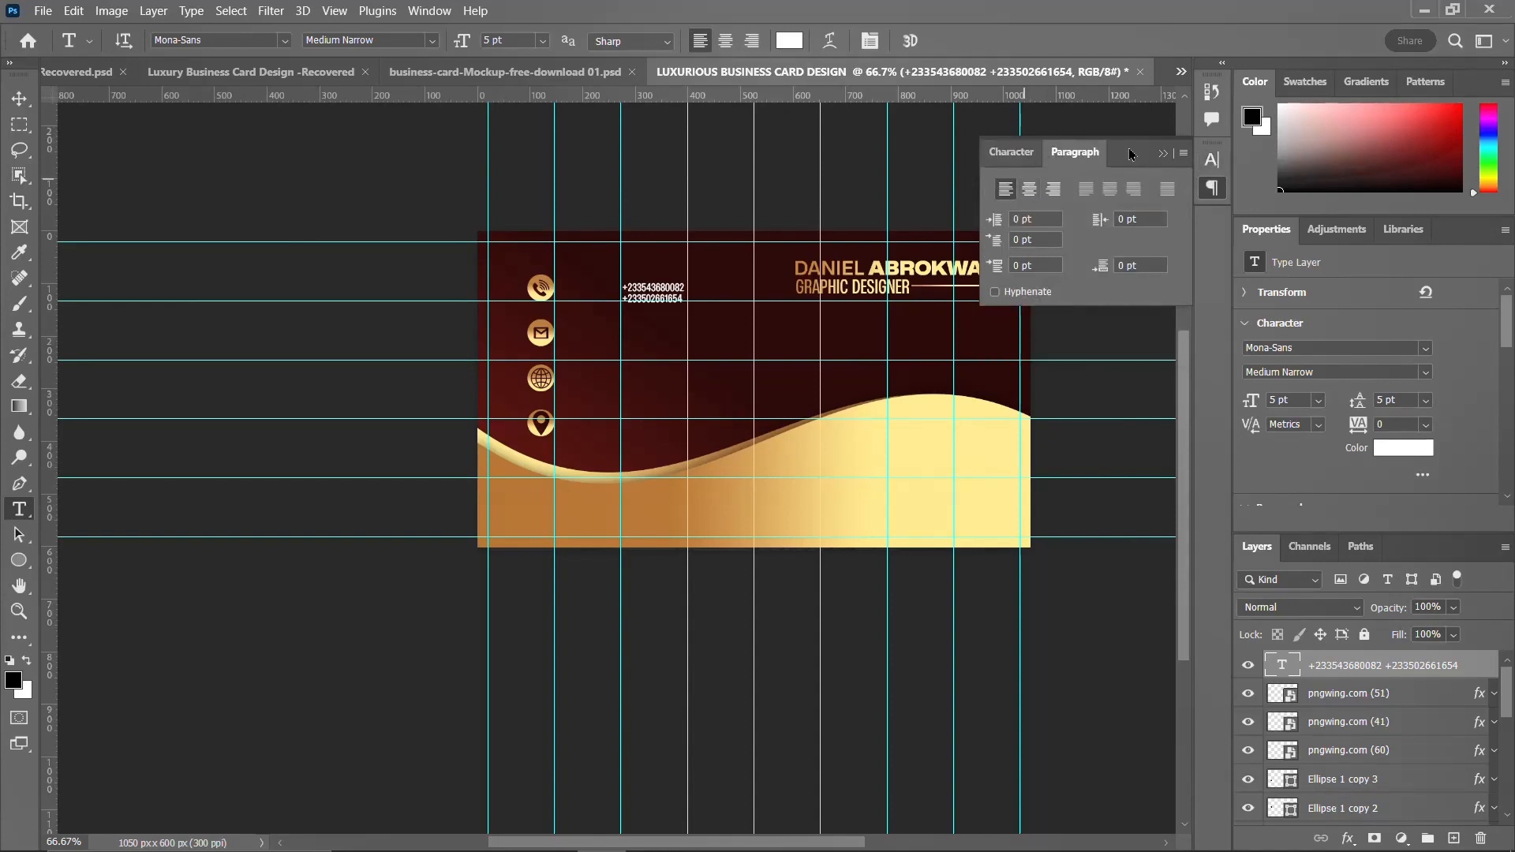
left_click(1207, 160)
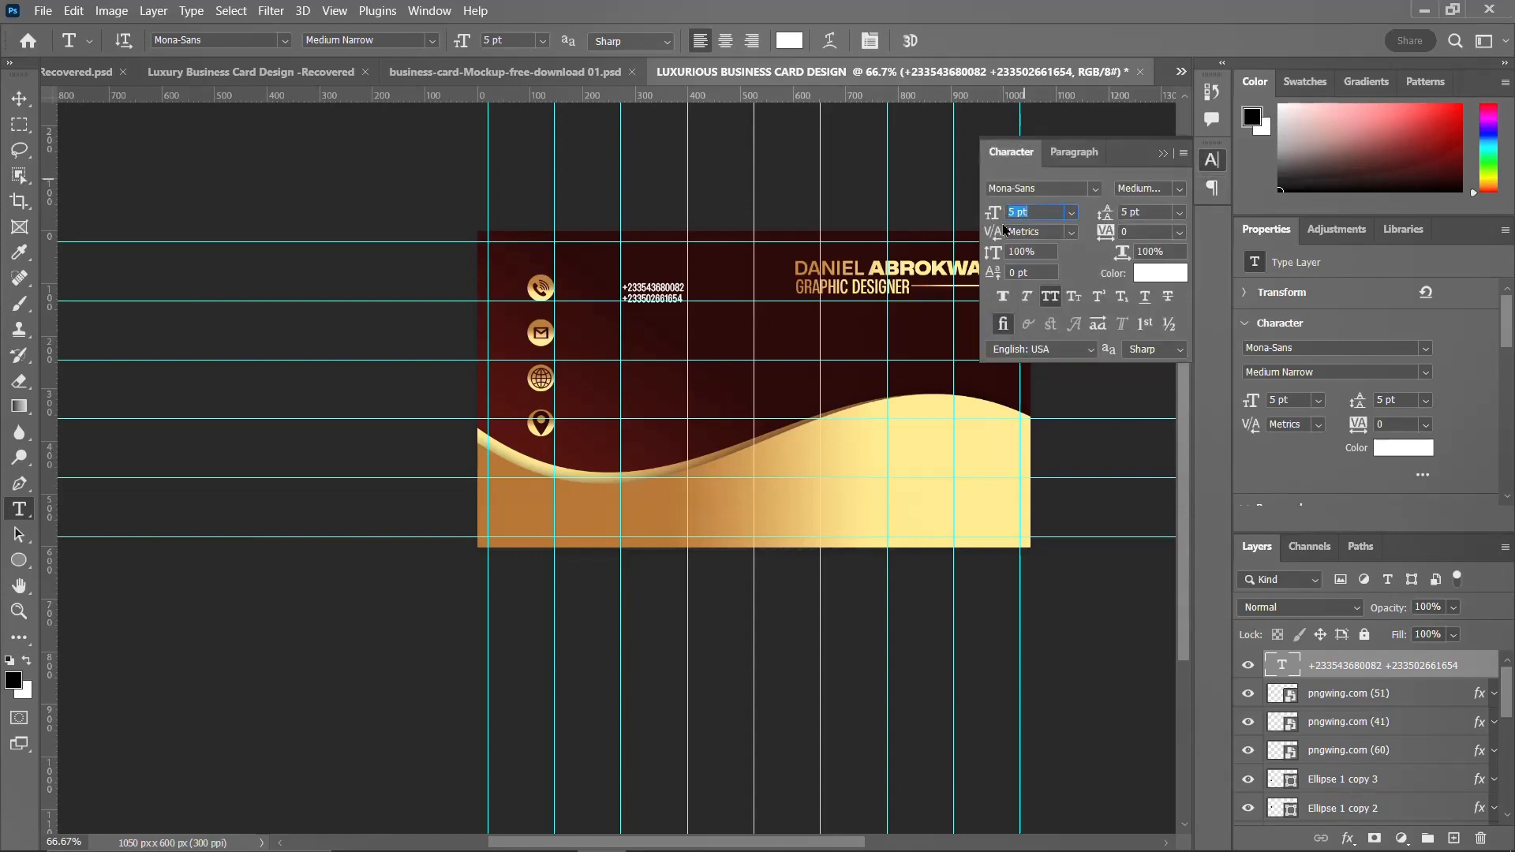
left_click(1214, 159)
key("v")
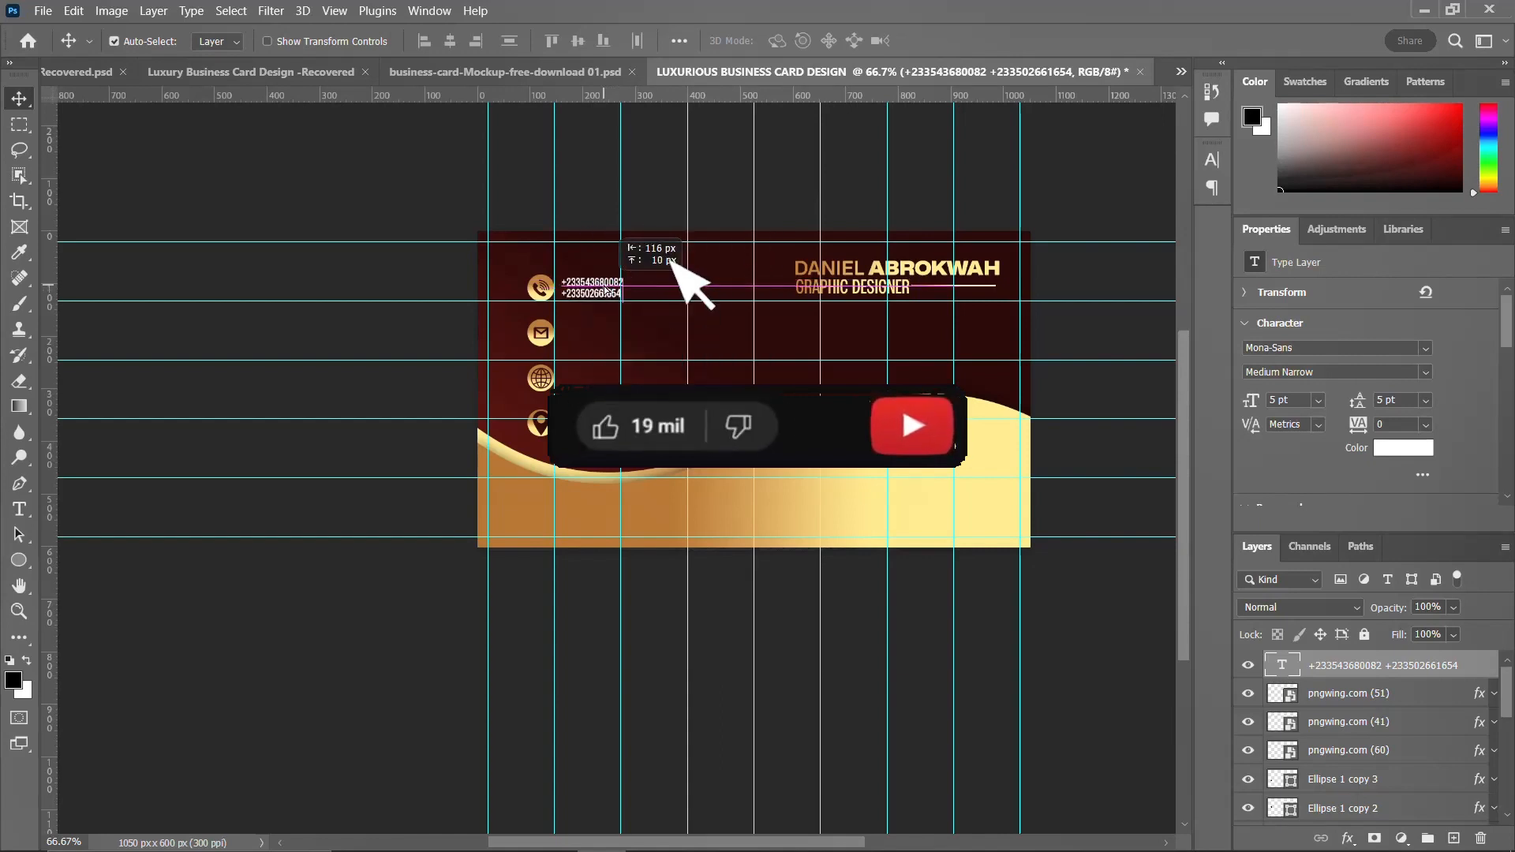
left_click(1211, 160)
left_click_drag(1102, 237, 1103, 234)
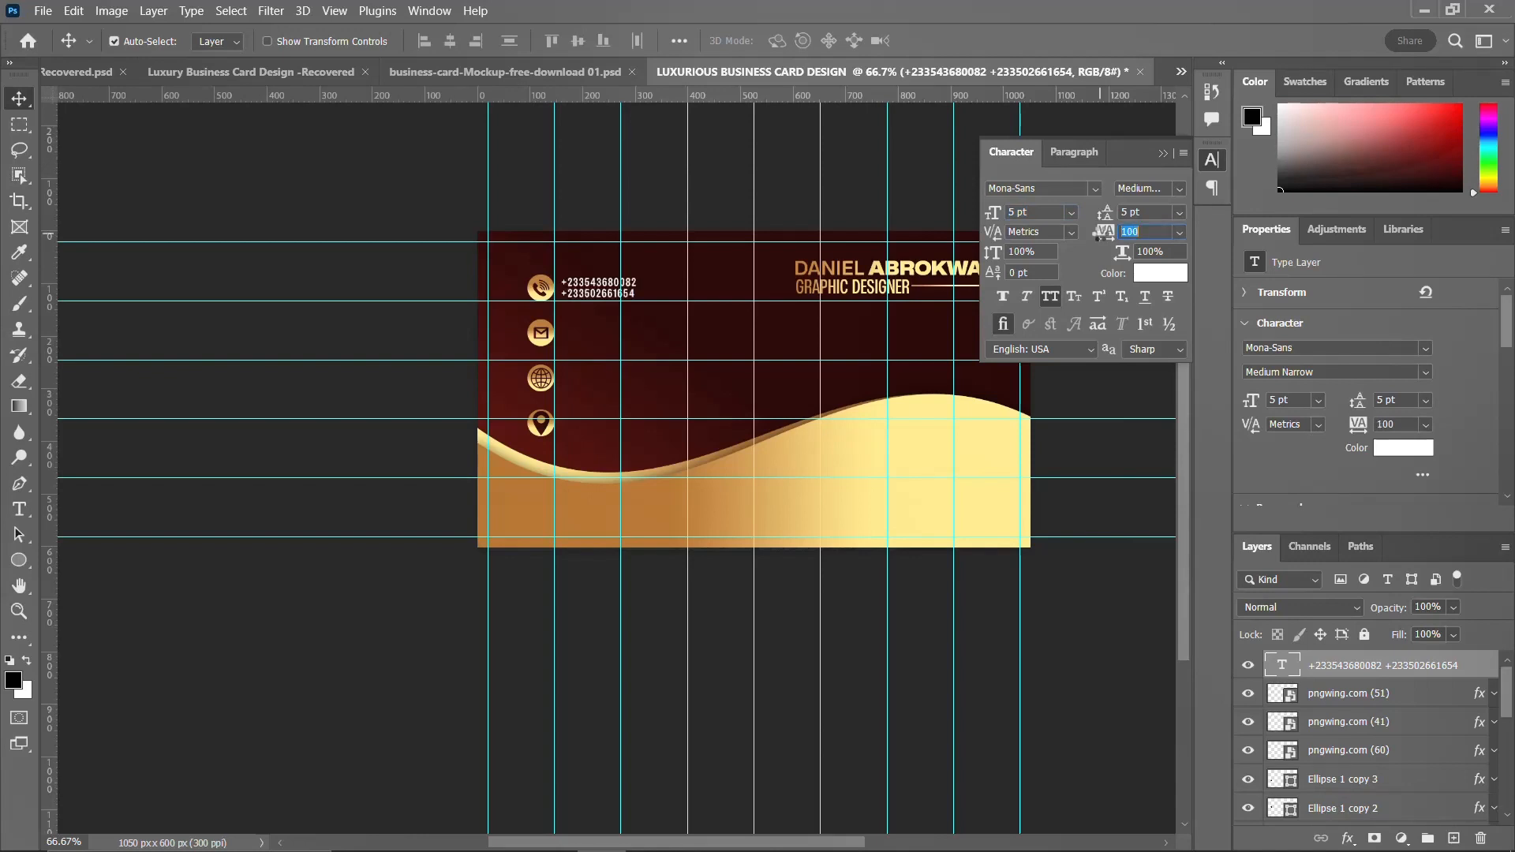
left_click(1210, 167)
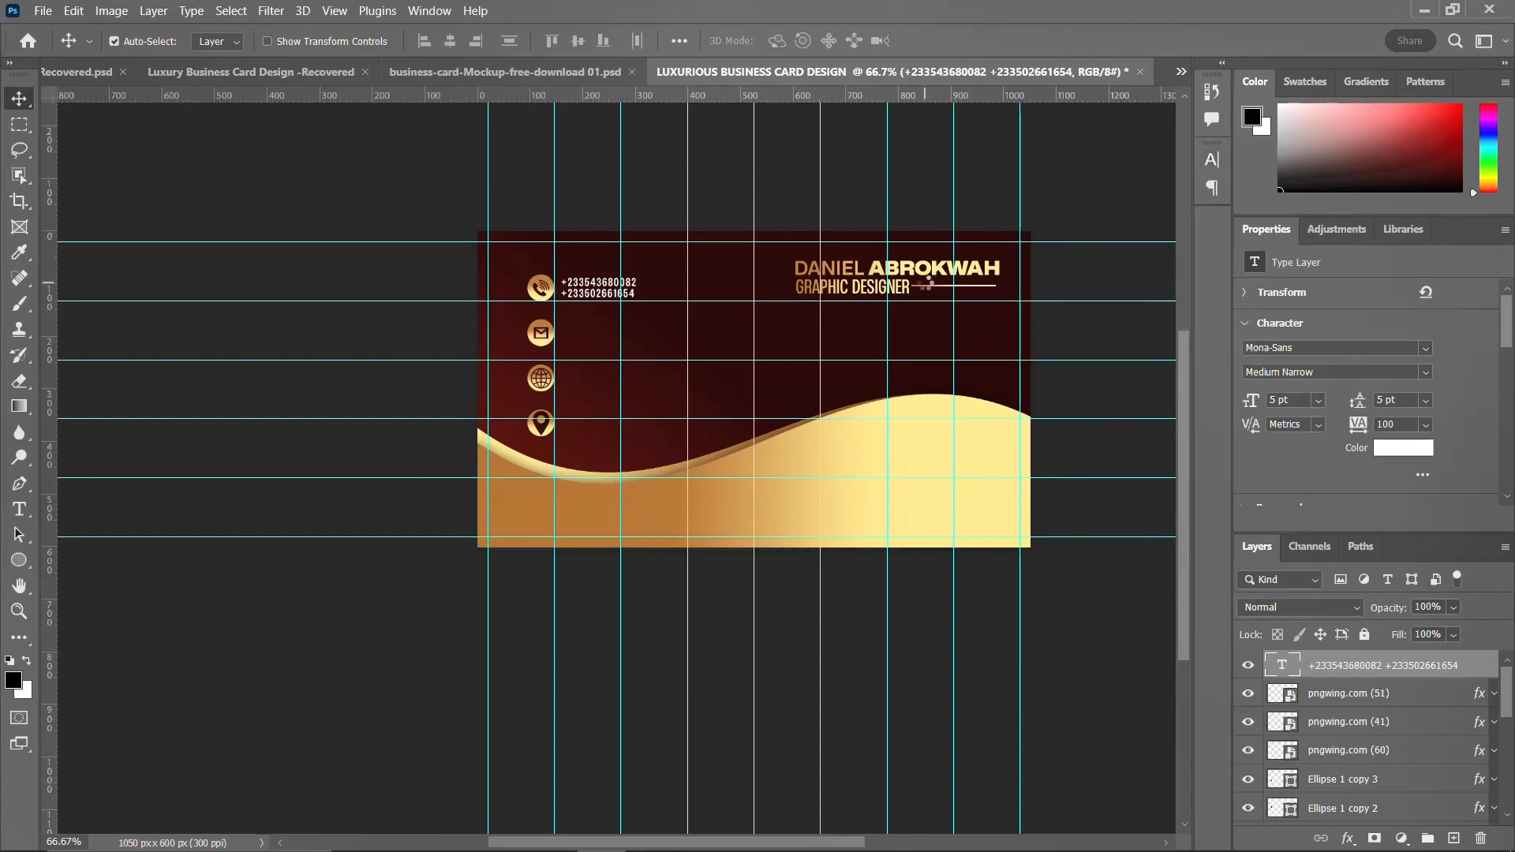
Step: Copy the name layer's gold gradient and drop-shadow style and paste it onto the phone-number layer
left_click(929, 277)
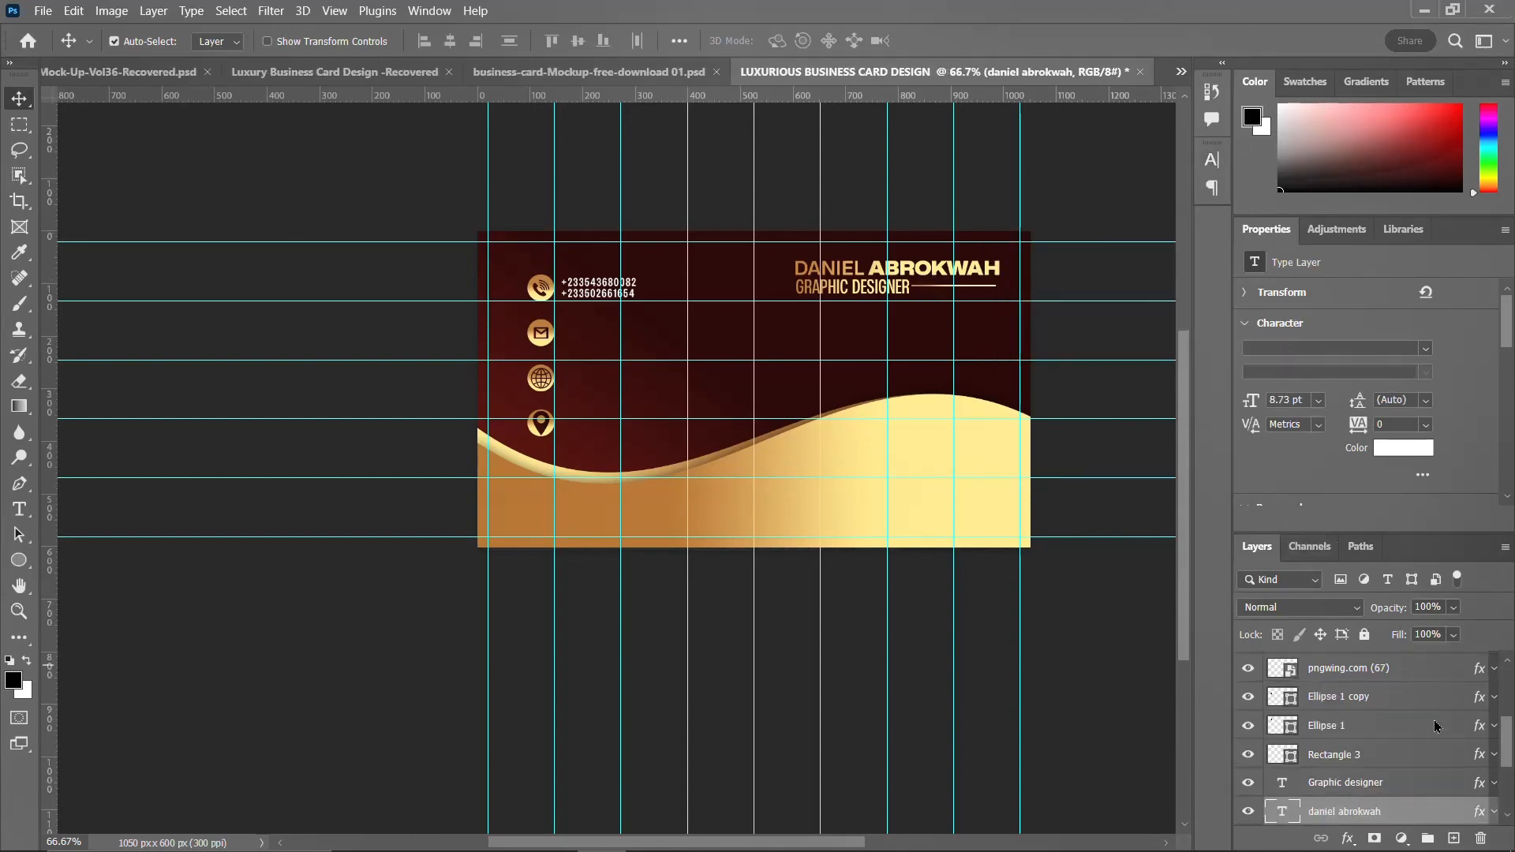
right_click(1425, 814)
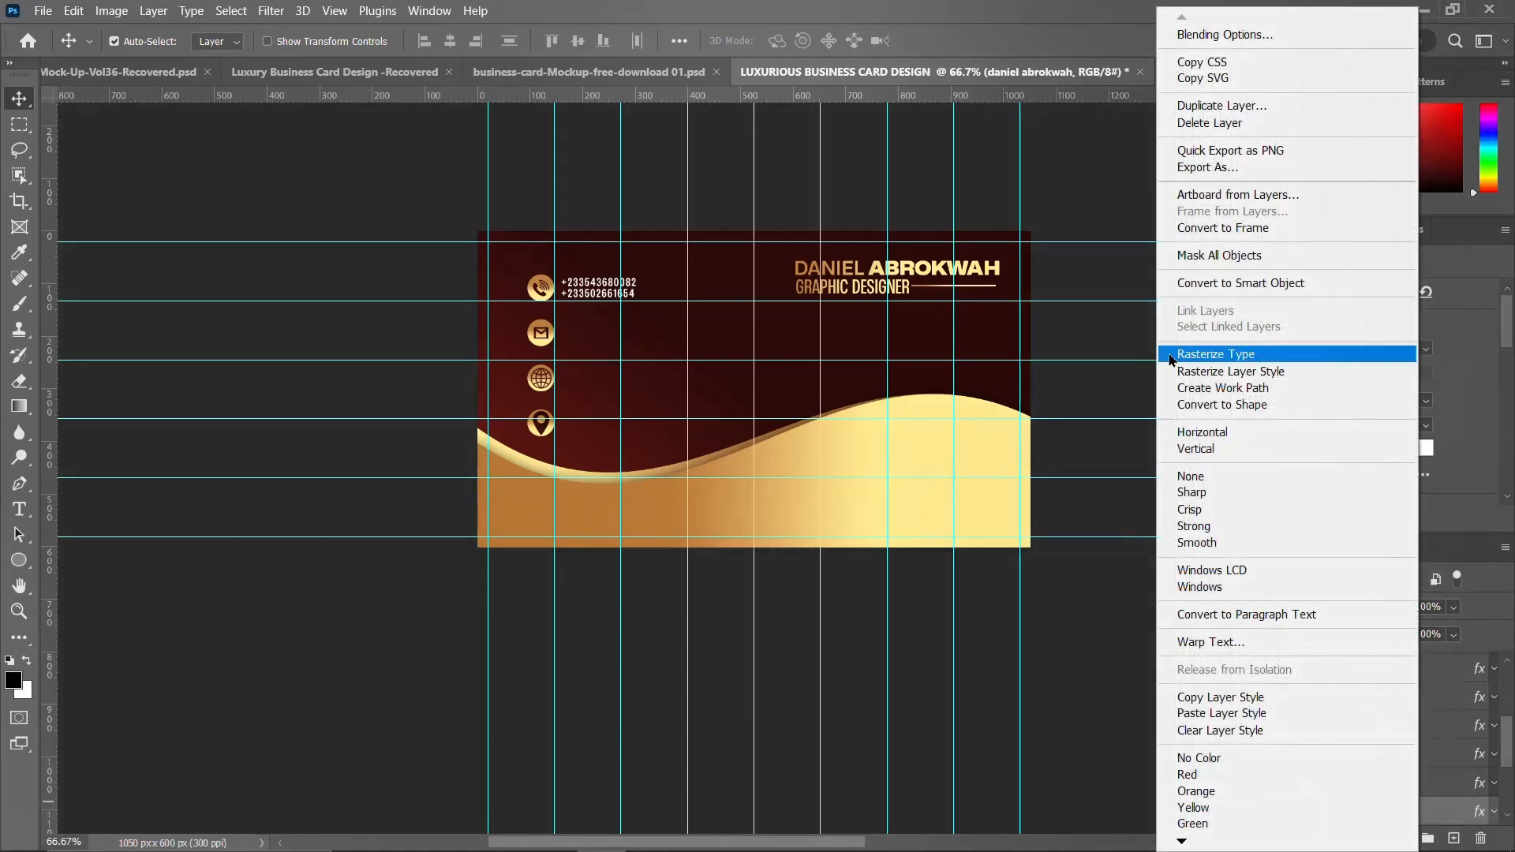
left_click(1210, 697)
left_click(598, 288)
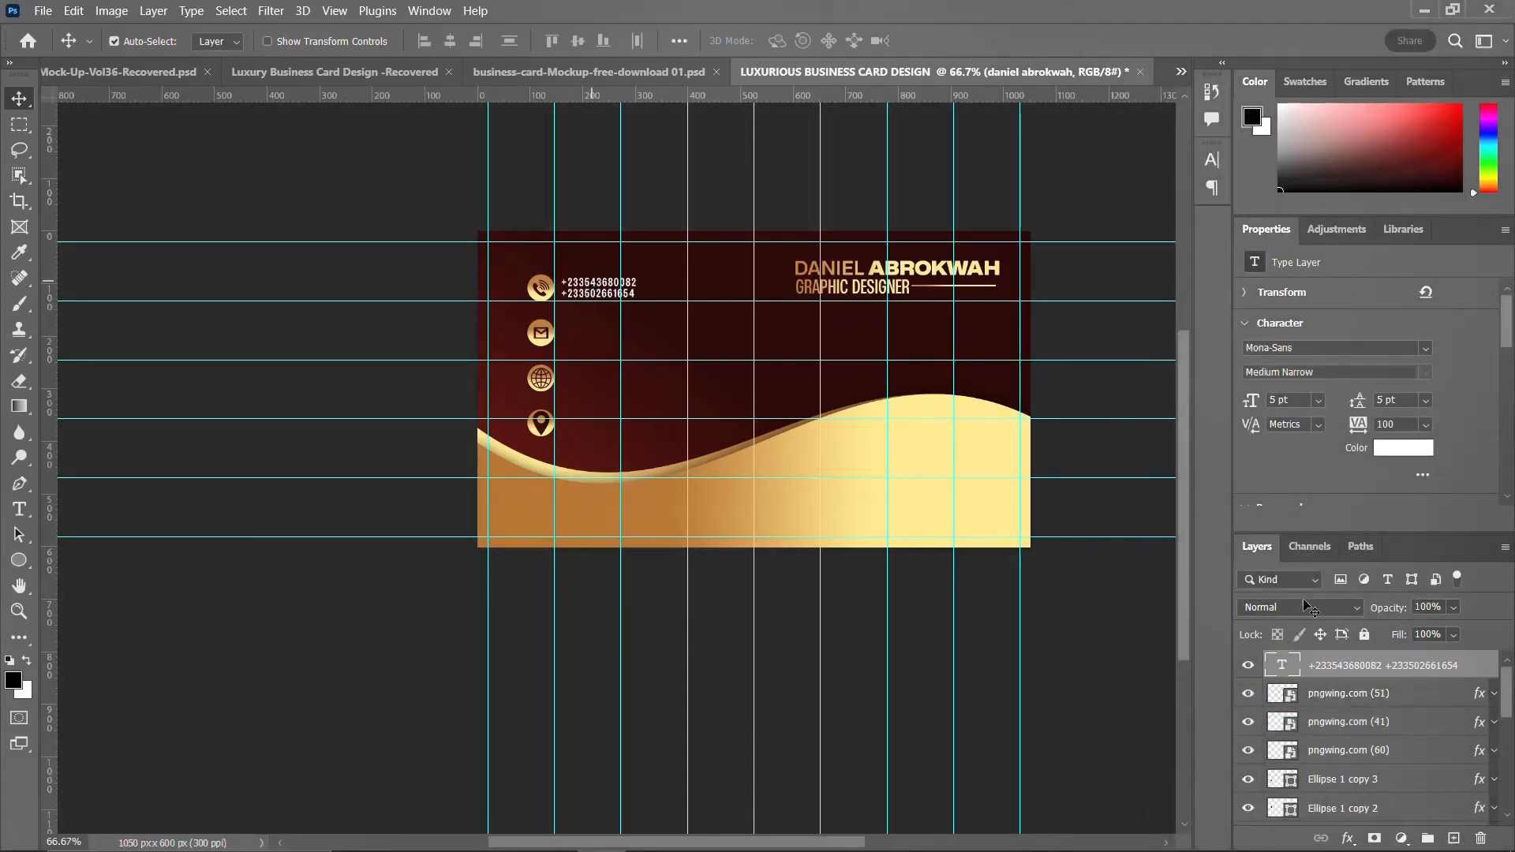
right_click(1424, 671)
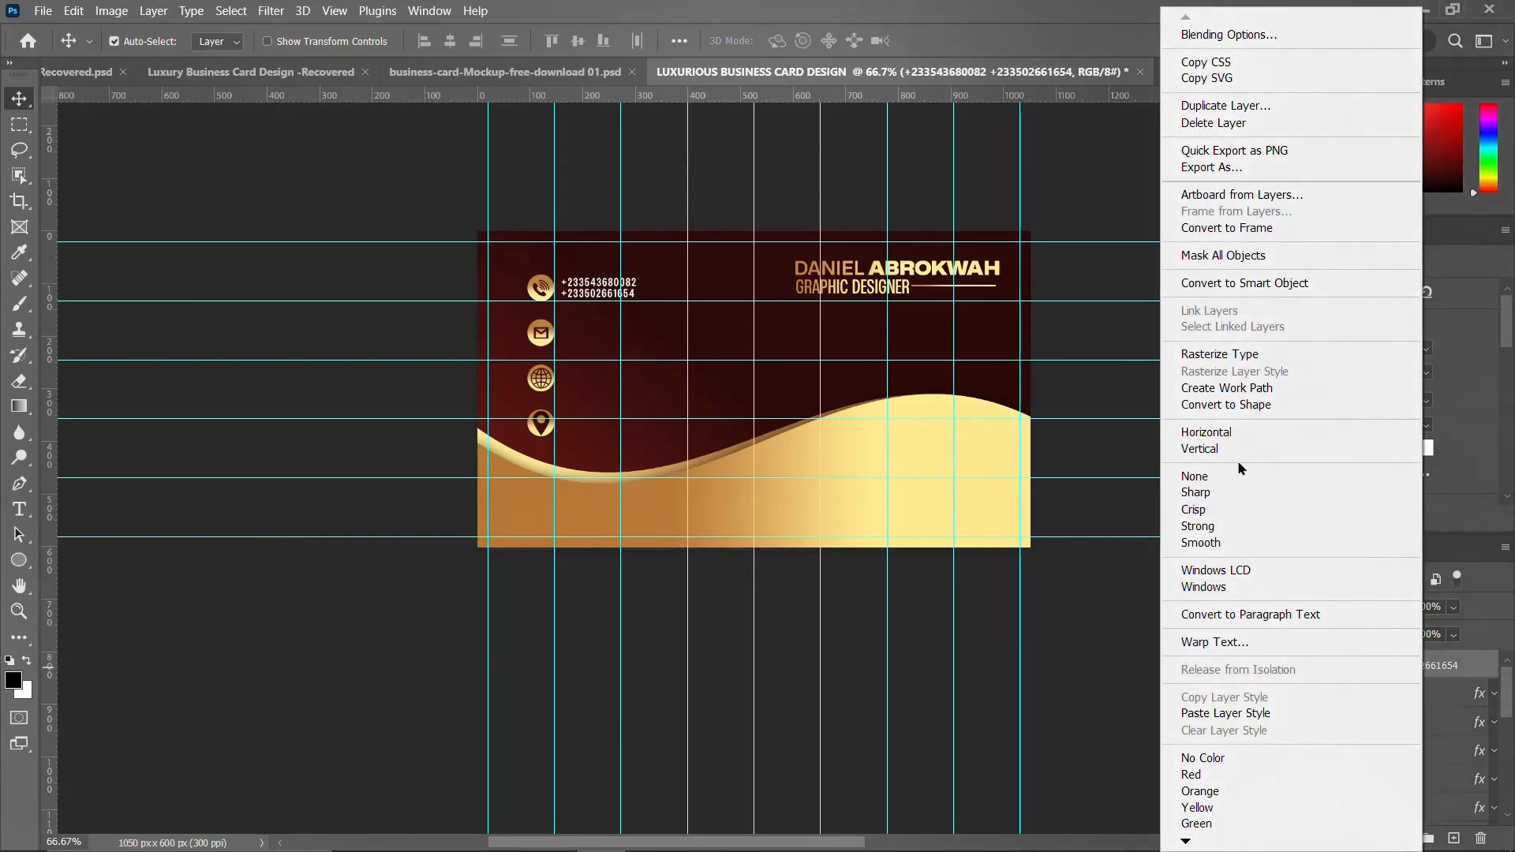
left_click(1240, 713)
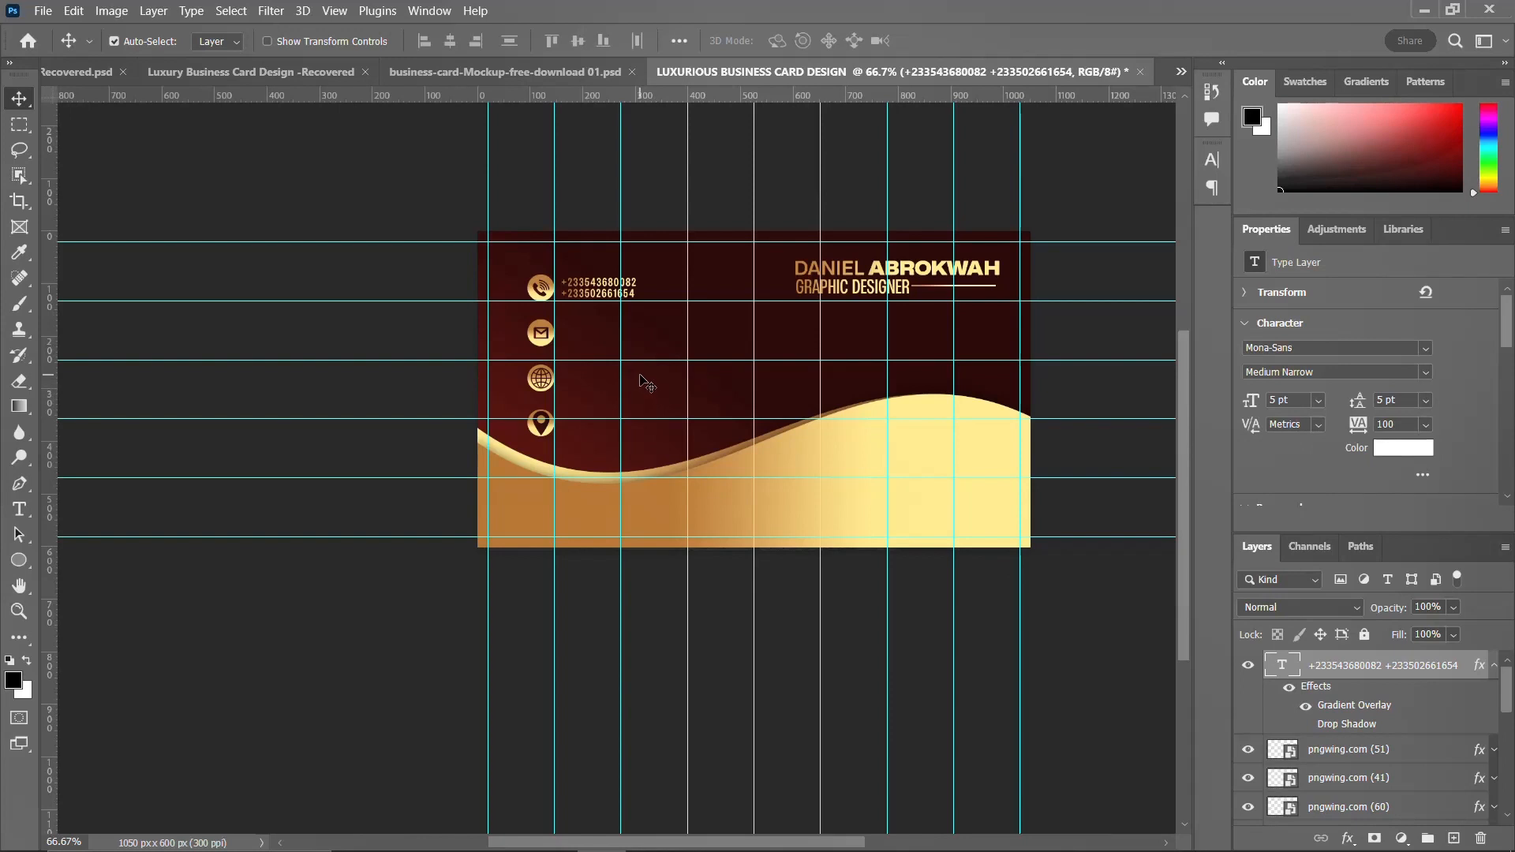
Step: Duplicate the phone-number layer and nudge the copy down beside the envelope icon
key("ctrl+j")
key("Down")
key("Down")
key("Down")
key("Down")
key("Down")
key("Down")
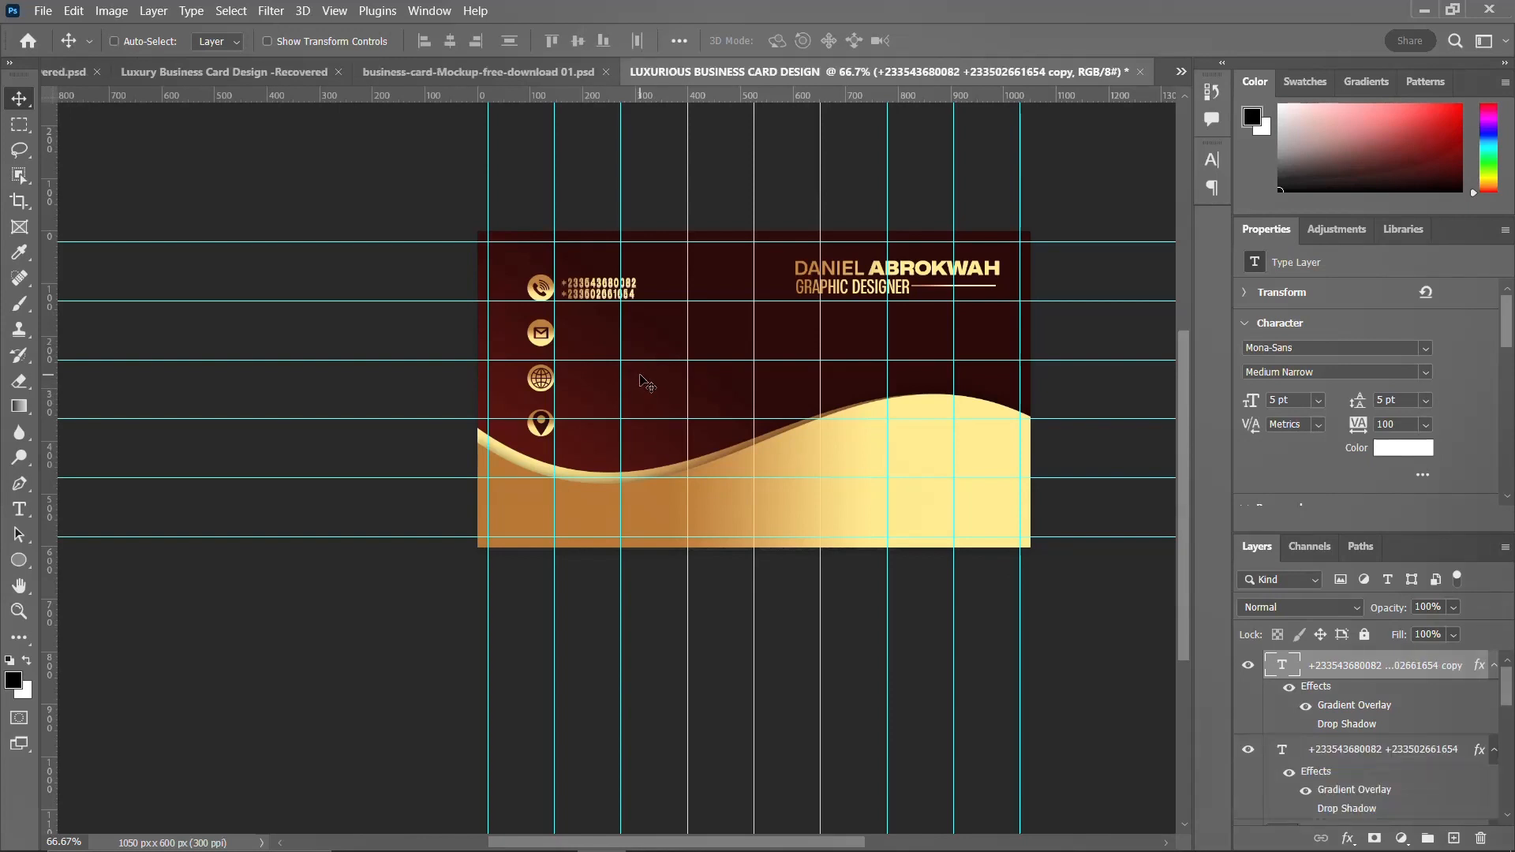
key("ctrl+minus")
key("ctrl+minus")
key("ctrl+minus")
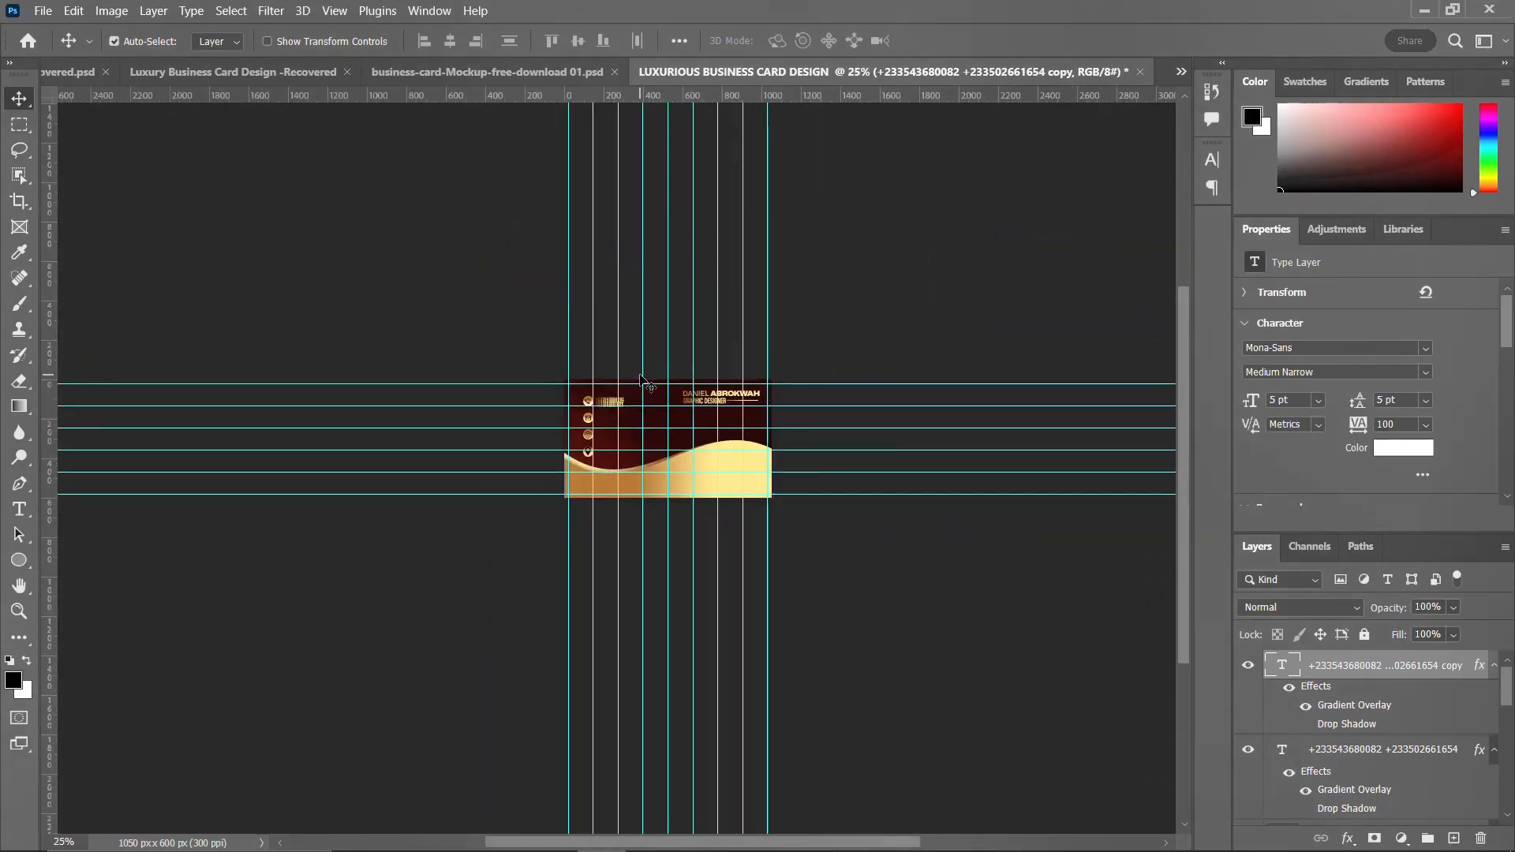
key("shift+Down")
key("shift+Down")
key("shift+Down")
key("shift+Down")
key("shift+Down")
key("shift+Down")
key("shift+Down")
key("ctrl+plus")
key("ctrl+plus")
key("ctrl+plus")
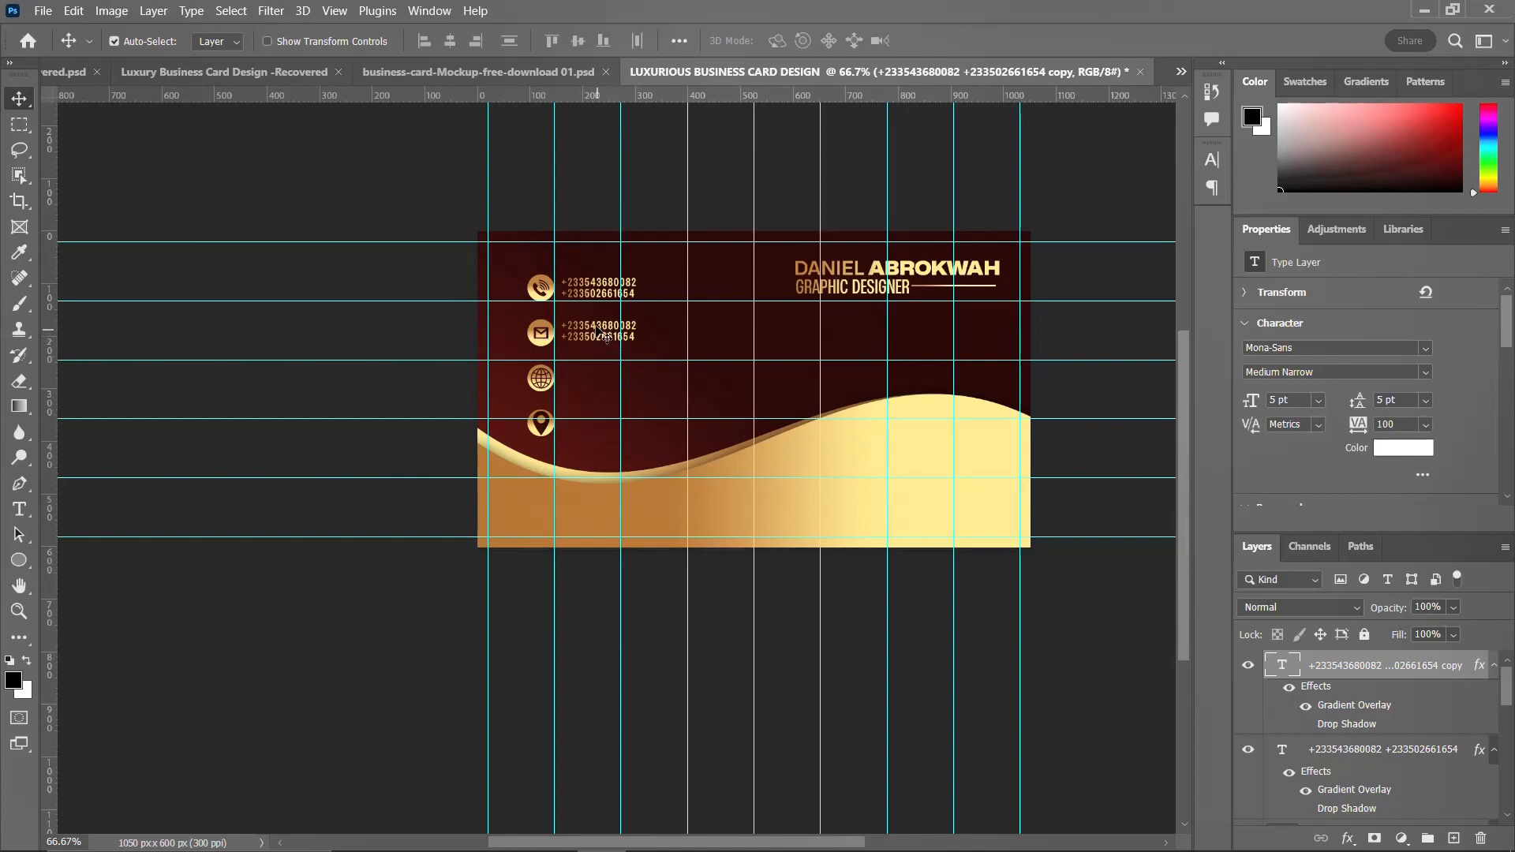
Step: Retype both lines of the copied text as the two email addresses
double_click(606, 335)
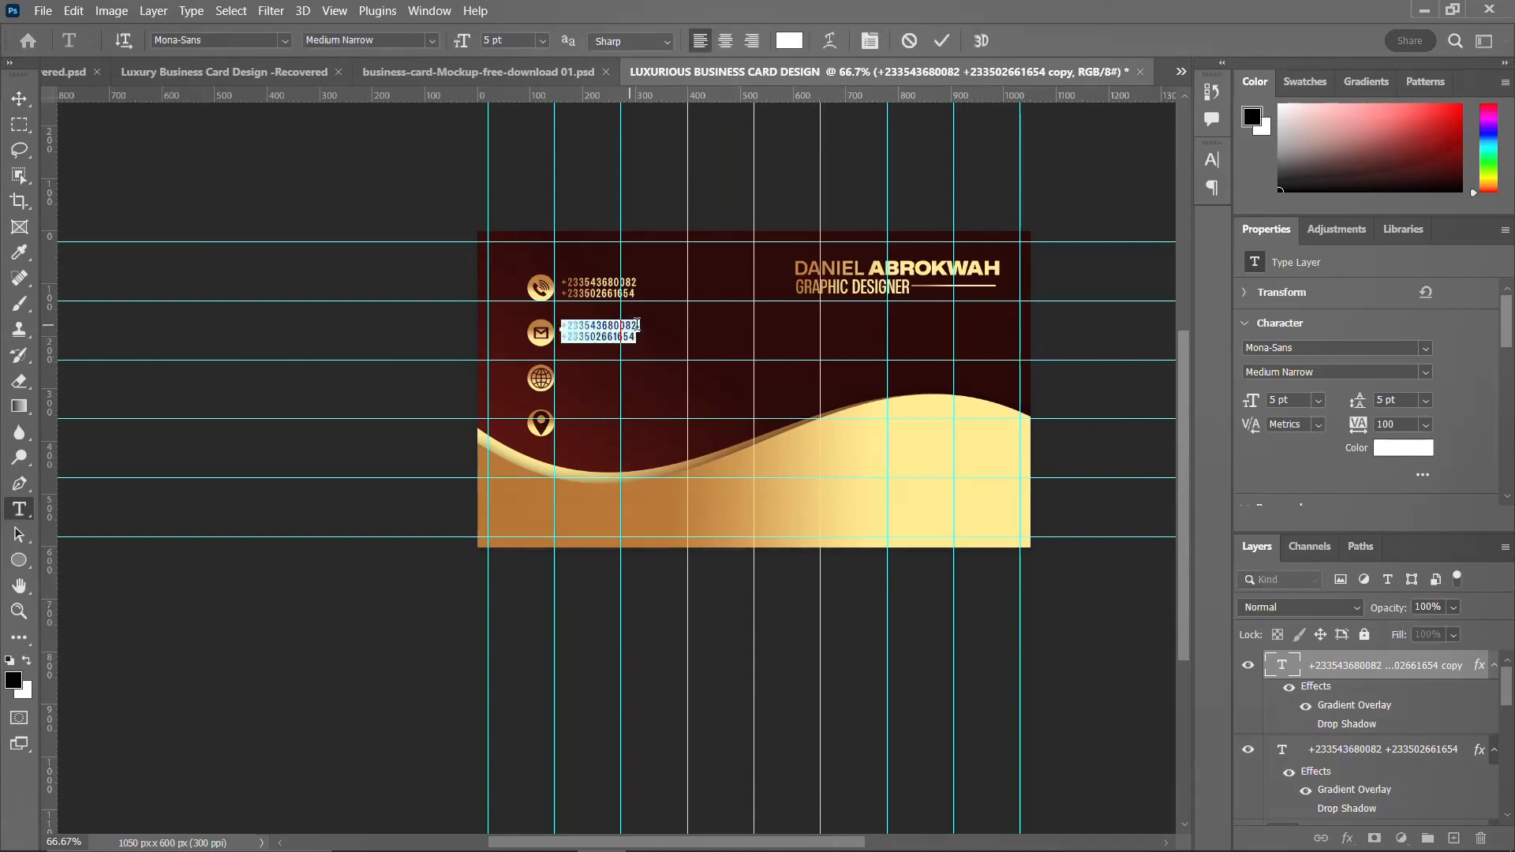
left_click(643, 323)
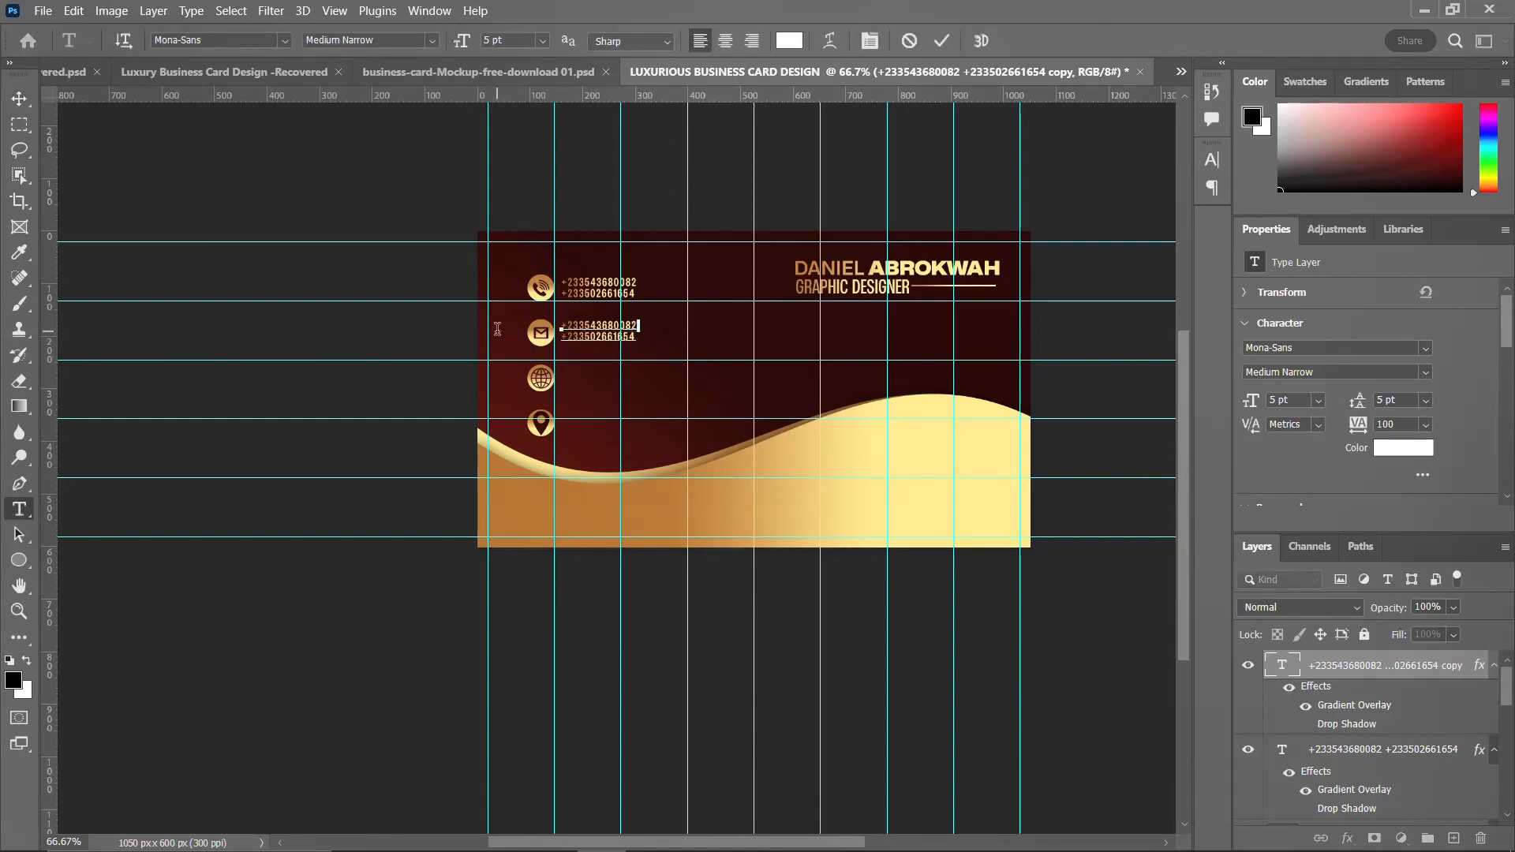
triple_click(604, 324)
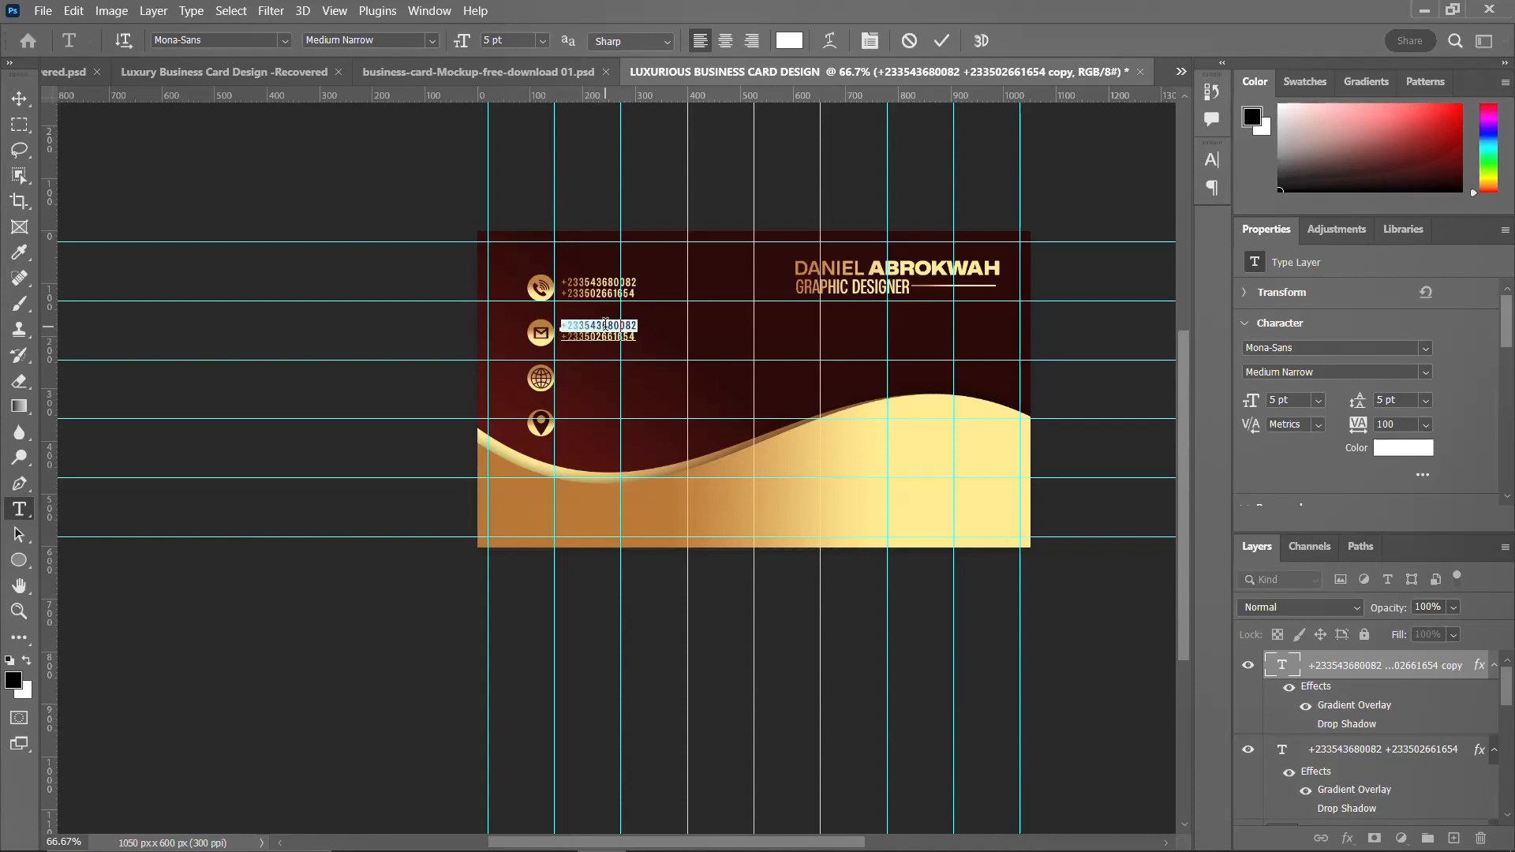
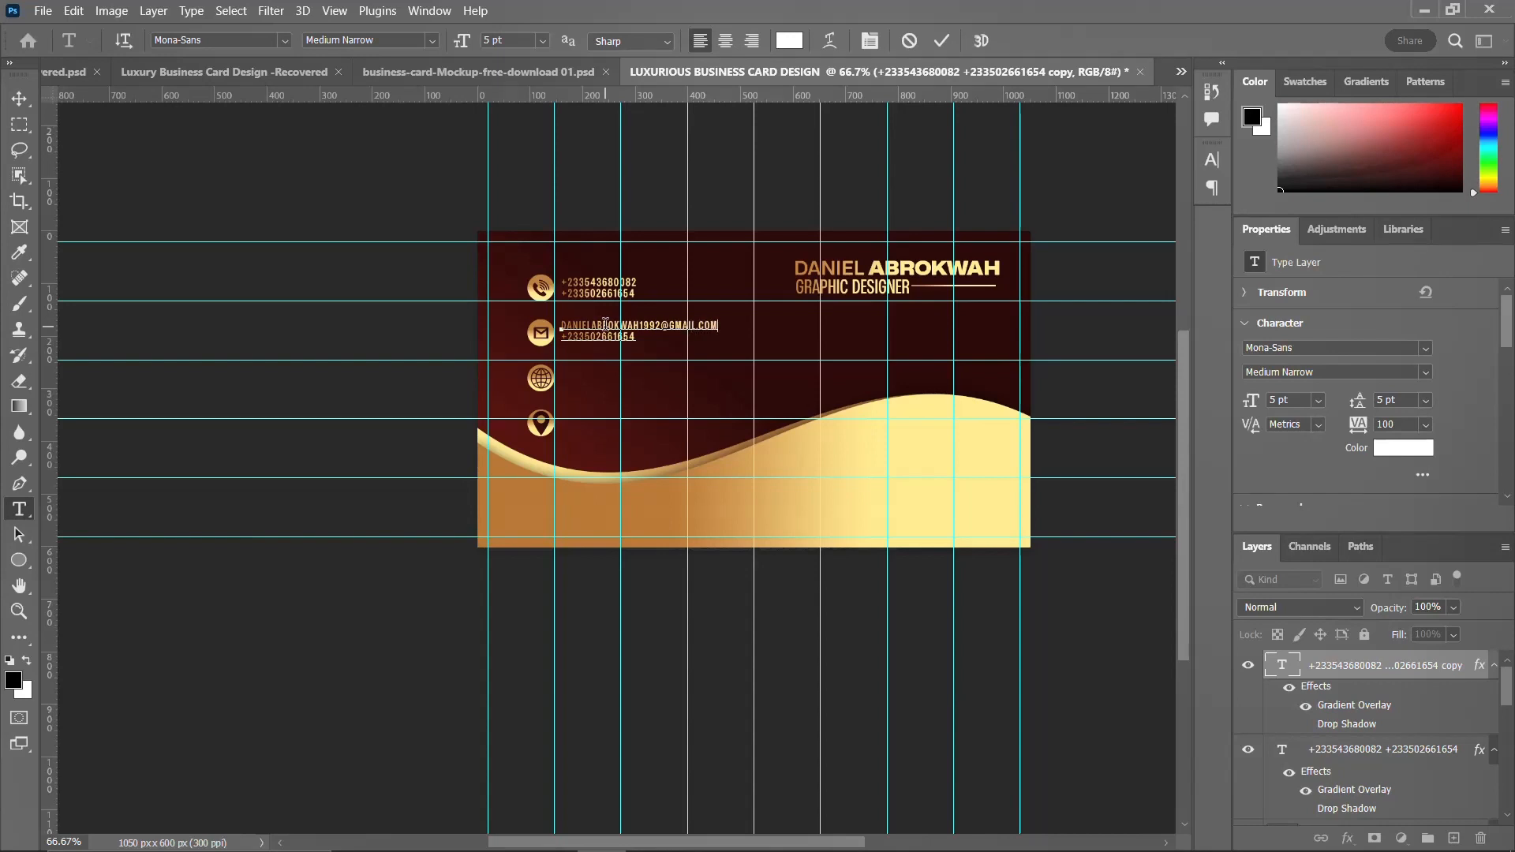
left_click_drag(636, 338, 550, 339)
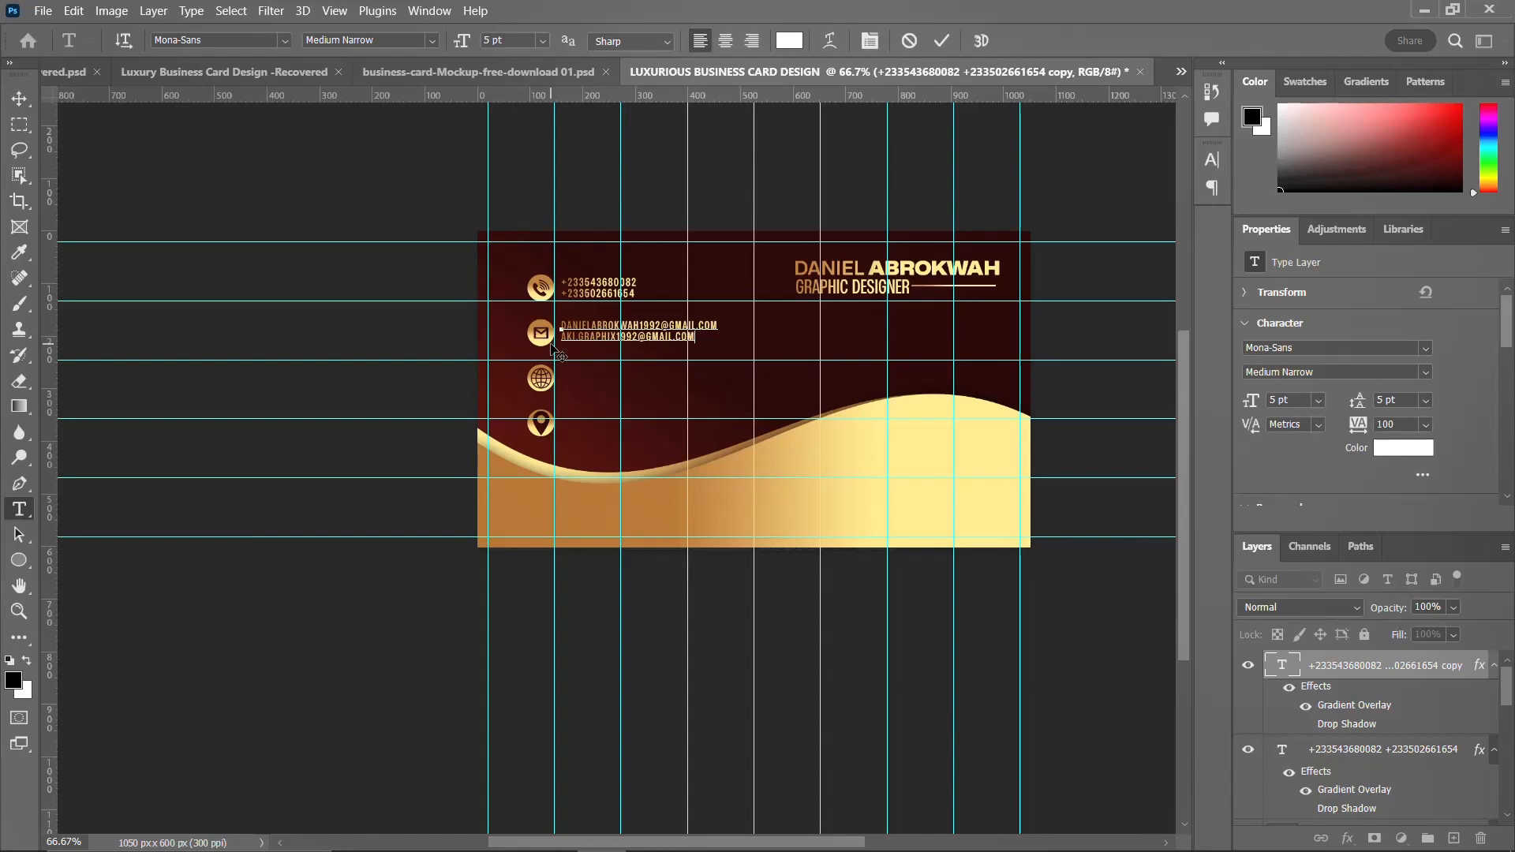
key("ctrl+Return")
key("v")
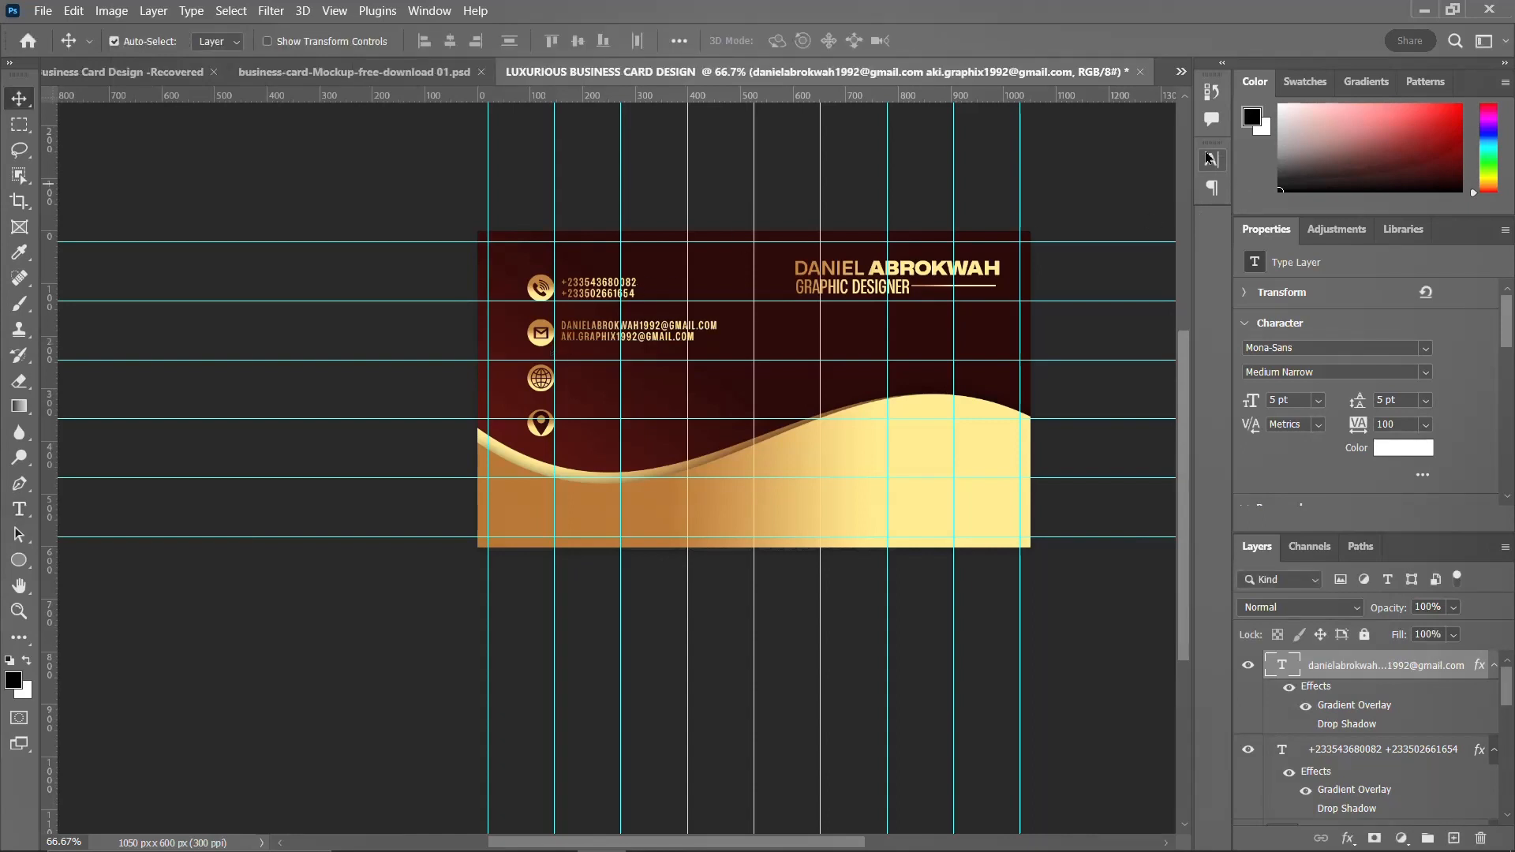
Step: Turn off All Caps so the emails read lowercase, then duplicate the email layer
left_click(1211, 159)
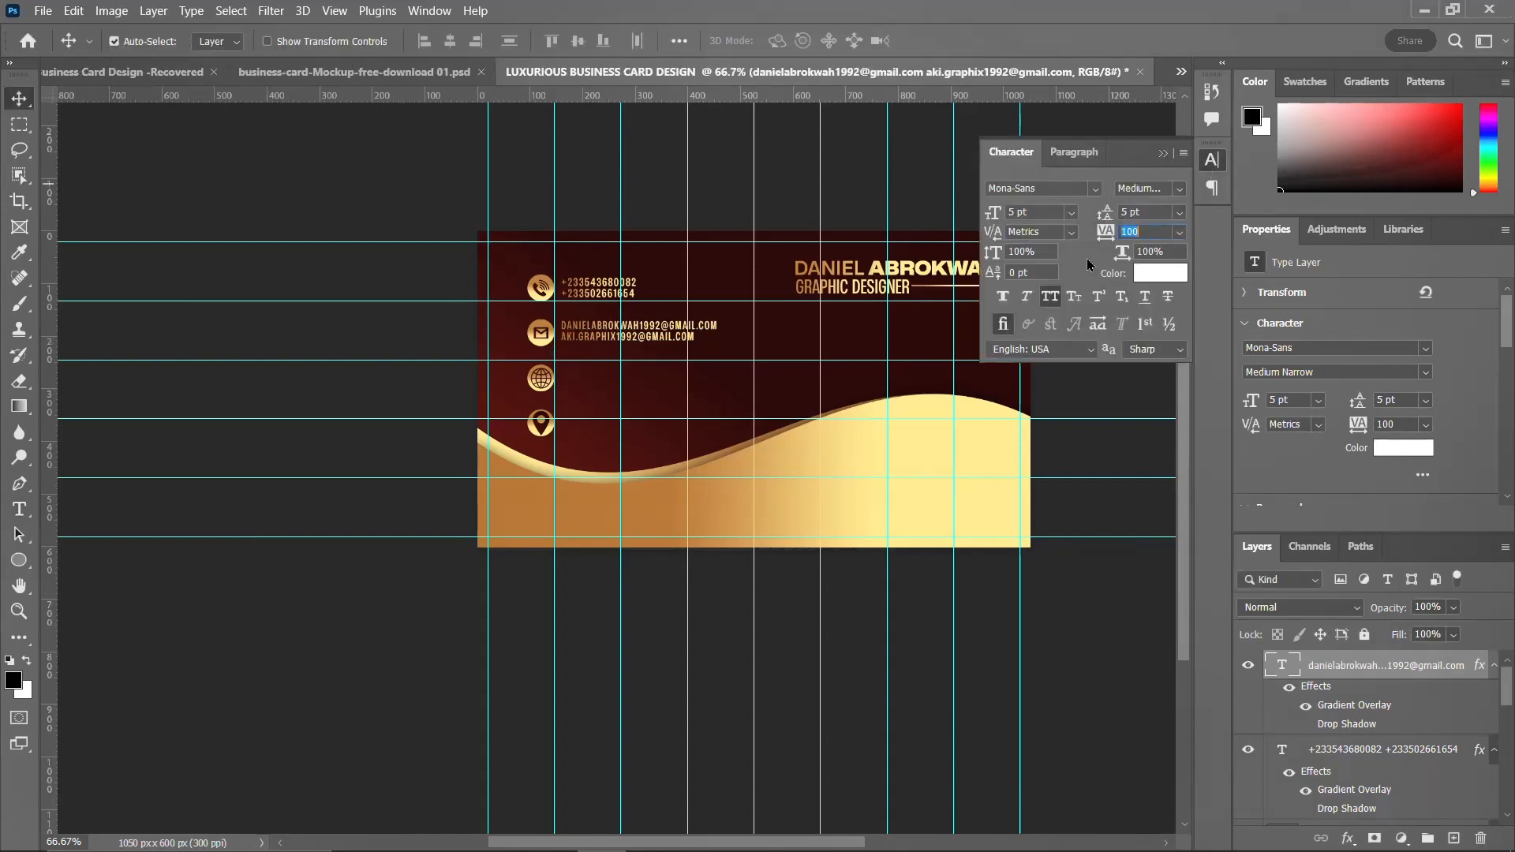
left_click(1049, 297)
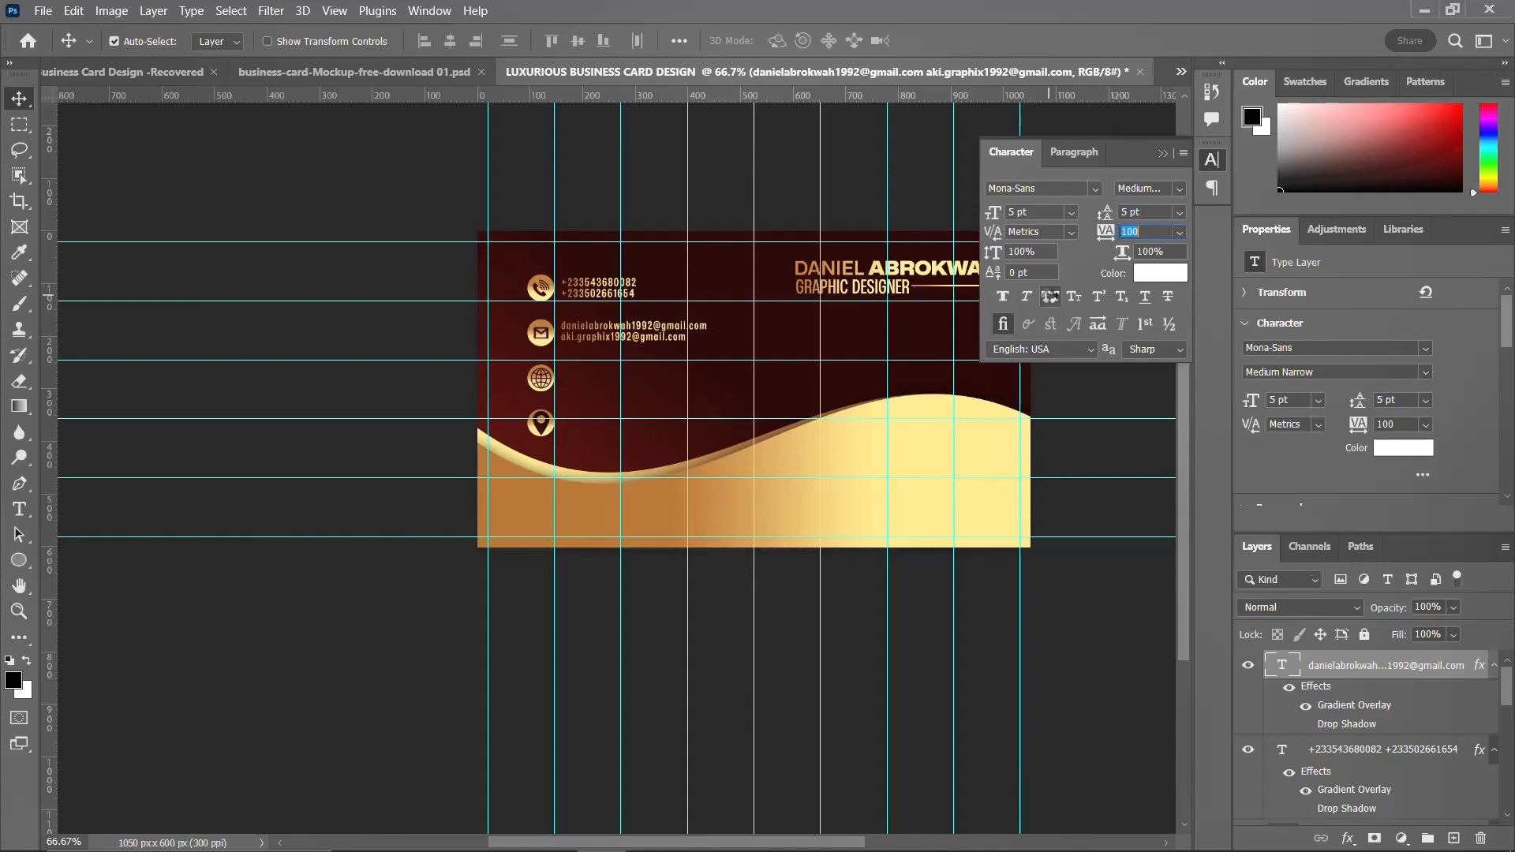
left_click(1219, 157)
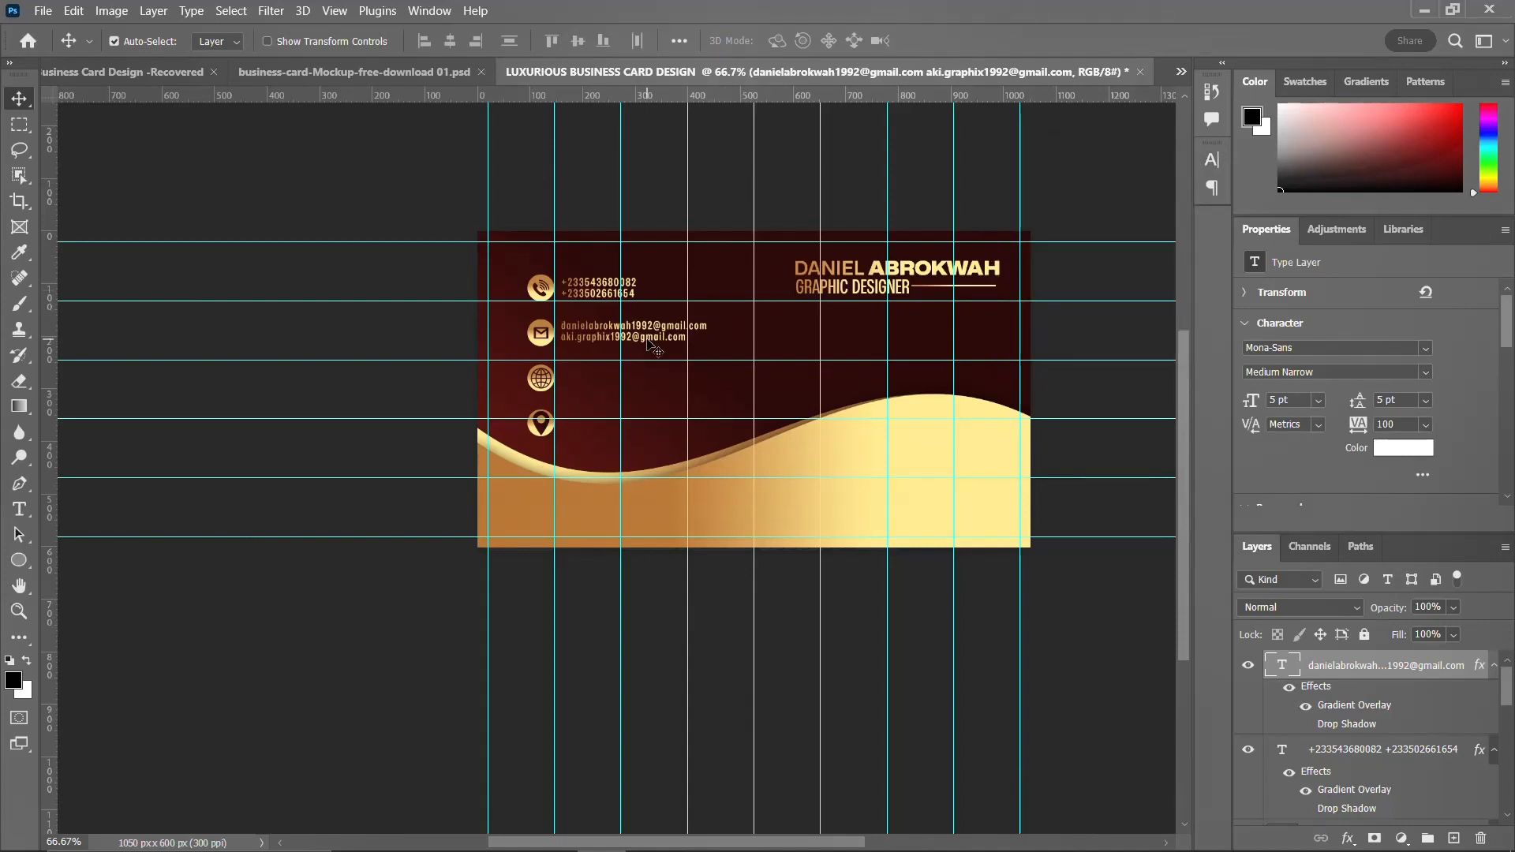
key("ctrl+j")
key("ctrl+minus")
key("ctrl+minus")
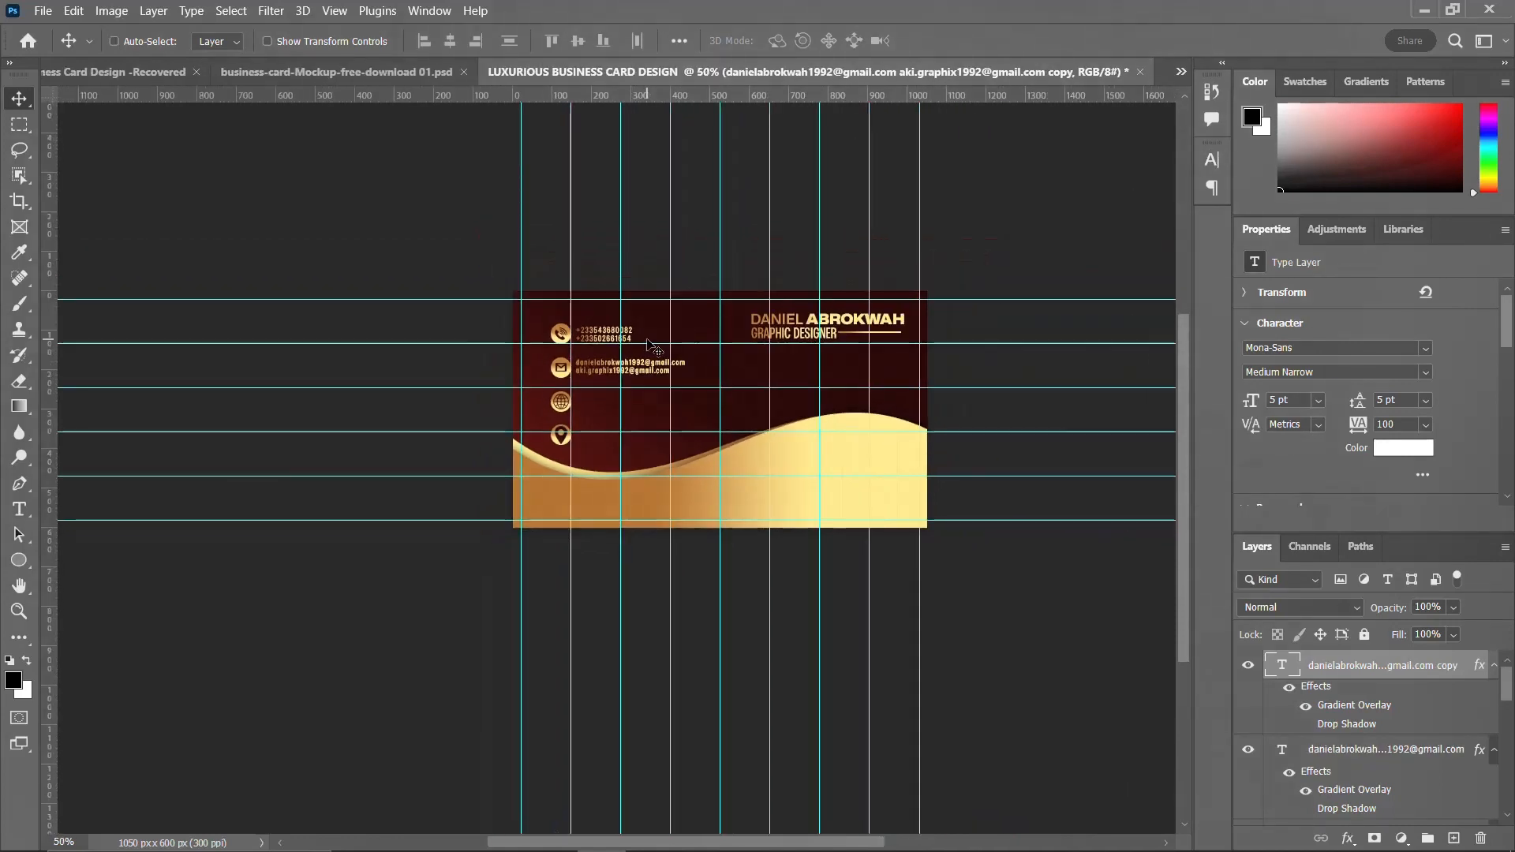
Step: Nudge the copied email text down until it sits beside the globe icon
key("Down")
key("Down")
key("Down")
key("Down")
key("Down")
key("Down")
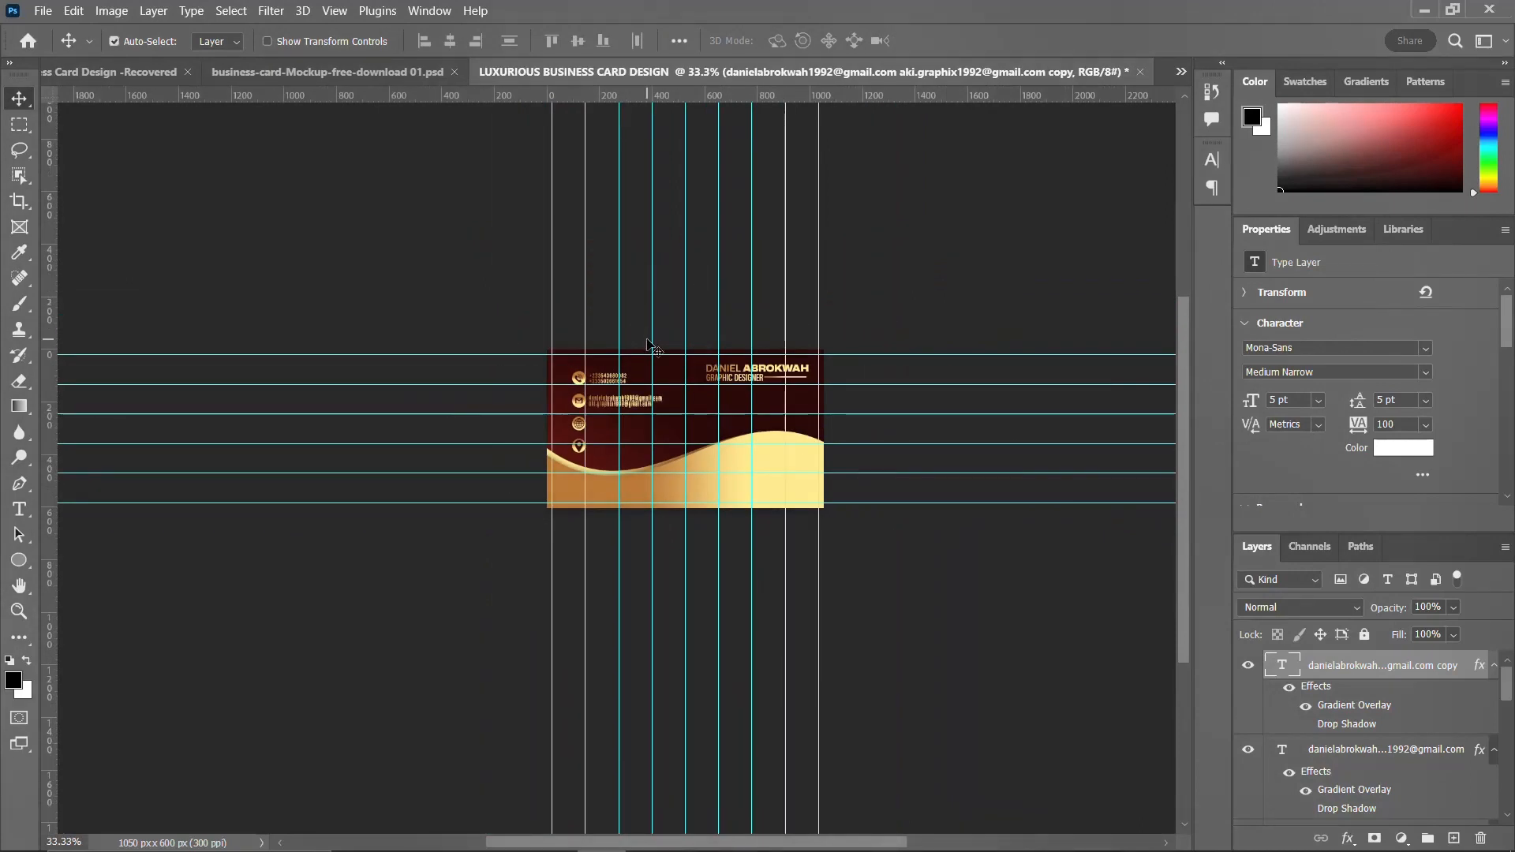
key("Down")
key("Down")
key("Down")
key("Down")
key("Down")
key("Down")
key("Down")
key("Down")
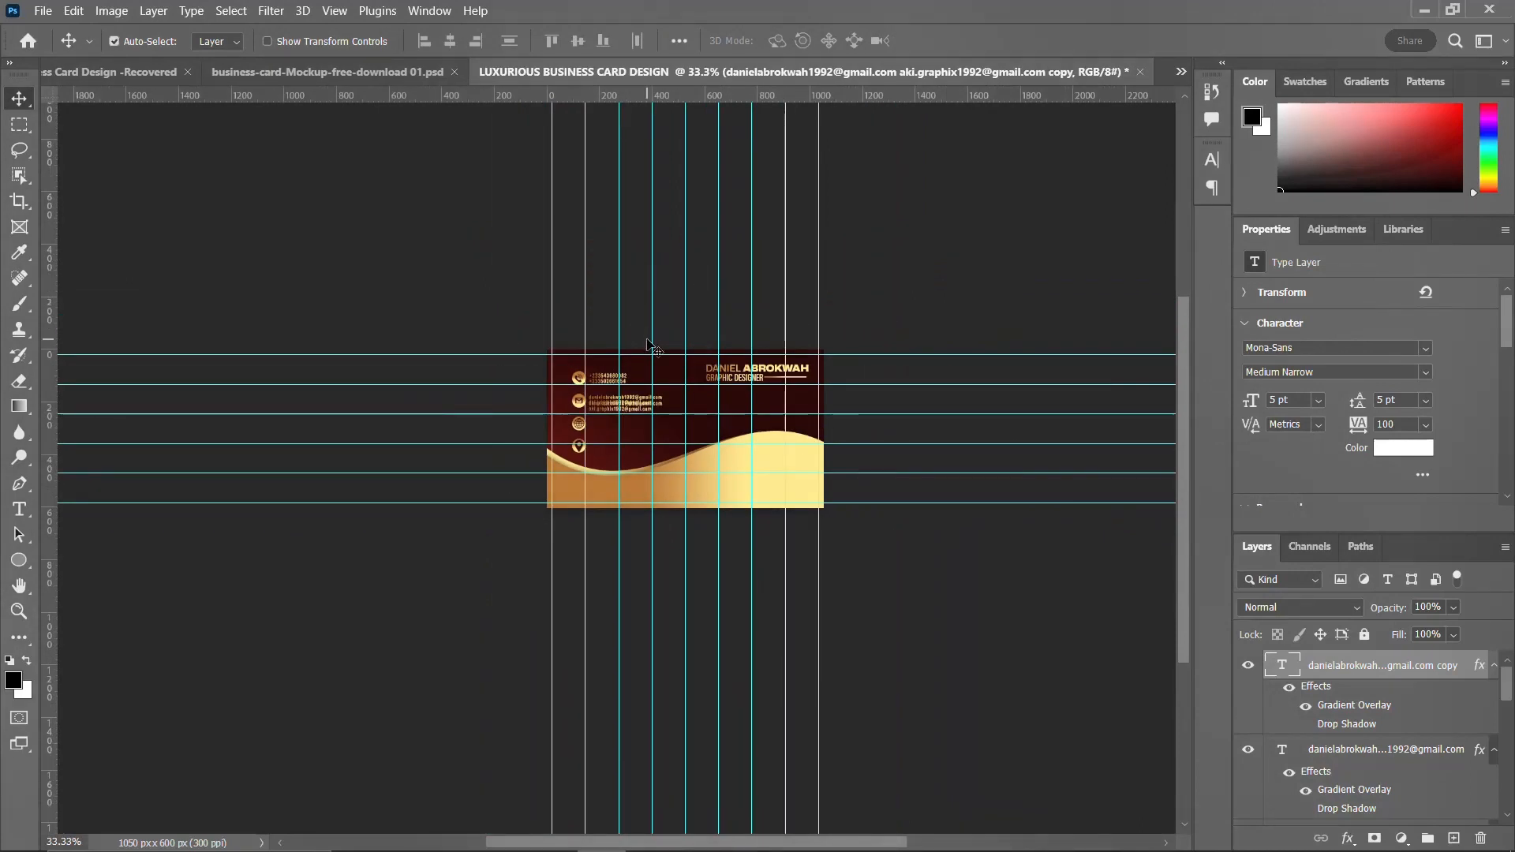
key("Down")
key("Down")
key("Down")
key("Down")
key("Down")
key("Down")
key("Down")
key("Down")
key("Down")
key("Down")
key("Down")
key("Down")
key("Down")
key("Down")
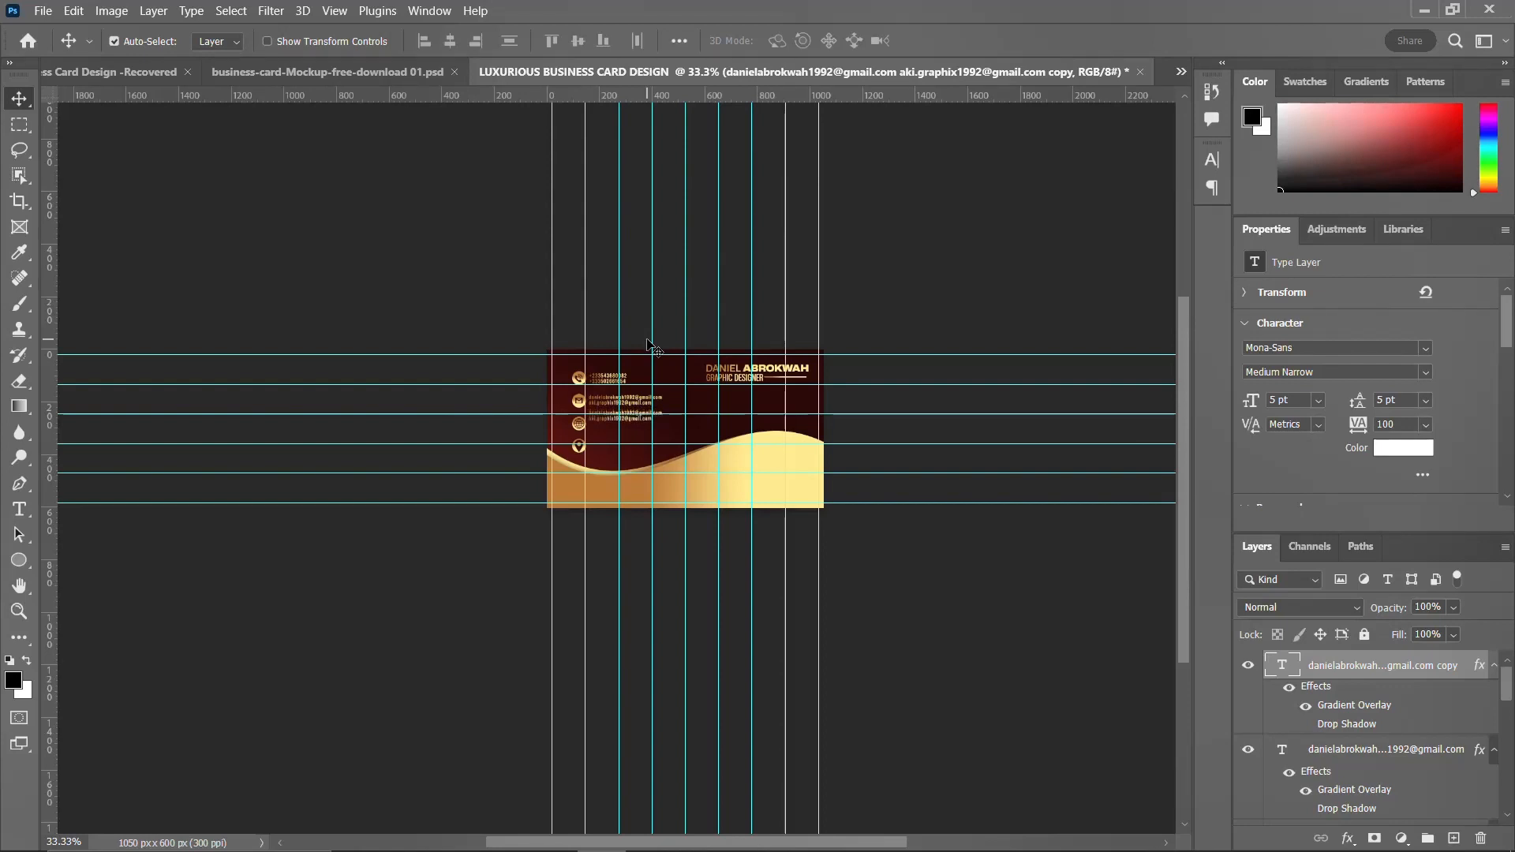
key("Down")
key("Down")
key("Down")
key("Down")
key("Down")
key("Down")
key("Down")
key("Down")
key("Up")
key("Up")
key("Up")
key("Down")
key("Down")
key("Down")
key("Down")
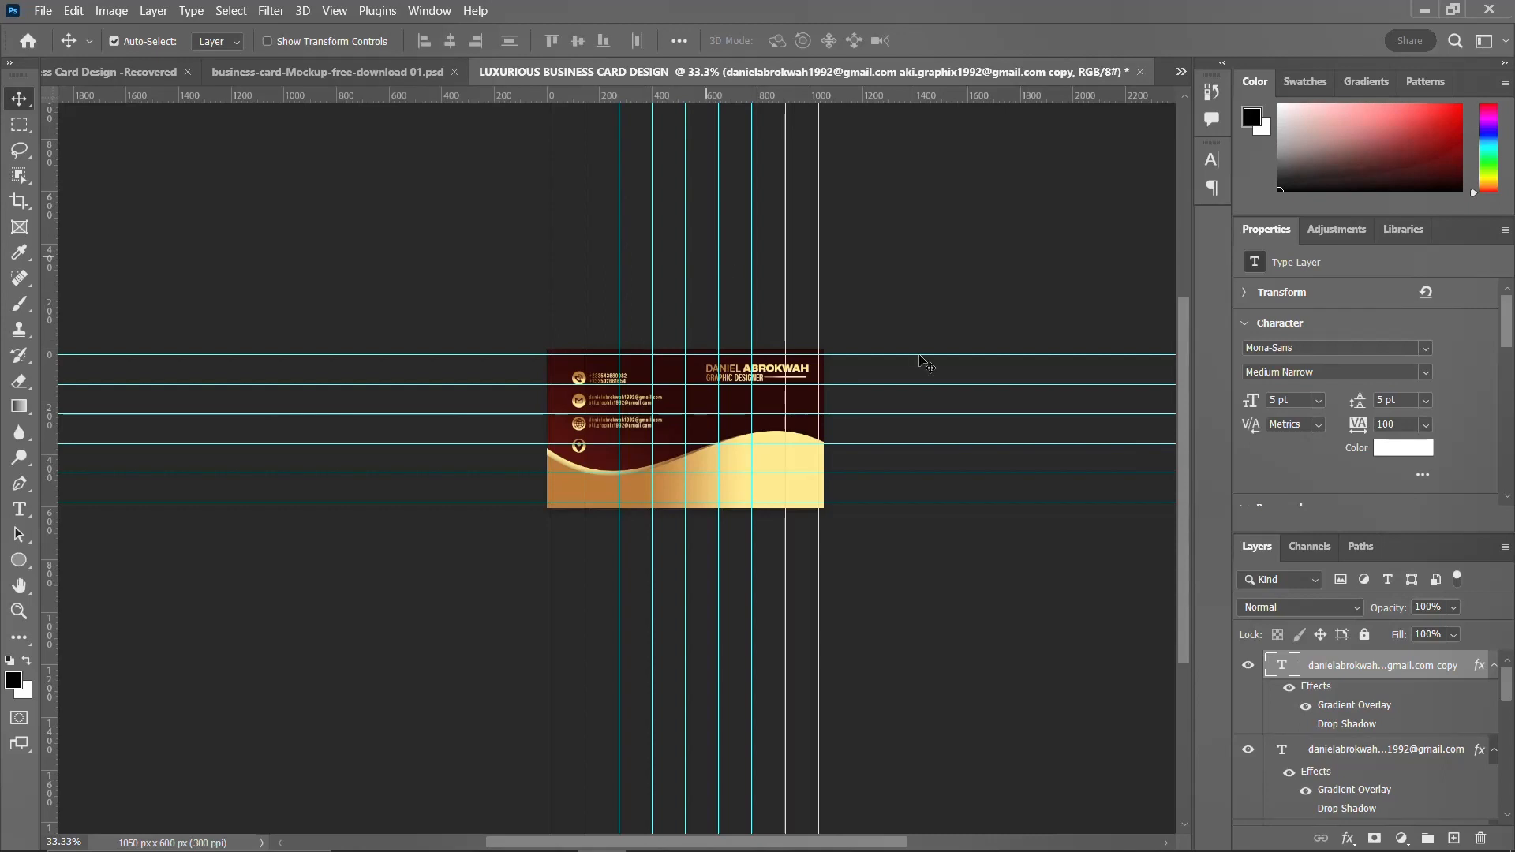
key("ctrl+plus")
key("ctrl+plus")
key("ctrl+plus")
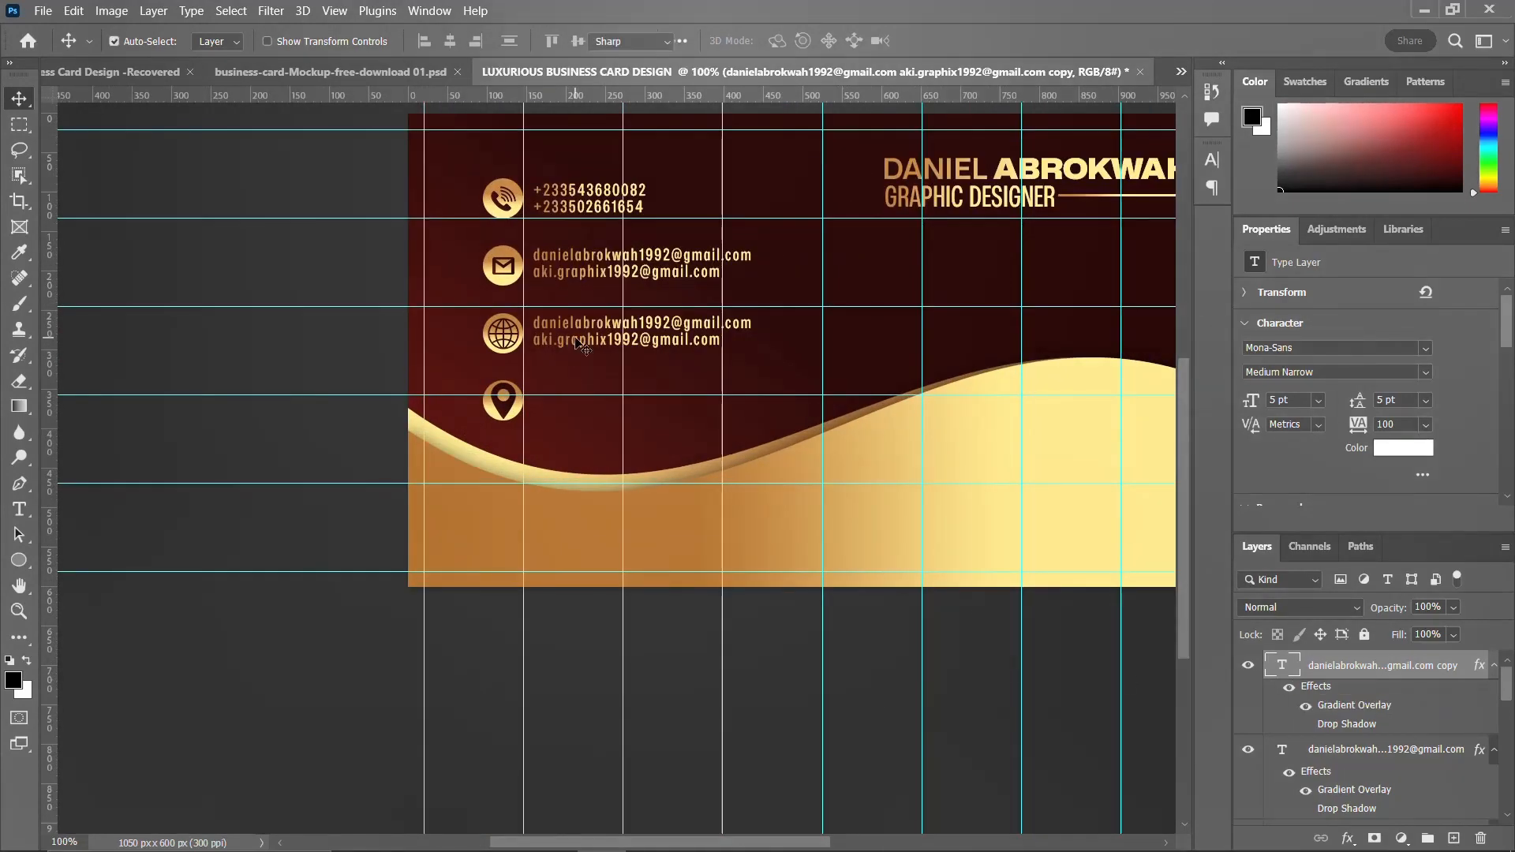
key("t")
double_click(579, 340)
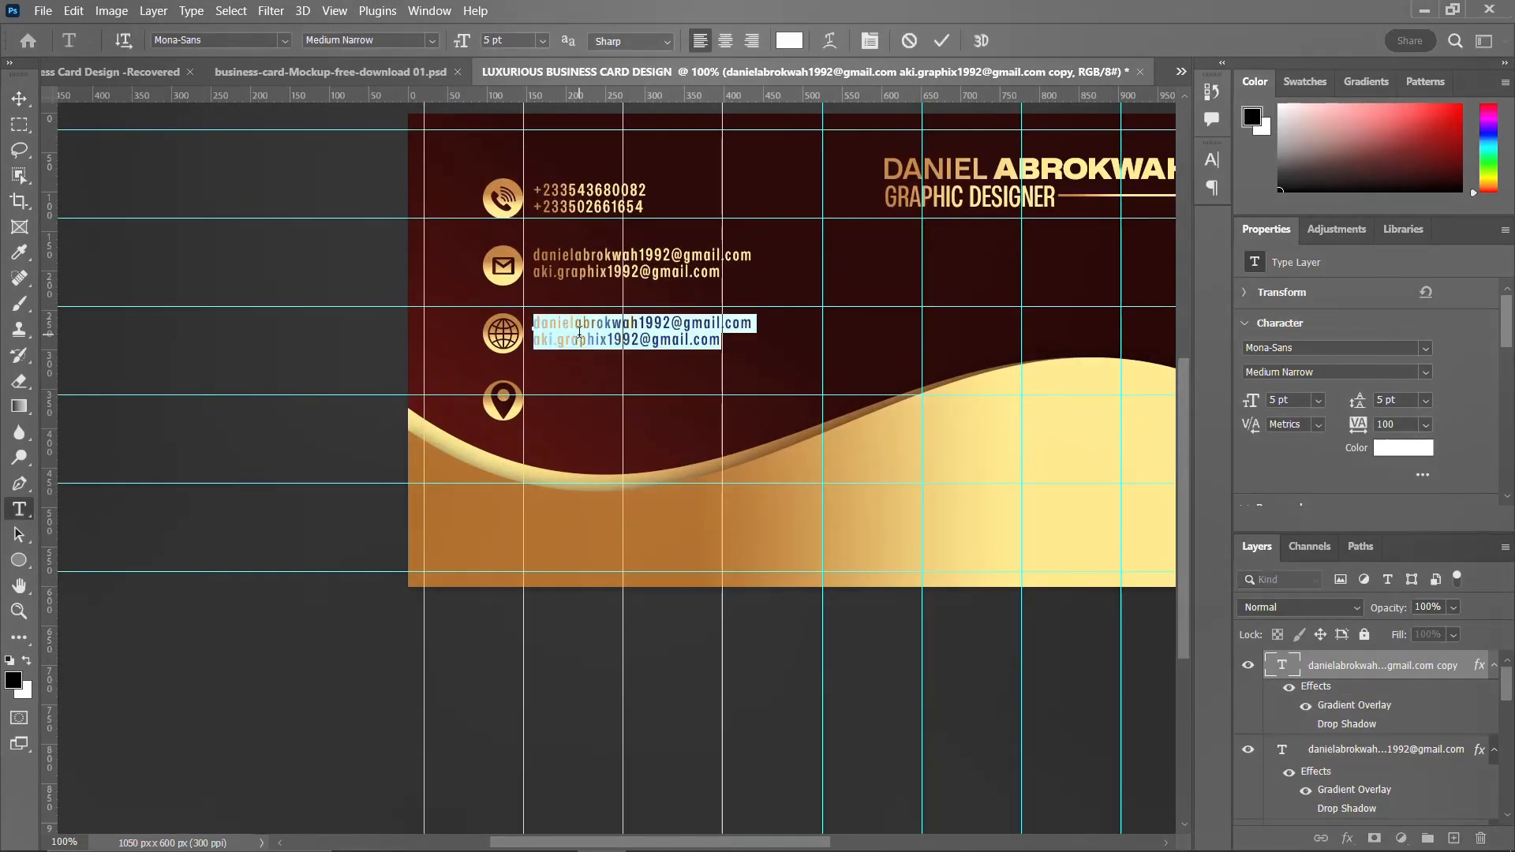
type("www.ak")
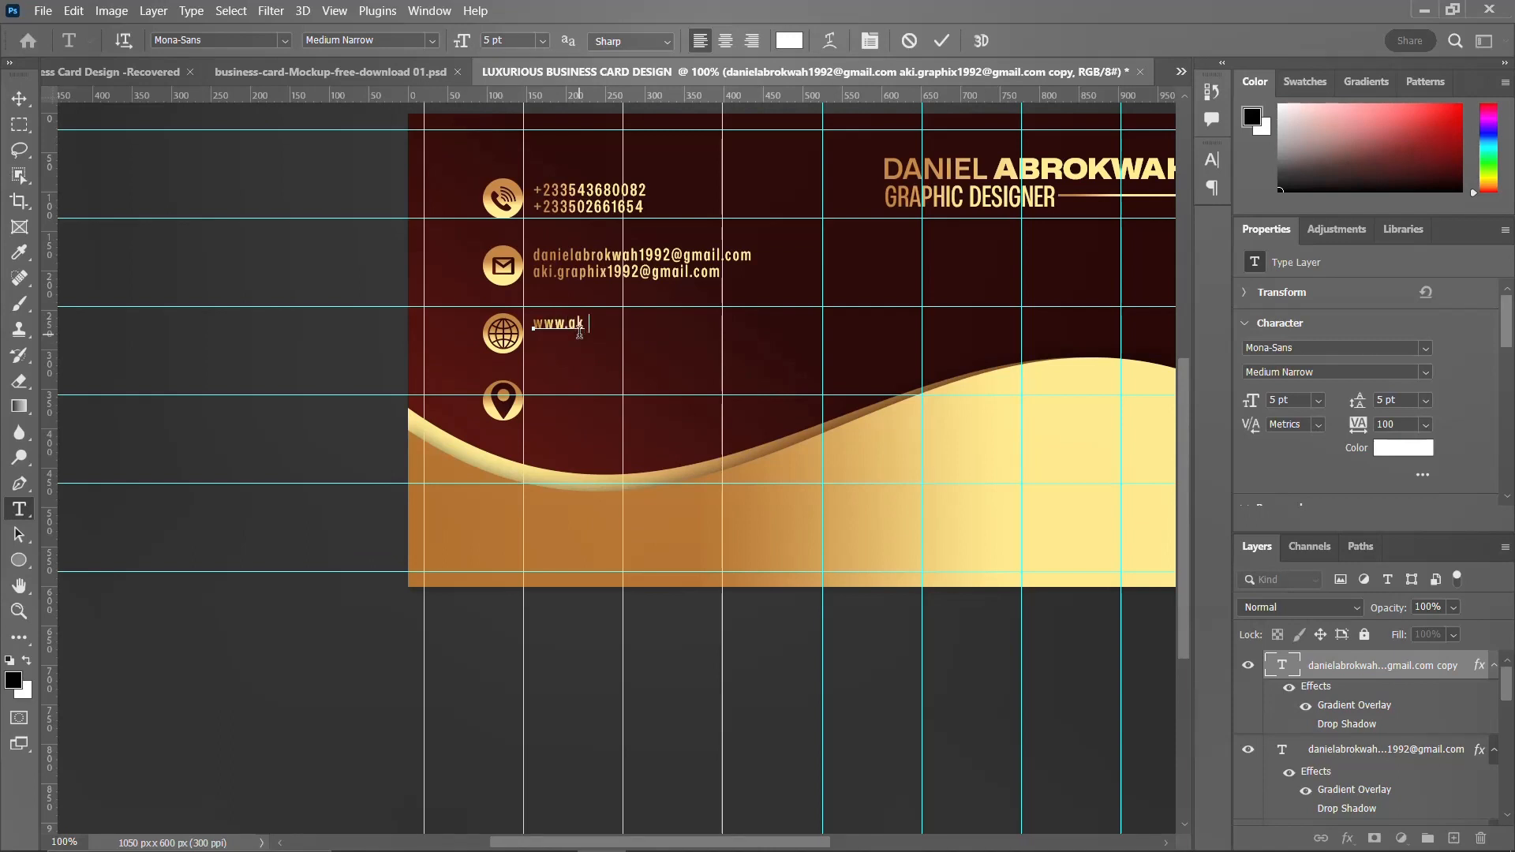
type("igraphic.com.gh")
key("ctrl+Return")
key("v")
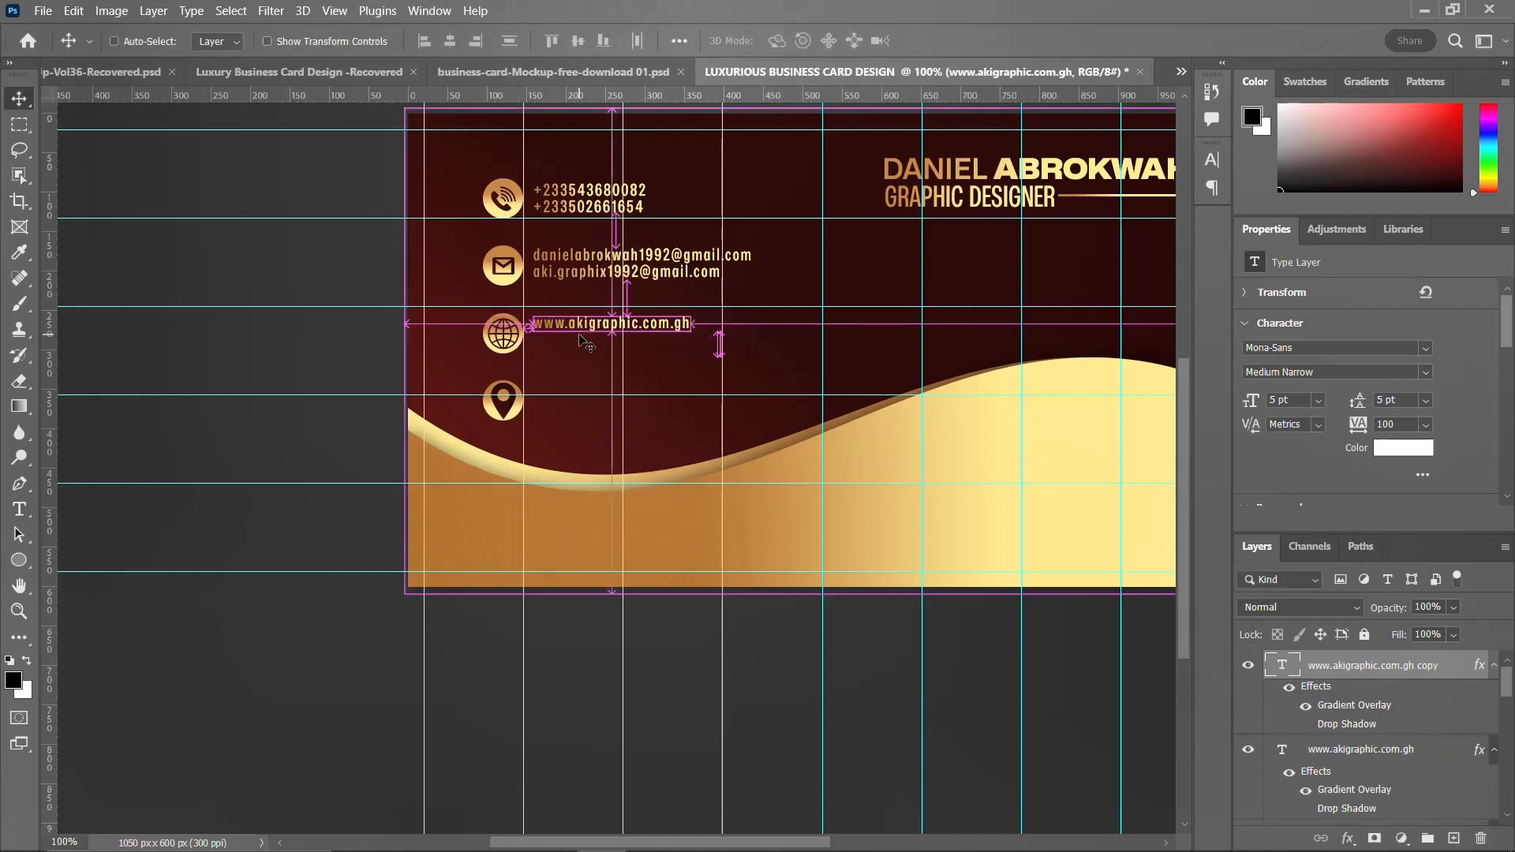
key("Down")
key("Down")
key("Down")
key("Down")
key("Down")
key("Down")
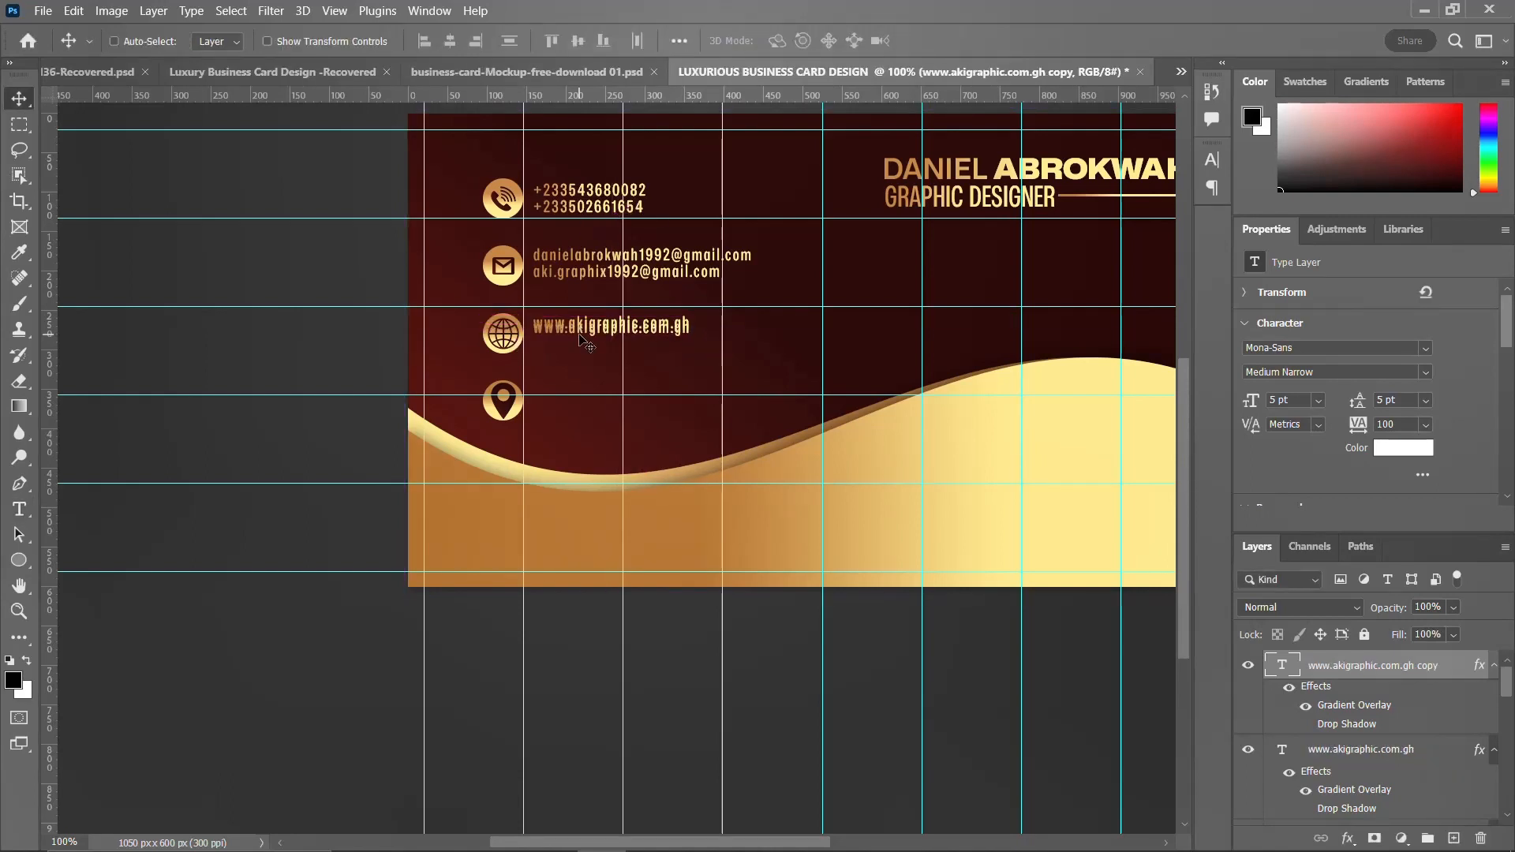
Step: Nudge the website copy down, duplicate it, and move the new copy to the location row
key("Down")
key("Down")
key("Down")
key("Down")
key("Down")
key("Down")
key("Down")
key("Down")
key("Down")
key("Down")
key("Down")
key("Down")
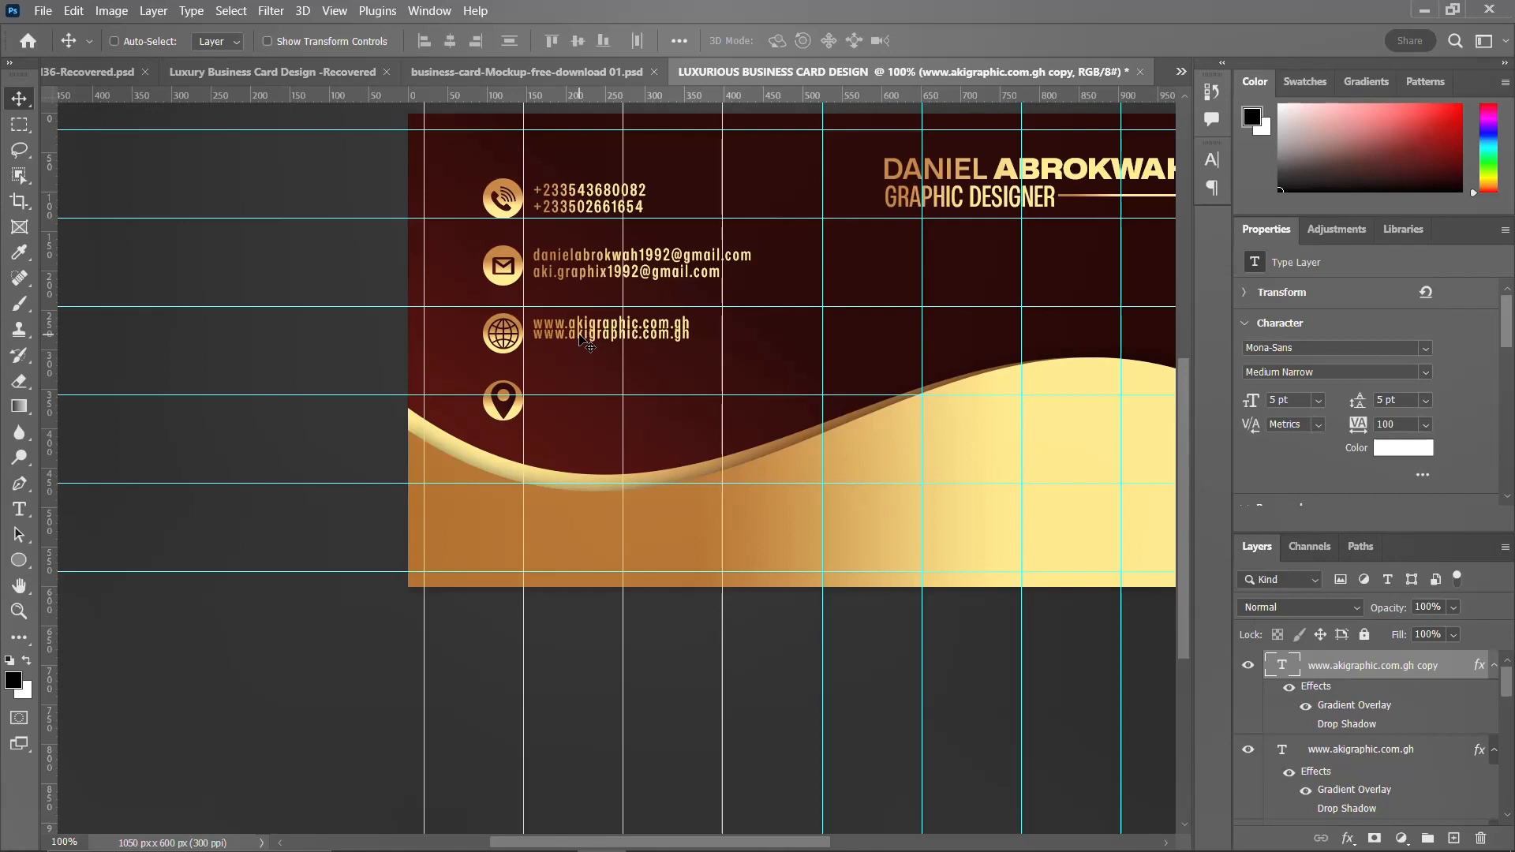
key("Down")
key("Down")
key("Down")
key("ctrl")
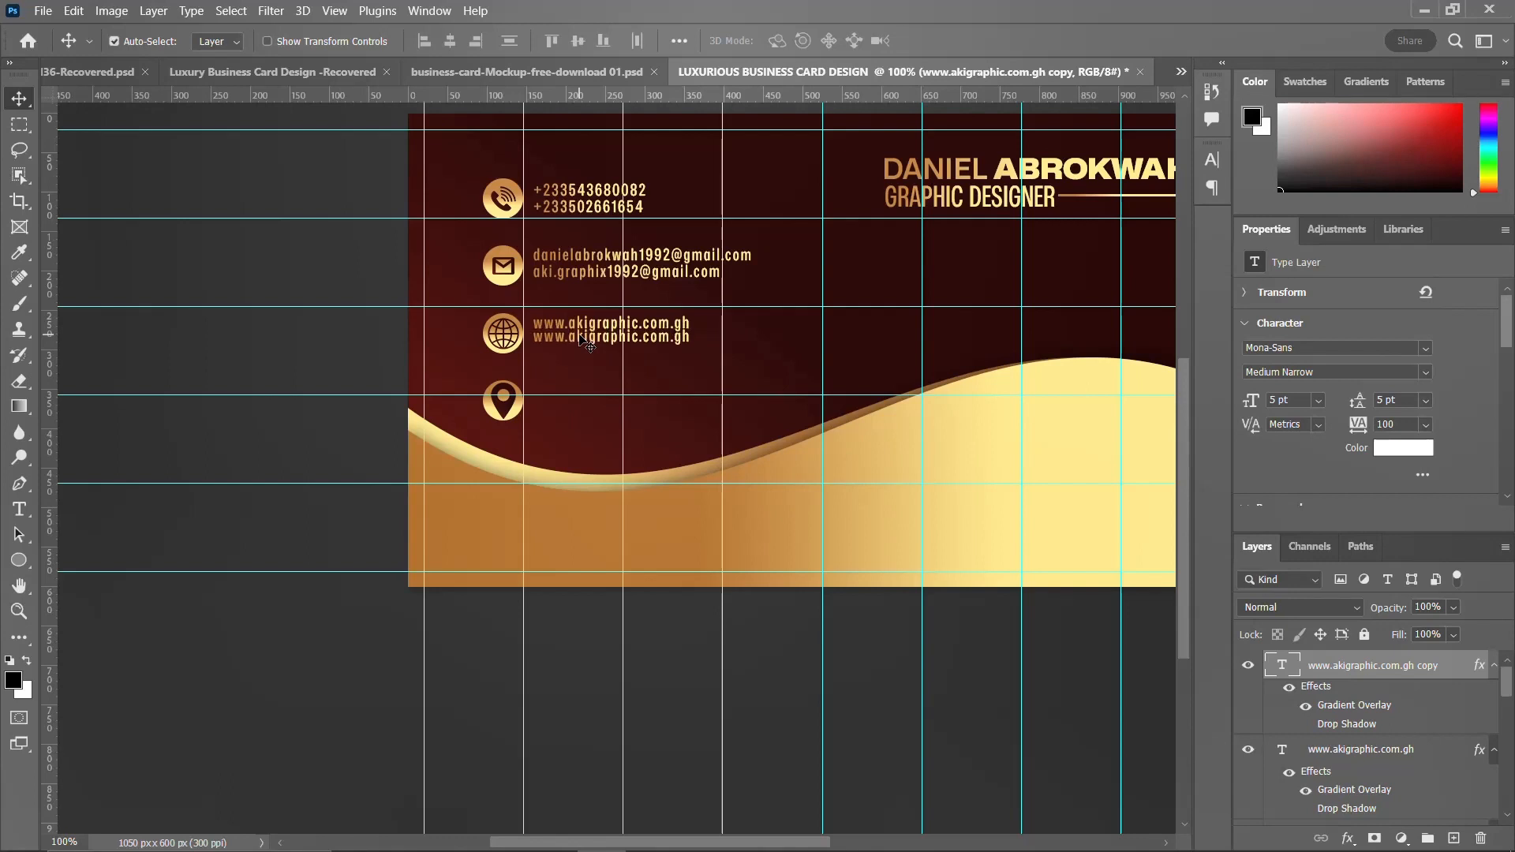
key("ctrl+j")
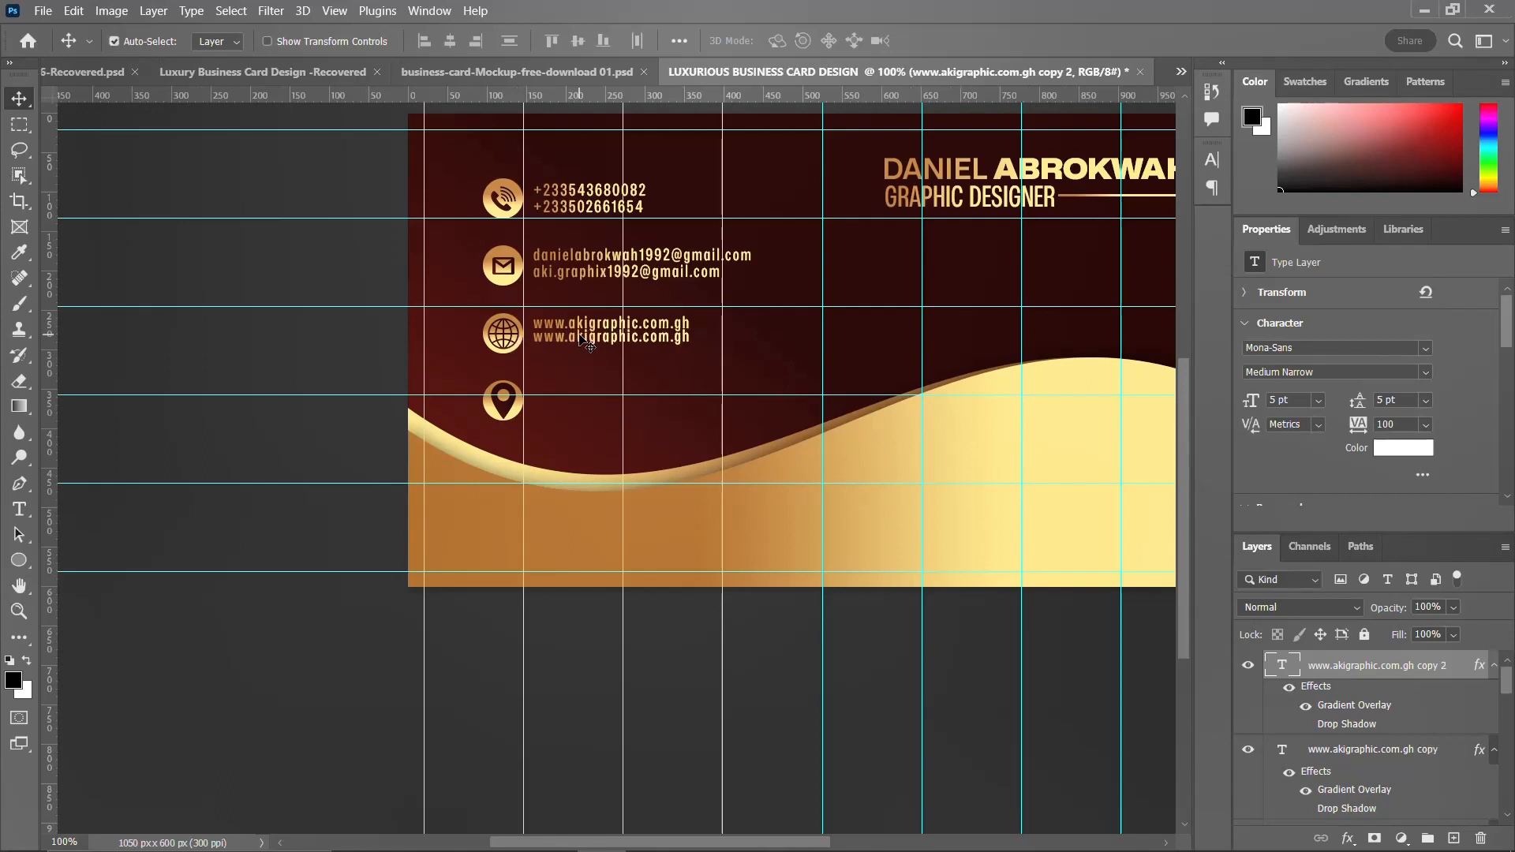
key("ctrl+minus")
key("ctrl+minus")
key("ctrl+minus")
key("ctrl+minus")
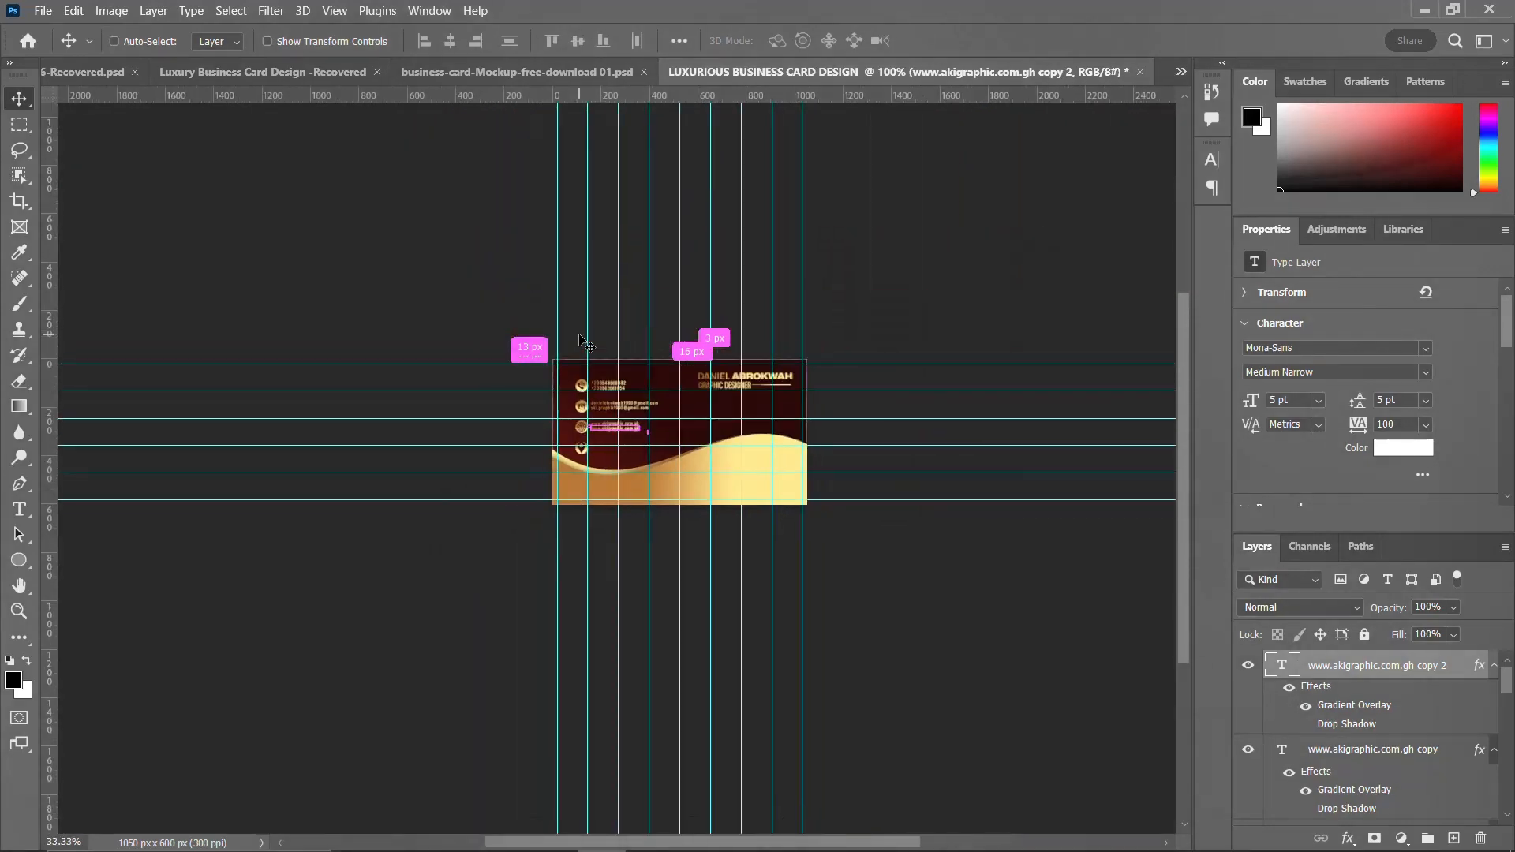
key("shift+Down")
key("shift+Down")
key("shift+Down")
key("shift+Down")
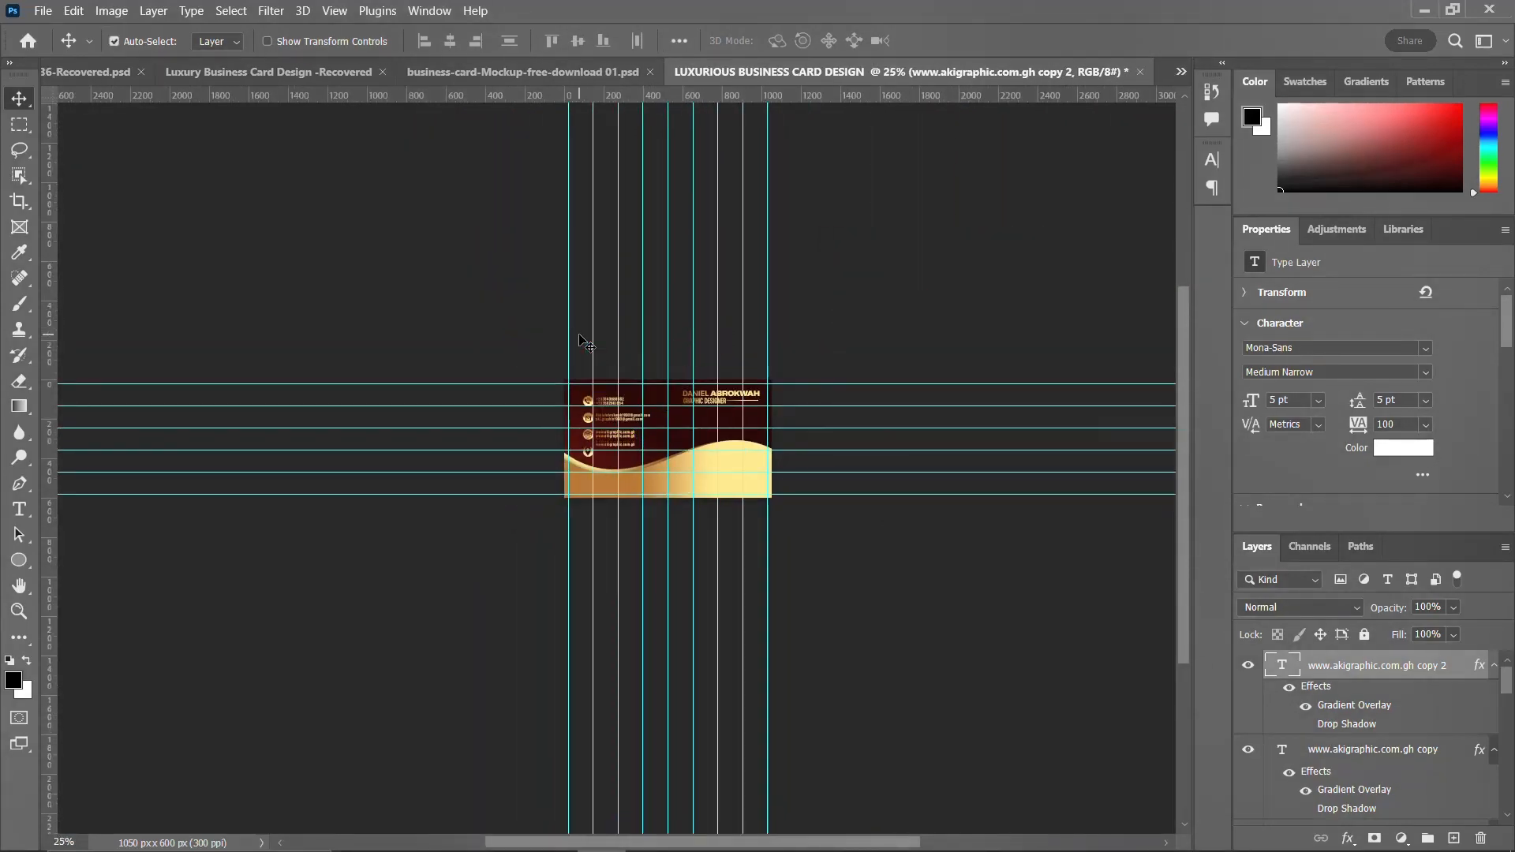
key("shift+Down")
key("shift+Down")
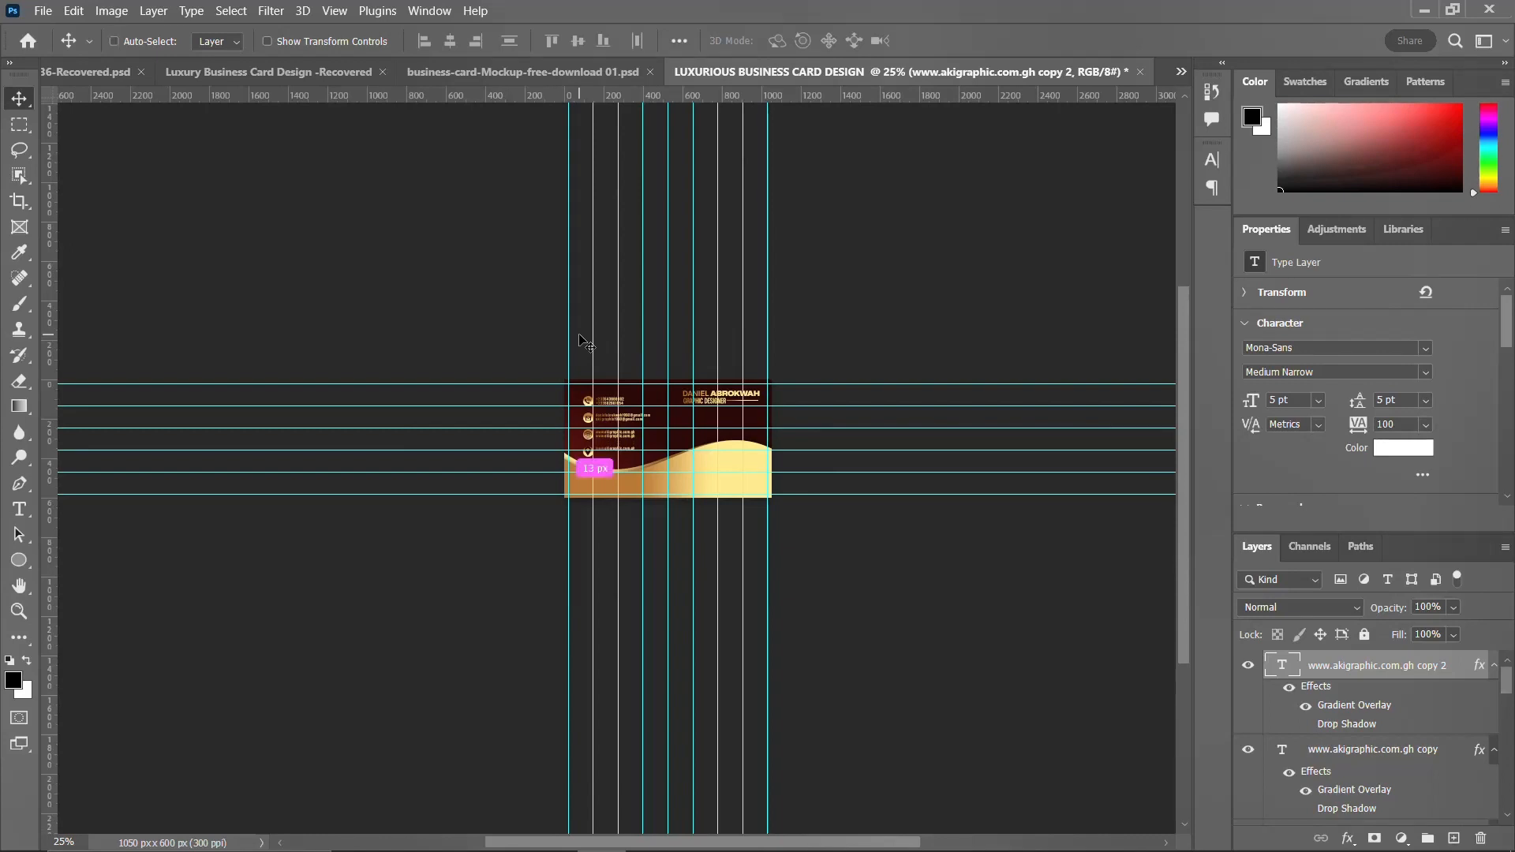
key("ctrl+plus")
key("ctrl+plus")
key("ctrl+plus")
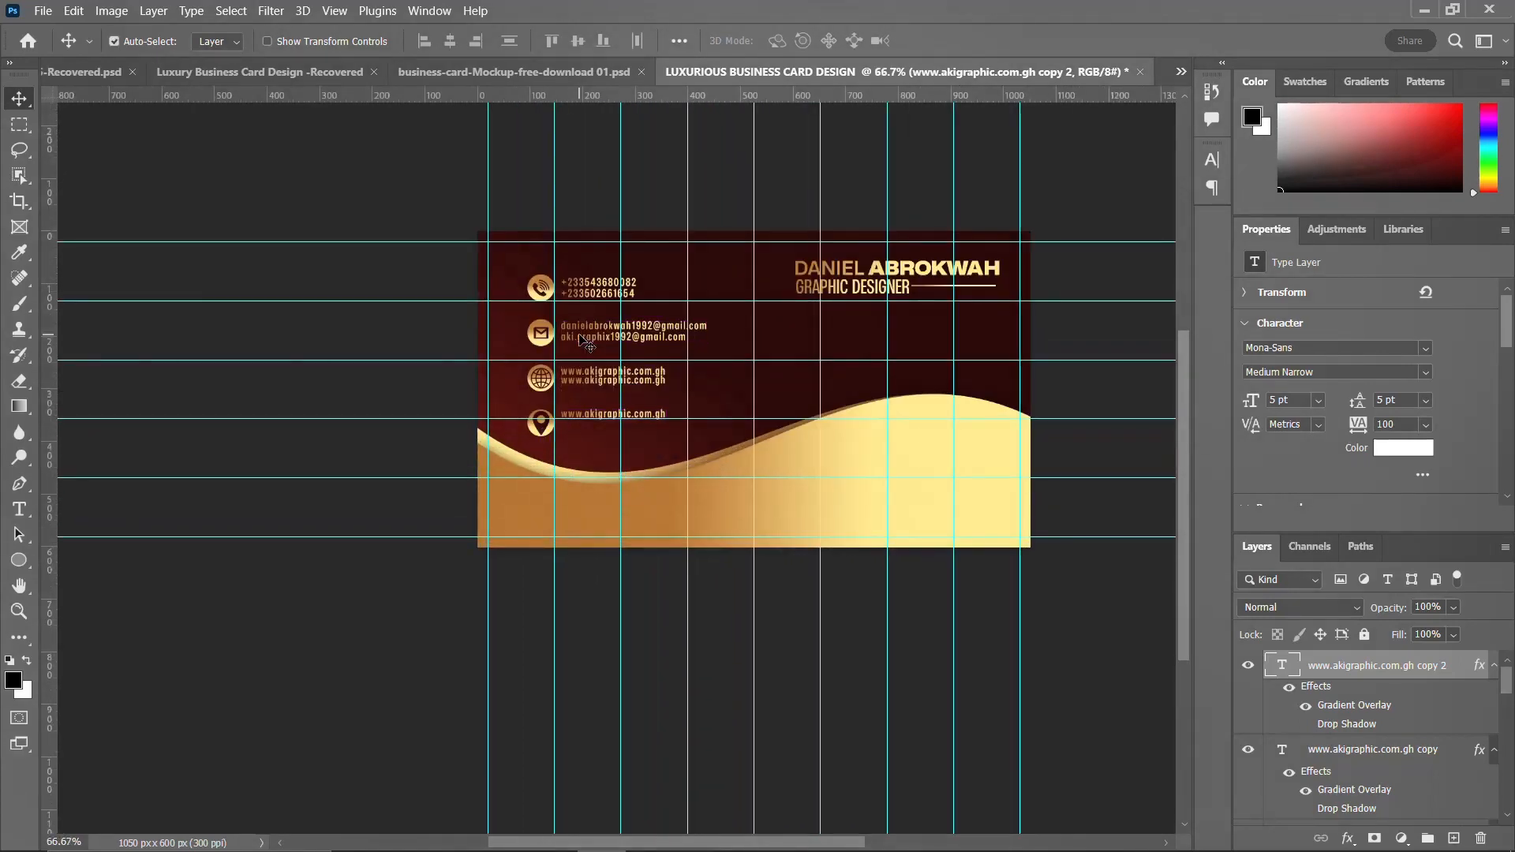
Step: Replace the bottom copy's text with the two-line location address
double_click(602, 416)
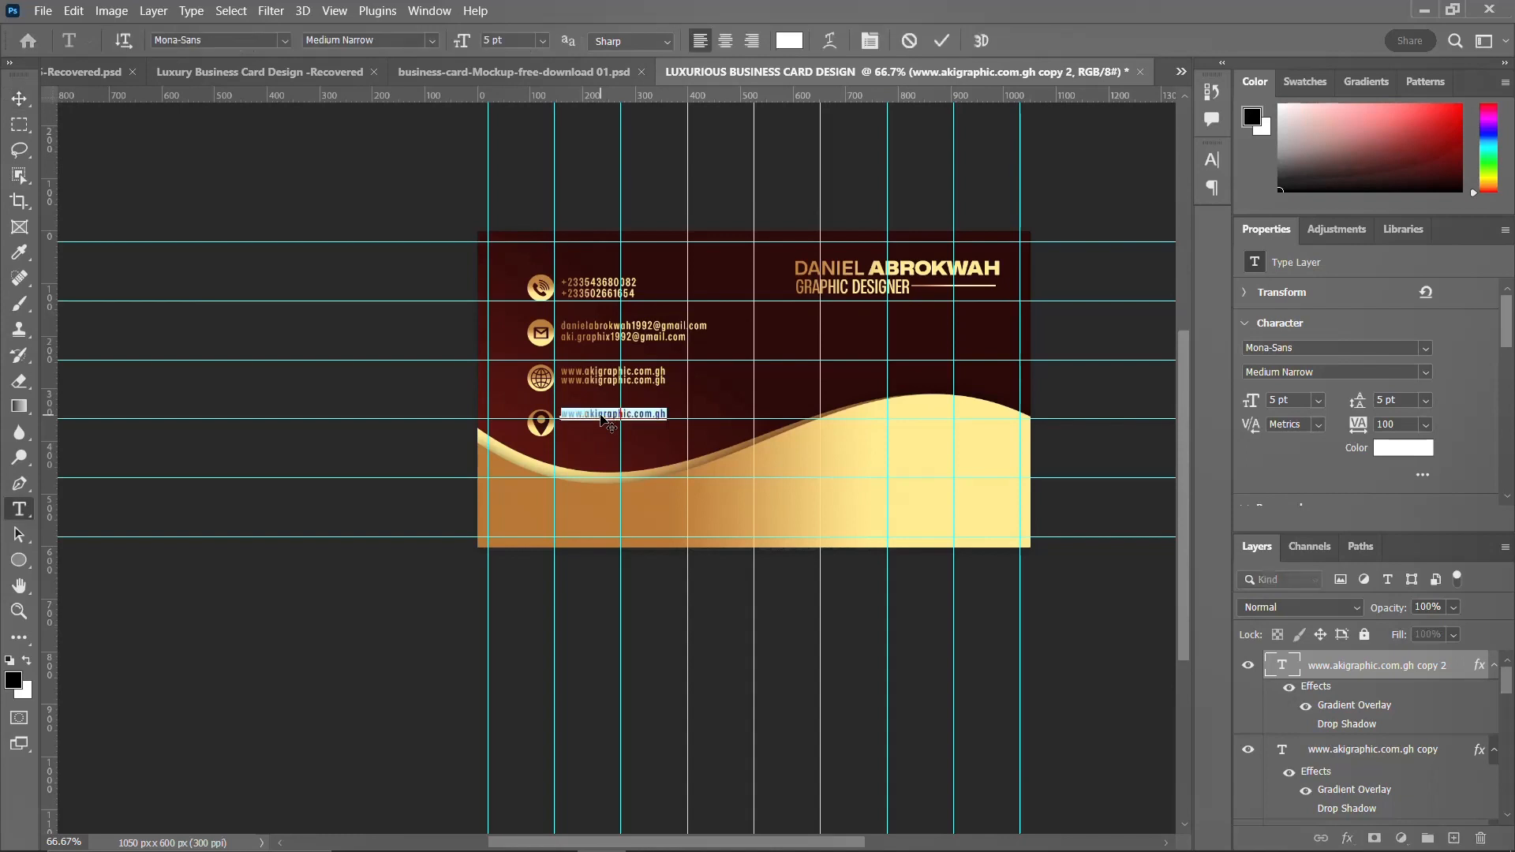
key("BackSpace")
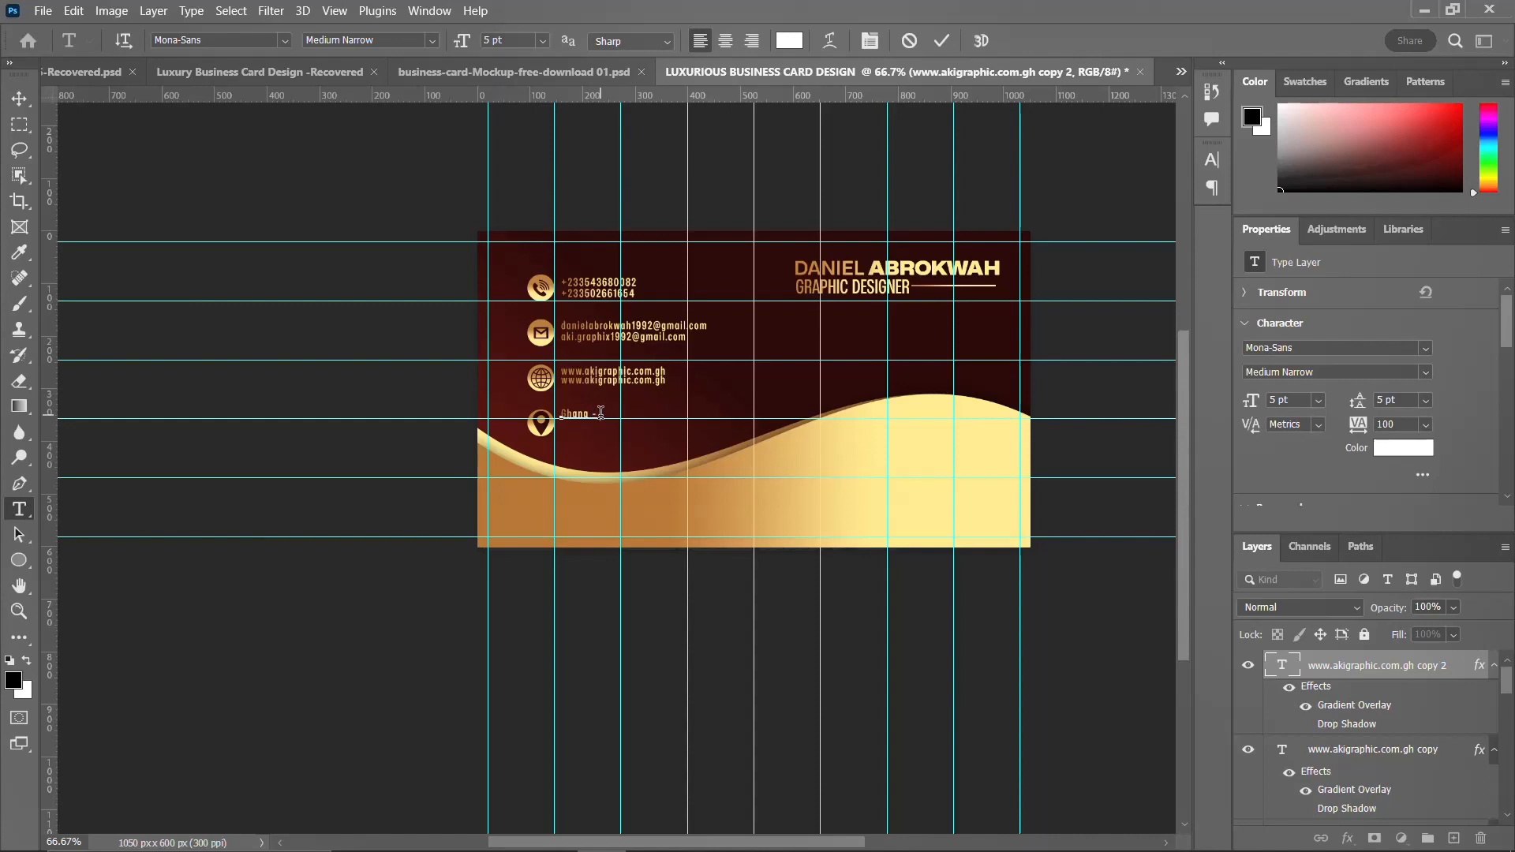
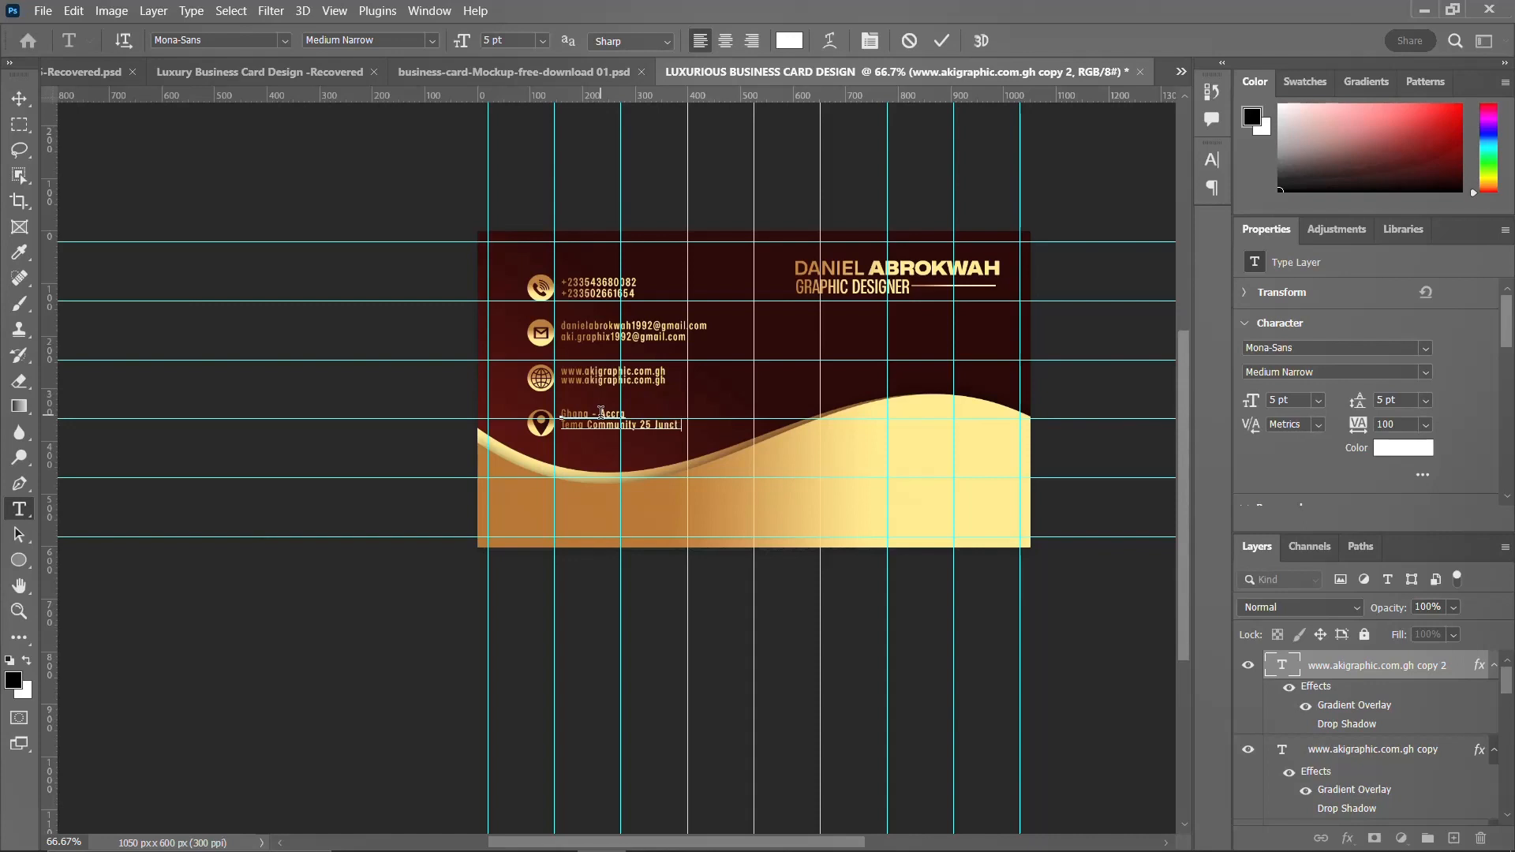
key("ctrl+Return")
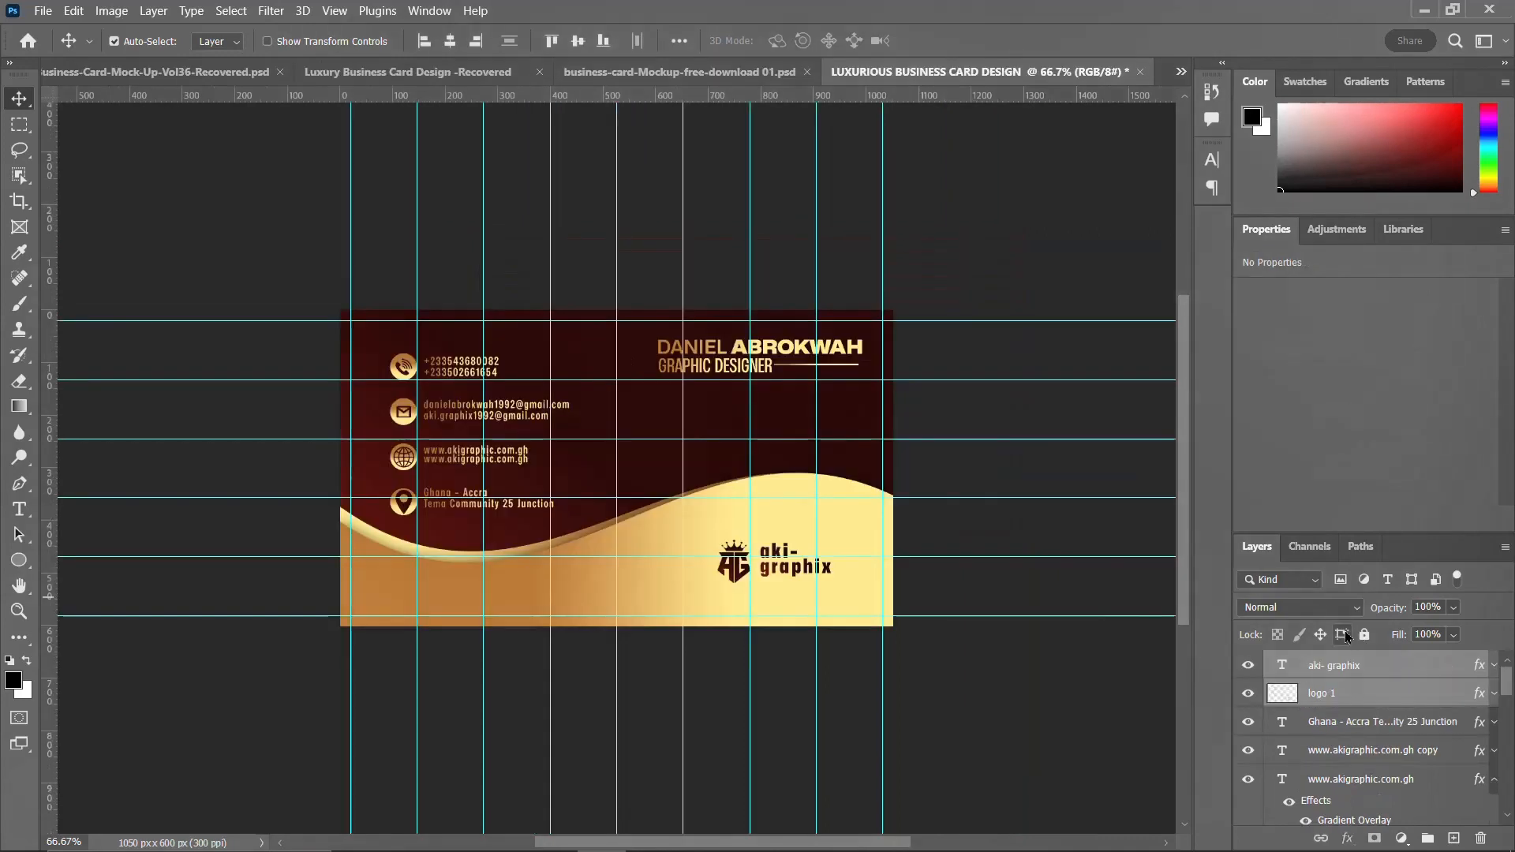
Step: Collapse the website, email and phone layers' effects lists and the BACKGROUND AND SHAPES group
scroll(907, 466, "down", 1)
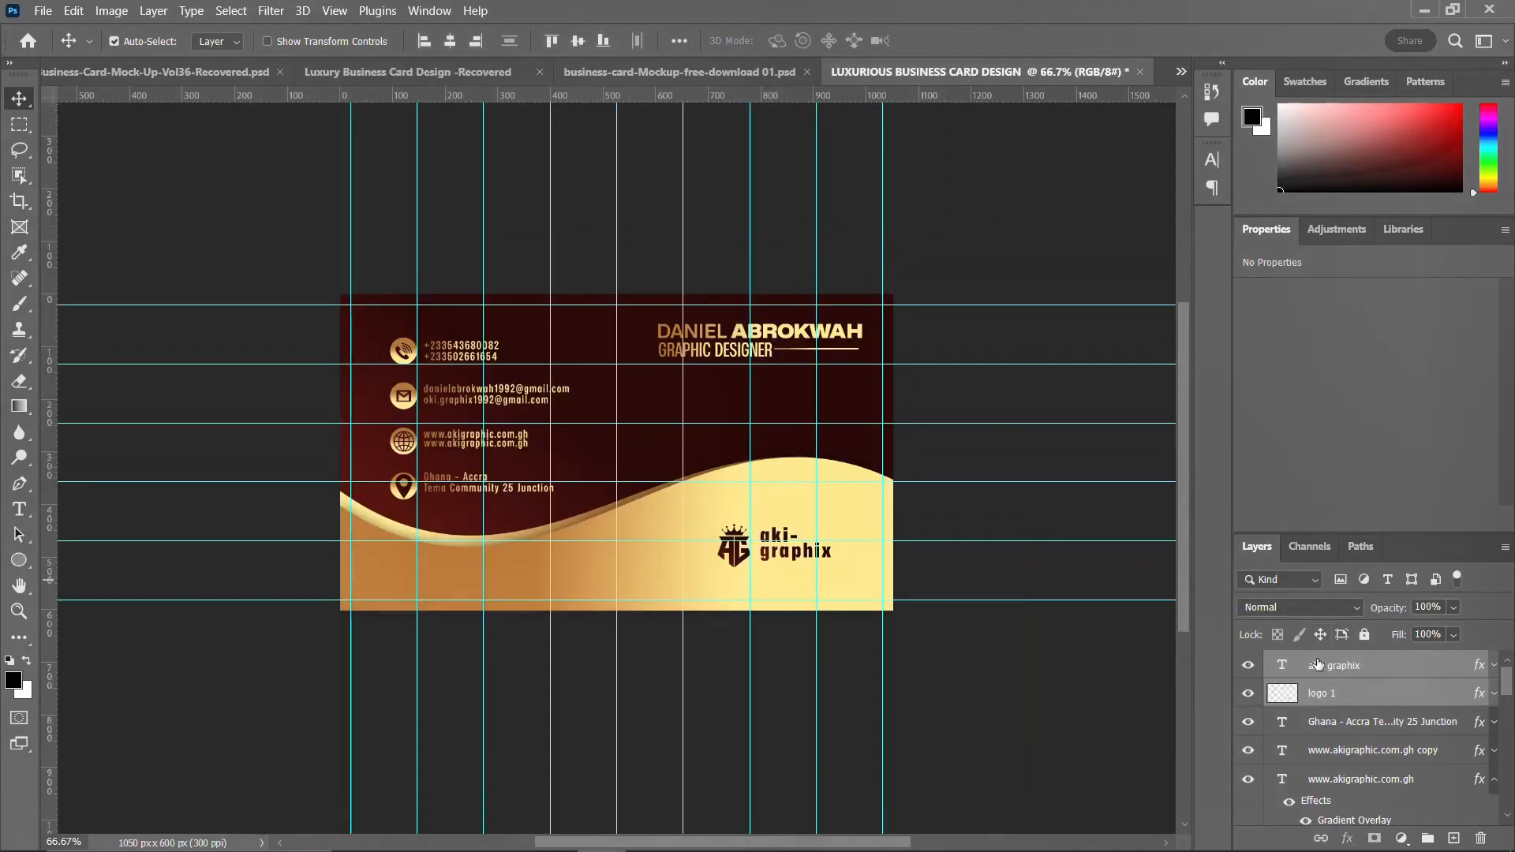
scroll(1387, 724, "down", 3)
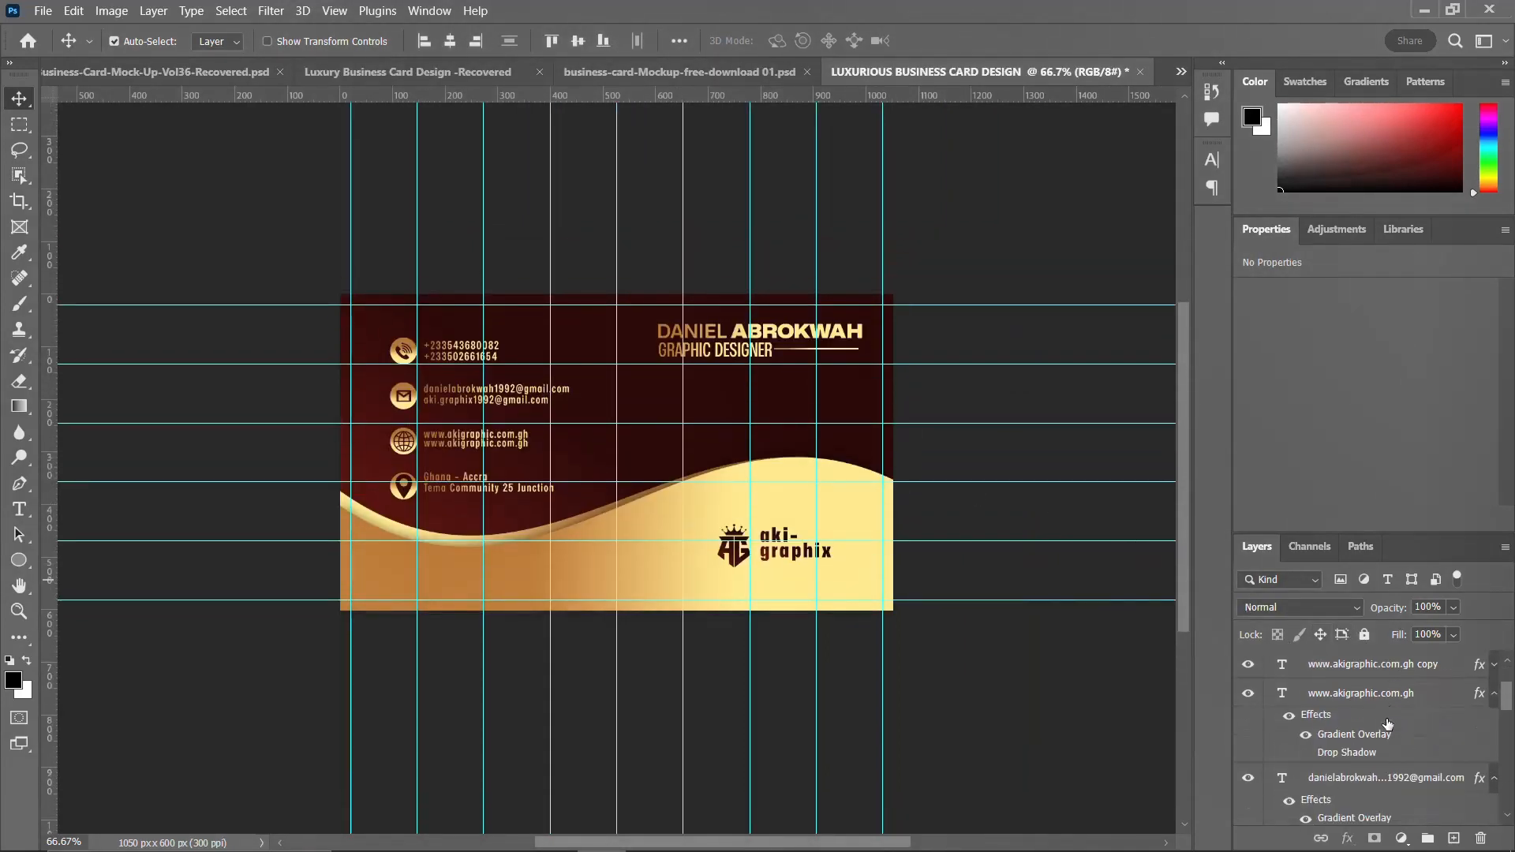
left_click(1494, 694)
left_click(1489, 725)
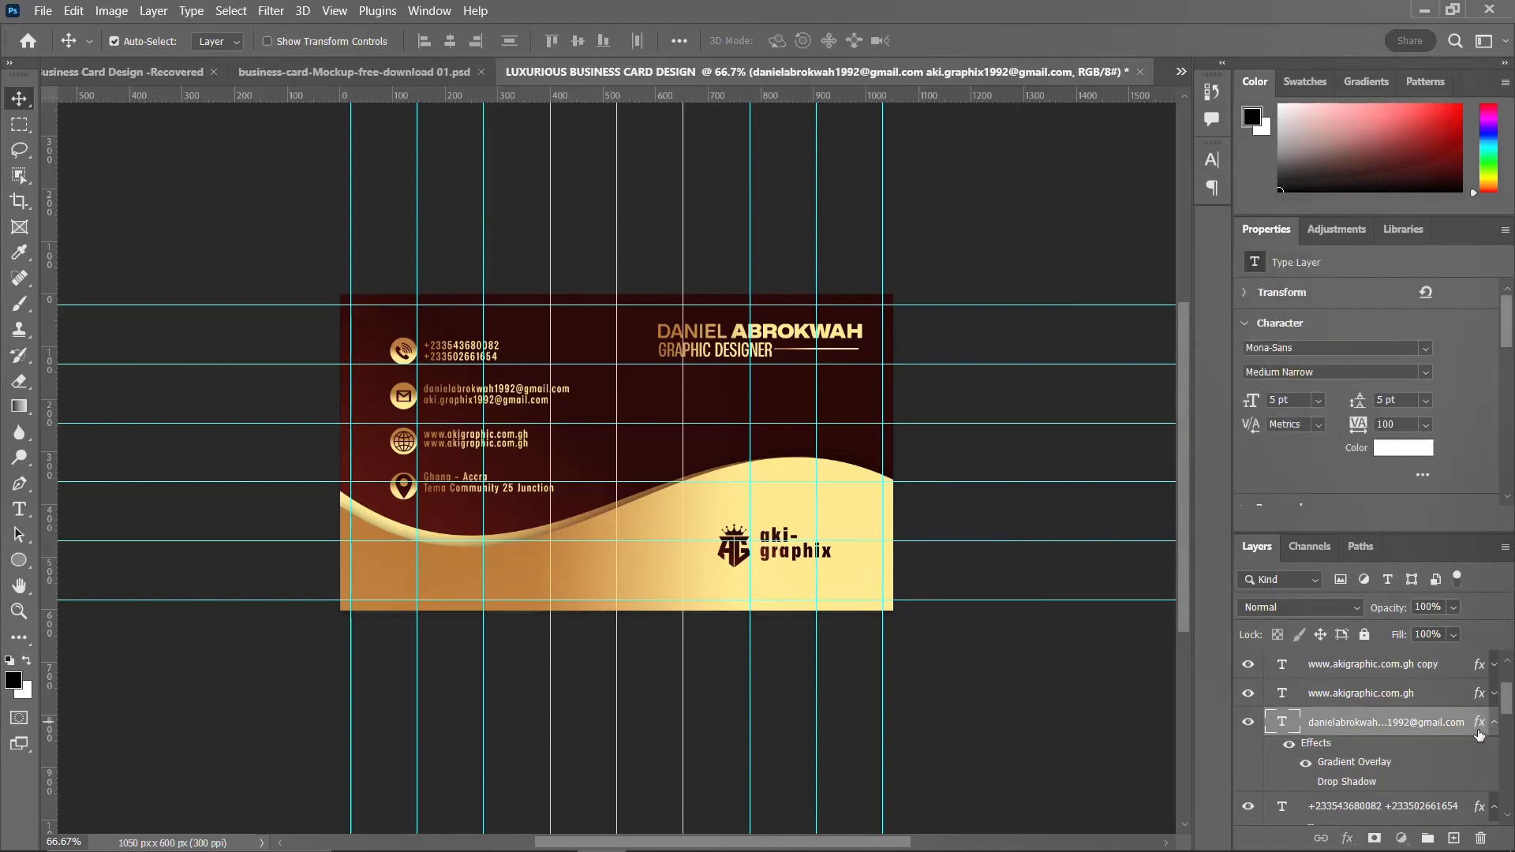
left_click(1492, 723)
left_click(1492, 752)
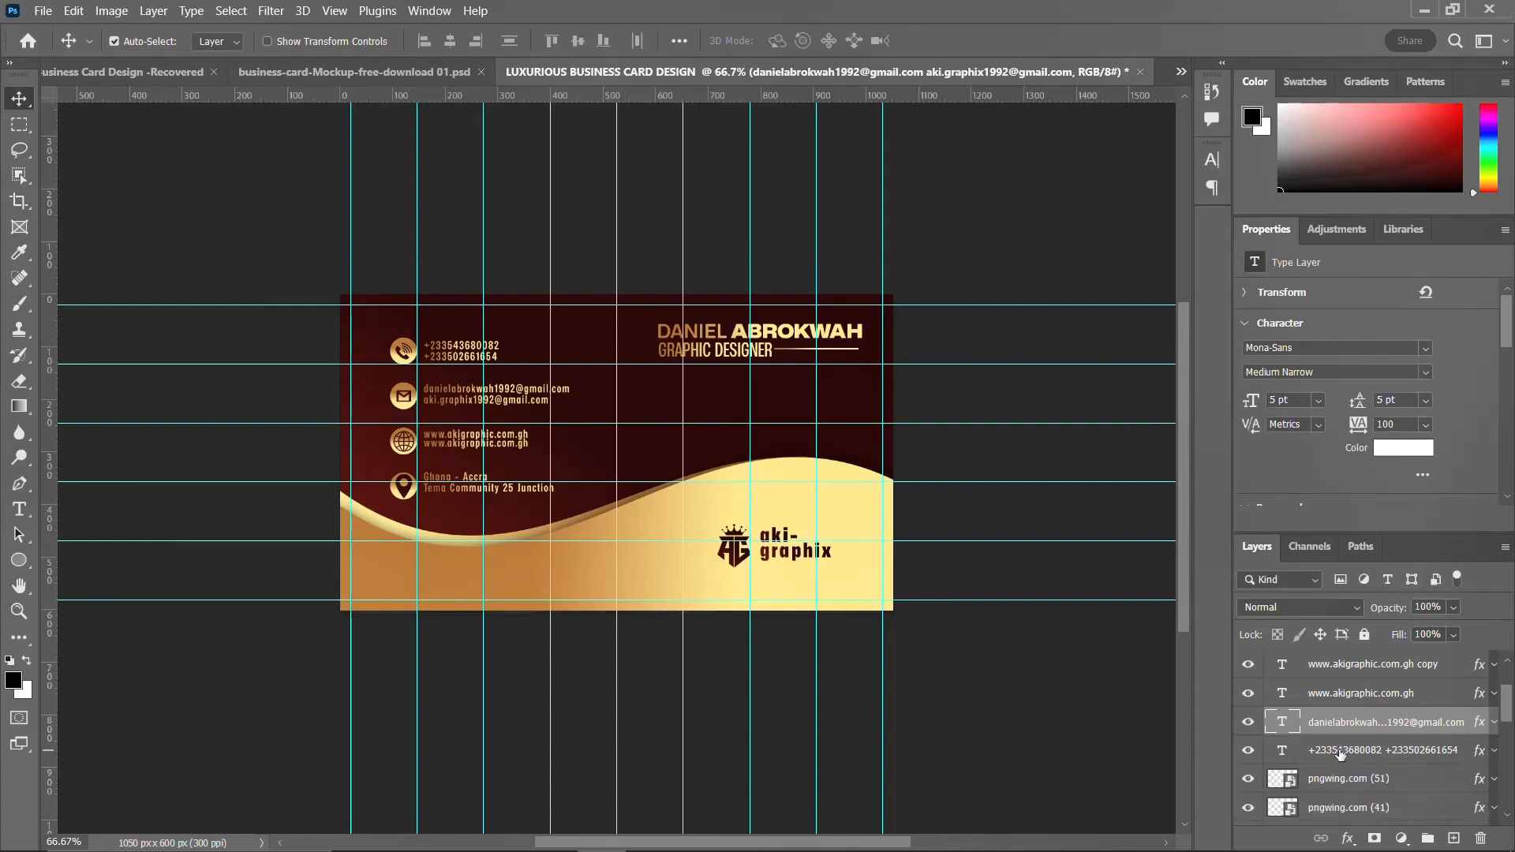
scroll(1339, 754, "down", 5)
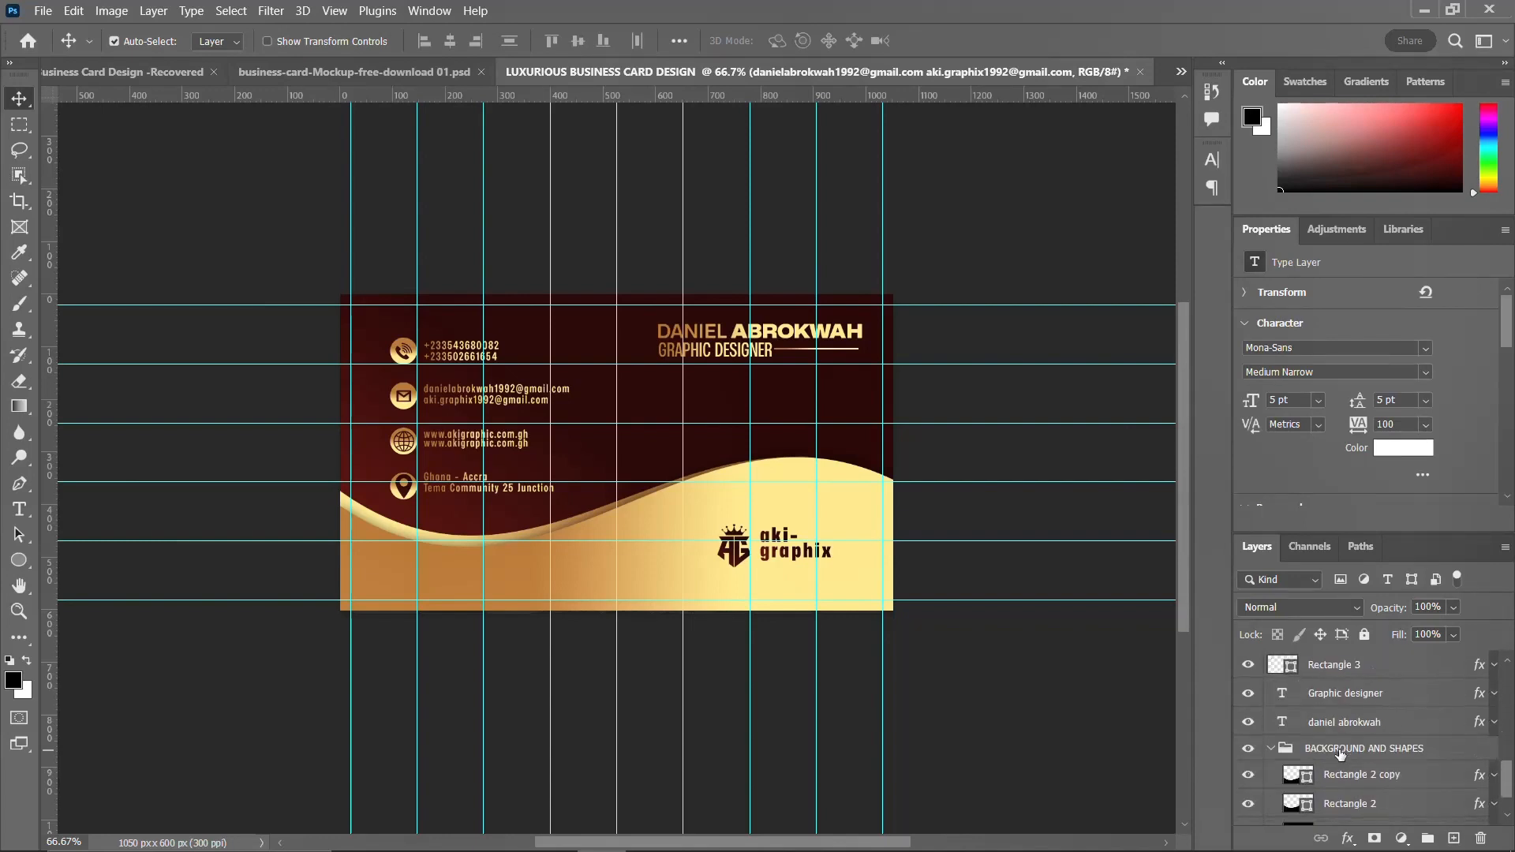
left_click(1270, 748)
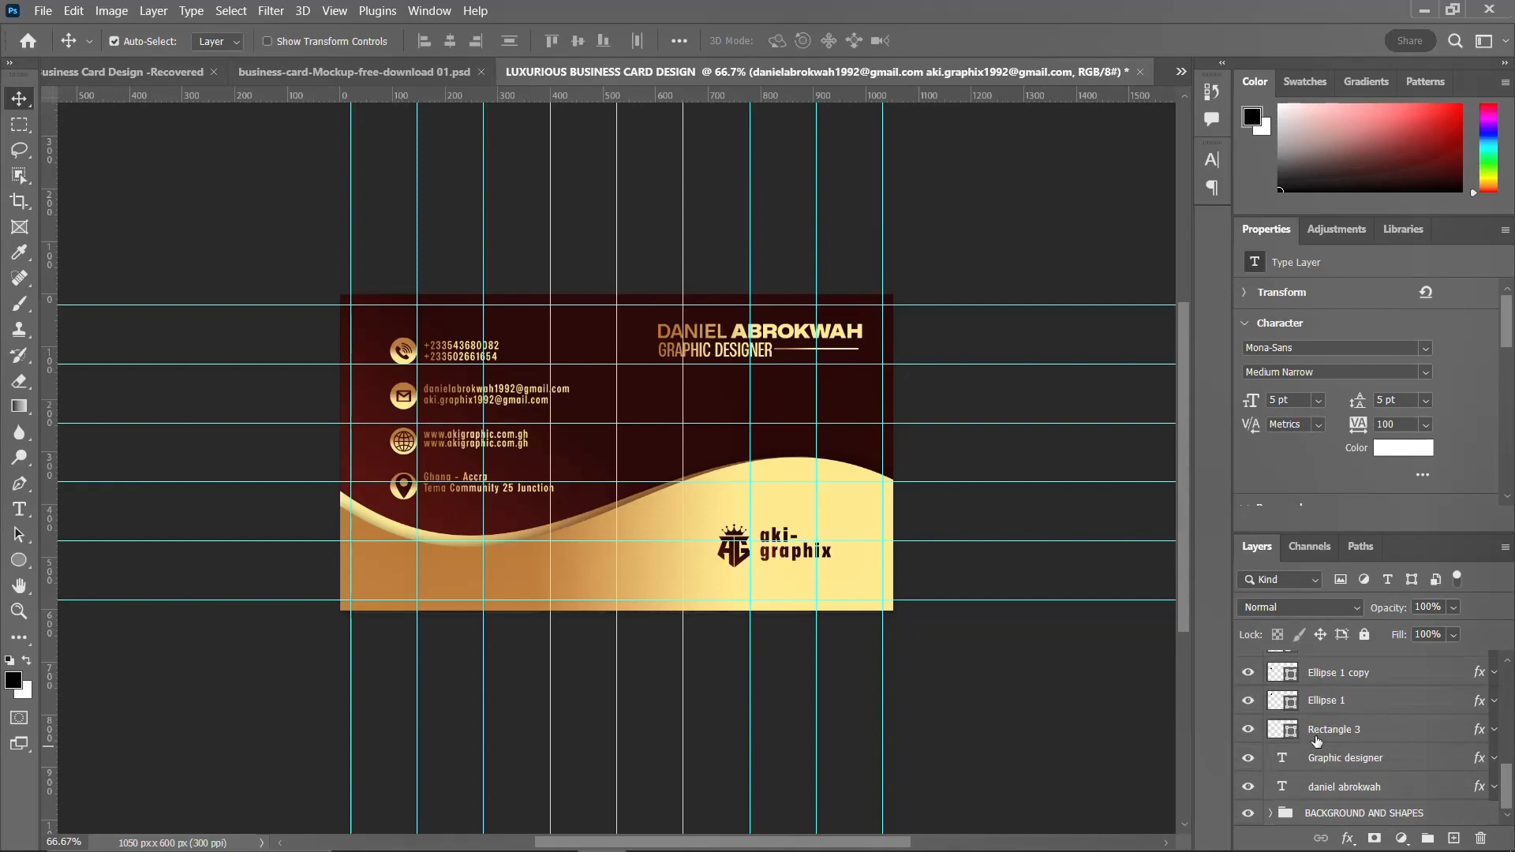
Step: Select the text, icon and logo layers, group them with Ctrl+G, and name the group TEXTS
left_click(1326, 785)
scroll(1337, 710, "up", 5)
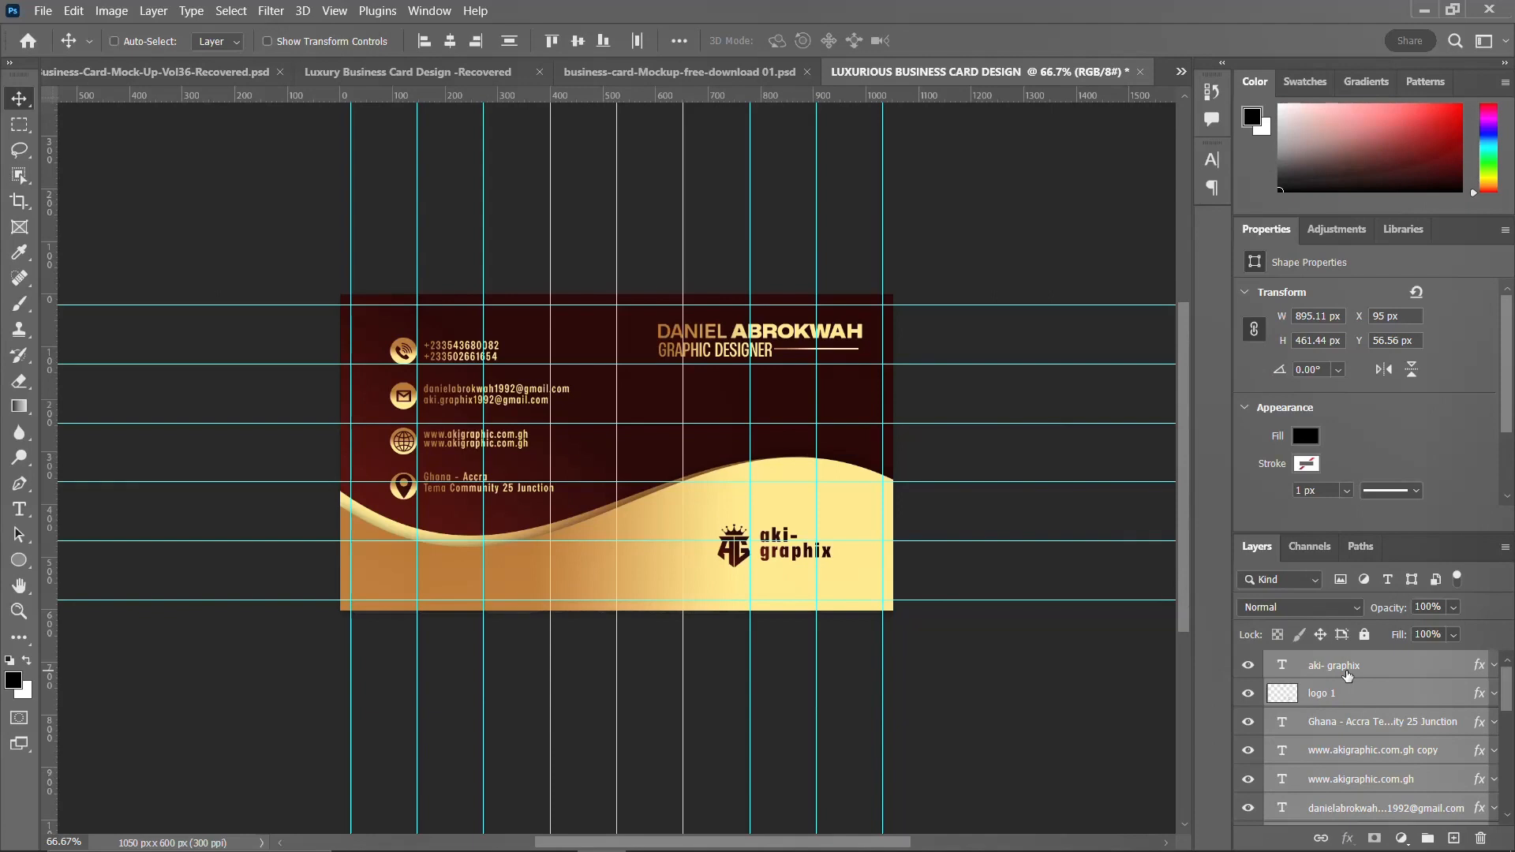
key("ctrl+t")
key("Return")
key("ctrl+g")
left_click(1246, 665)
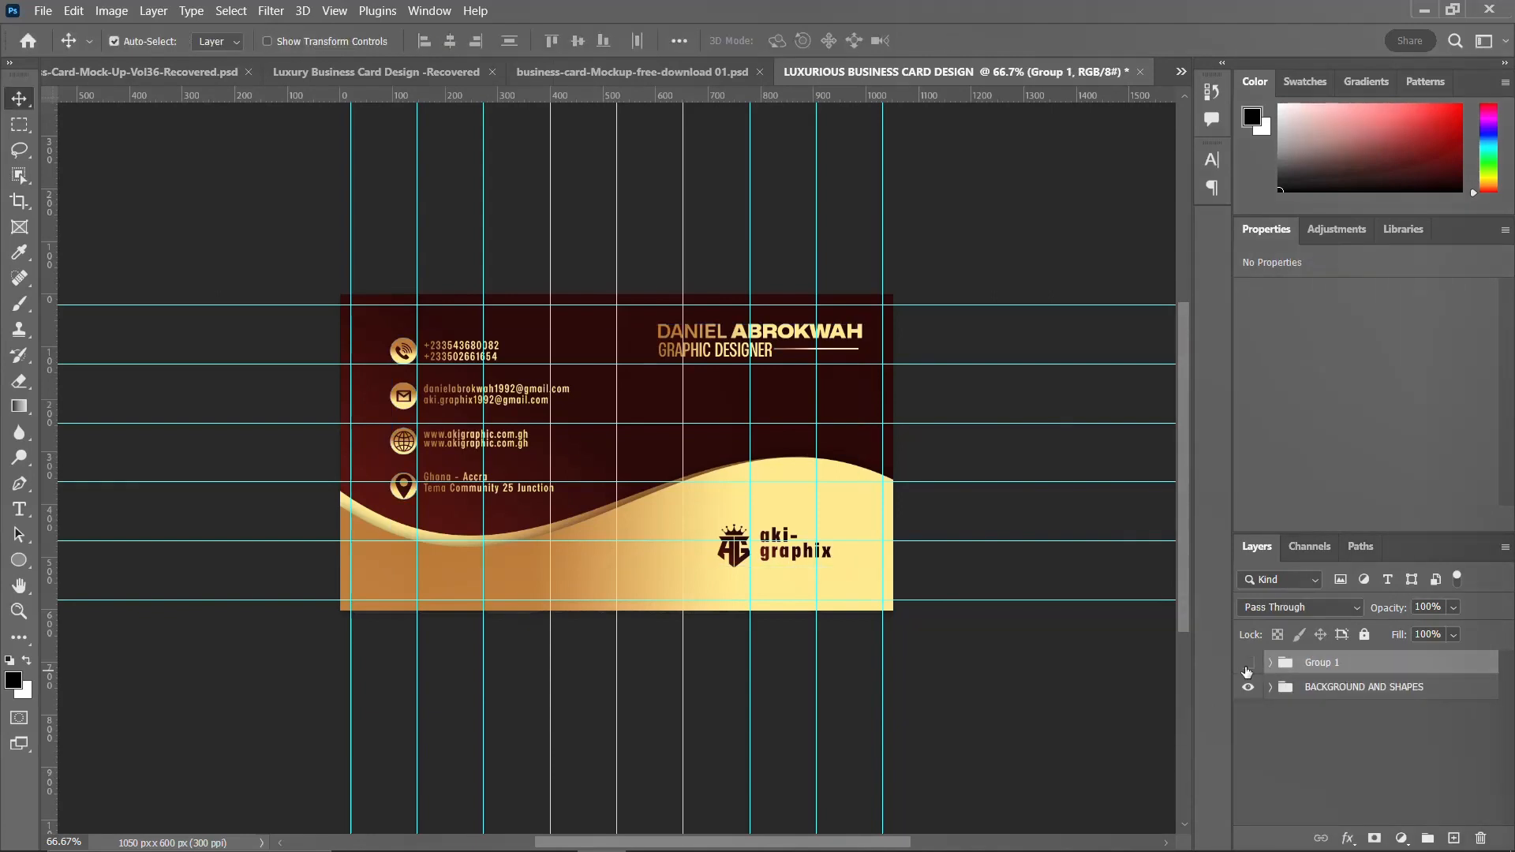
left_click(1247, 662)
double_click(1323, 662)
type("te")
key("Return")
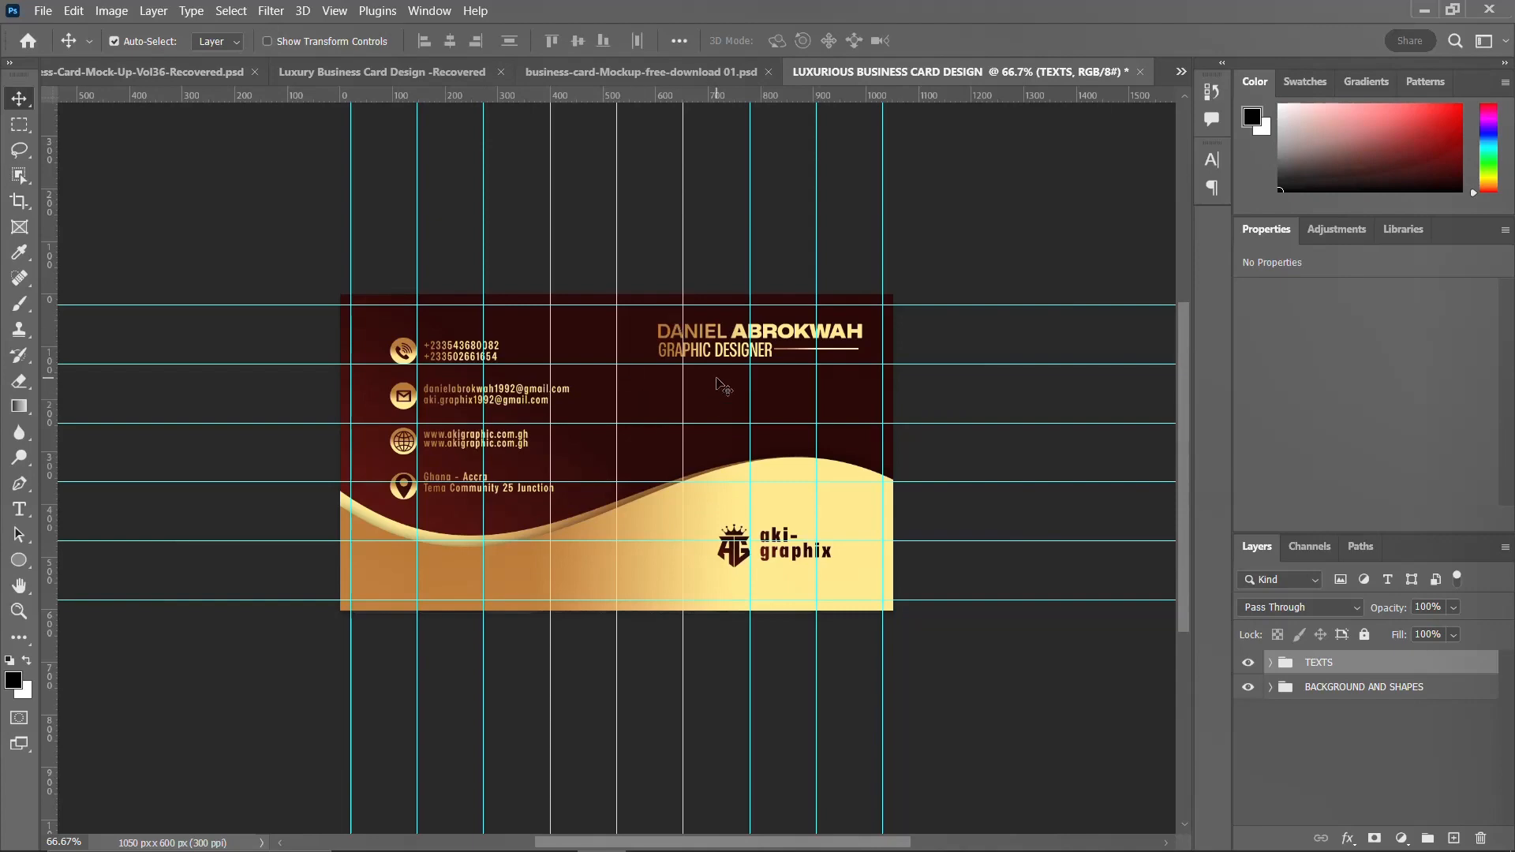
key("ctrl+1")
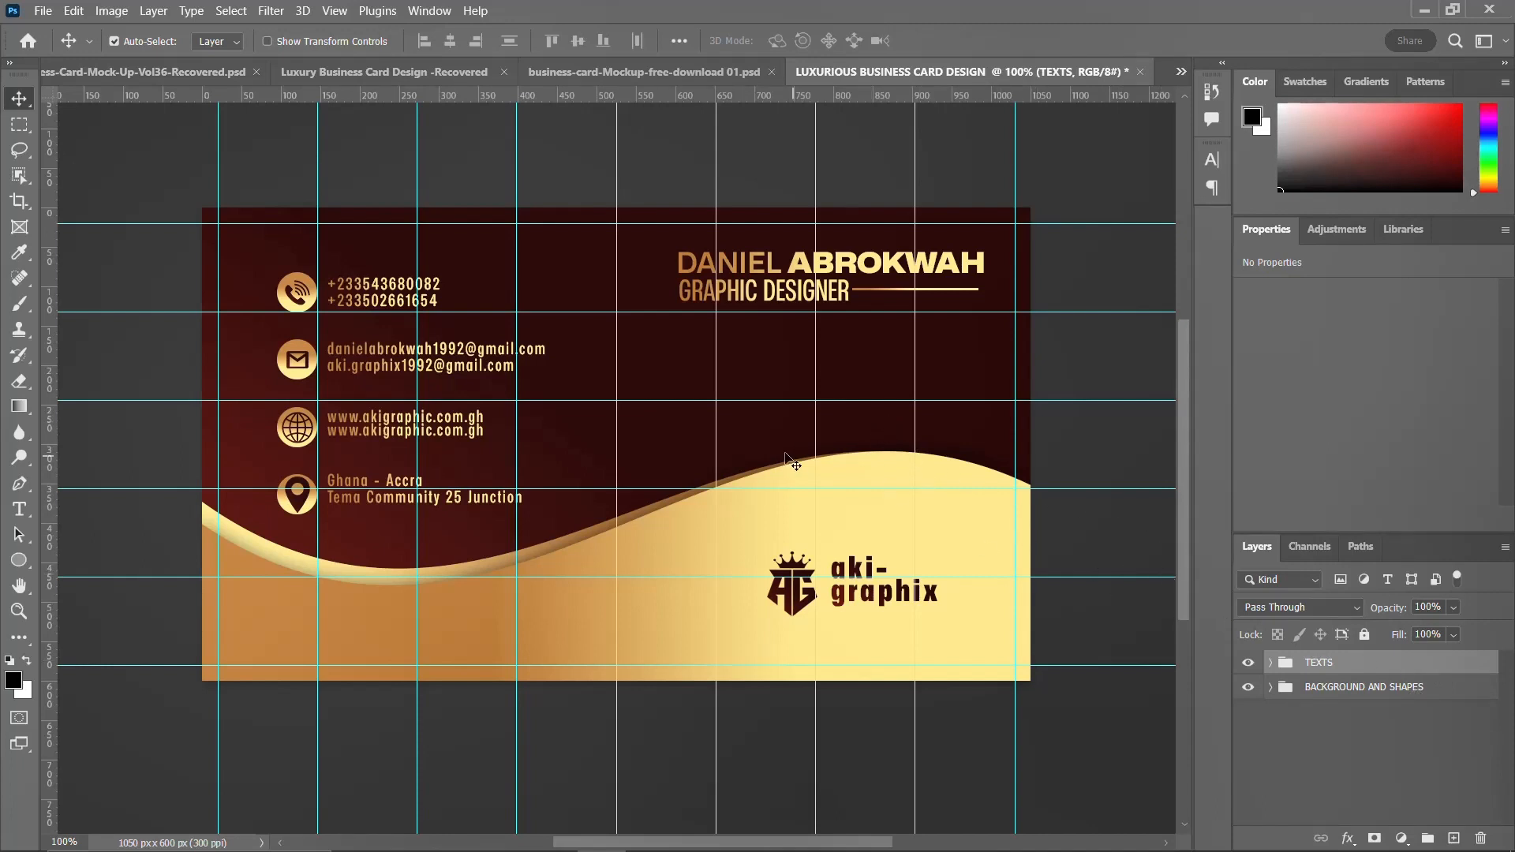
Step: Group the TEXTS and BACKGROUND AND SHAPES groups together and name the new group FRONT
left_click(686, 439)
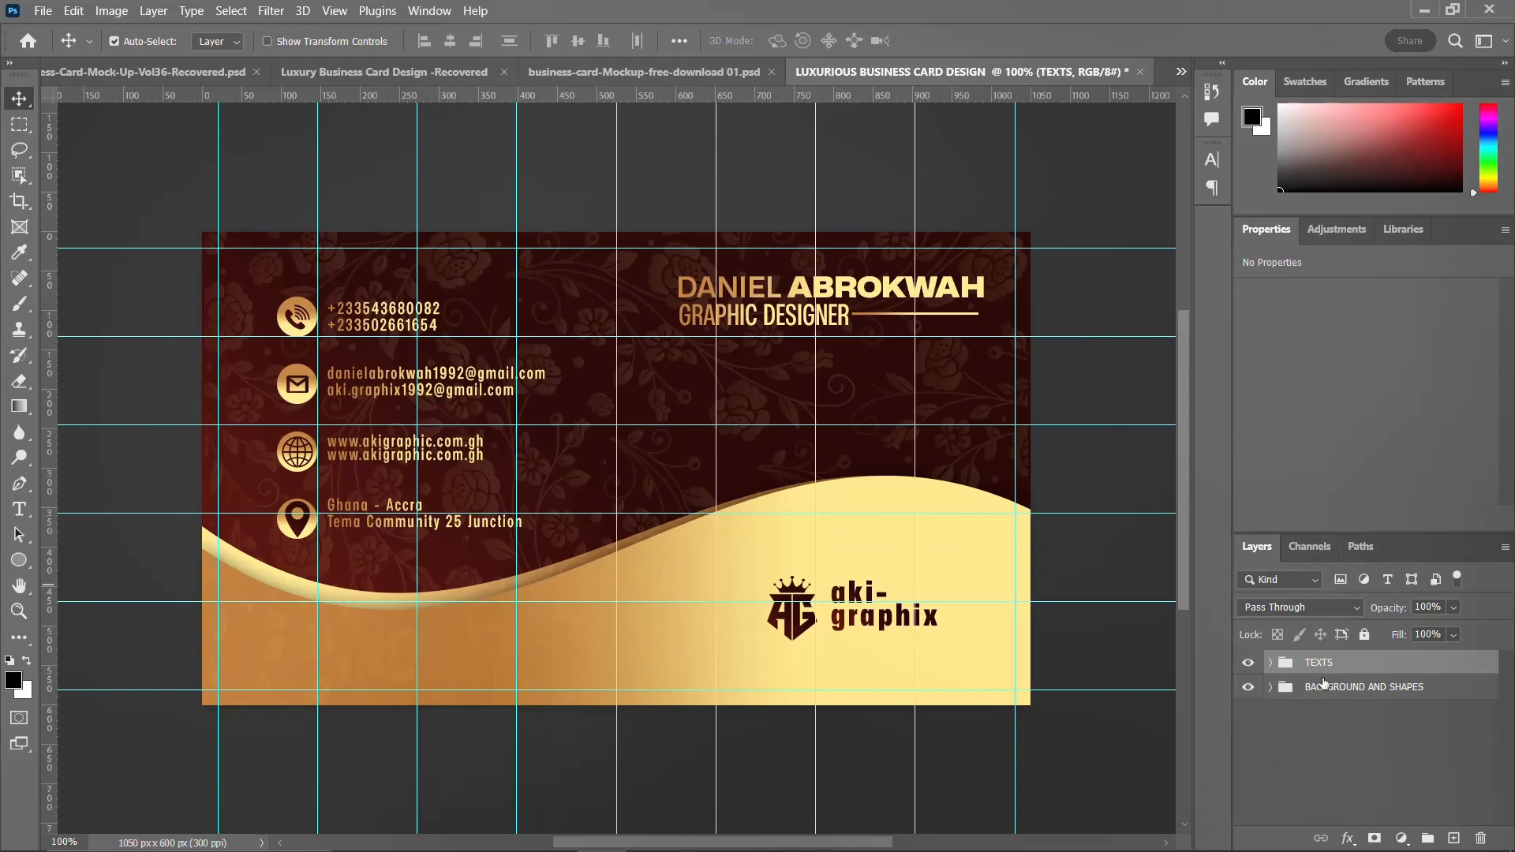
left_click(1322, 687, "shift")
key("ctrl+g")
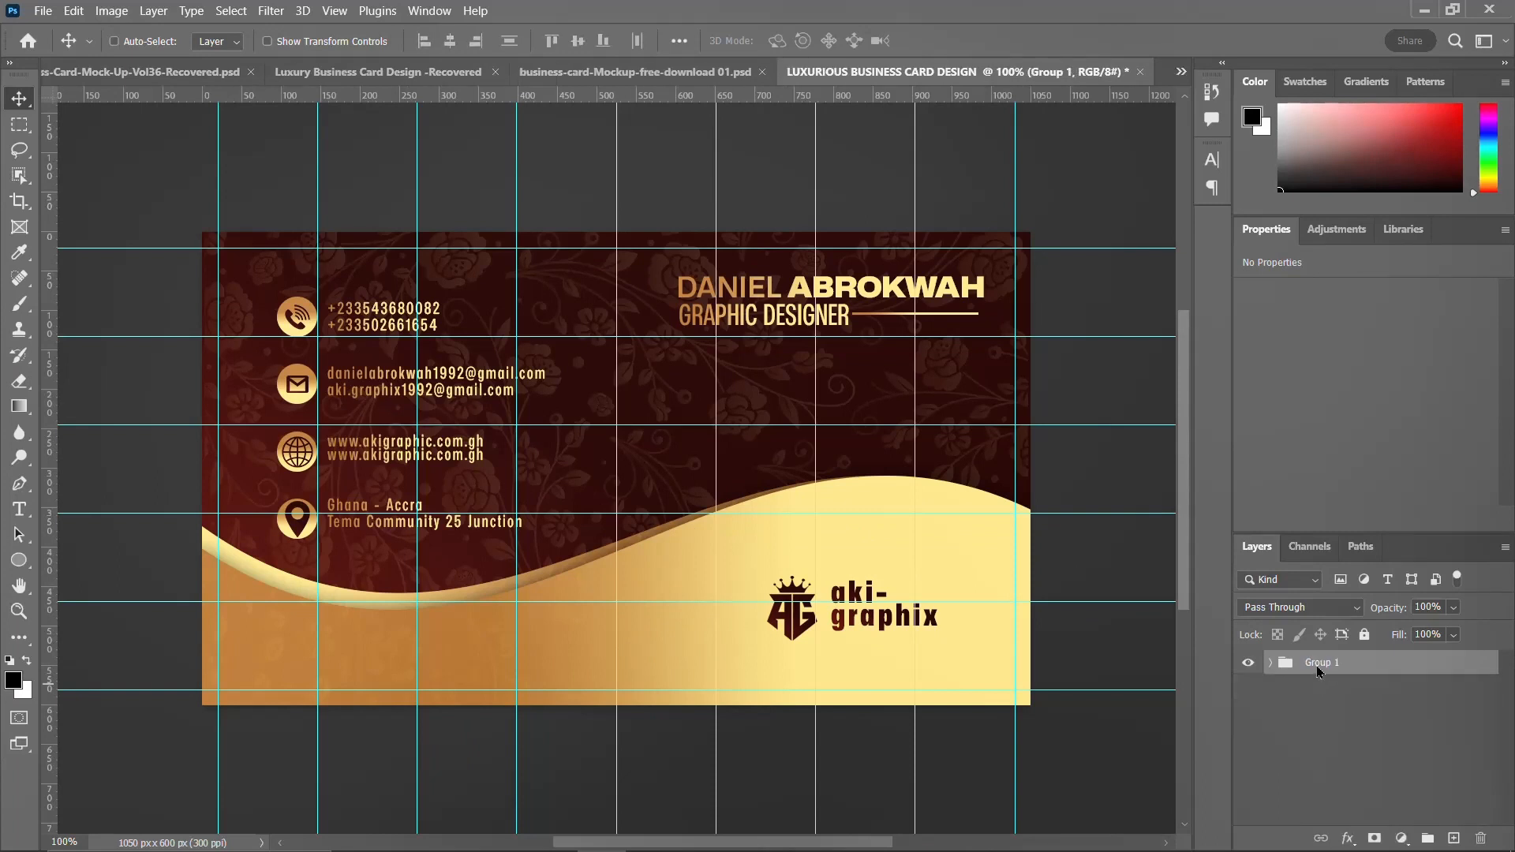
double_click(1315, 665)
type("FRONT")
key("Return")
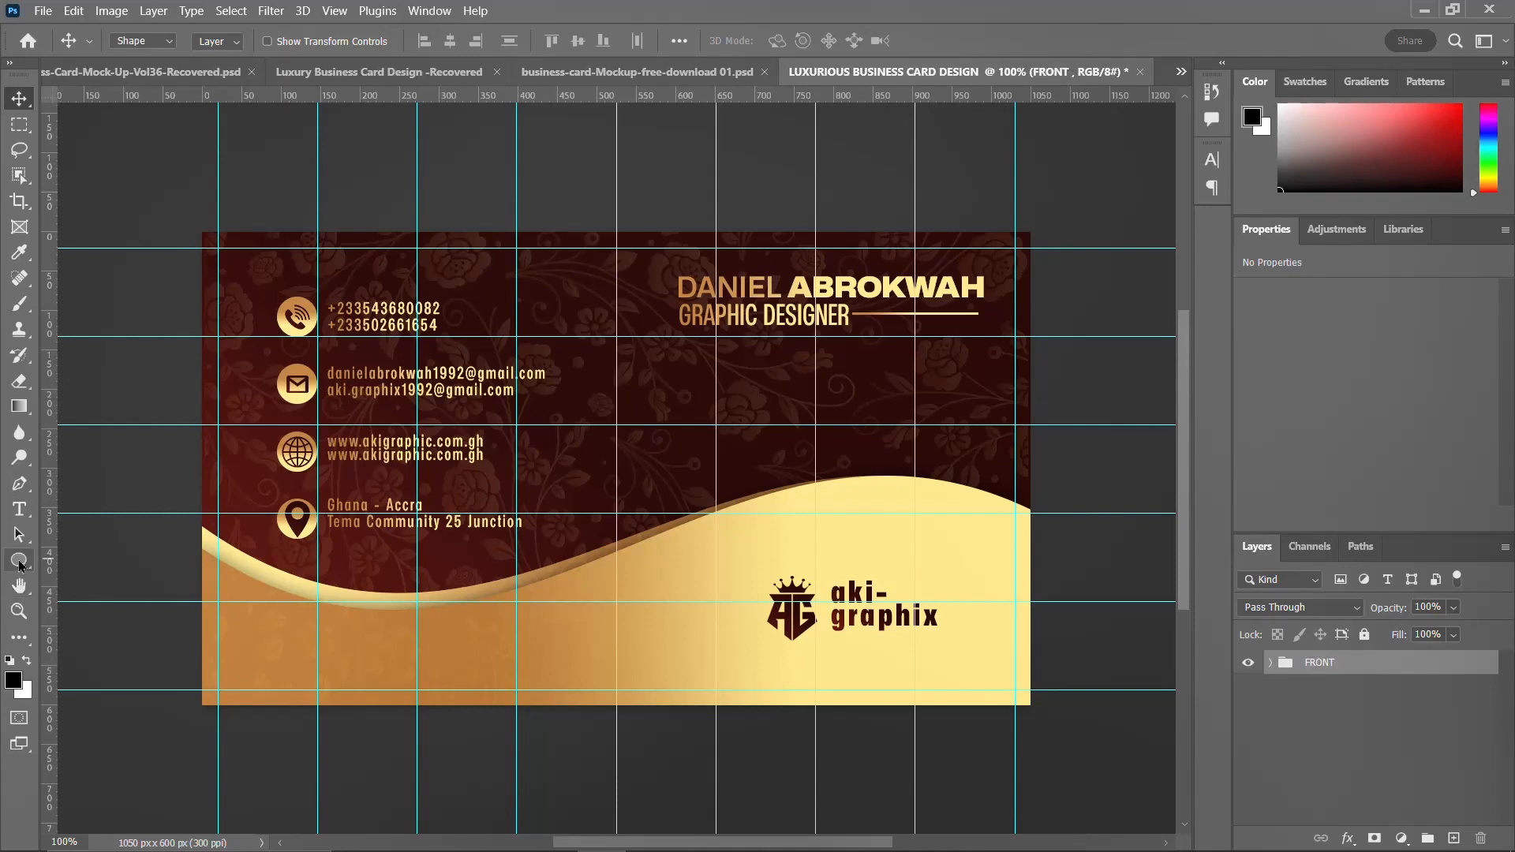
left_click(19, 562)
left_click(103, 559)
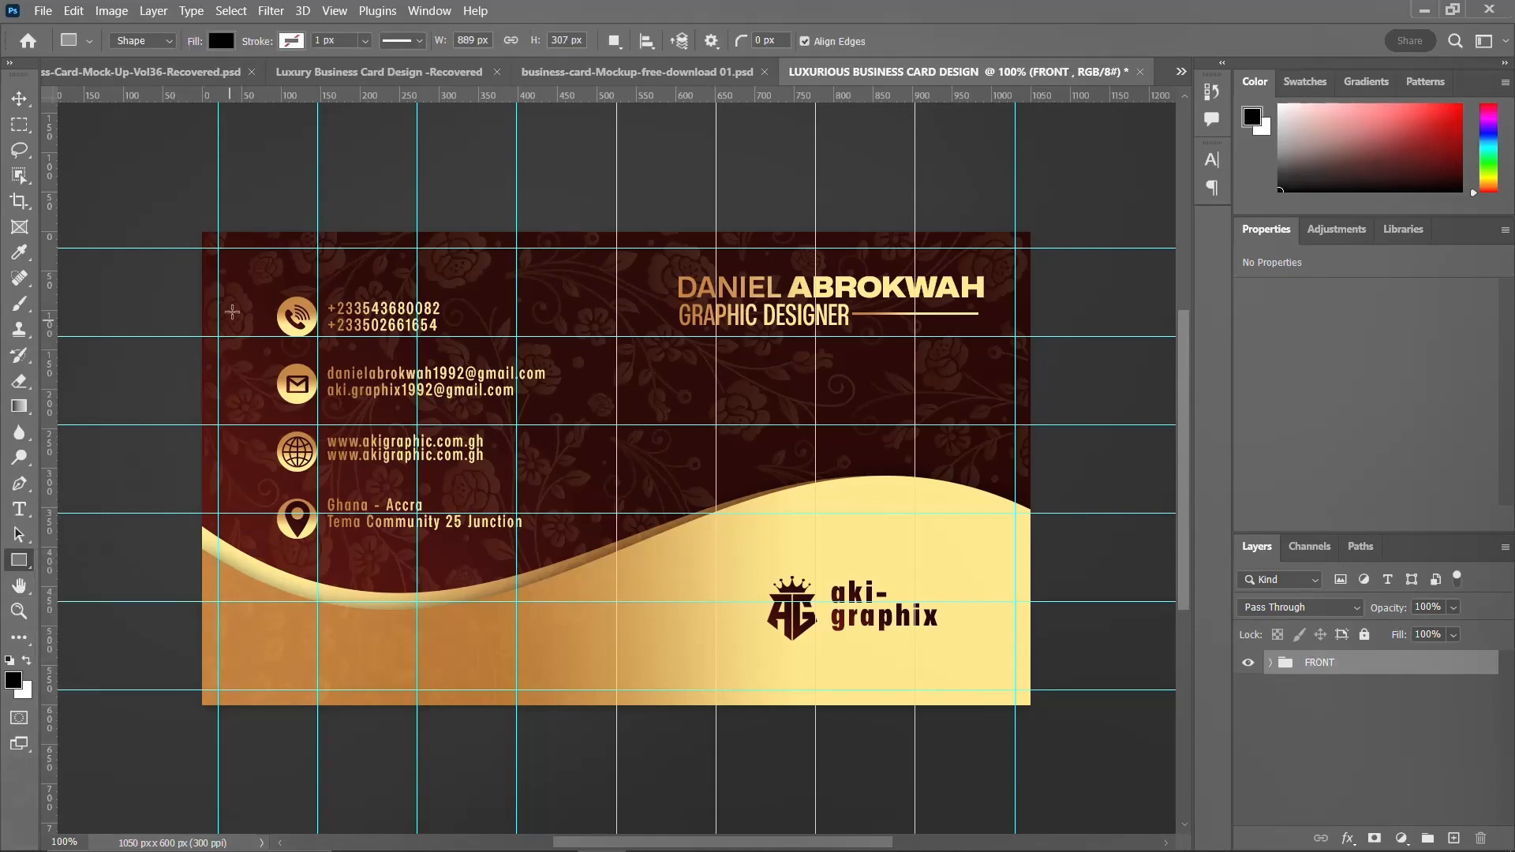
left_click_drag(198, 229, 1029, 707)
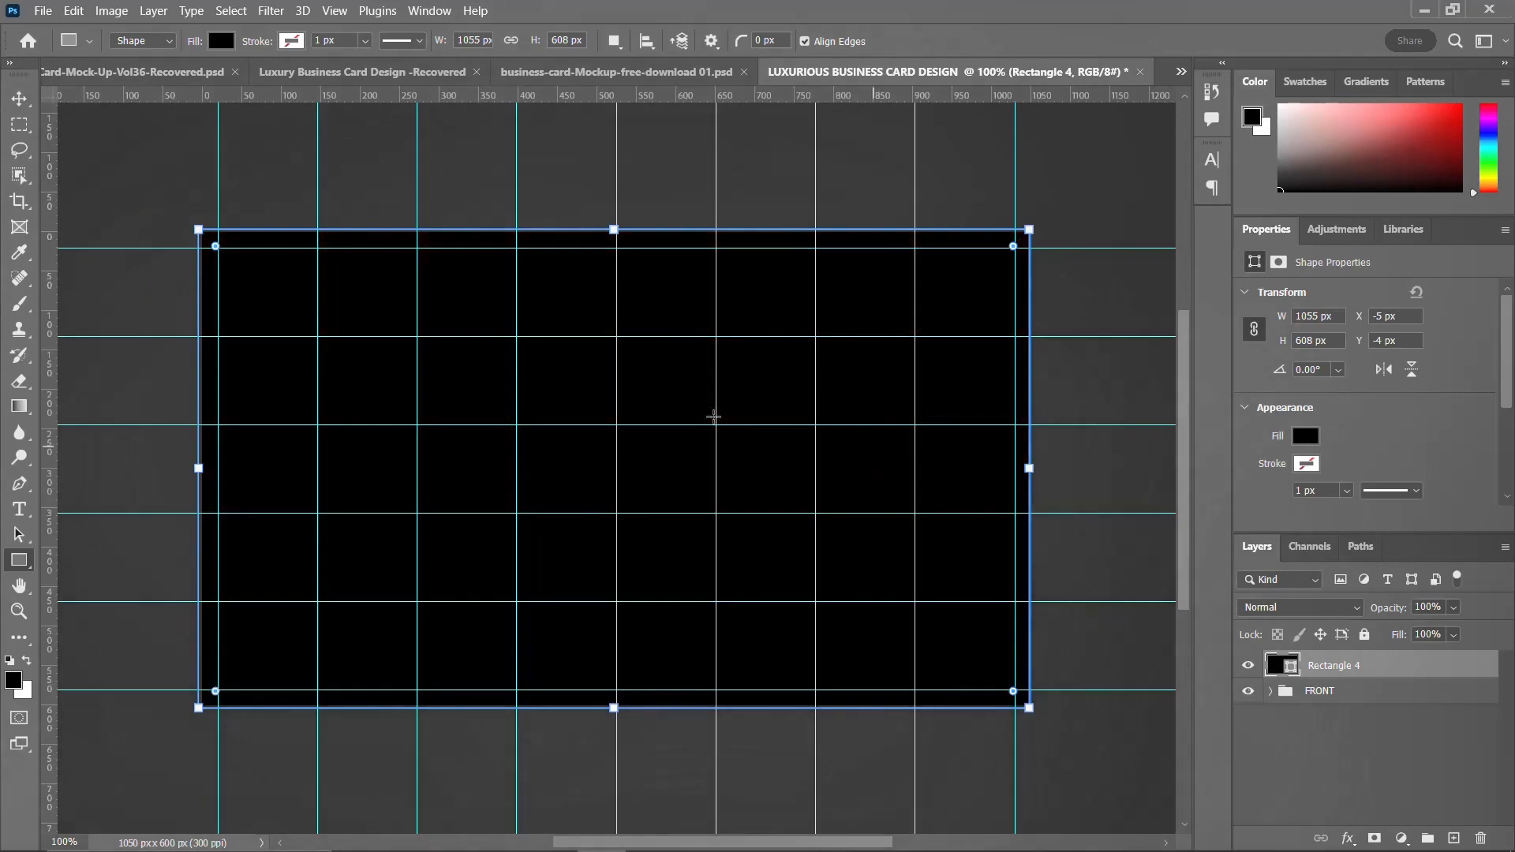
left_click(20, 100)
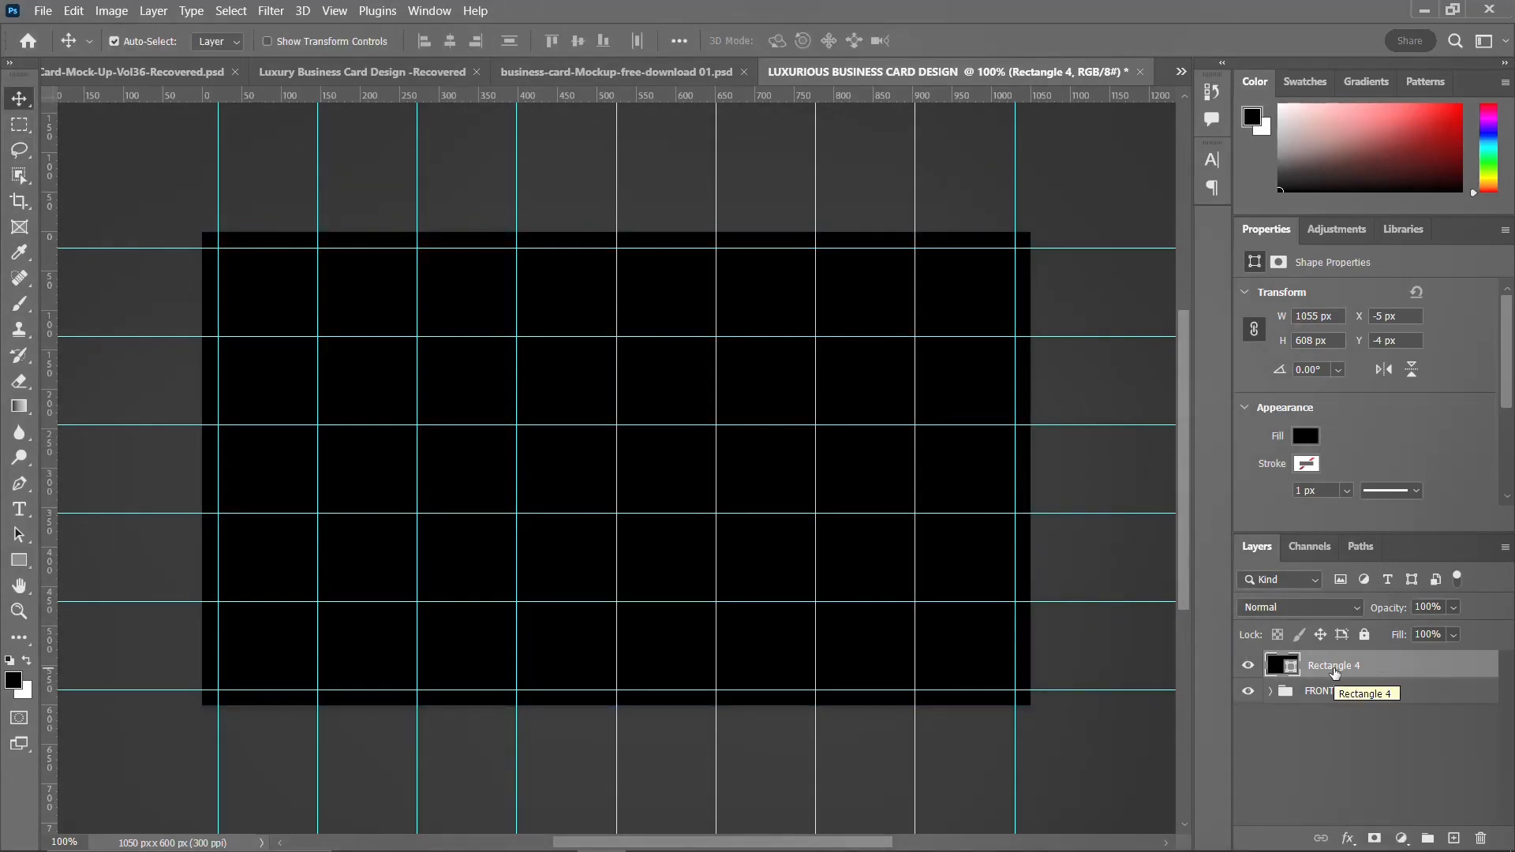
key("ctrl+z")
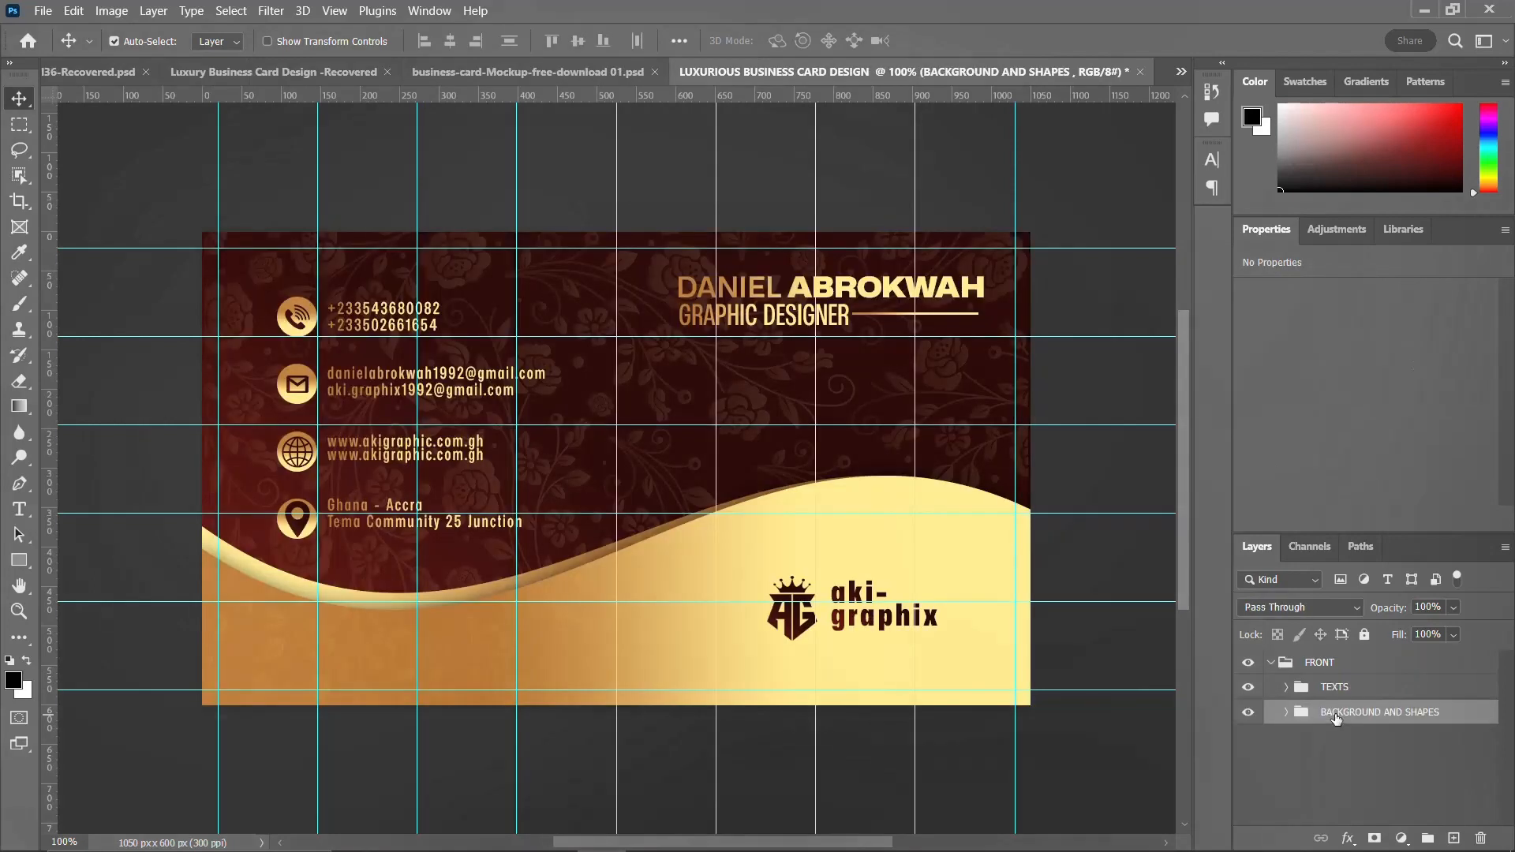
Step: Duplicate the BACKGROUND AND SHAPES group and add a new empty layer above FRONT
key("ctrl+j")
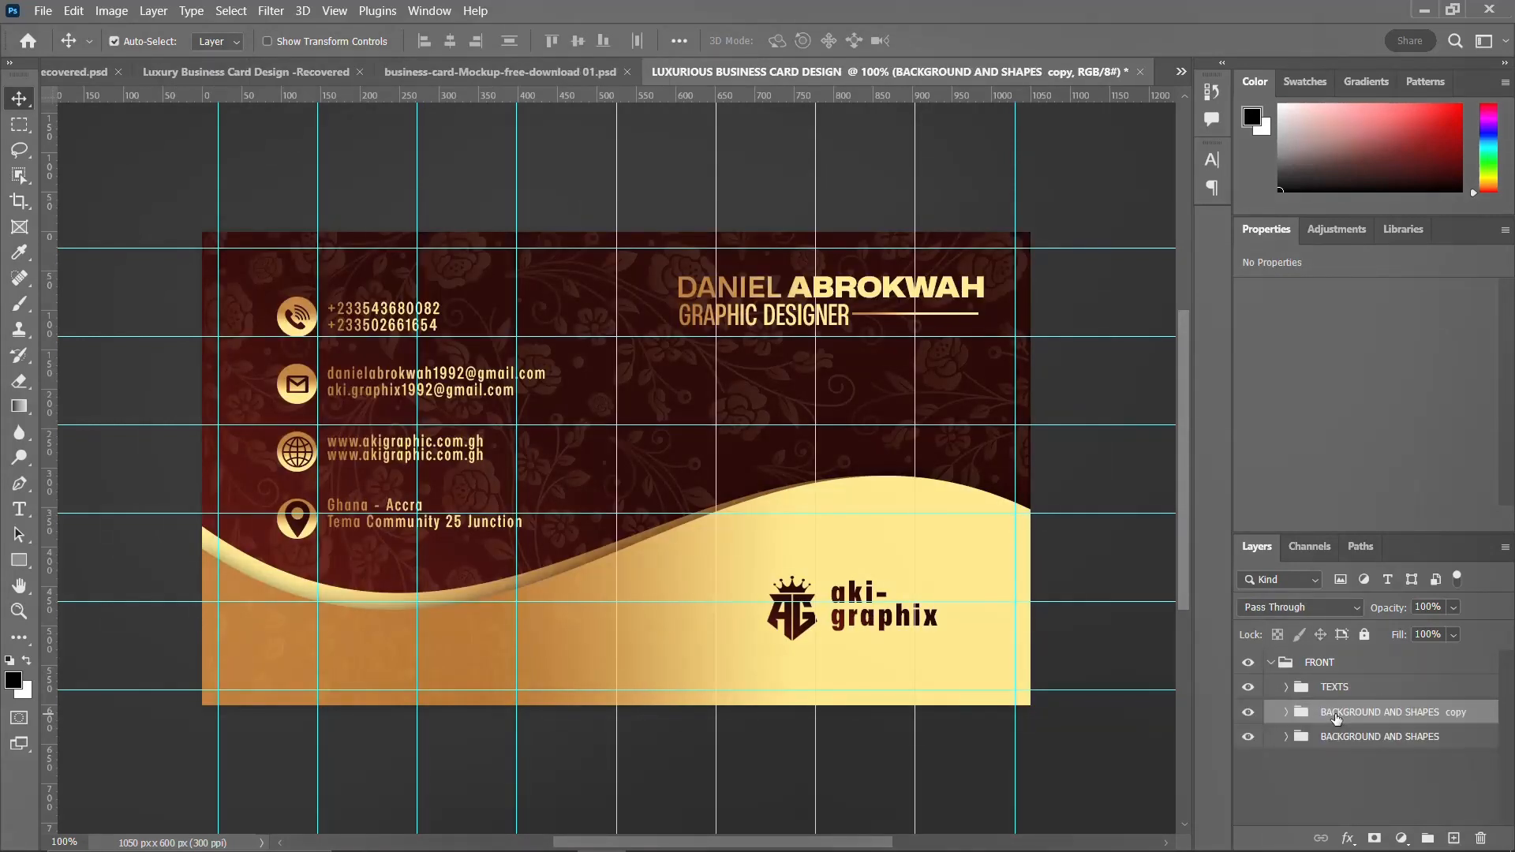
left_click(1272, 665)
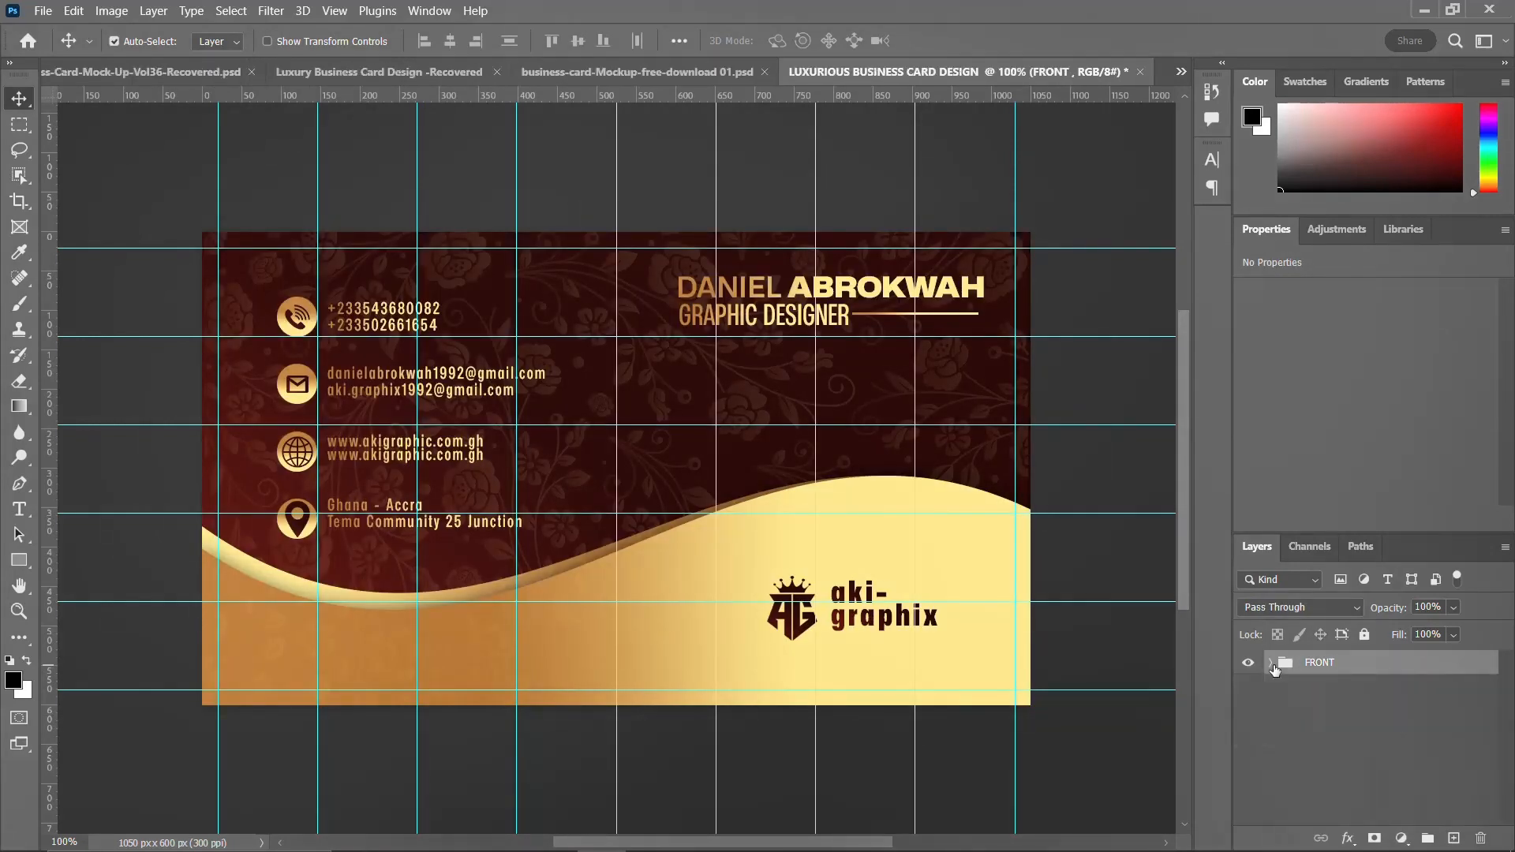
left_click(1452, 837)
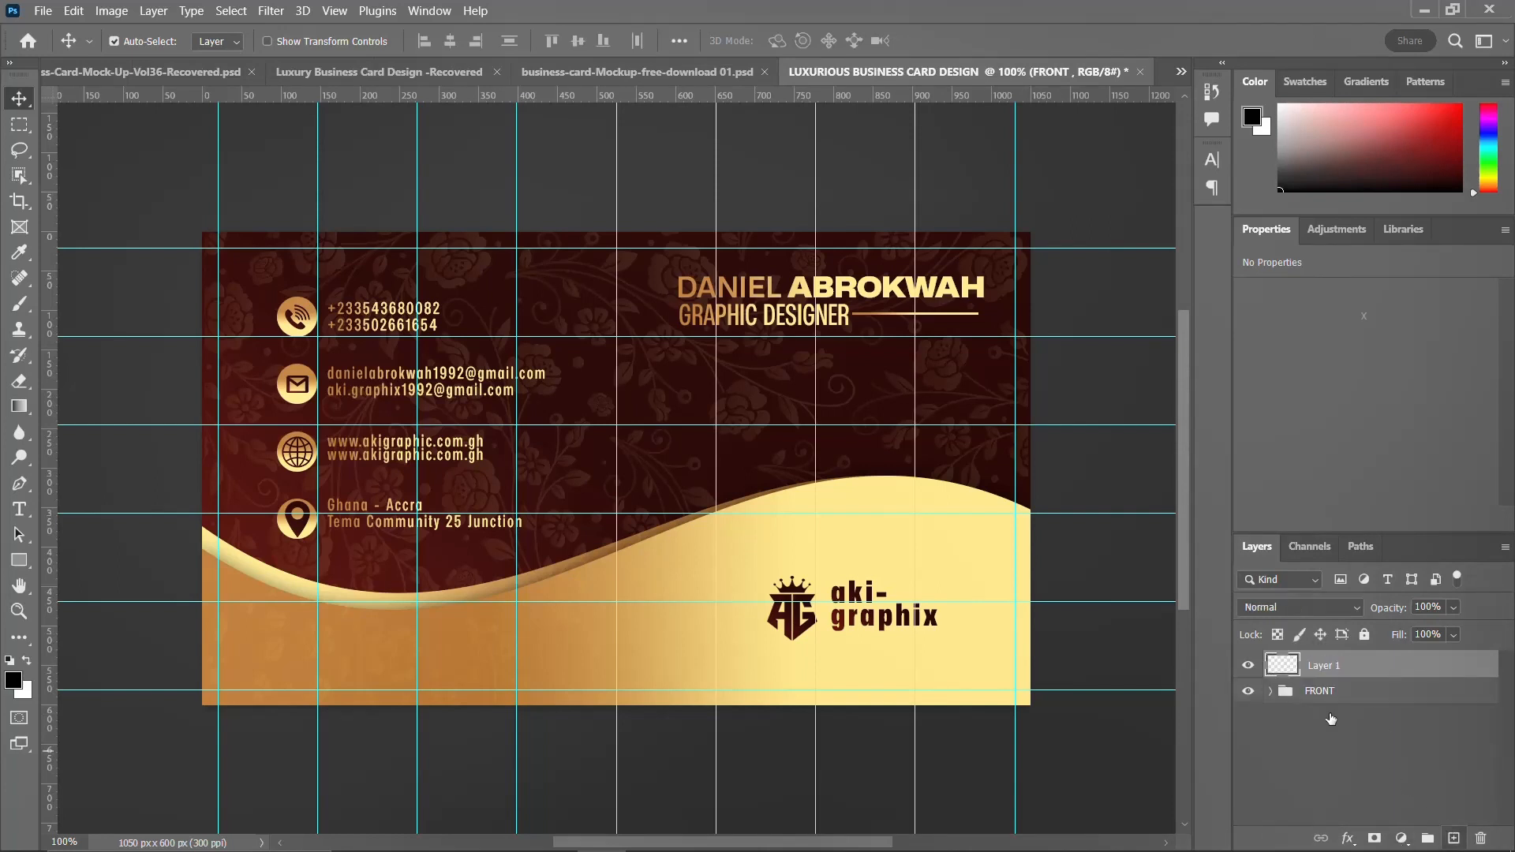
Step: Move the BACKGROUND AND SHAPES copy to the top of the stack and begin transforming it
left_click(1270, 692)
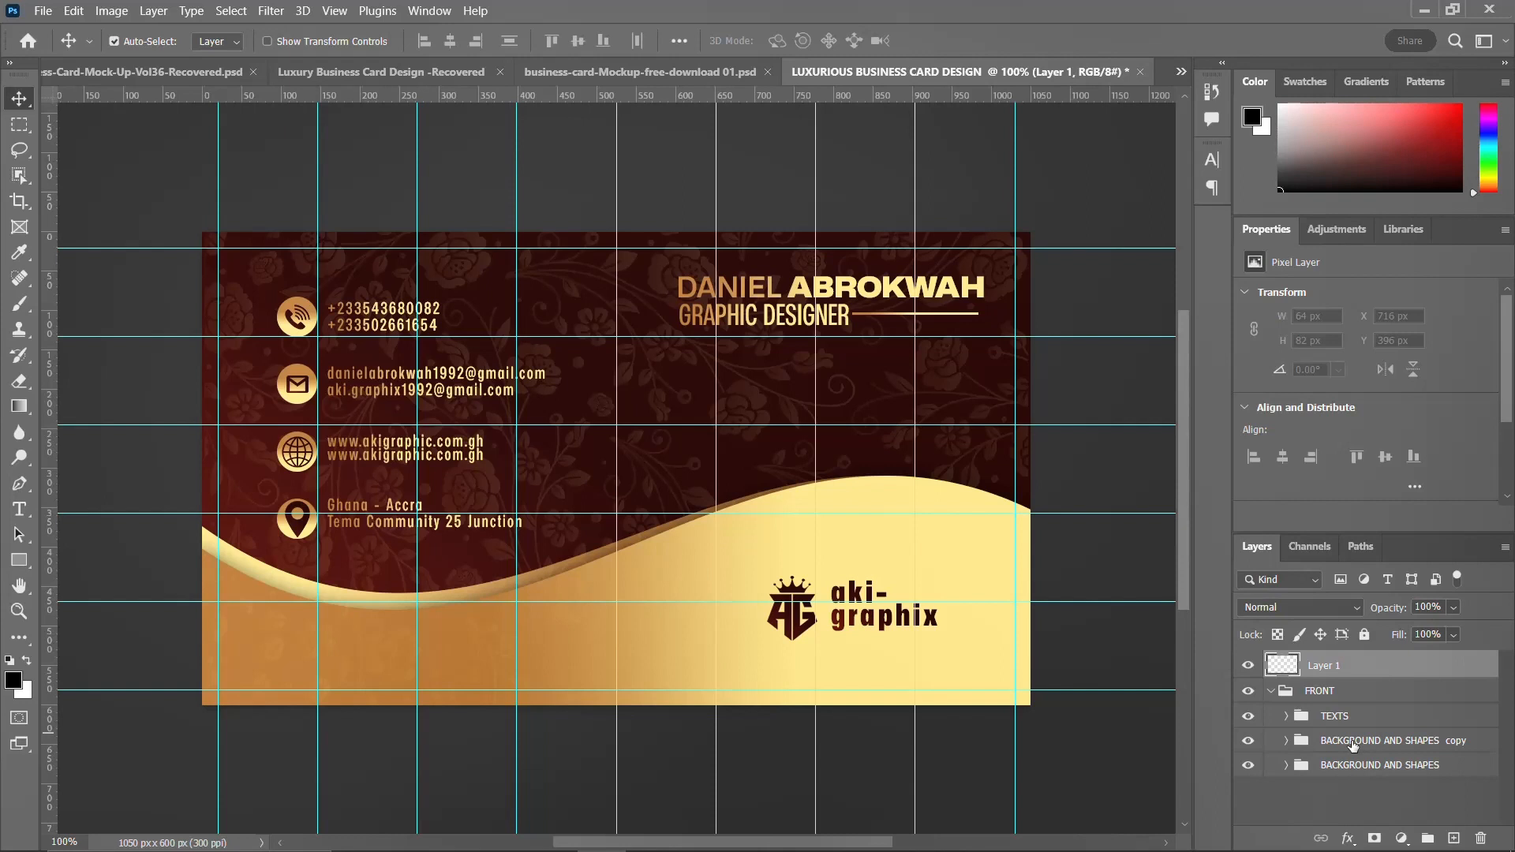
left_click_drag(1352, 745, 1346, 661)
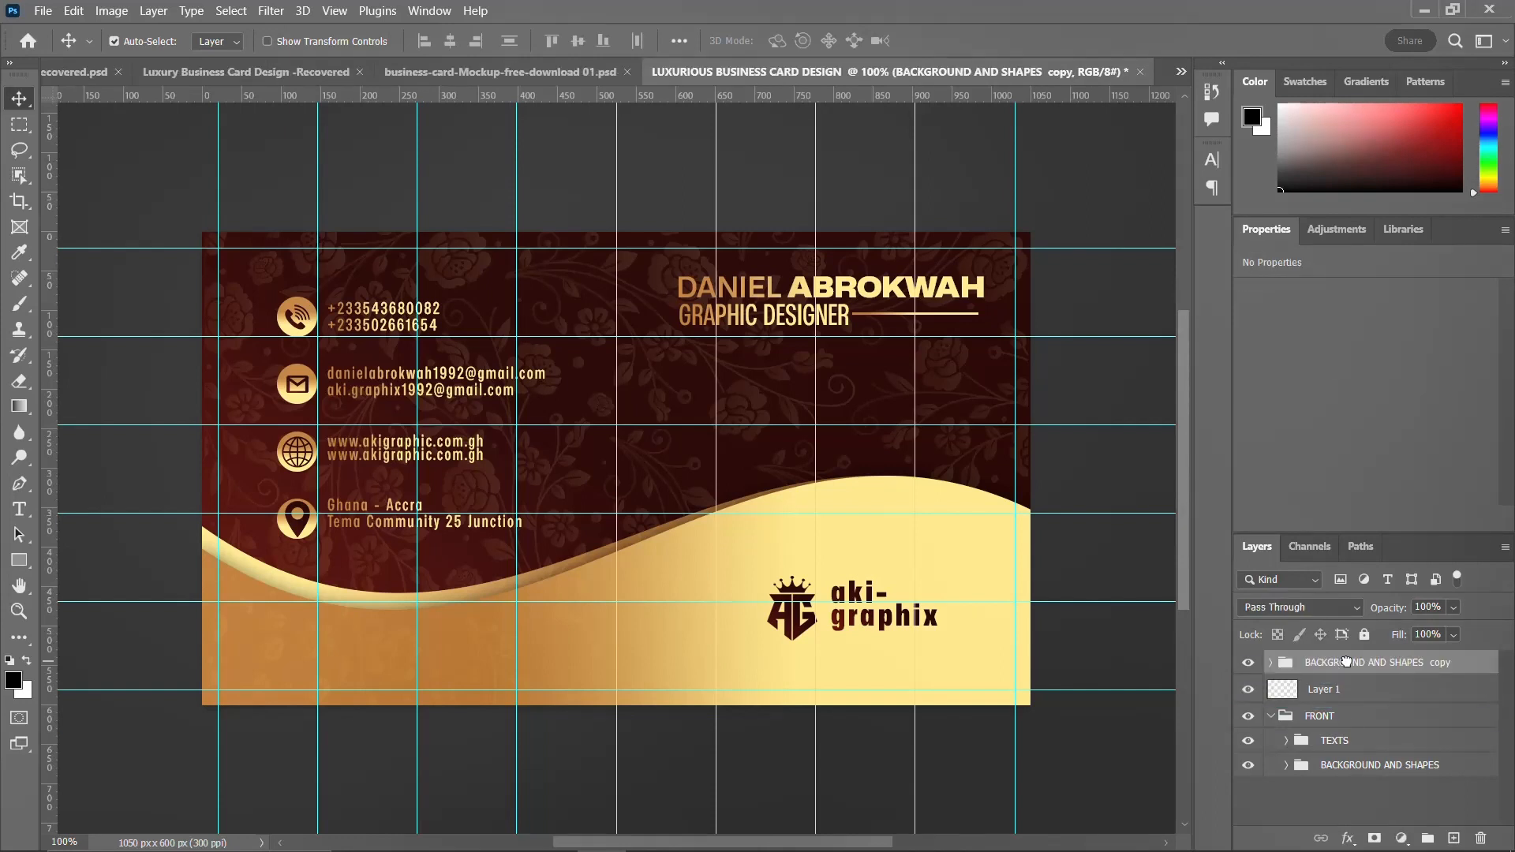
left_click(1269, 718)
key("ctrl")
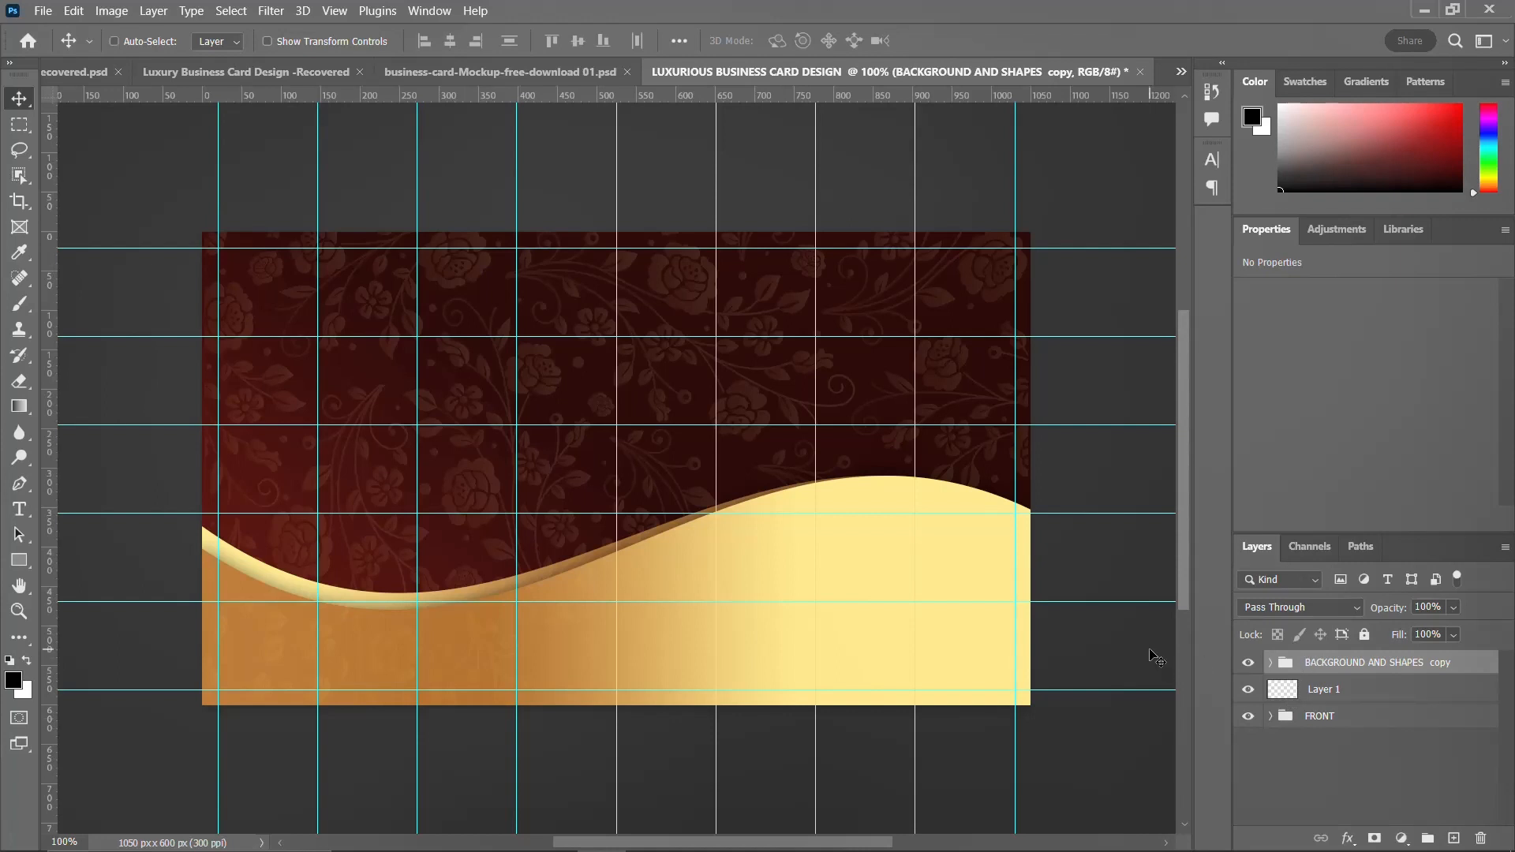
key("ctrl+t")
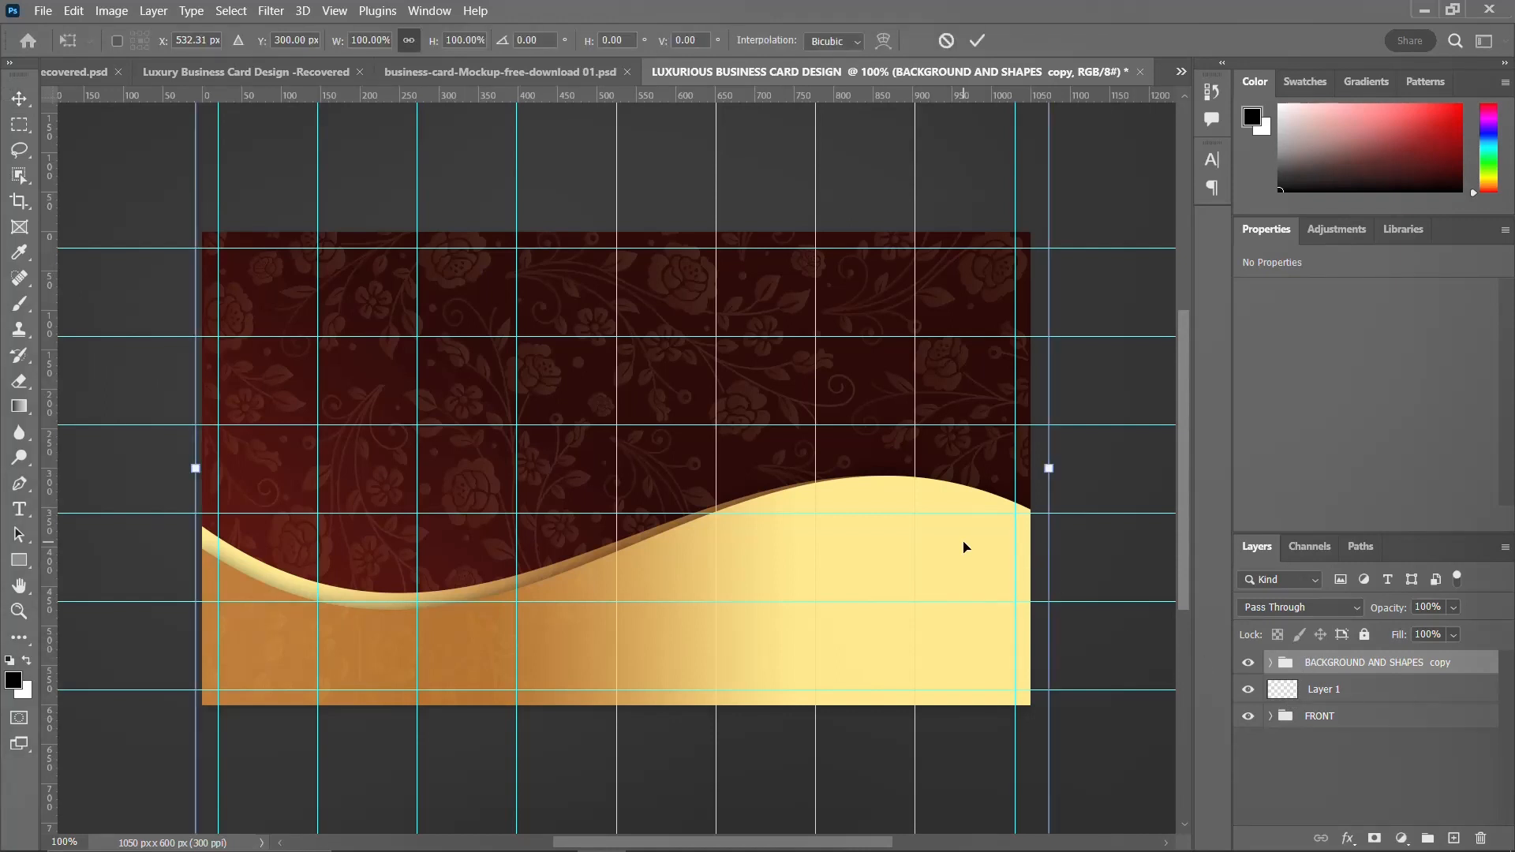
Step: Rotate the background copy 180° and shift it 10 px left, putting the gold wave on top
right_click(903, 538)
left_click(978, 447)
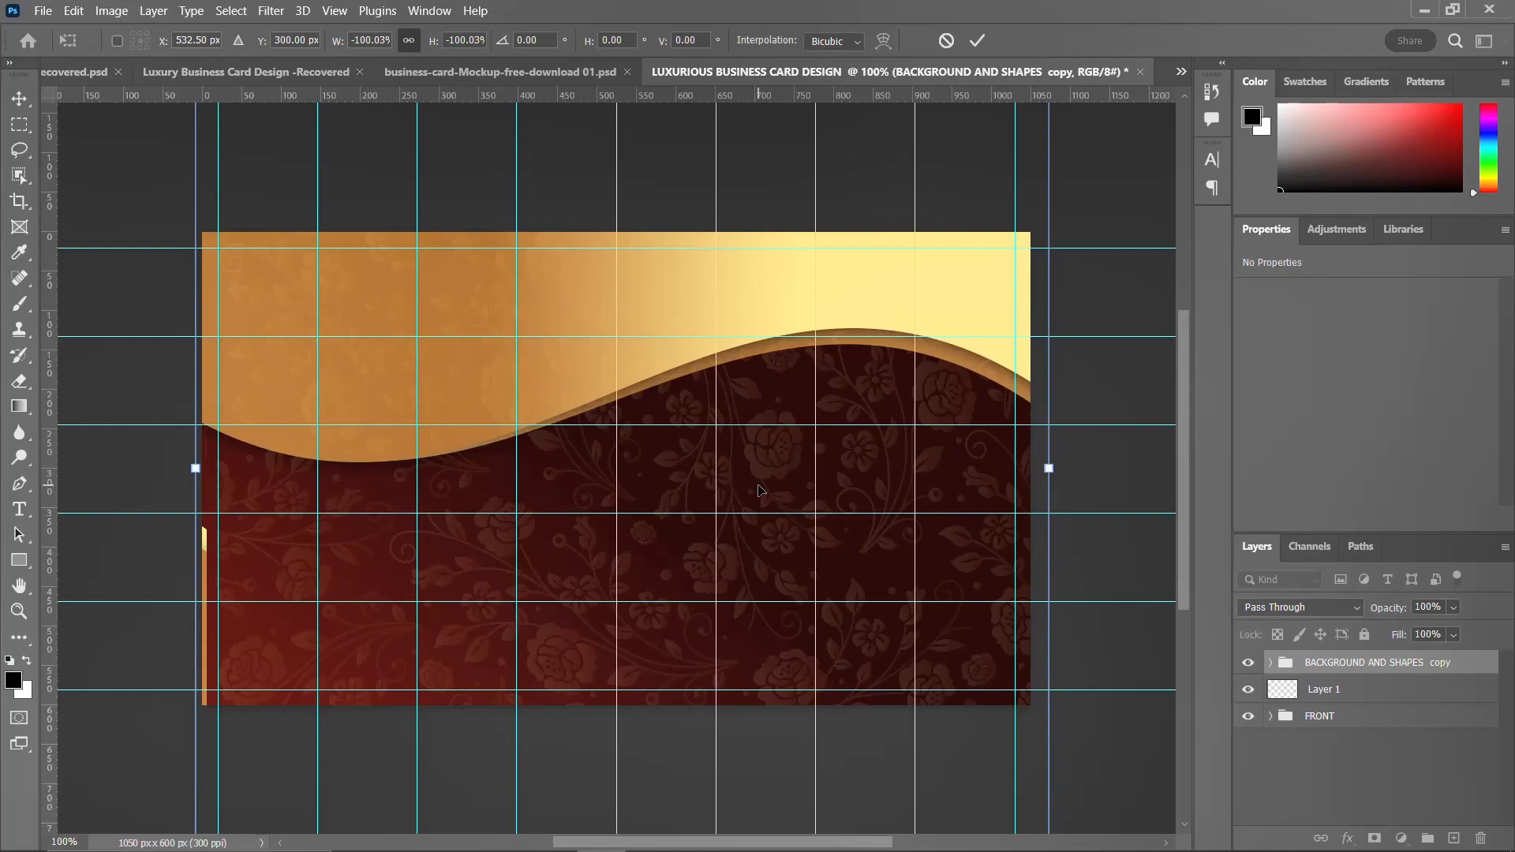
left_click_drag(758, 492, 751, 493)
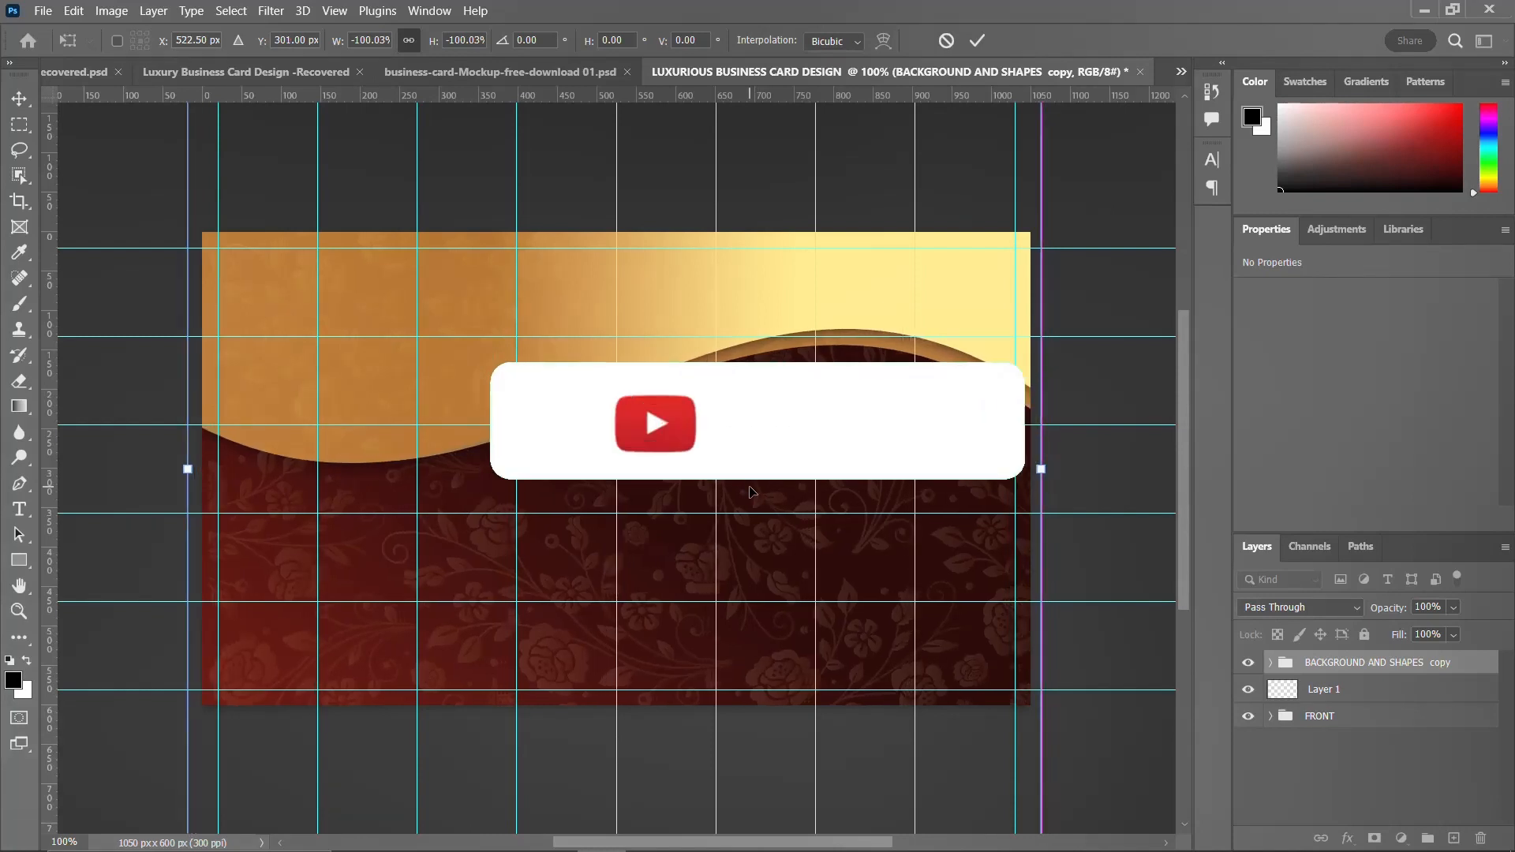
key("Return")
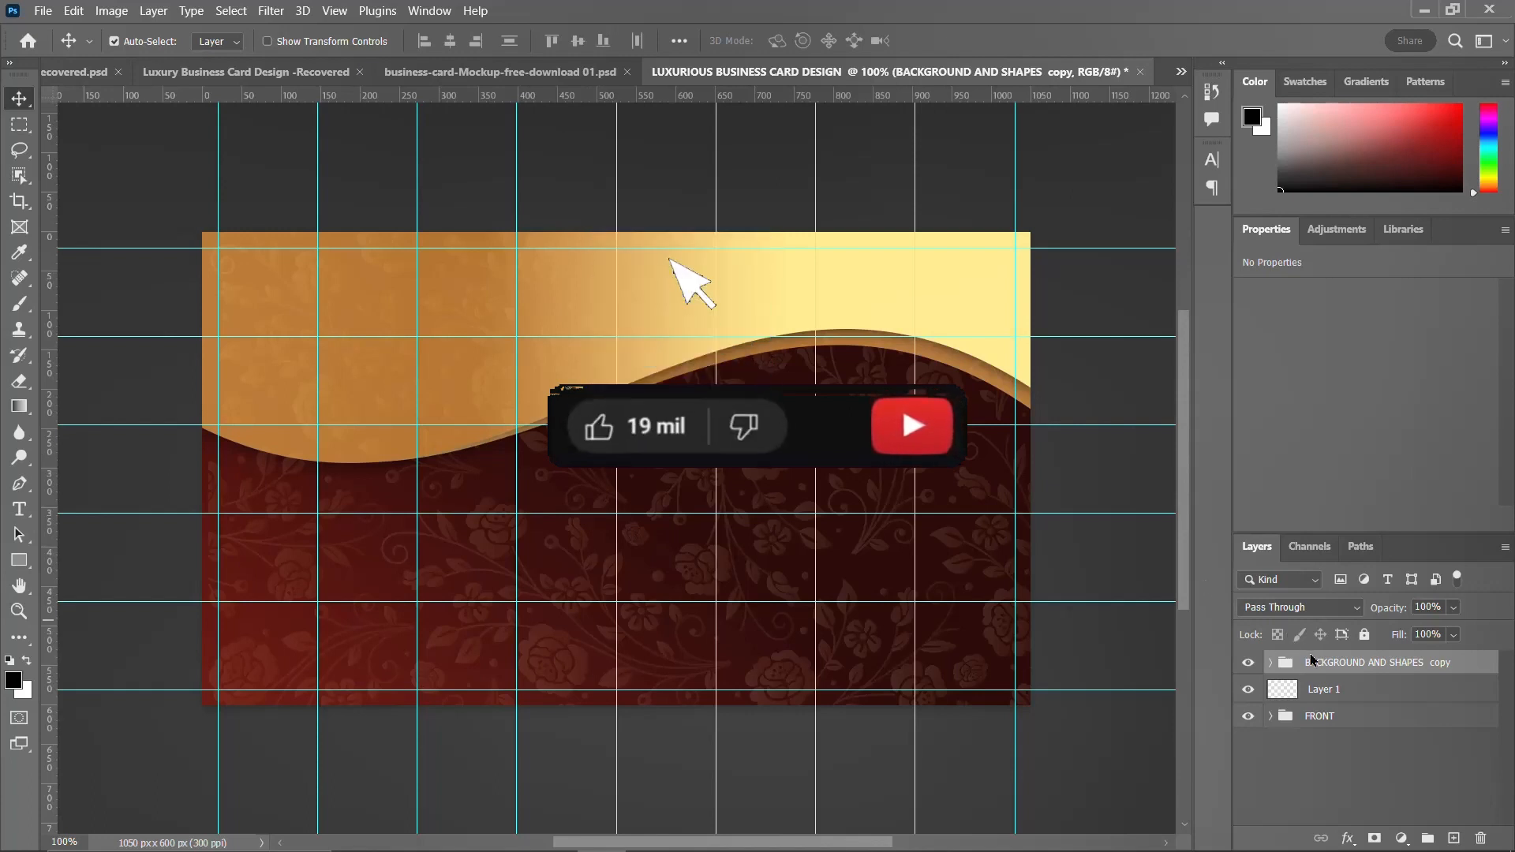
Step: Duplicate the aki-graphix text and logo 1 layers and move the copies to the top of the stack
left_click(1270, 716)
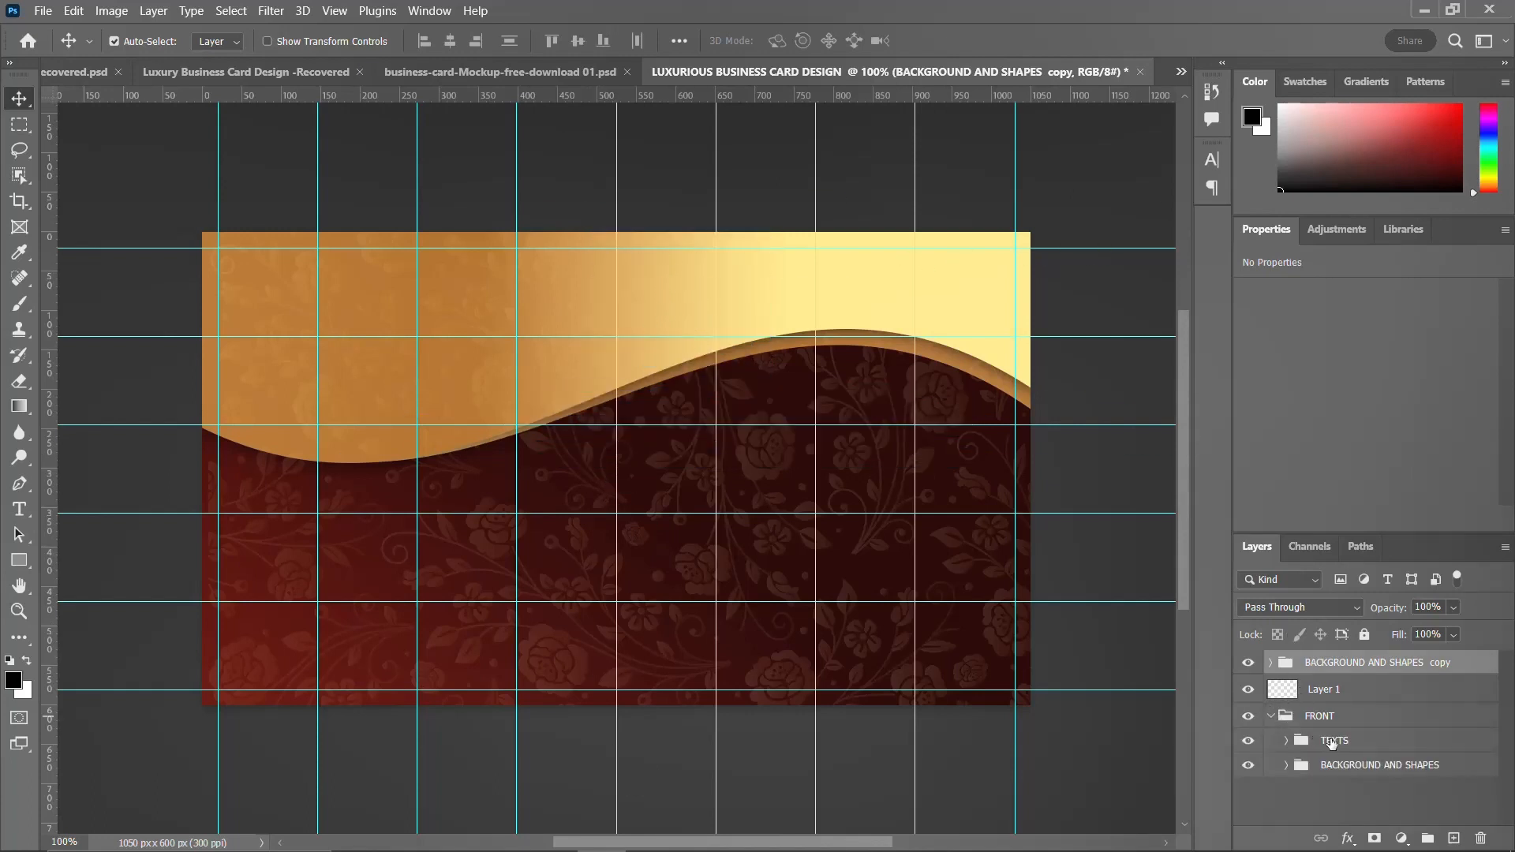
left_click(1286, 741)
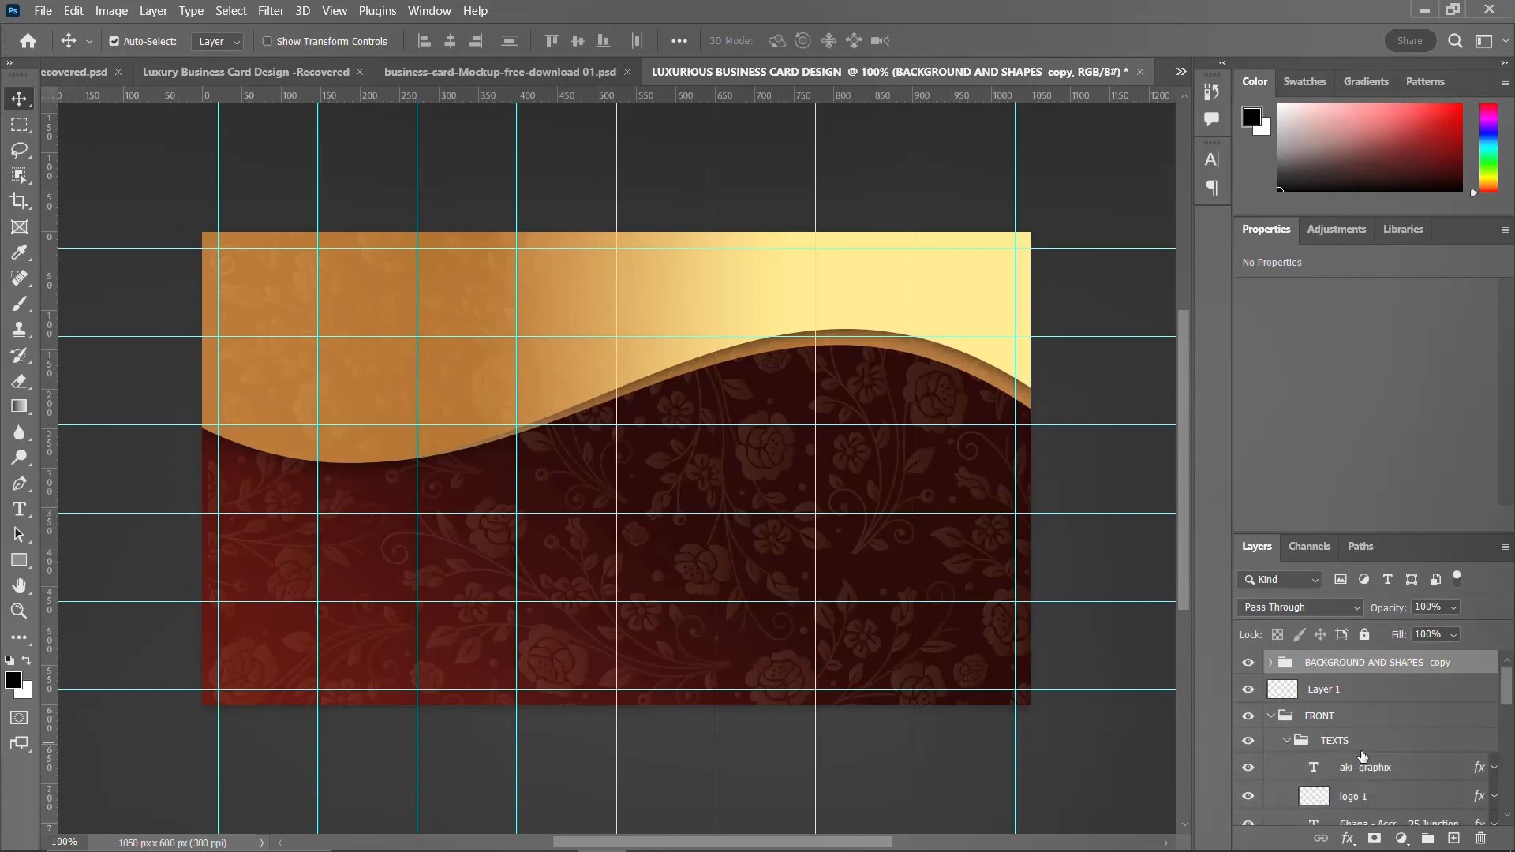
left_click(1371, 777)
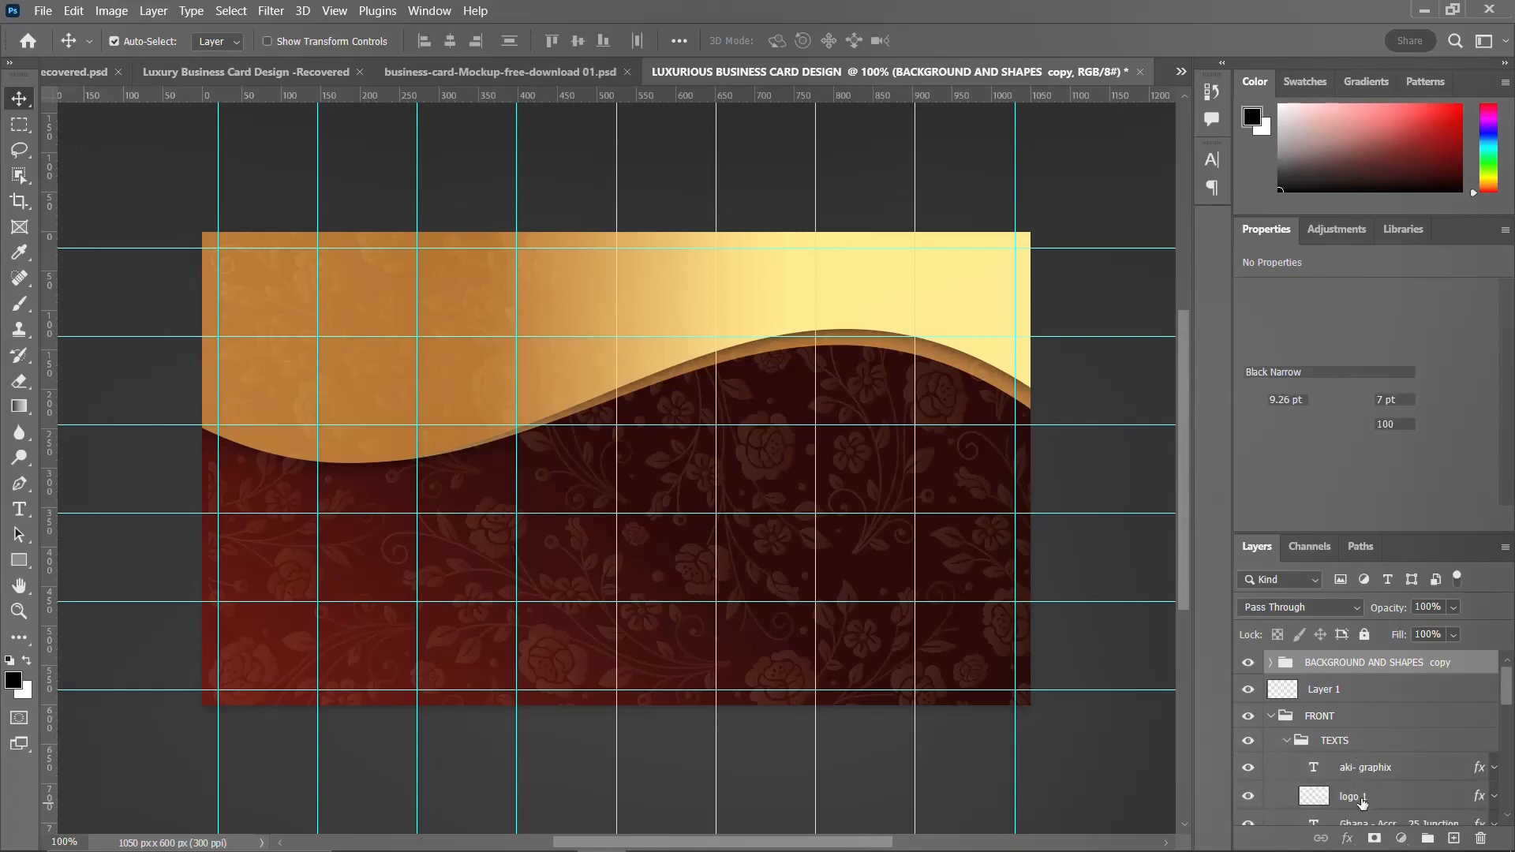
left_click(1362, 797, "shift")
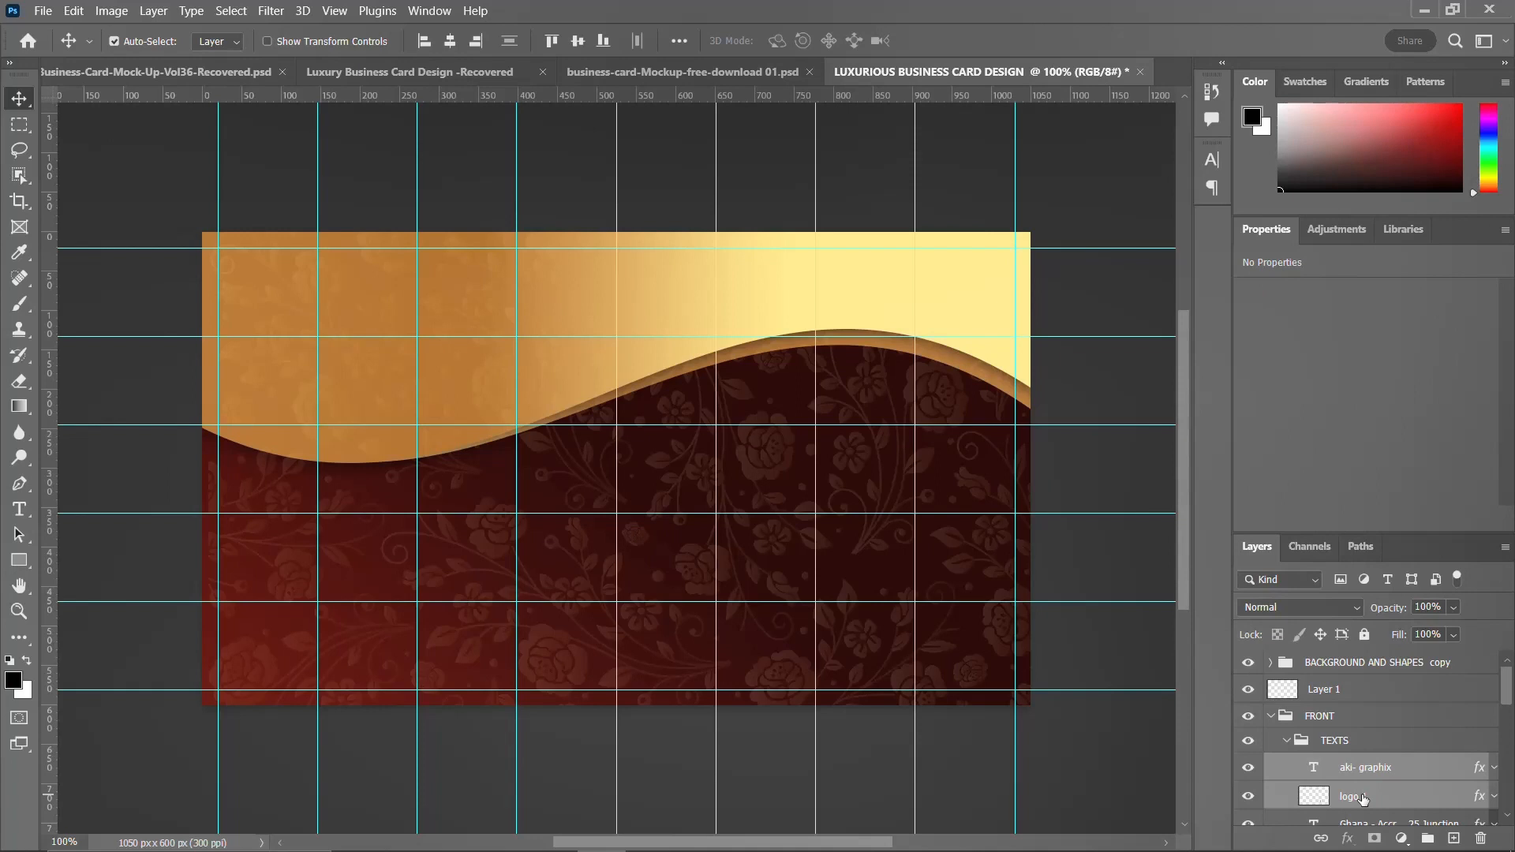
key("ctrl+j")
left_click_drag(1365, 792, 1364, 693)
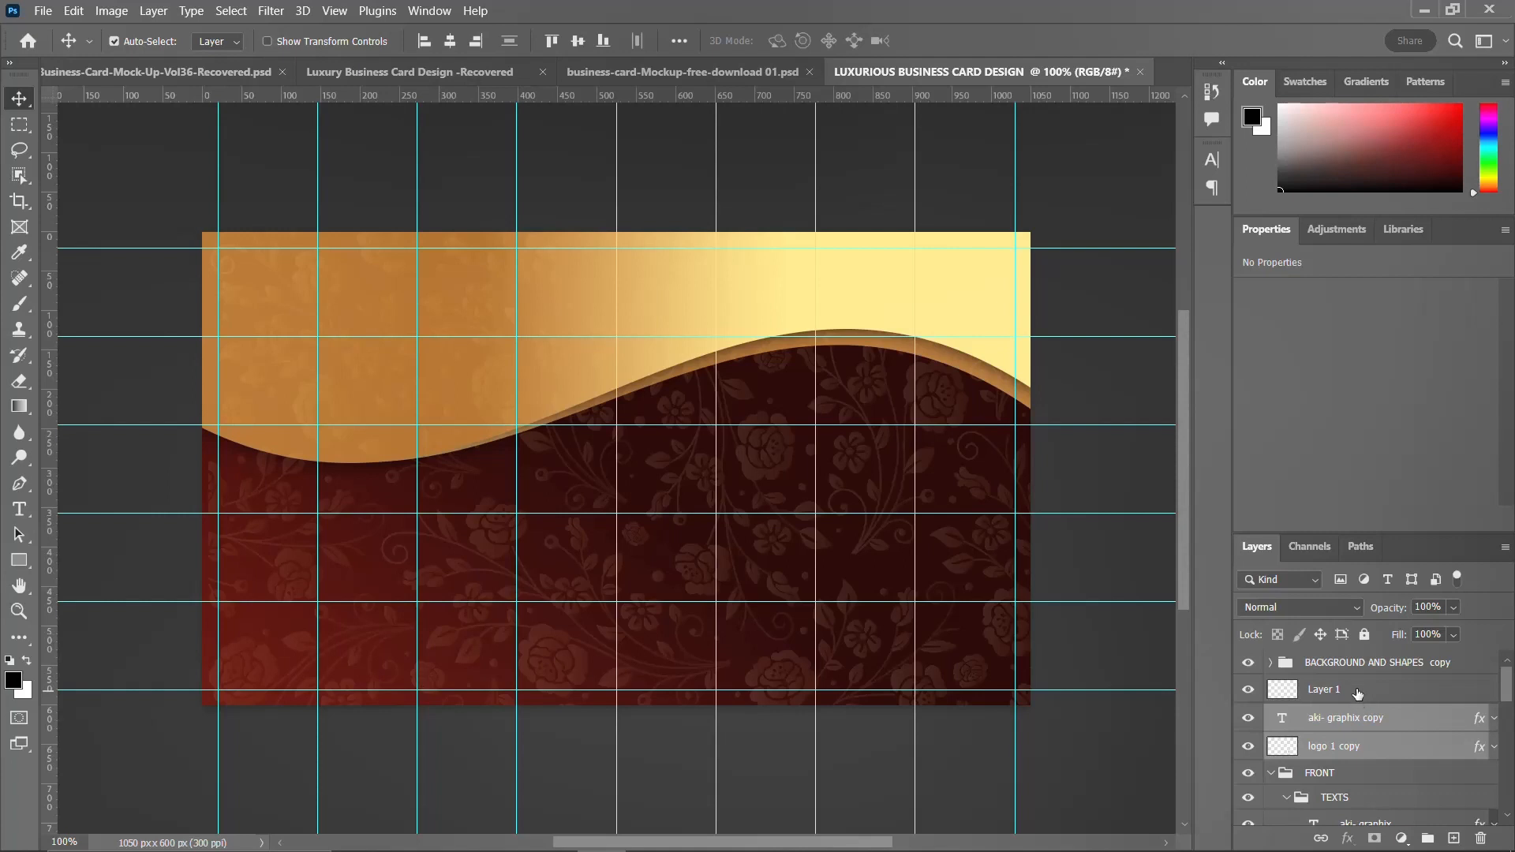
mouse_move(1351, 729)
left_mouse_down()
mouse_move(1346, 665)
mouse_move(1338, 743)
left_mouse_up()
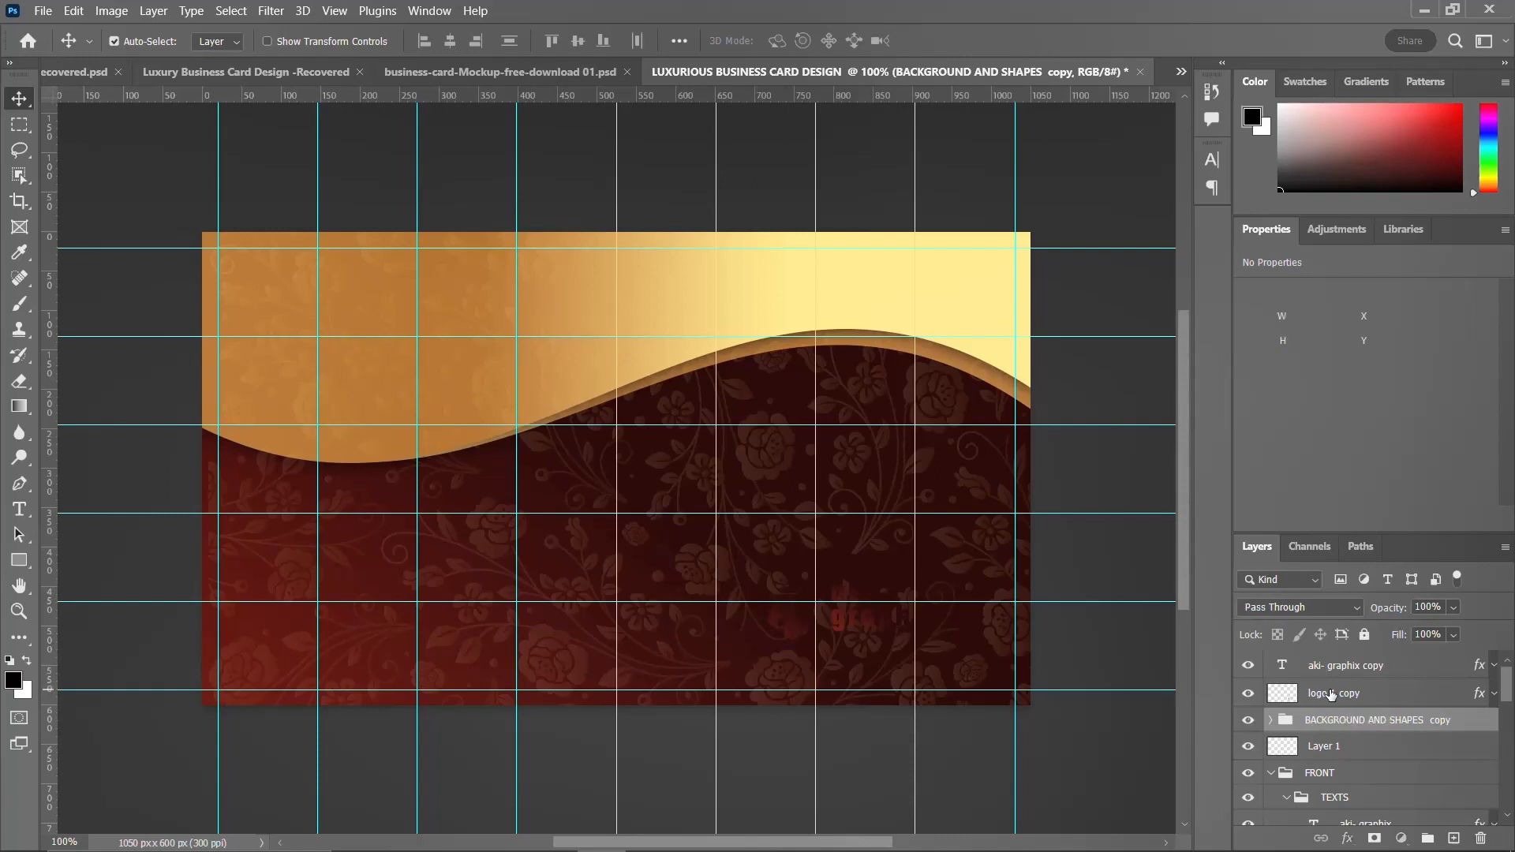
Step: Select the aki-graphix copy layer and open its Layer Style dialog
left_click(1332, 693)
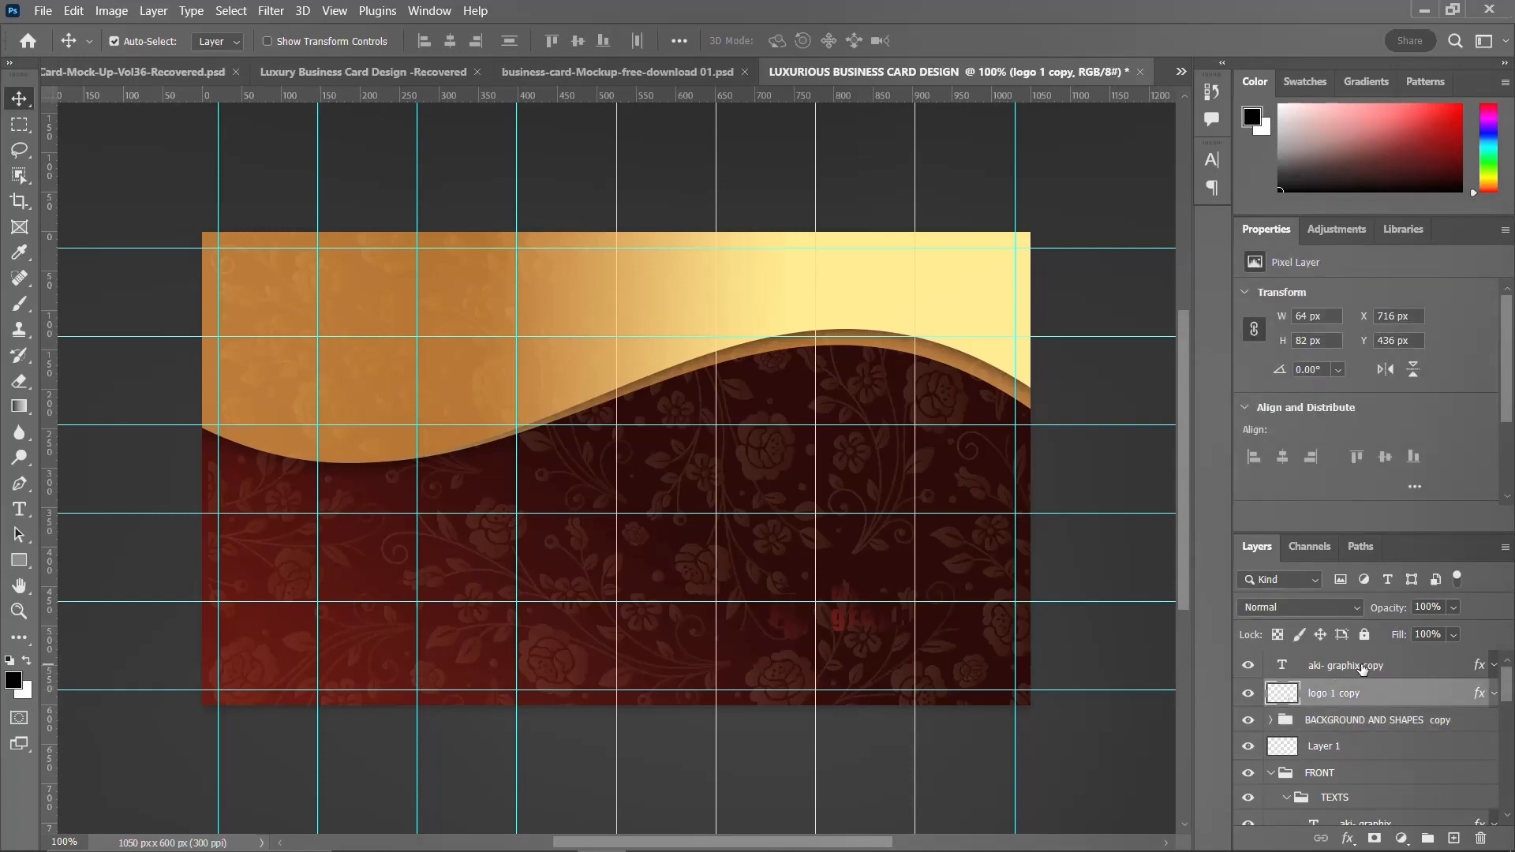
left_click(1392, 667)
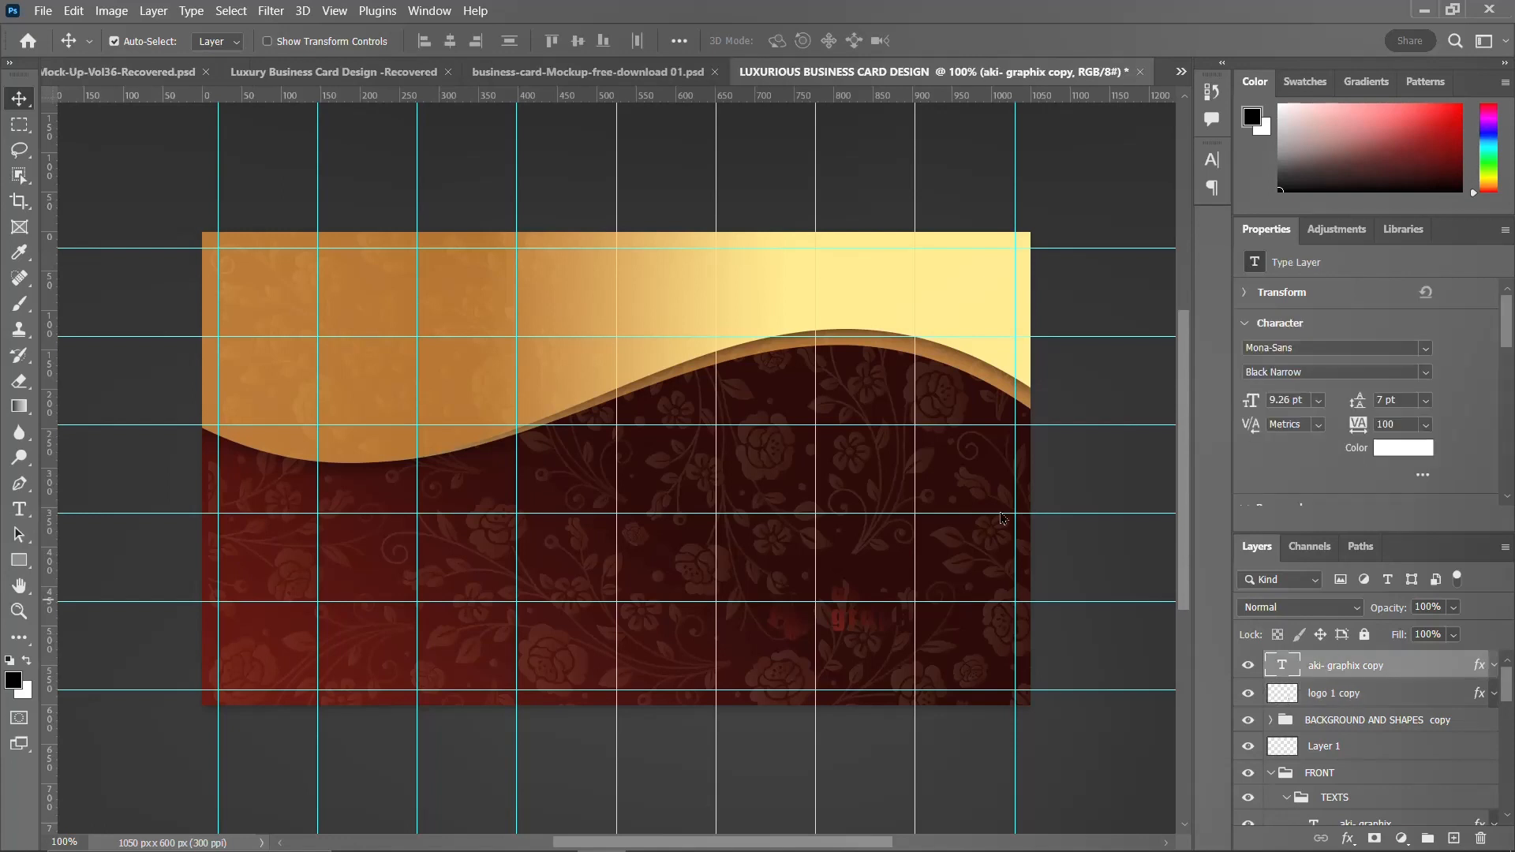
left_click(558, 278)
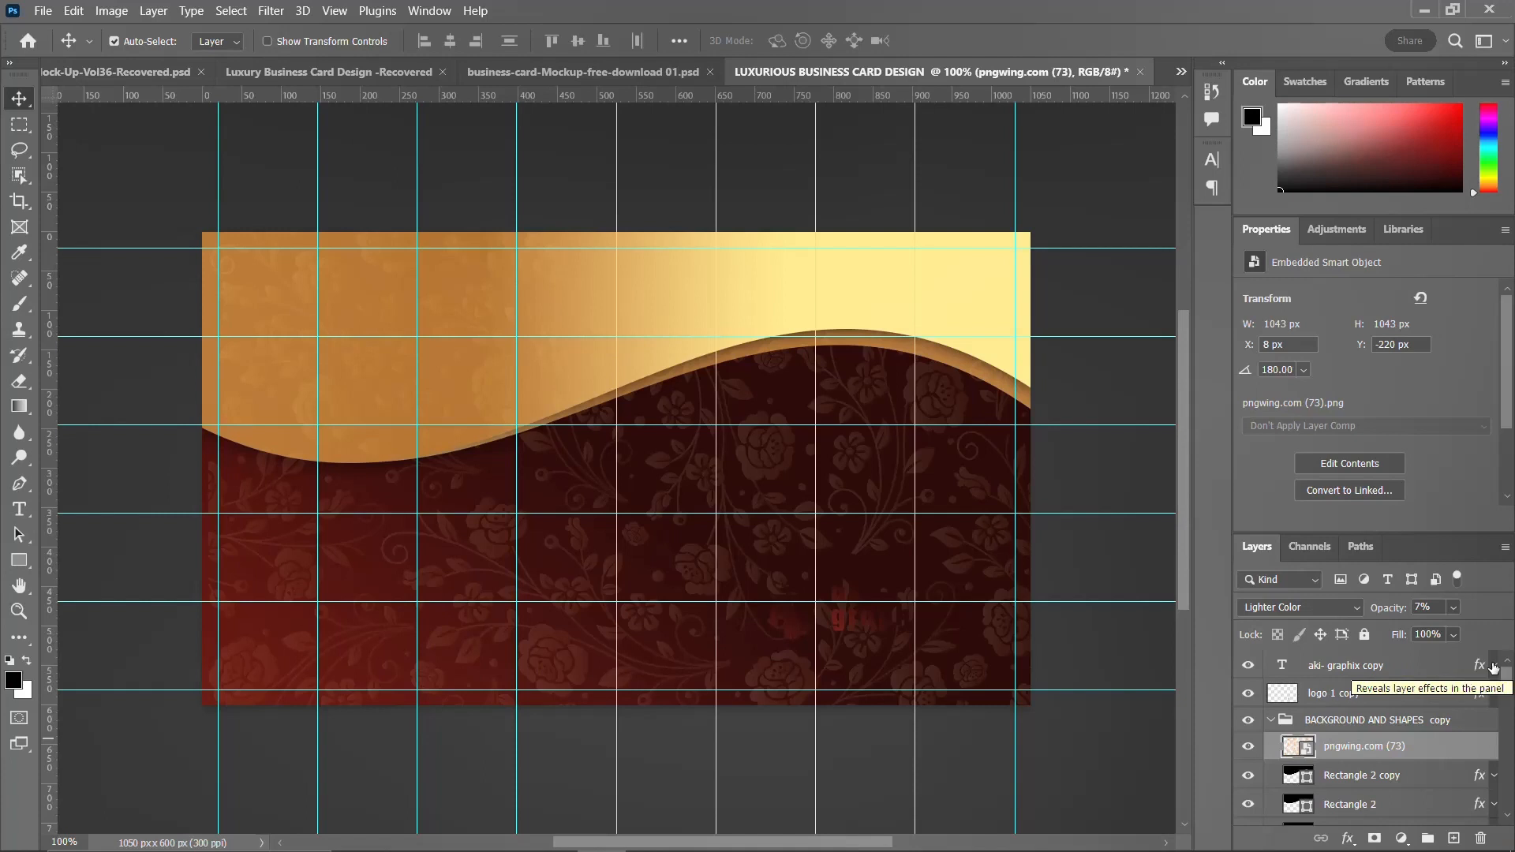
left_click(1413, 667)
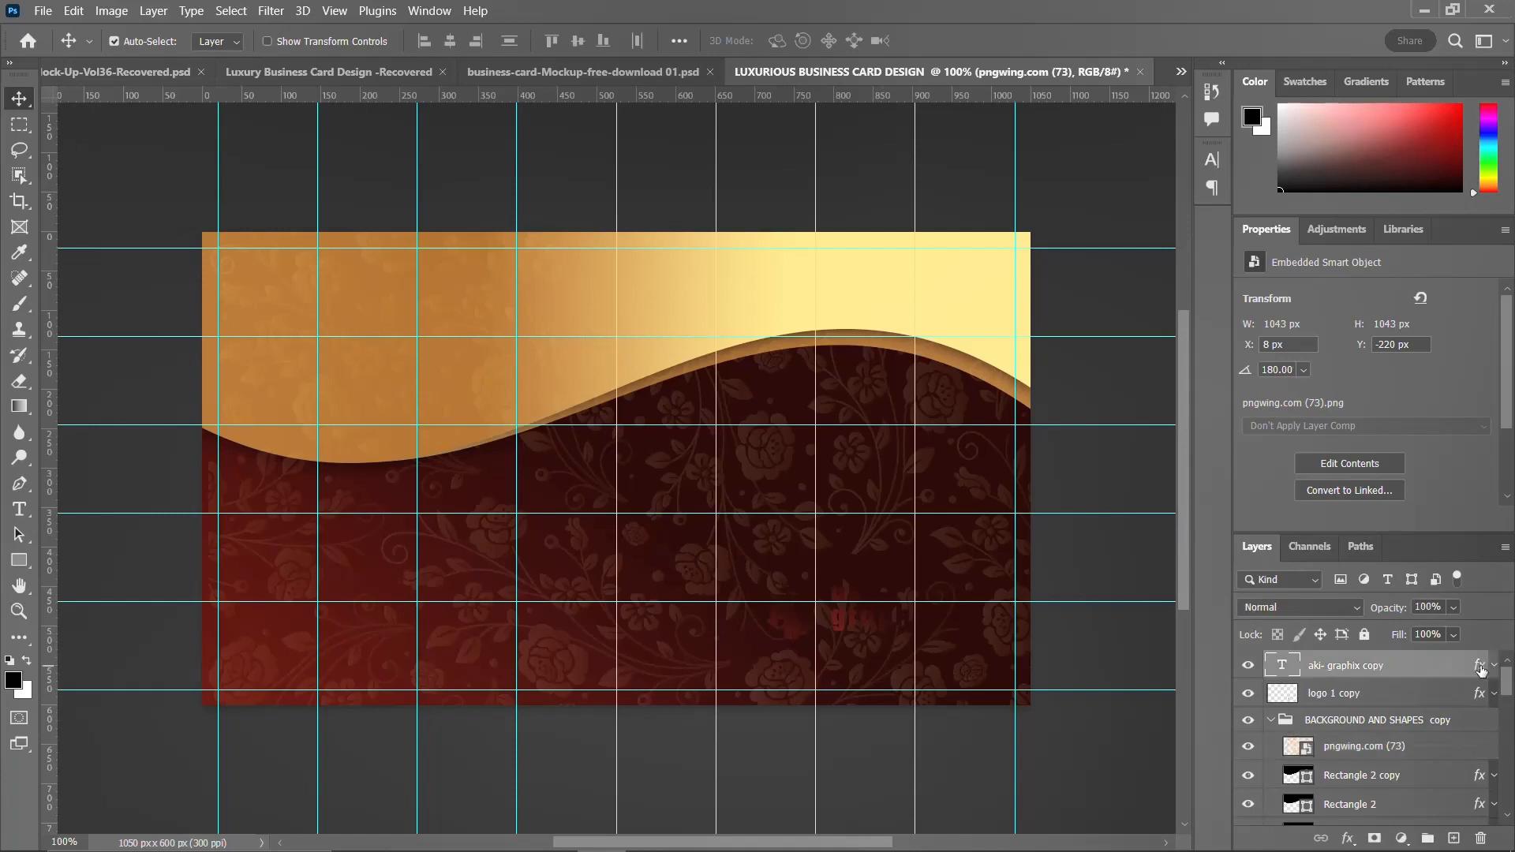
double_click(1479, 665)
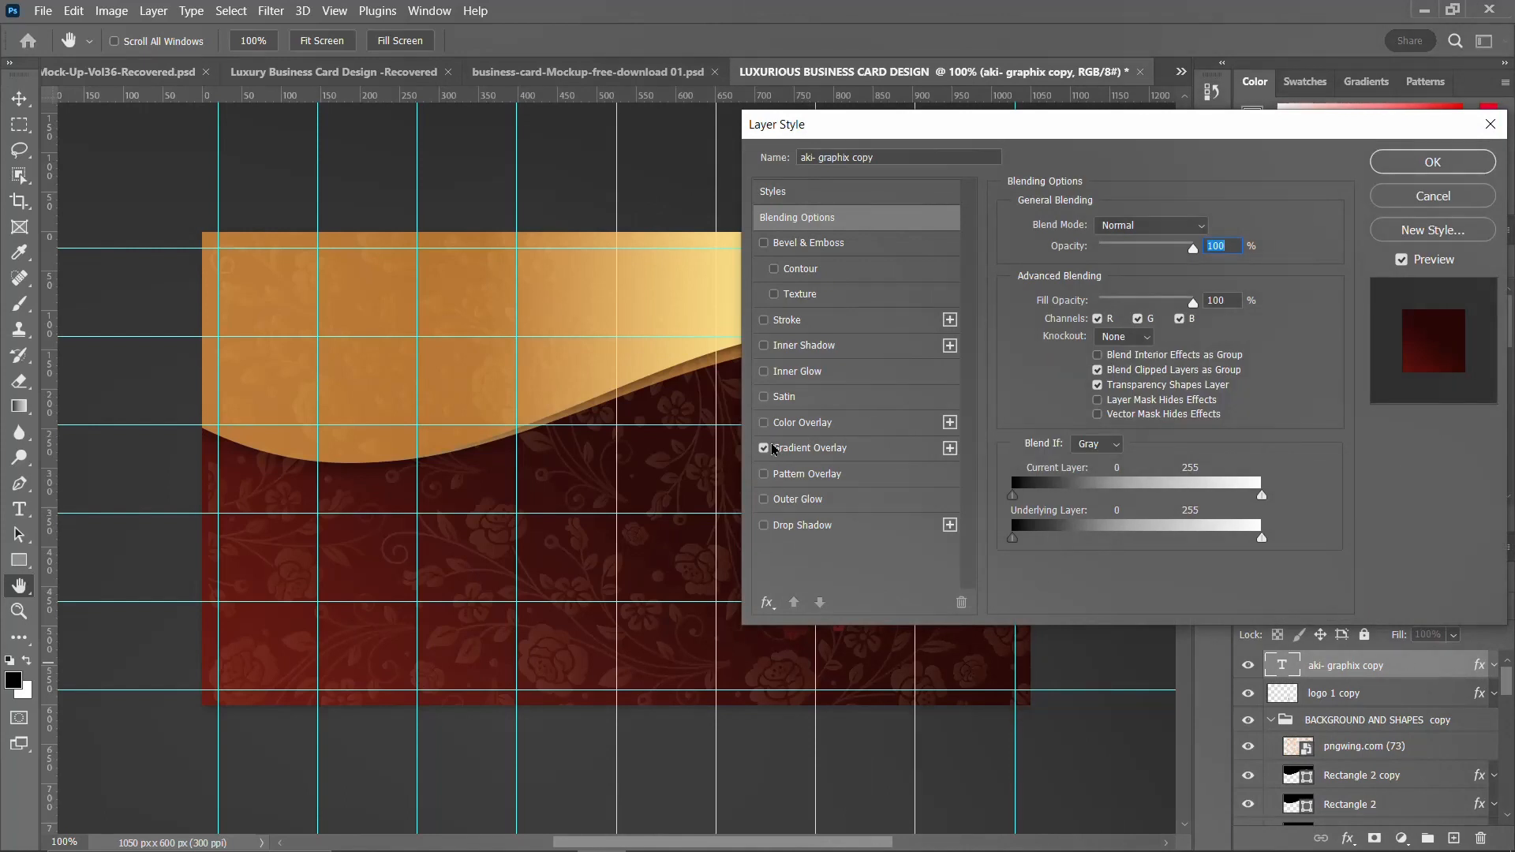
Step: In Gradient Overlay, set the gradient's left stop to the orange sampled from the card's gold wave
left_click(763, 448)
left_click(765, 450)
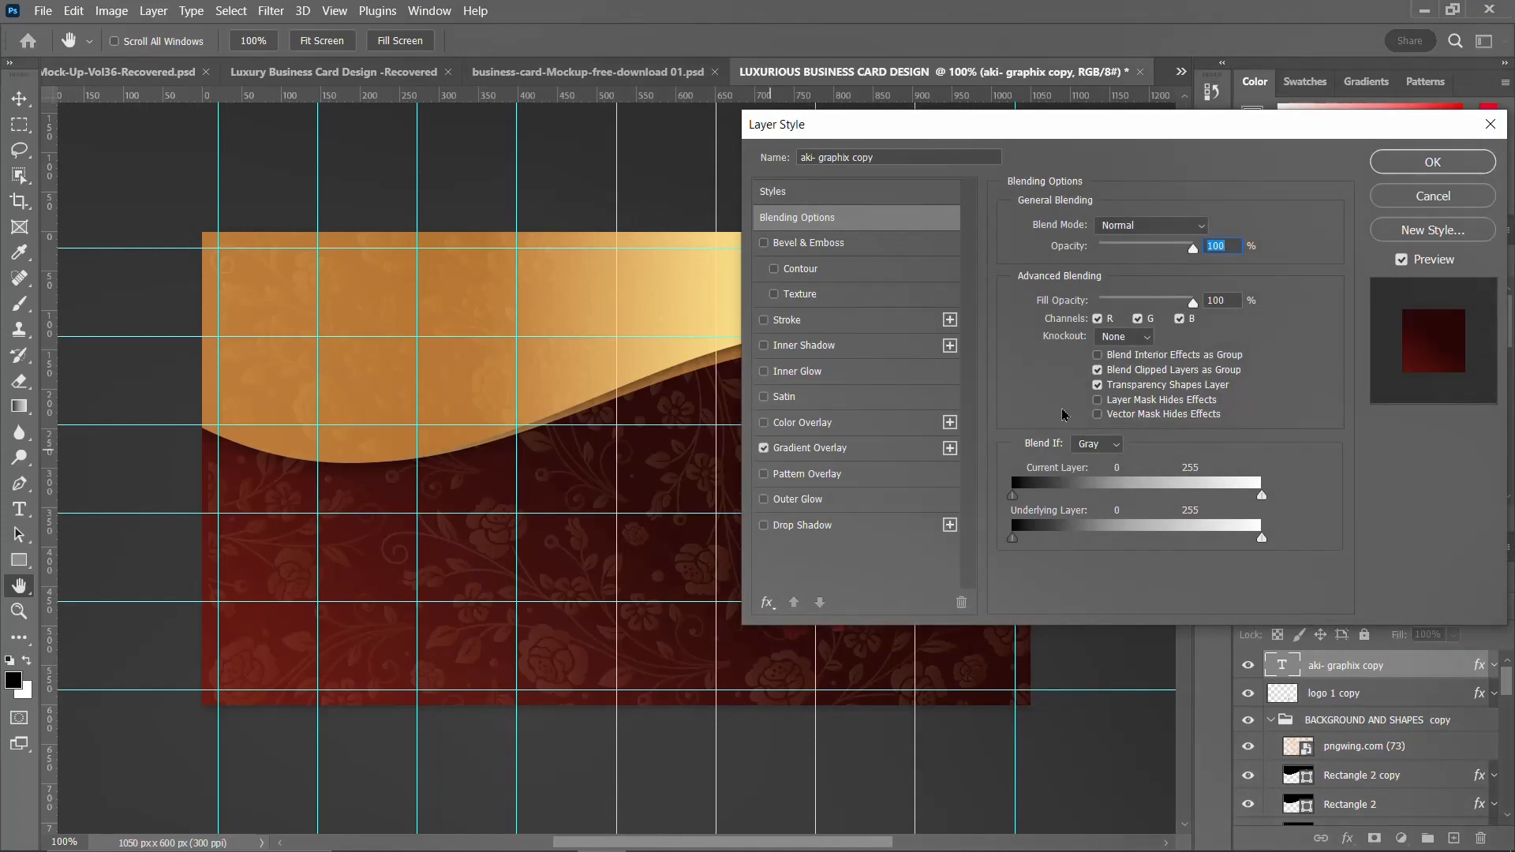
left_click(812, 451)
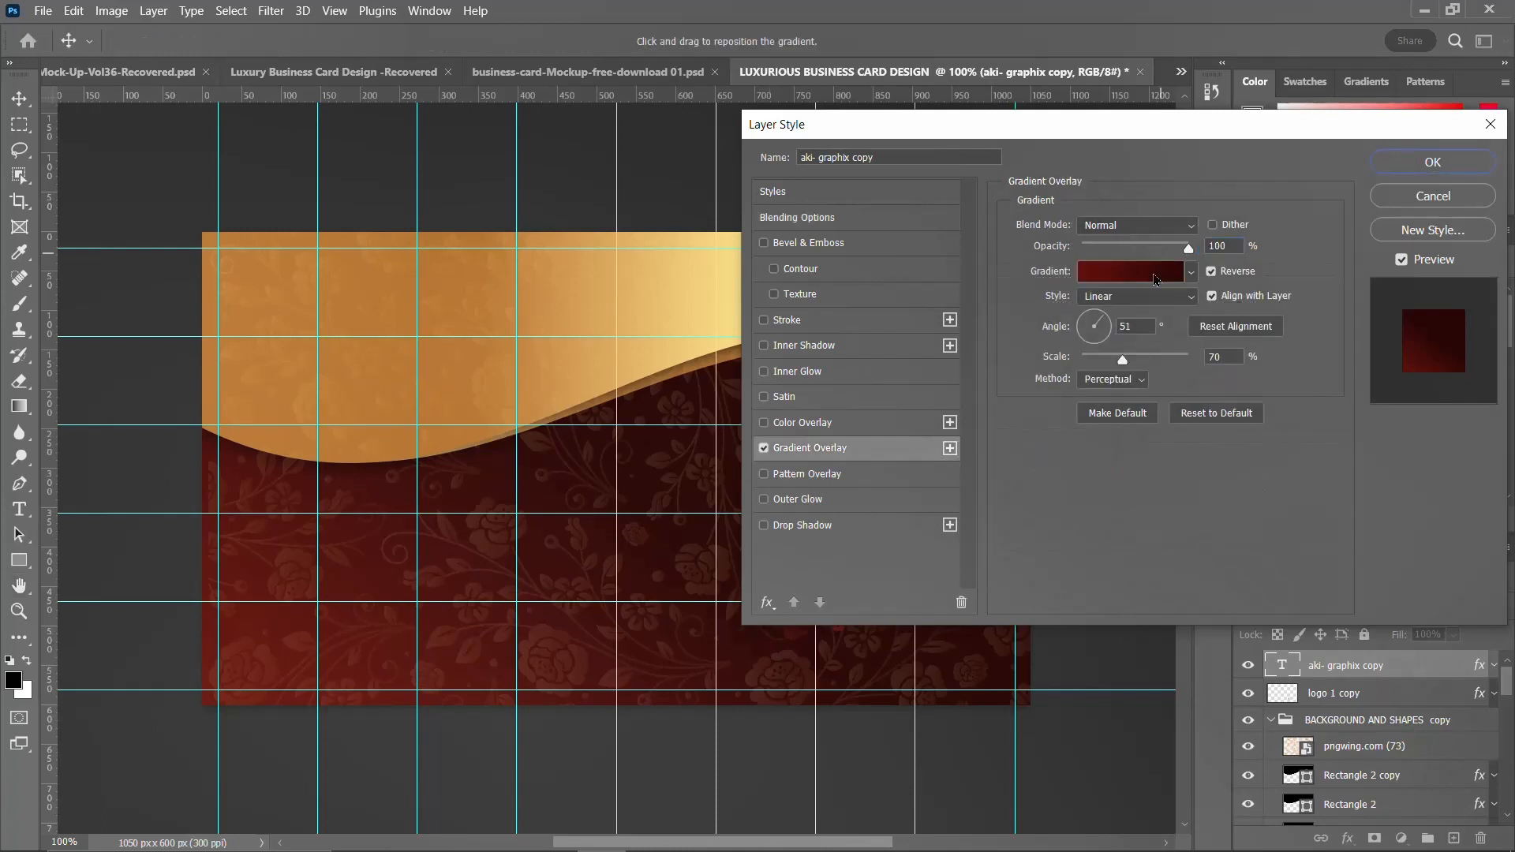
left_click(1150, 272)
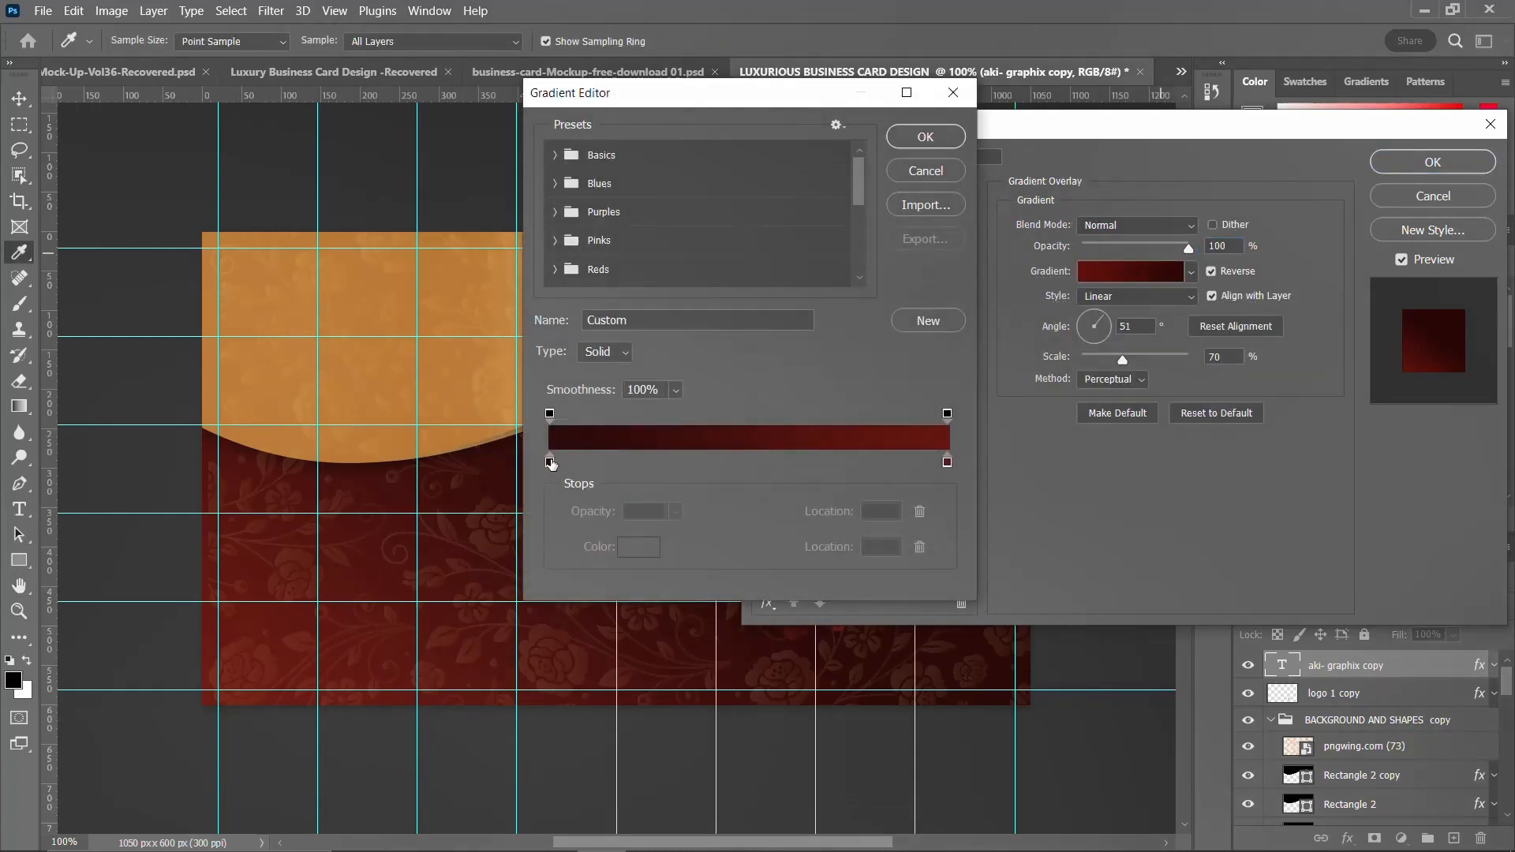
left_click(550, 462)
left_click(644, 545)
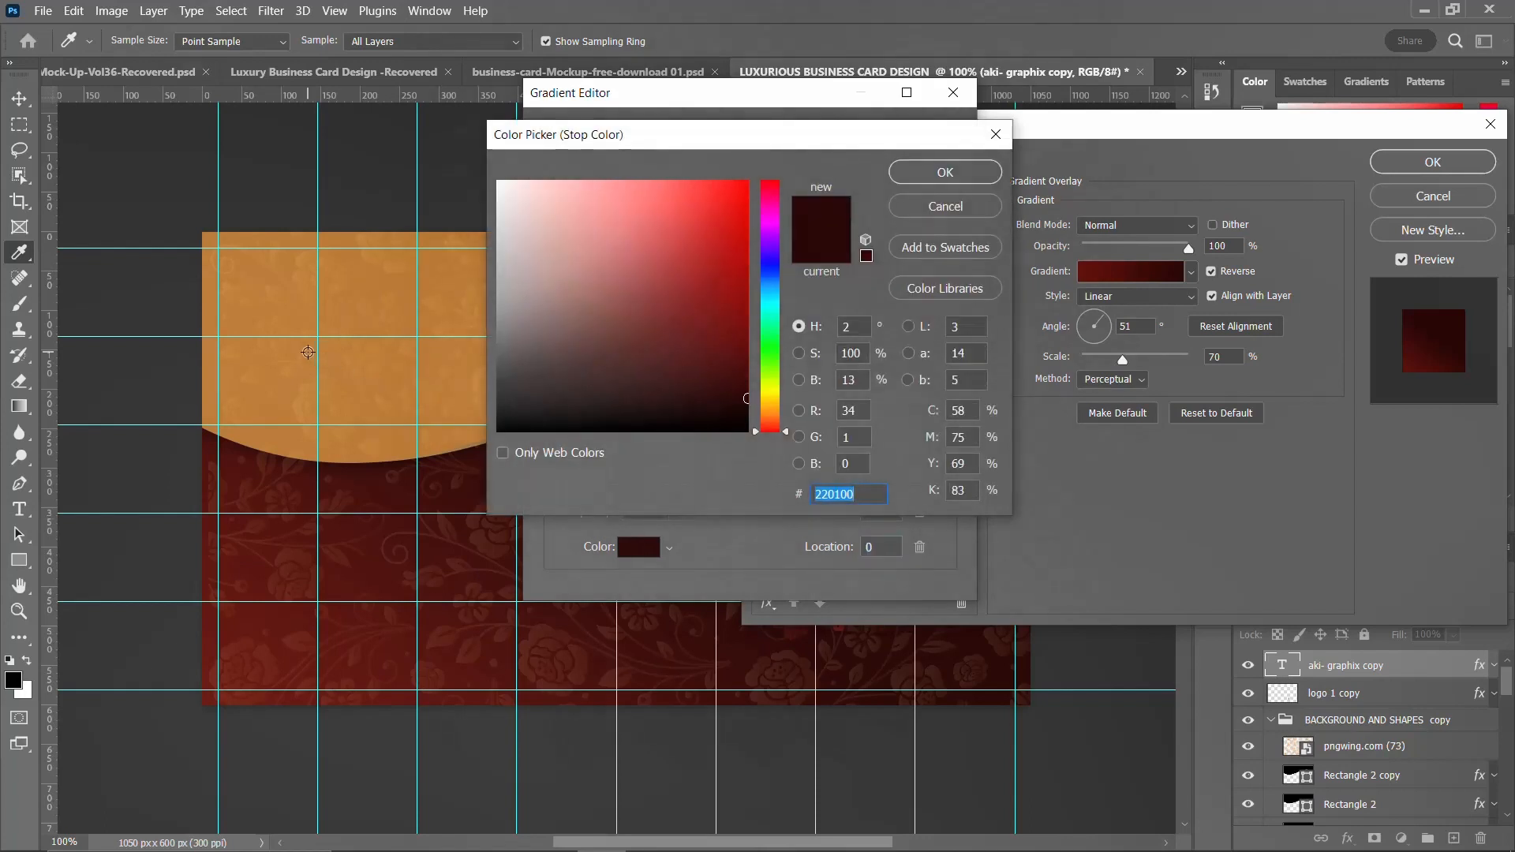
left_click(307, 352)
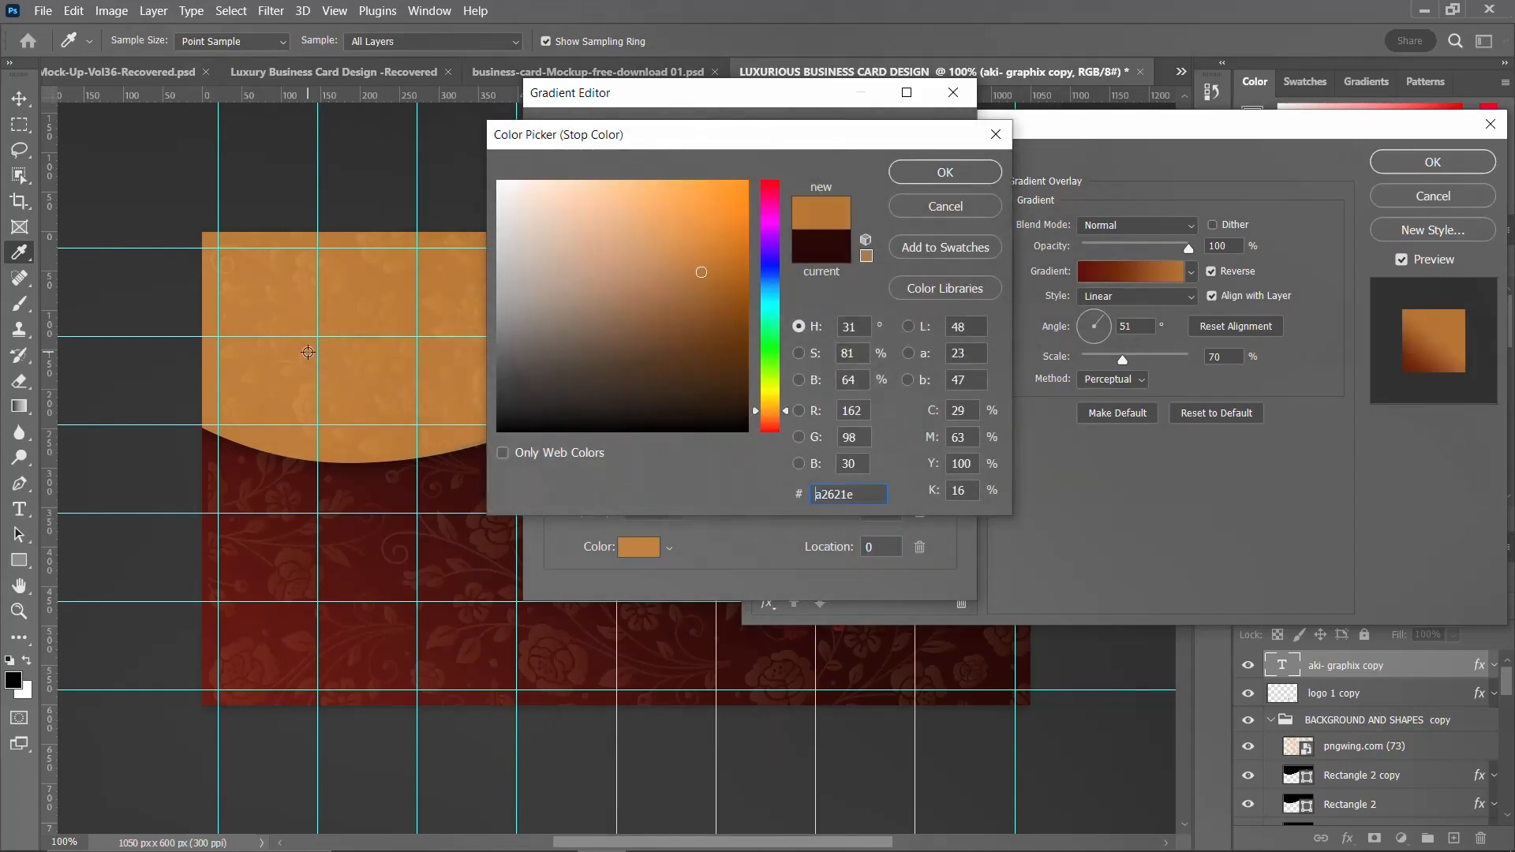
left_click(947, 173)
left_click(937, 138)
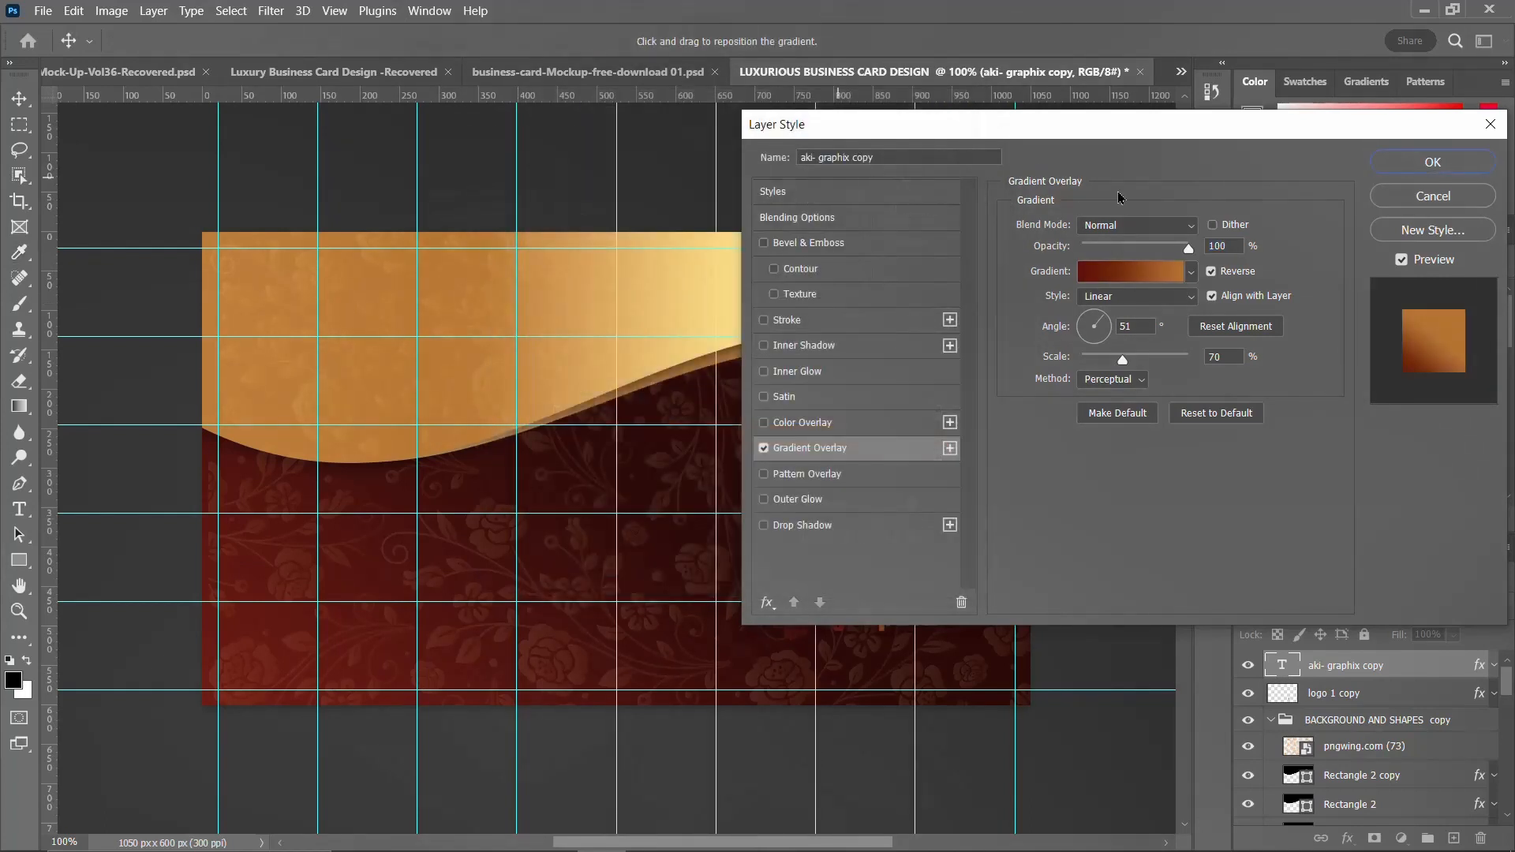
Step: Set the gradient's right stop to bright orange ff8300 and apply the overlay to the text
left_click_drag(1168, 132, 1262, 118)
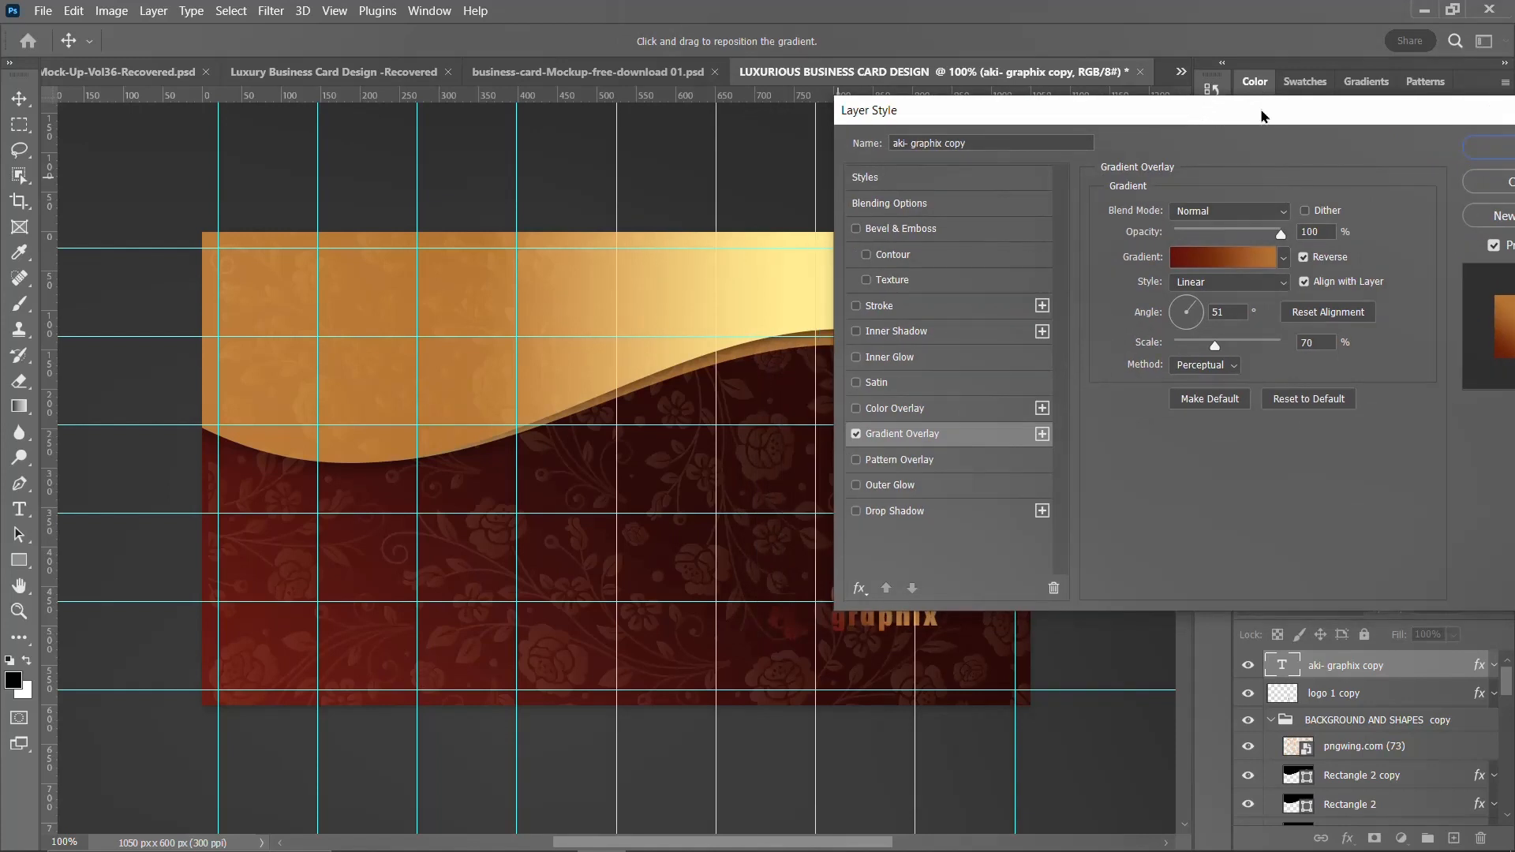
left_click(1223, 257)
left_click(946, 464)
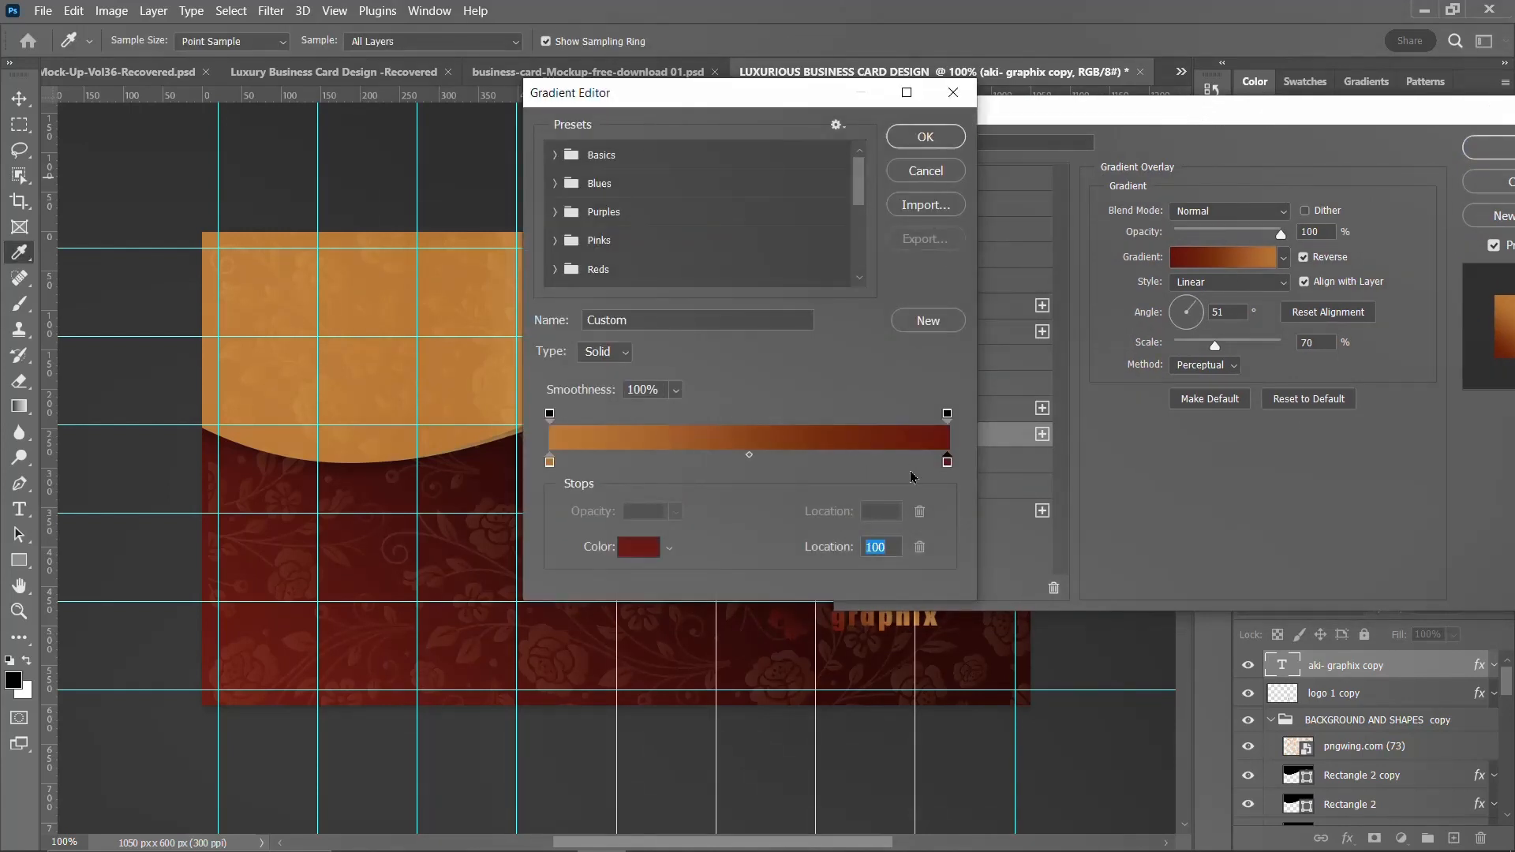
left_click(637, 547)
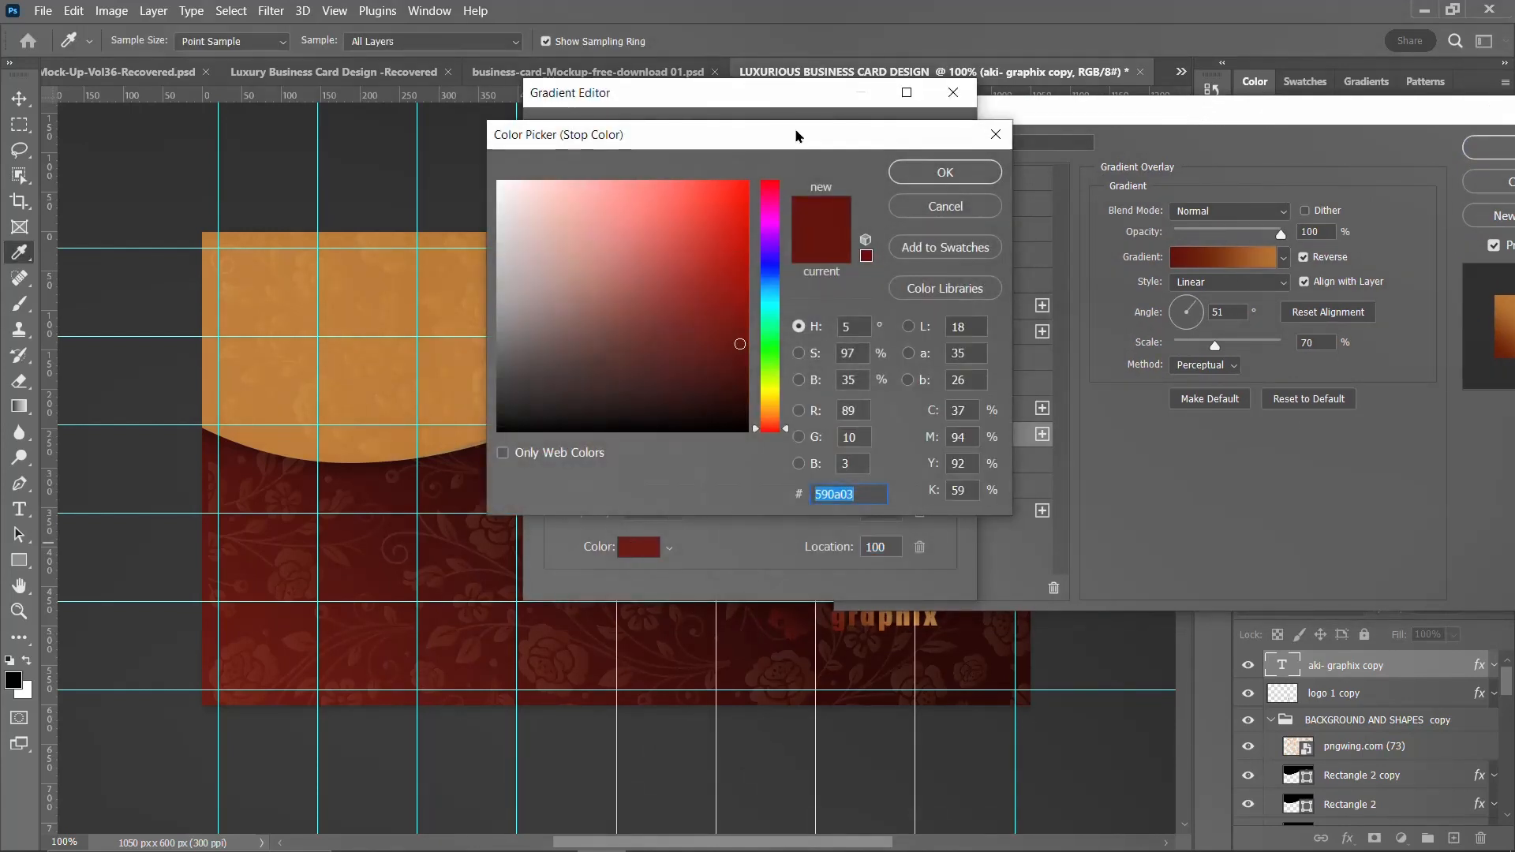
left_click_drag(796, 139, 904, 137)
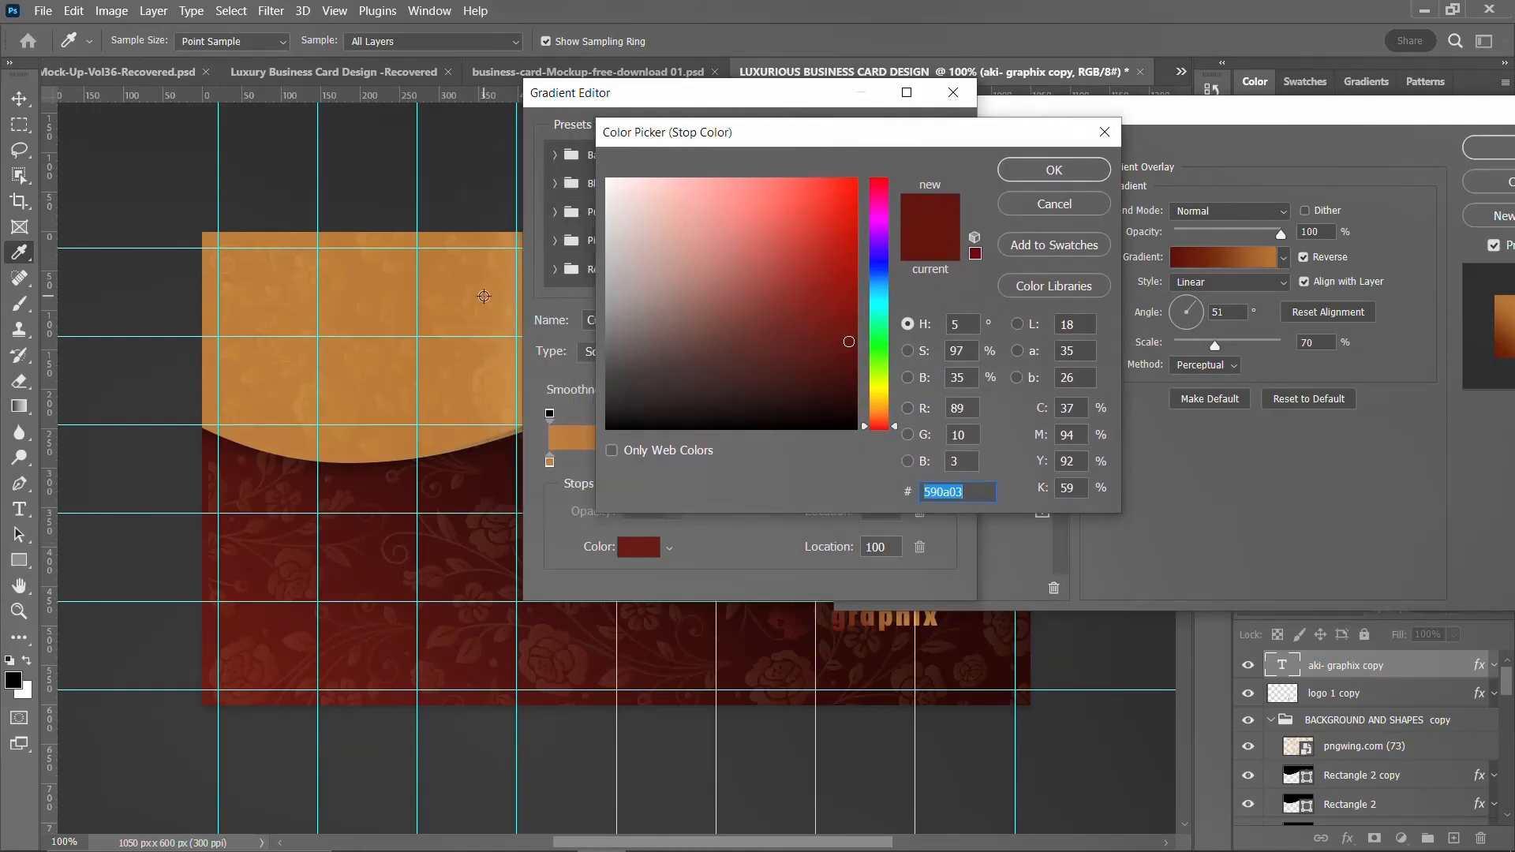
left_click(483, 296)
left_click_drag(838, 207, 901, 172)
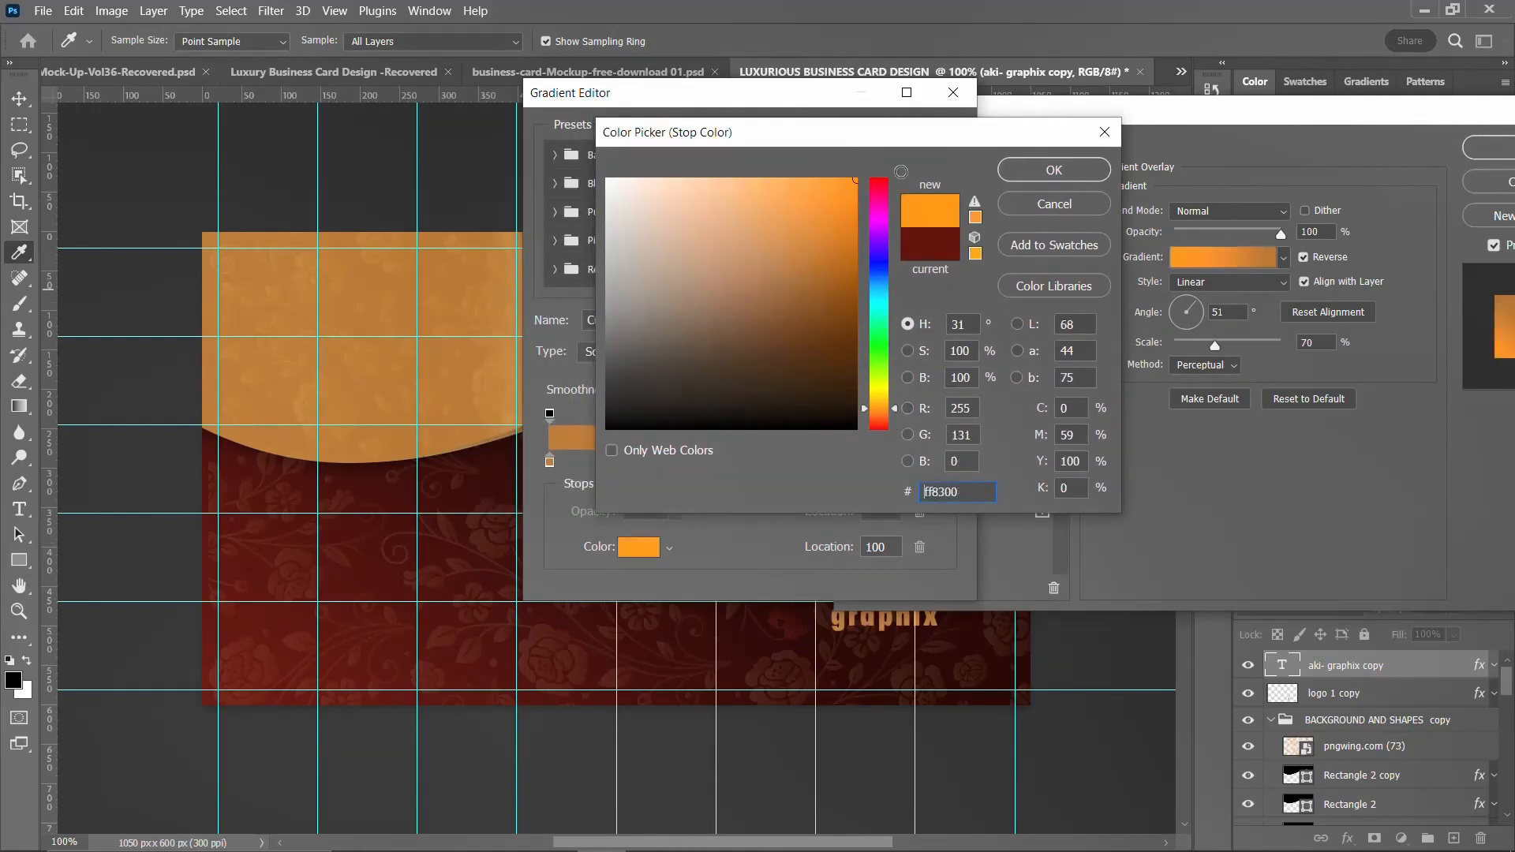
left_click(1034, 177)
left_click(925, 138)
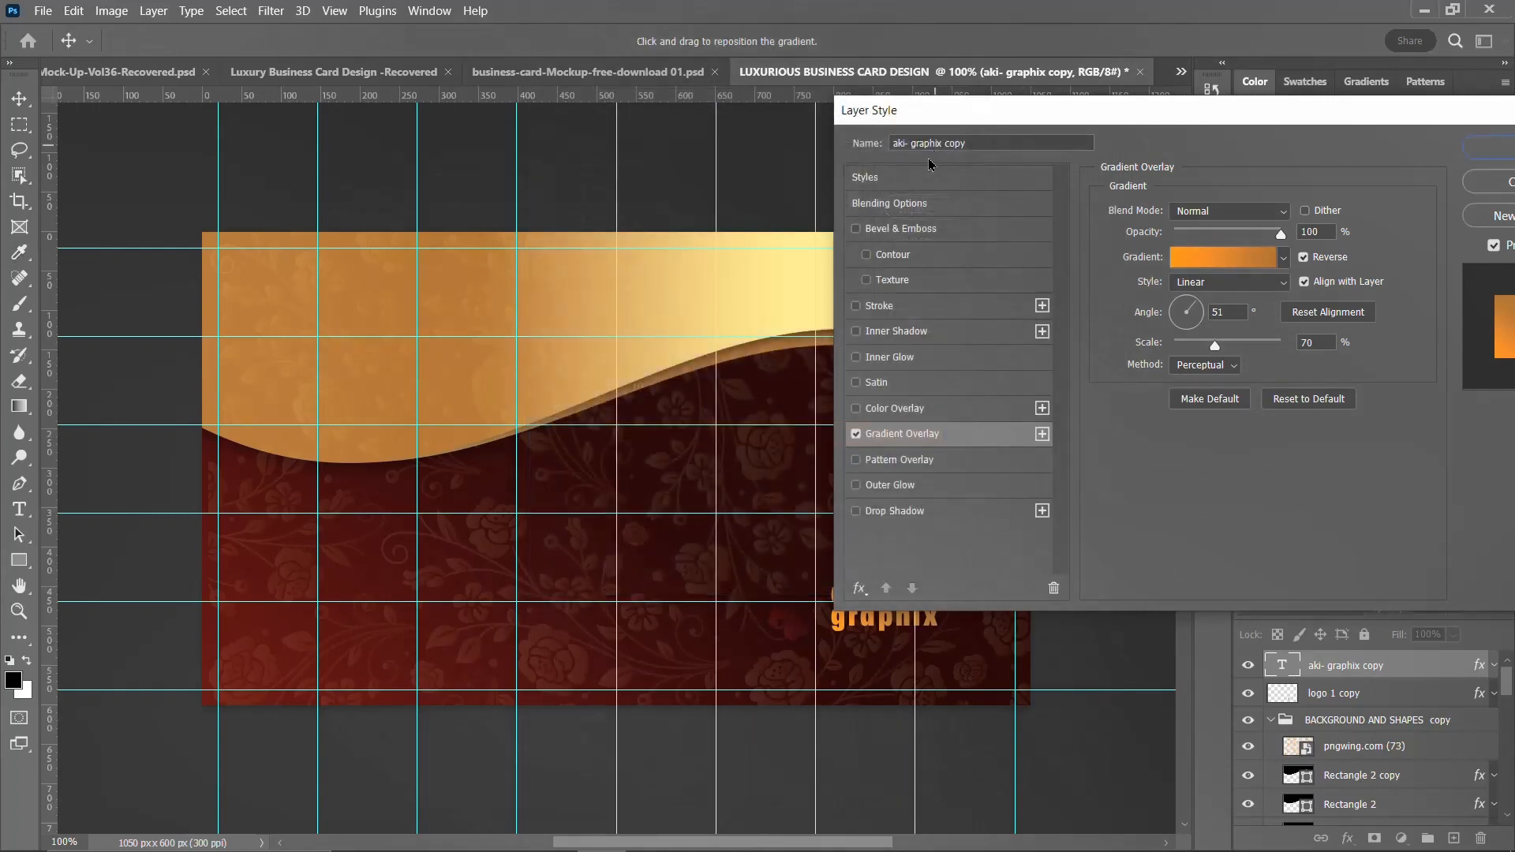
left_click_drag(1231, 134, 1051, 156)
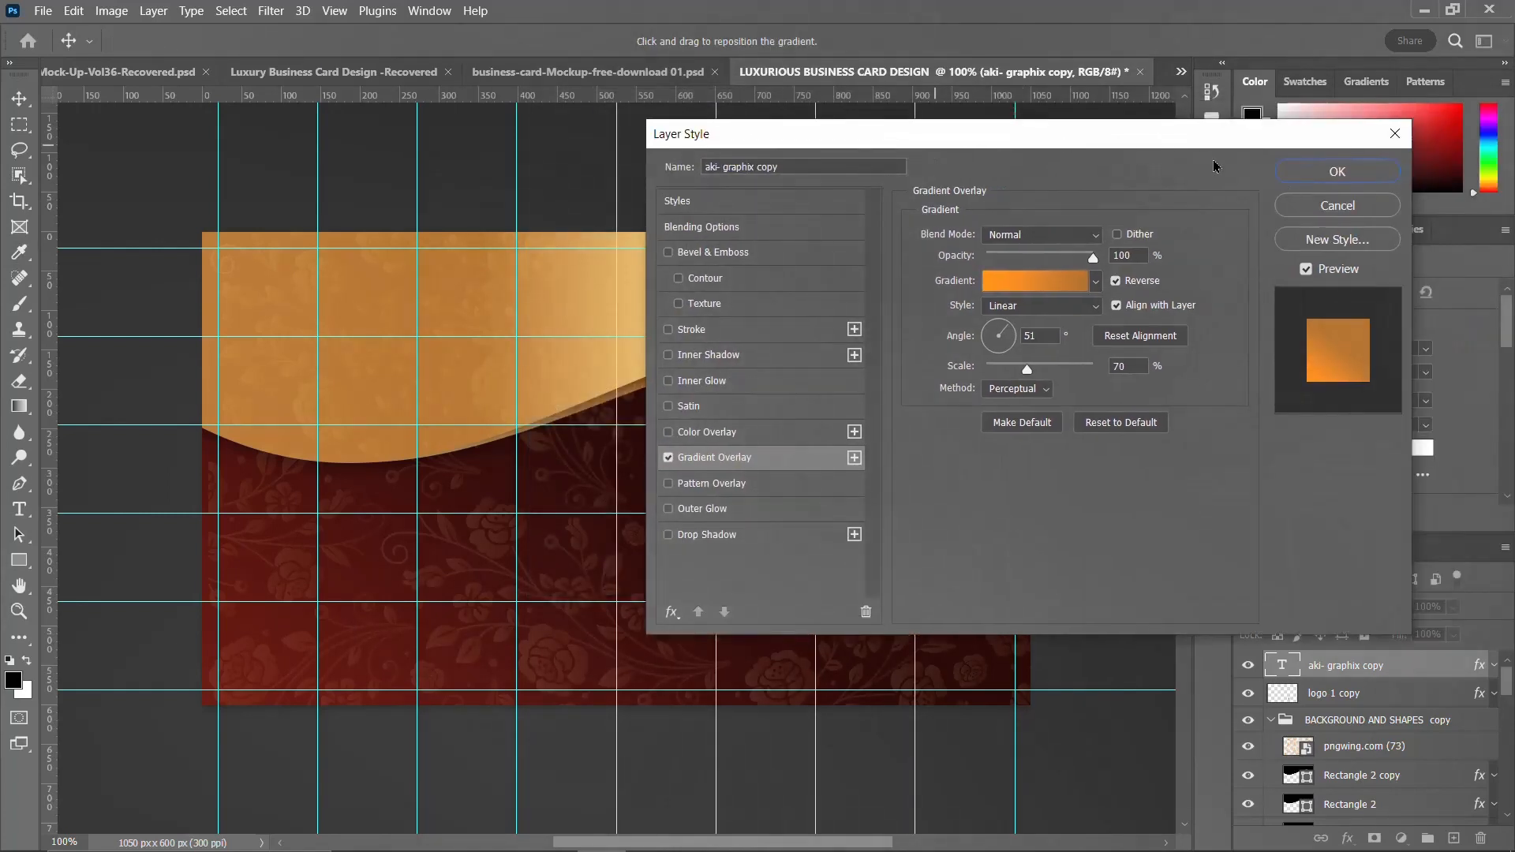
left_click(1330, 180)
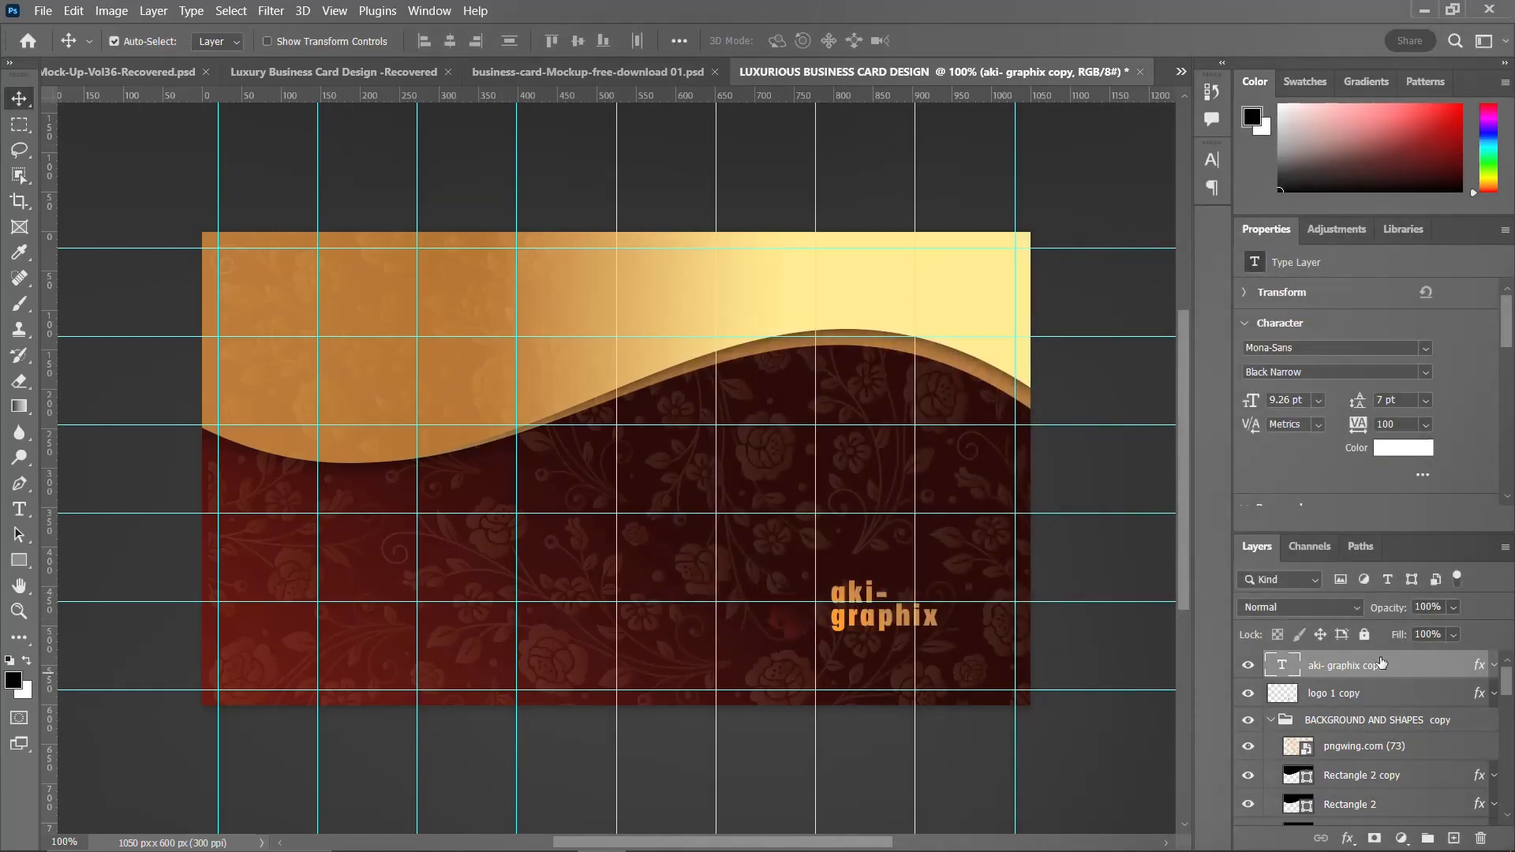
Step: Copy the aki-graphix text's layer style and paste it onto the logo copy
right_click(1401, 664)
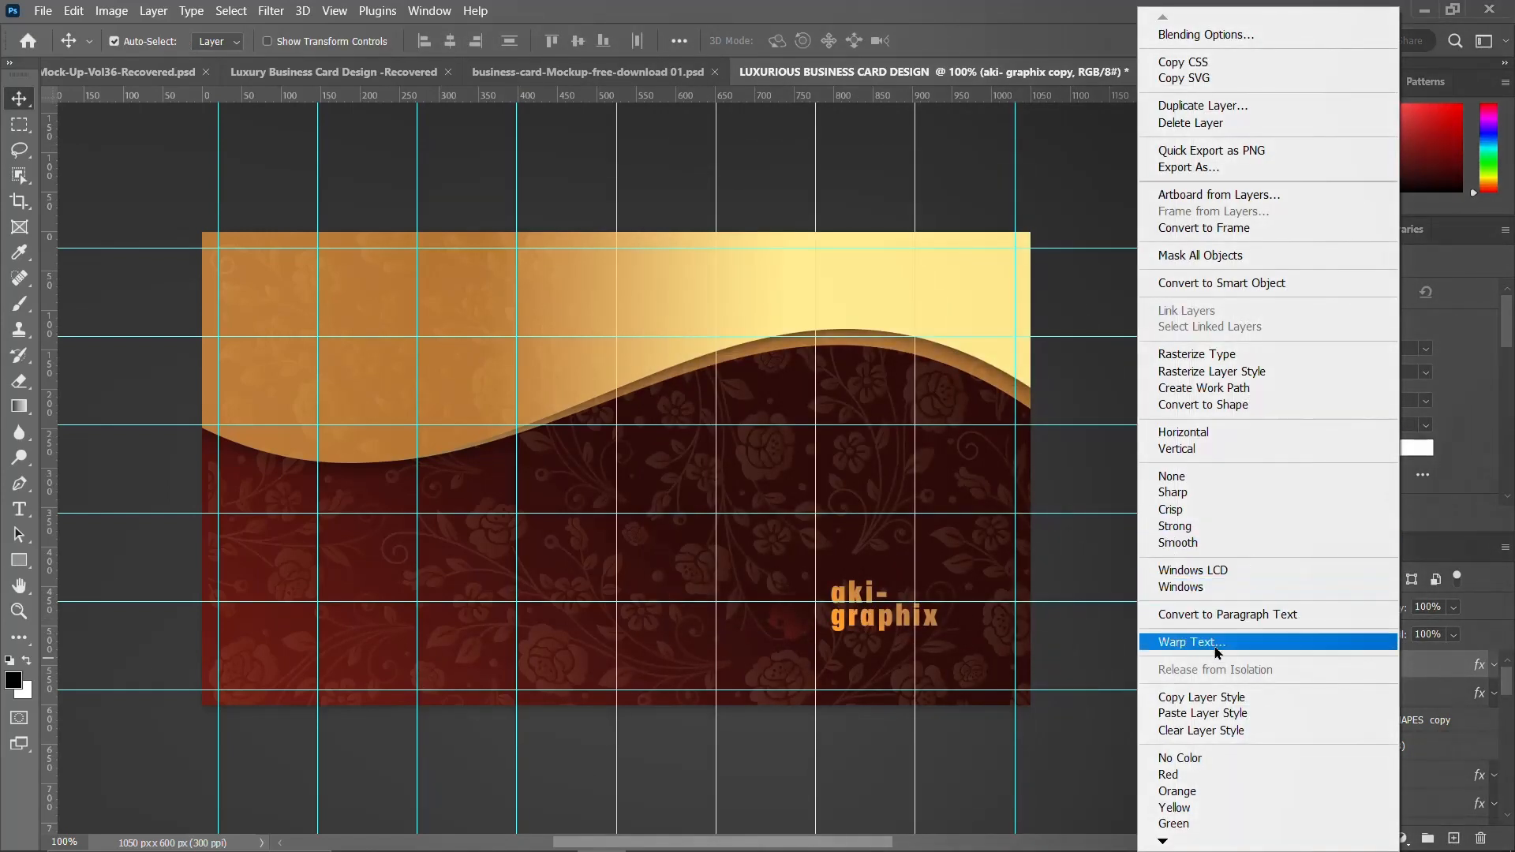
left_click(1206, 699)
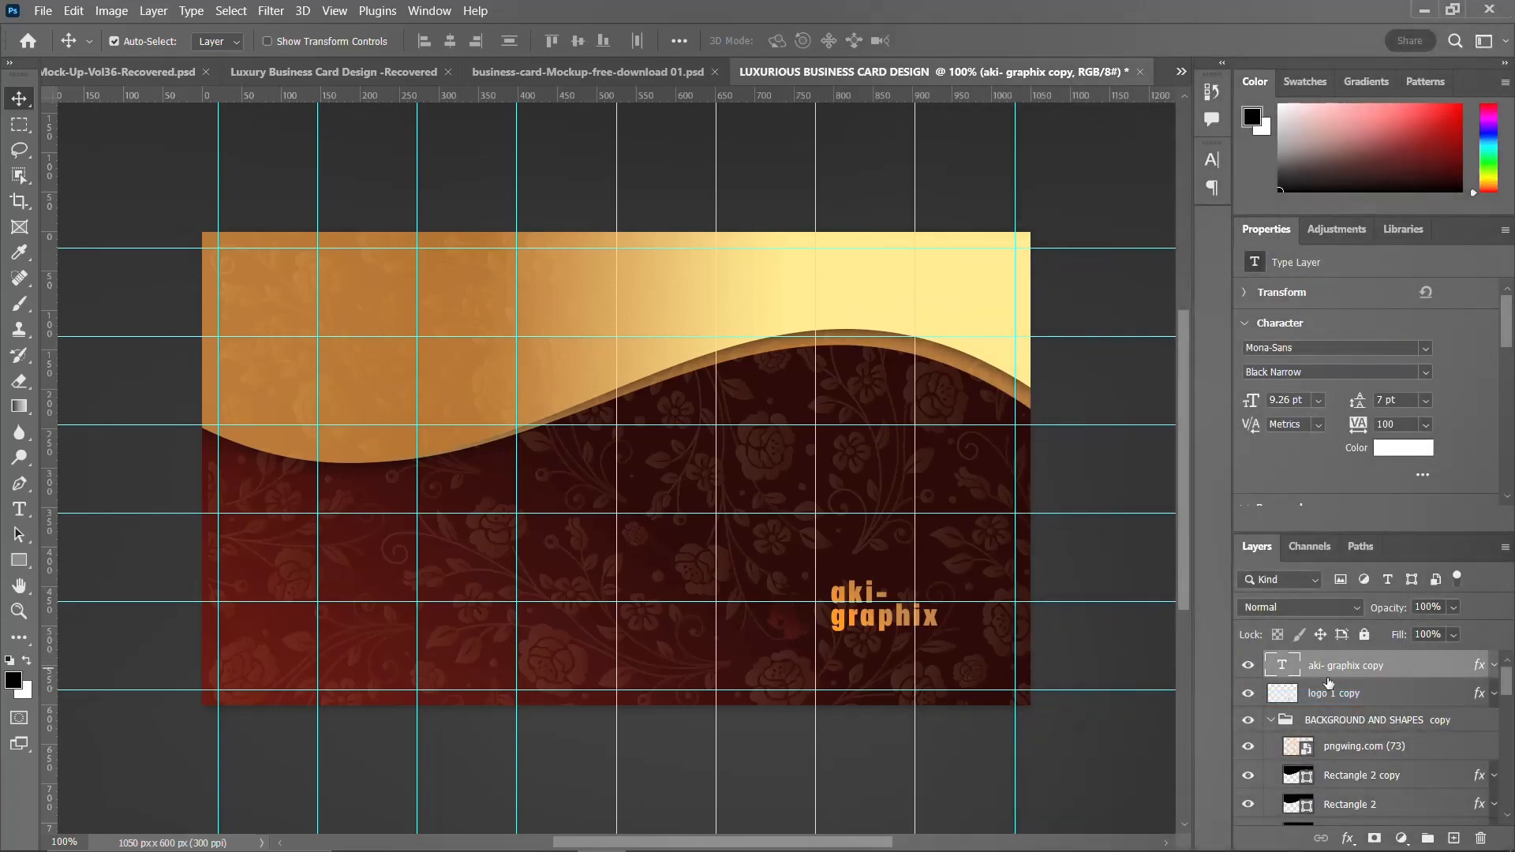
right_click(1406, 698)
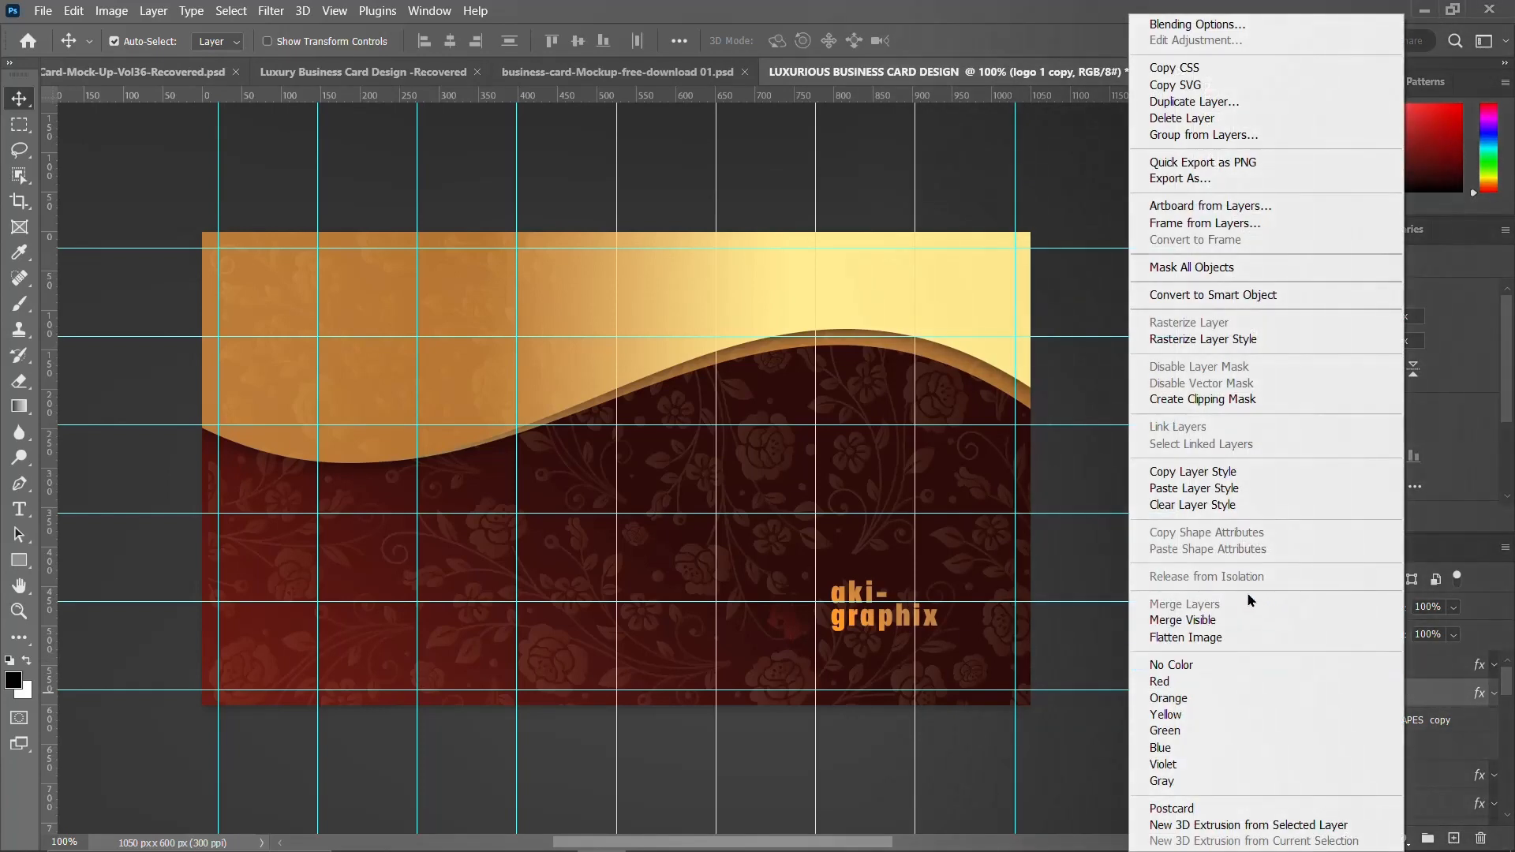
left_click(1213, 490)
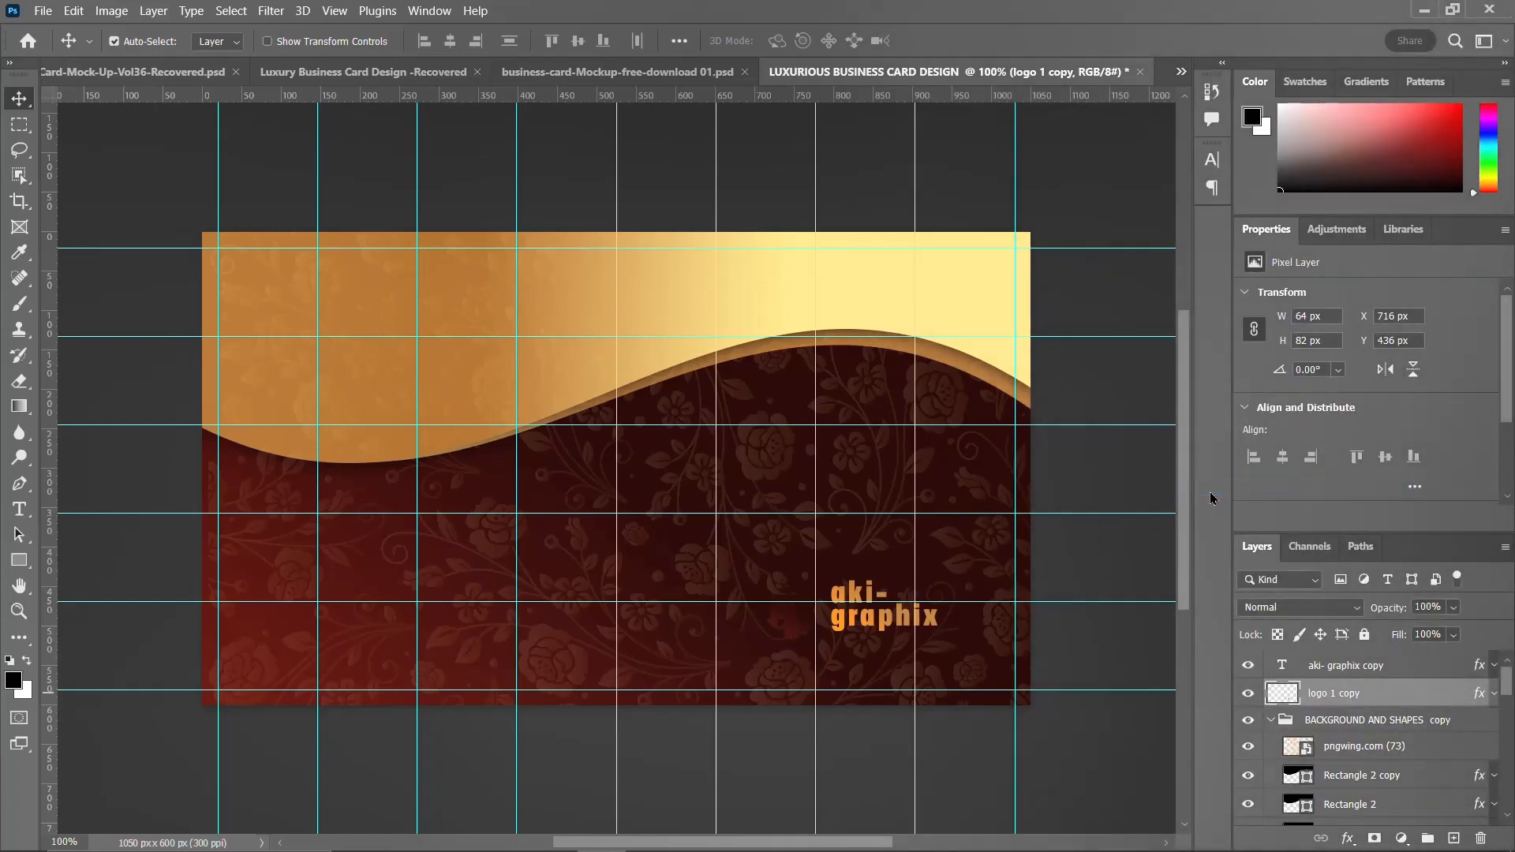
Step: Scale the text and logo together to about 193% and centre them in the card's lower half
left_click(1367, 668, "shift")
key("ctrl+t")
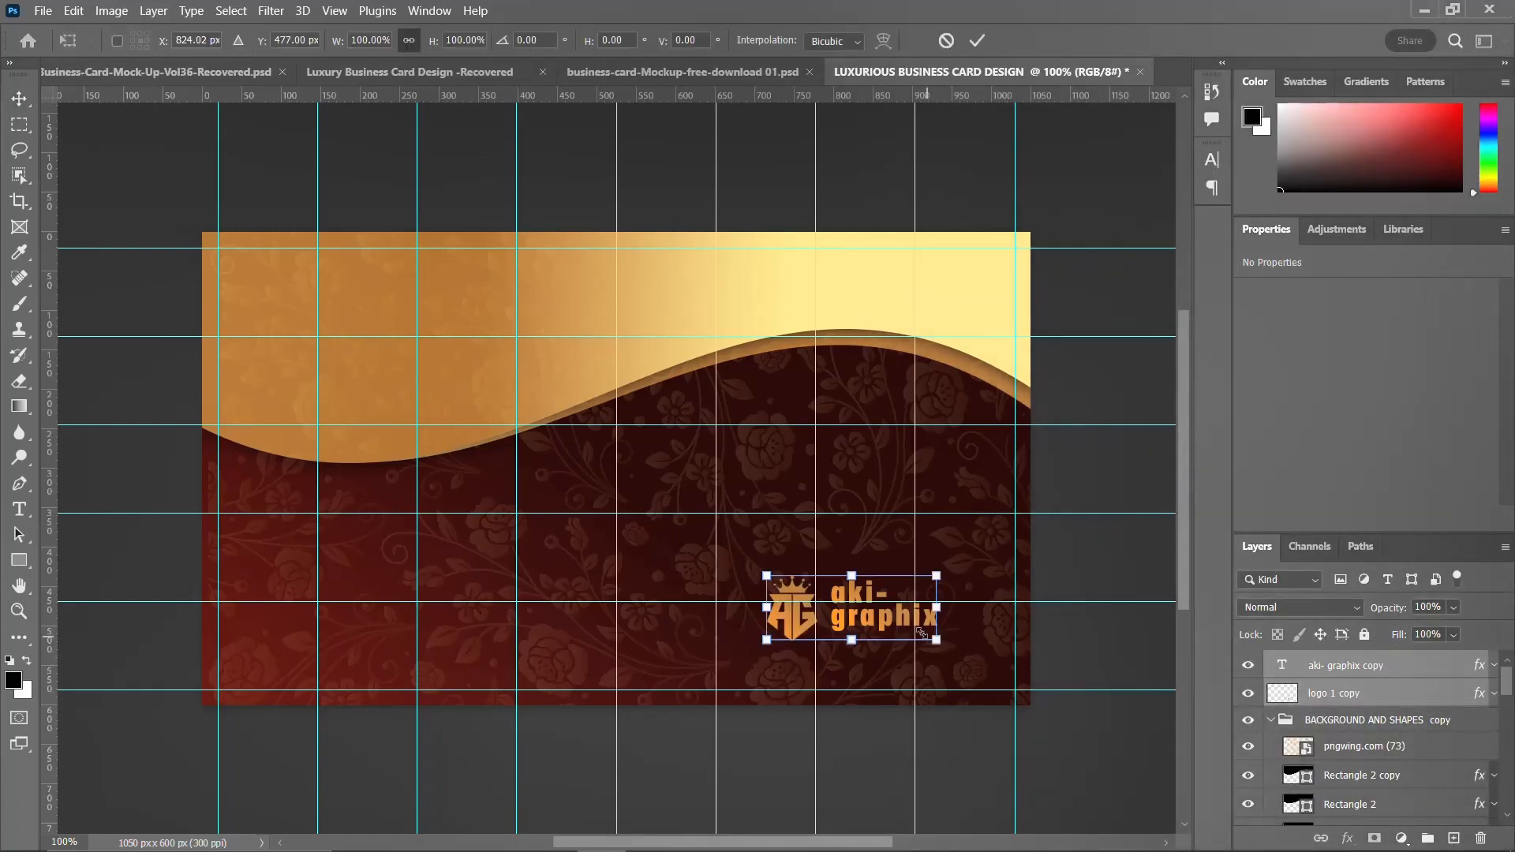
left_click_drag(900, 631, 649, 604)
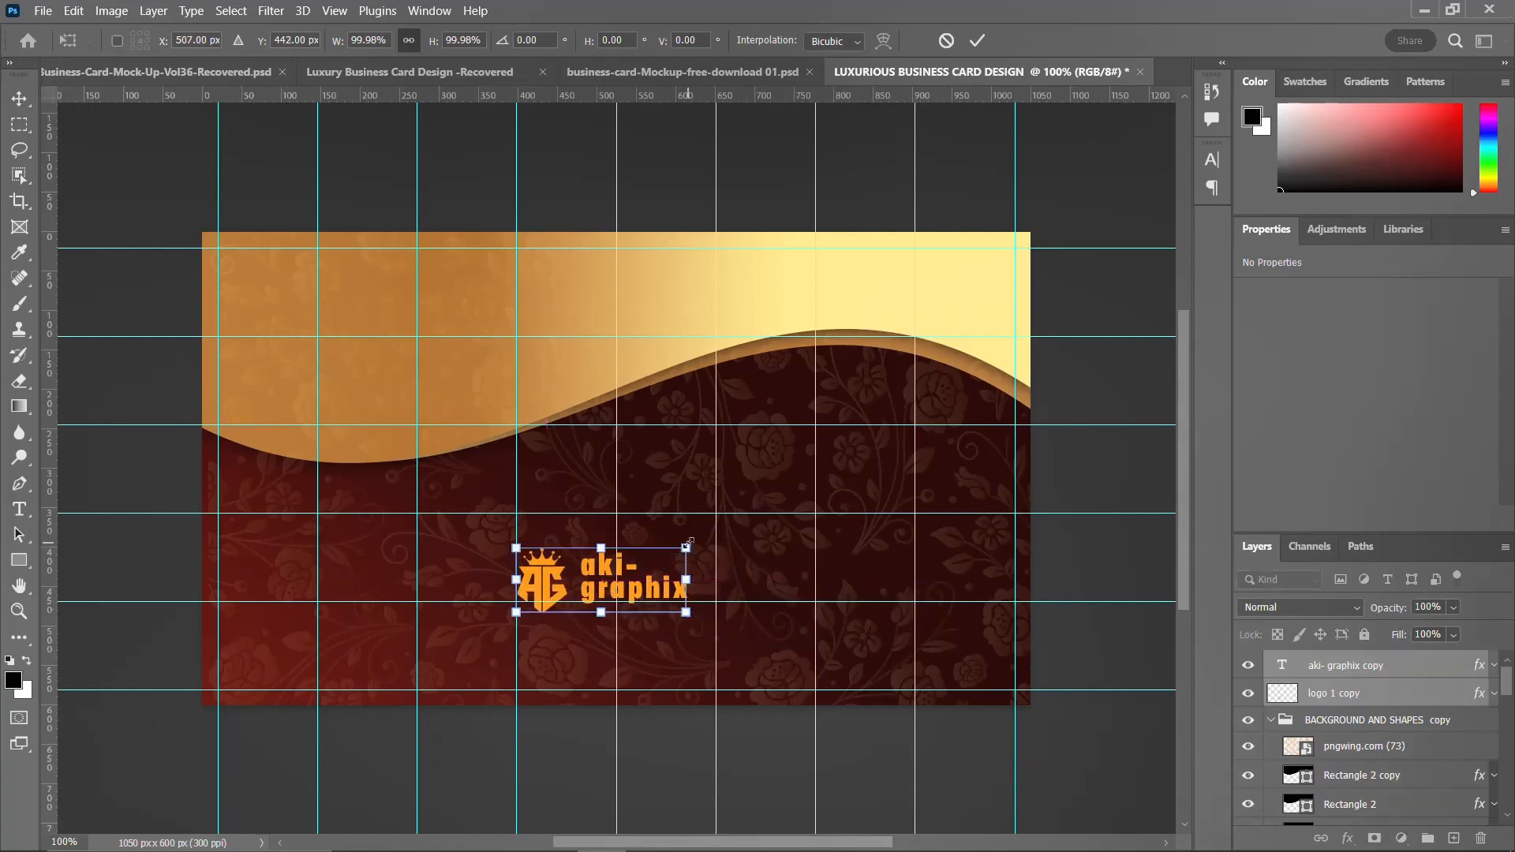
left_click_drag(685, 546, 763, 502)
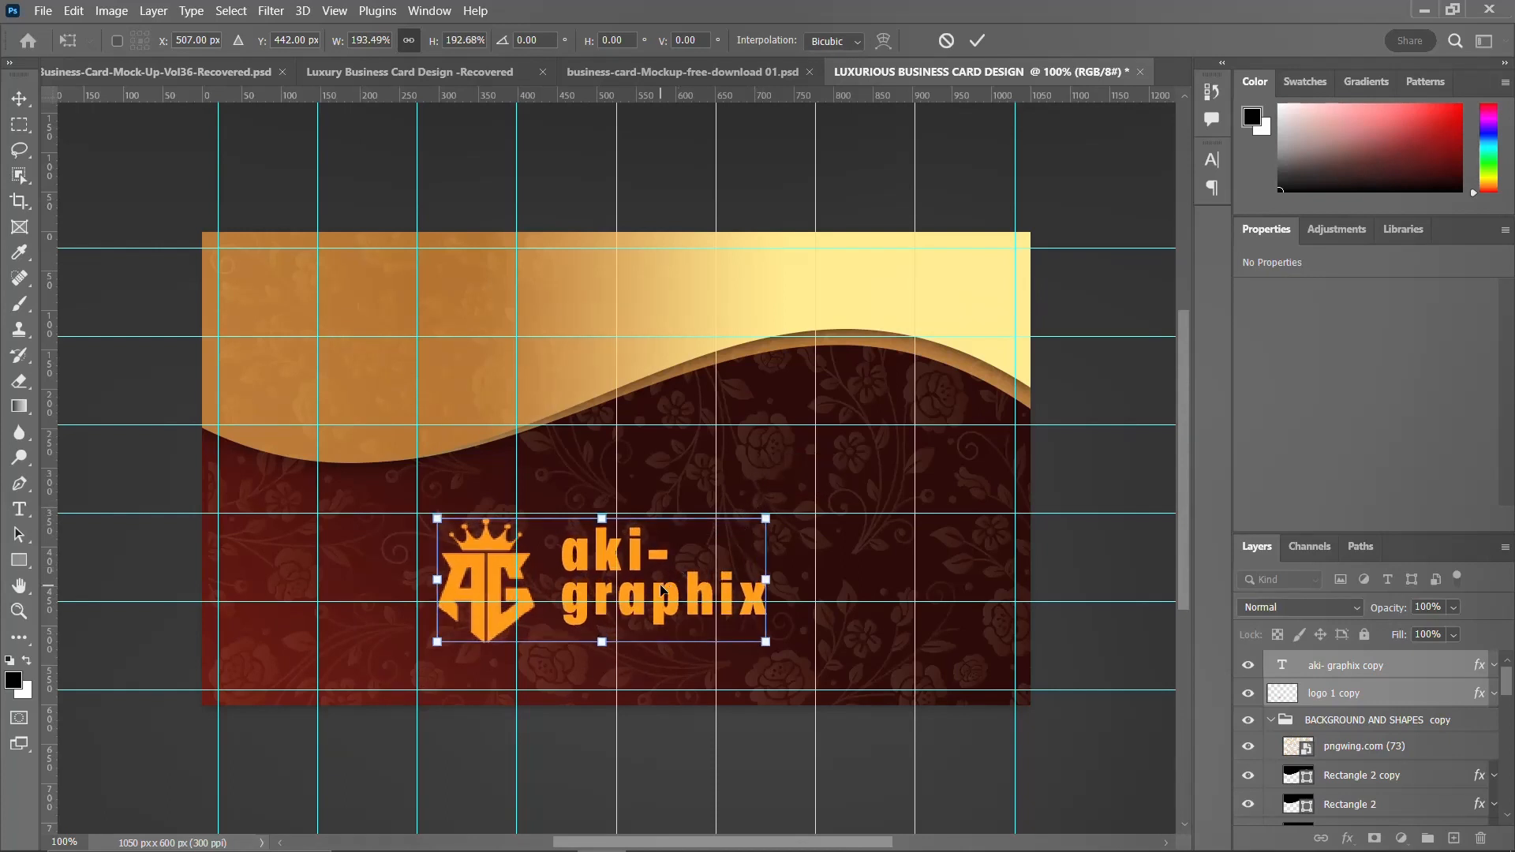
left_click_drag(661, 590, 678, 583)
key("Return")
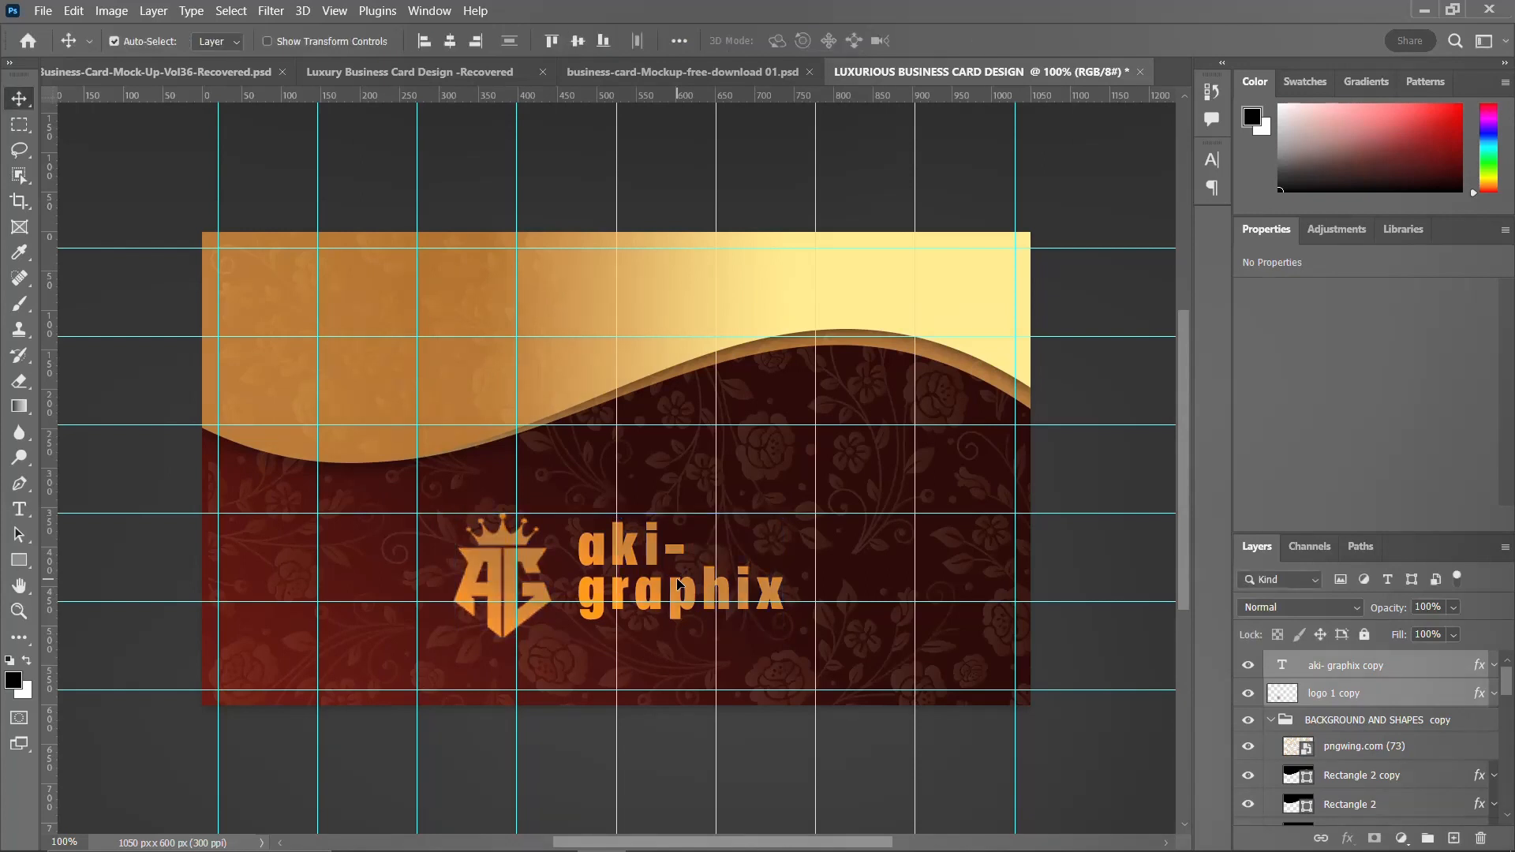
Step: Collapse the groups and delete the empty Layer 1
left_click(1270, 721)
left_click(1270, 774)
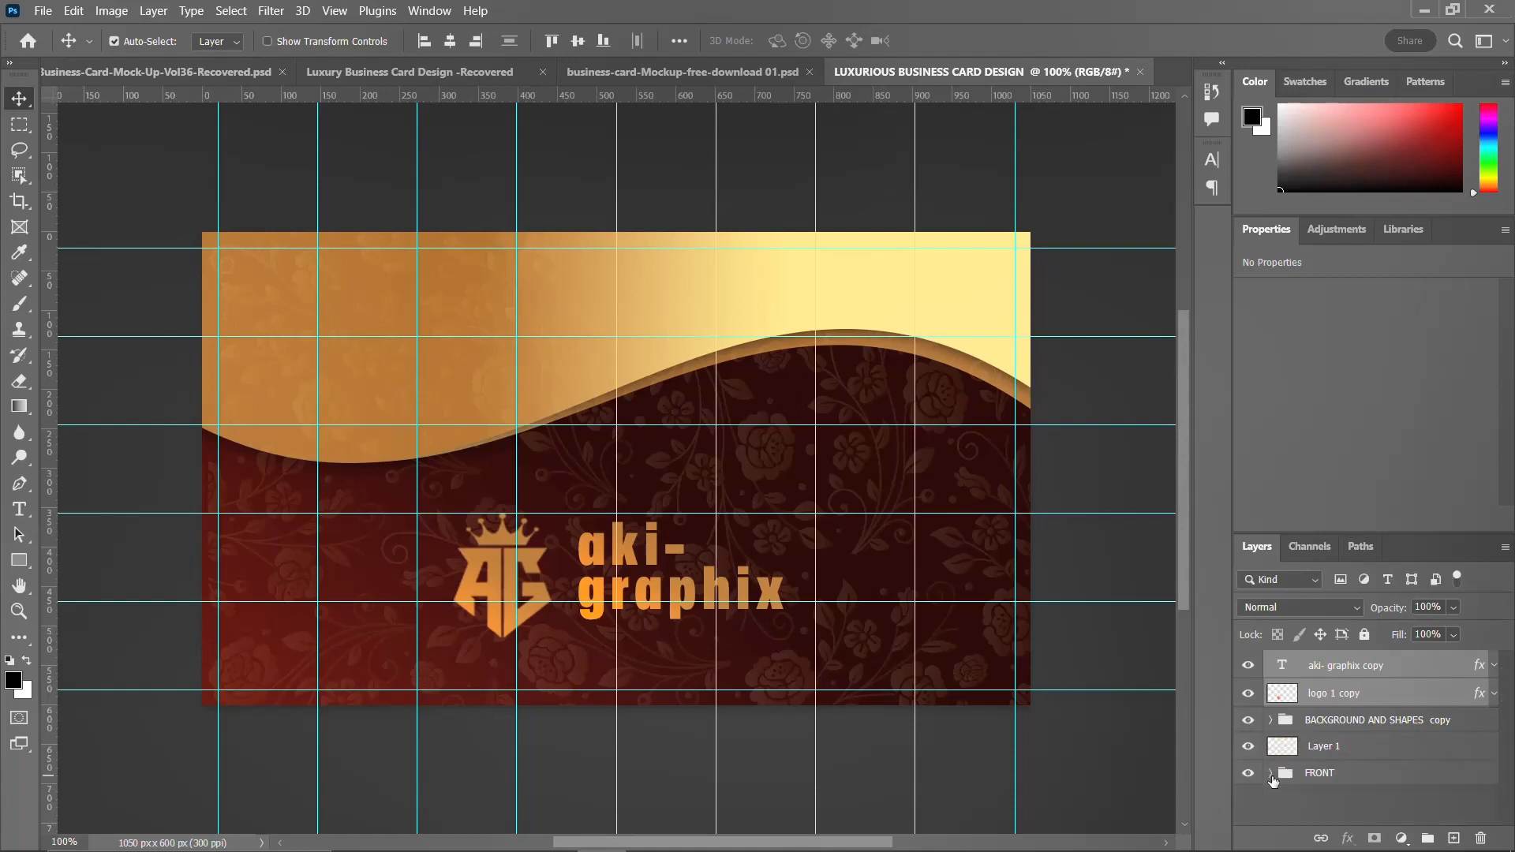
left_click(1313, 745)
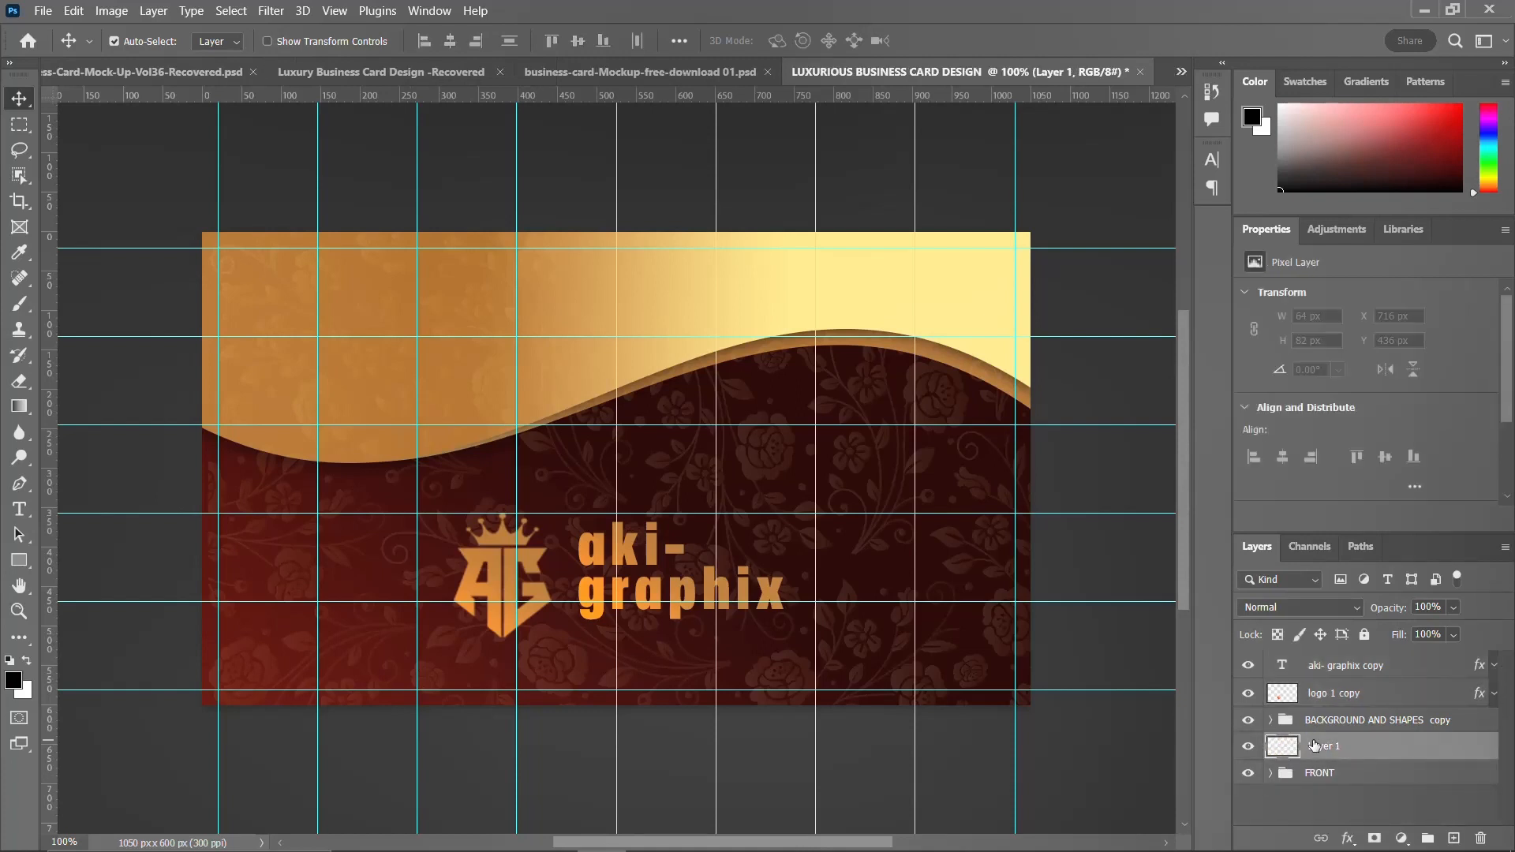
key("Delete")
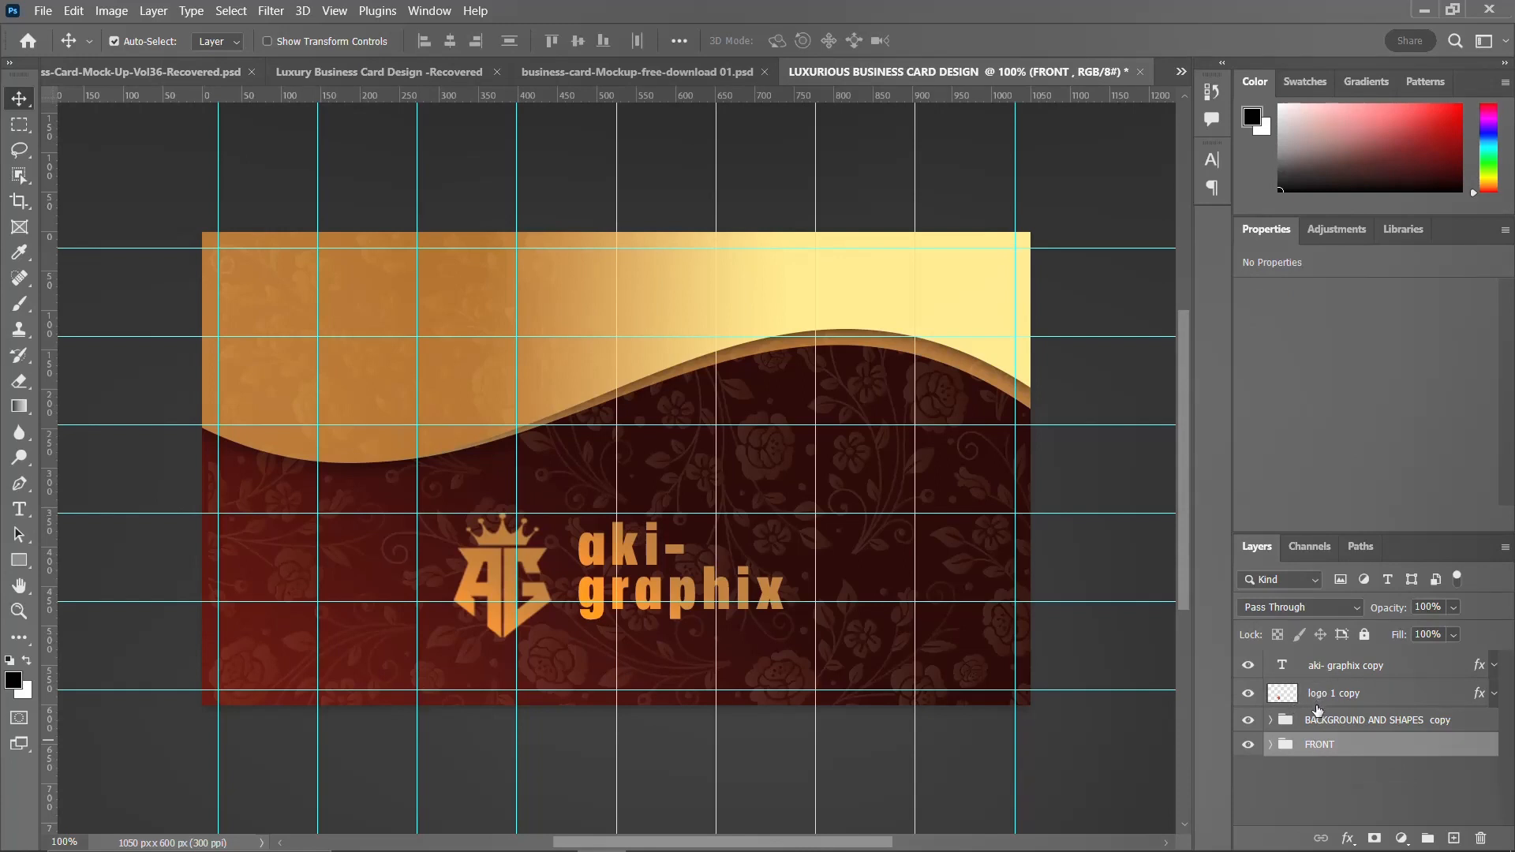
Step: Group the aki-graphix text, logo and background copies into a group named BACK VIEW
left_click(1324, 720)
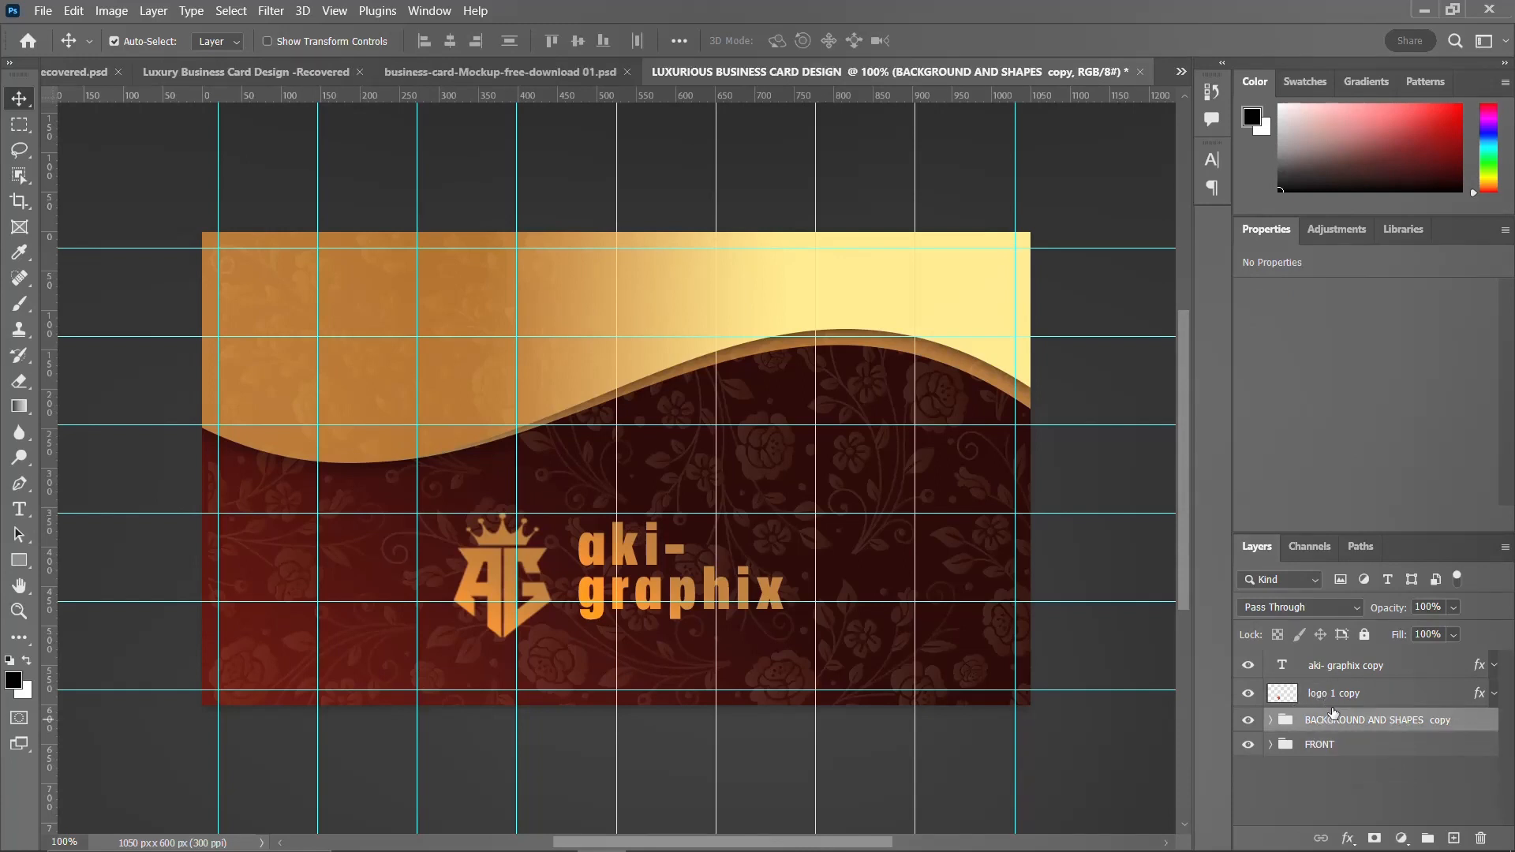
left_click(1347, 667, "shift")
key("ctrl+g")
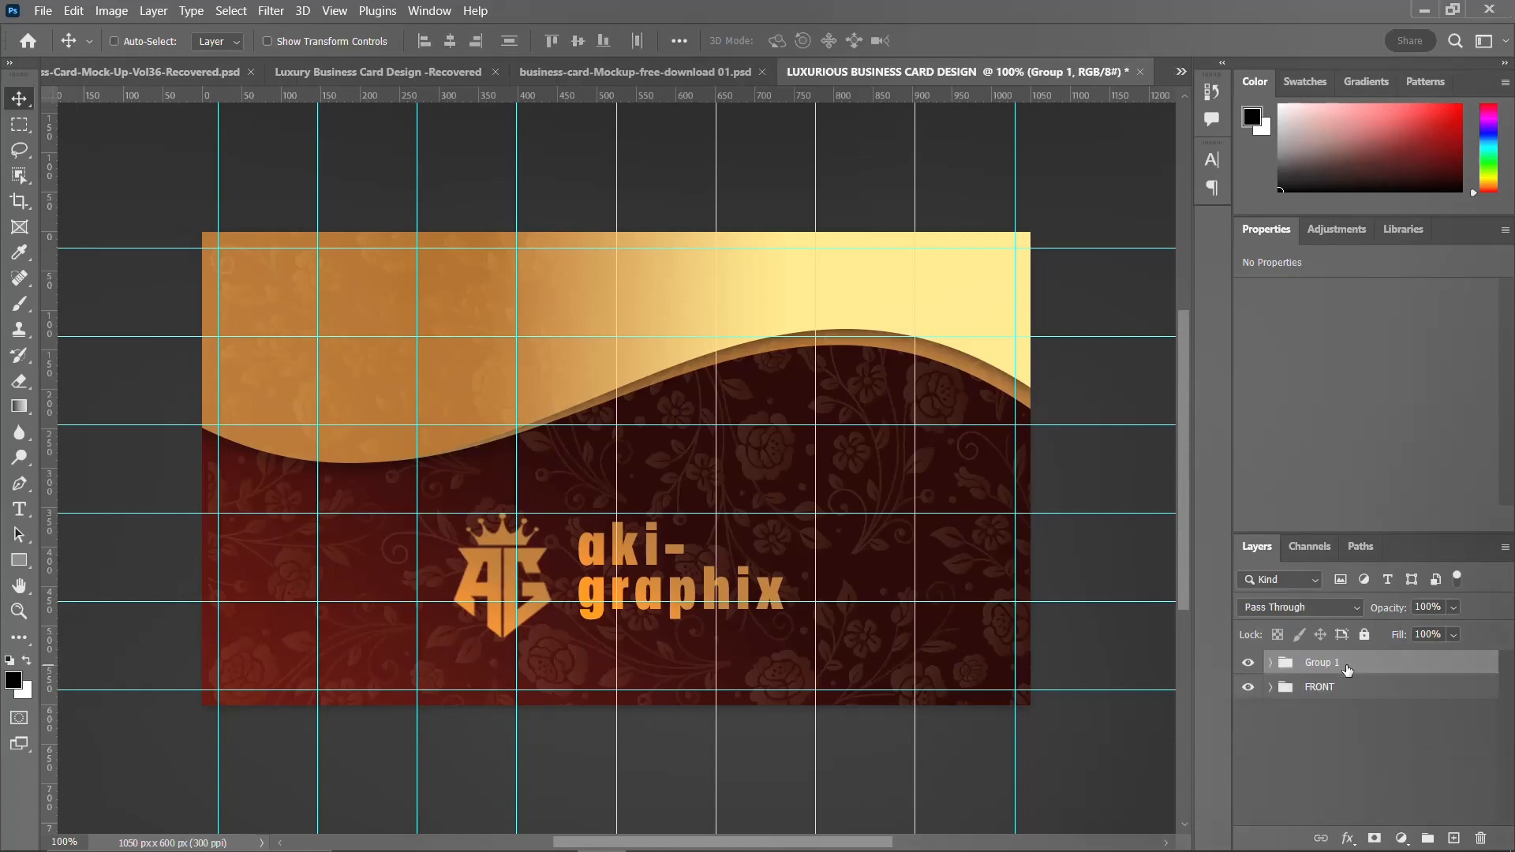
double_click(1315, 663)
type("BACK VIEW")
key("Return")
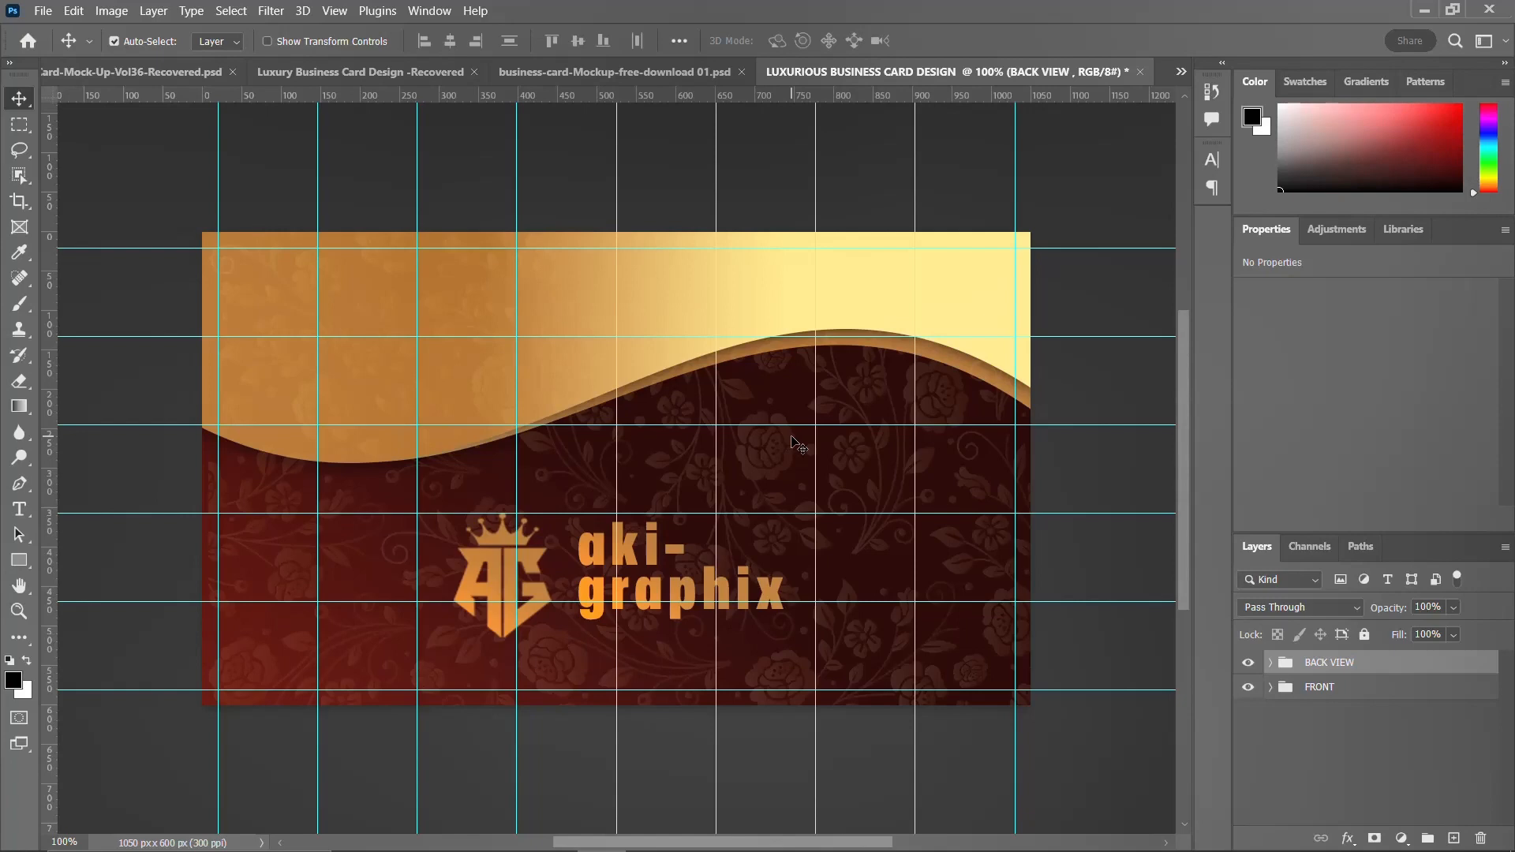
Step: Zoom out to see the whole card, then hide the BACK VIEW group to show the front side
key("ctrl+minus")
key("ctrl+plus")
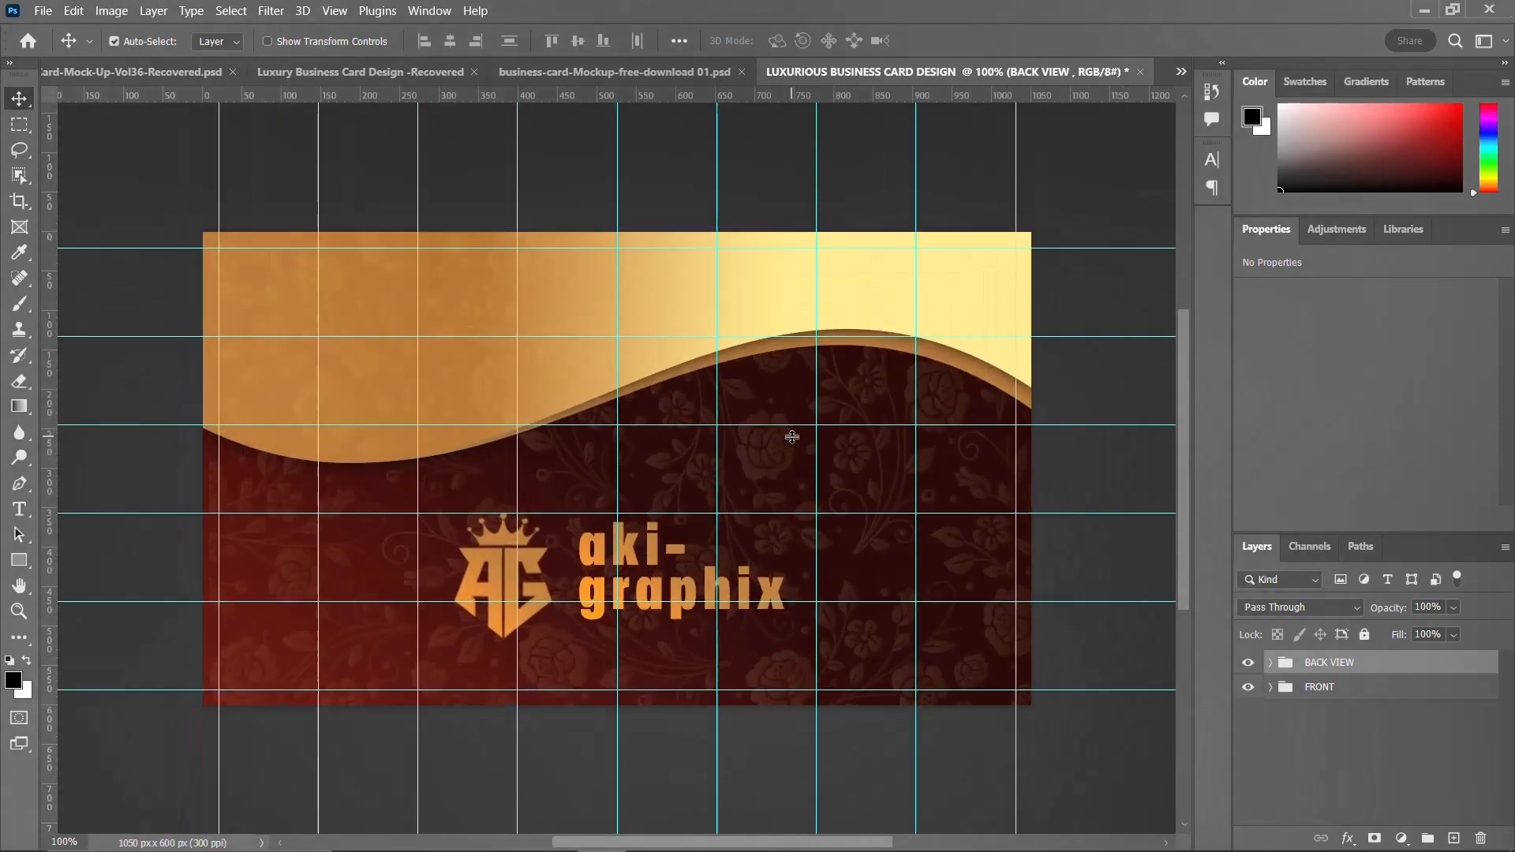
key("ctrl+0")
key("ctrl+minus")
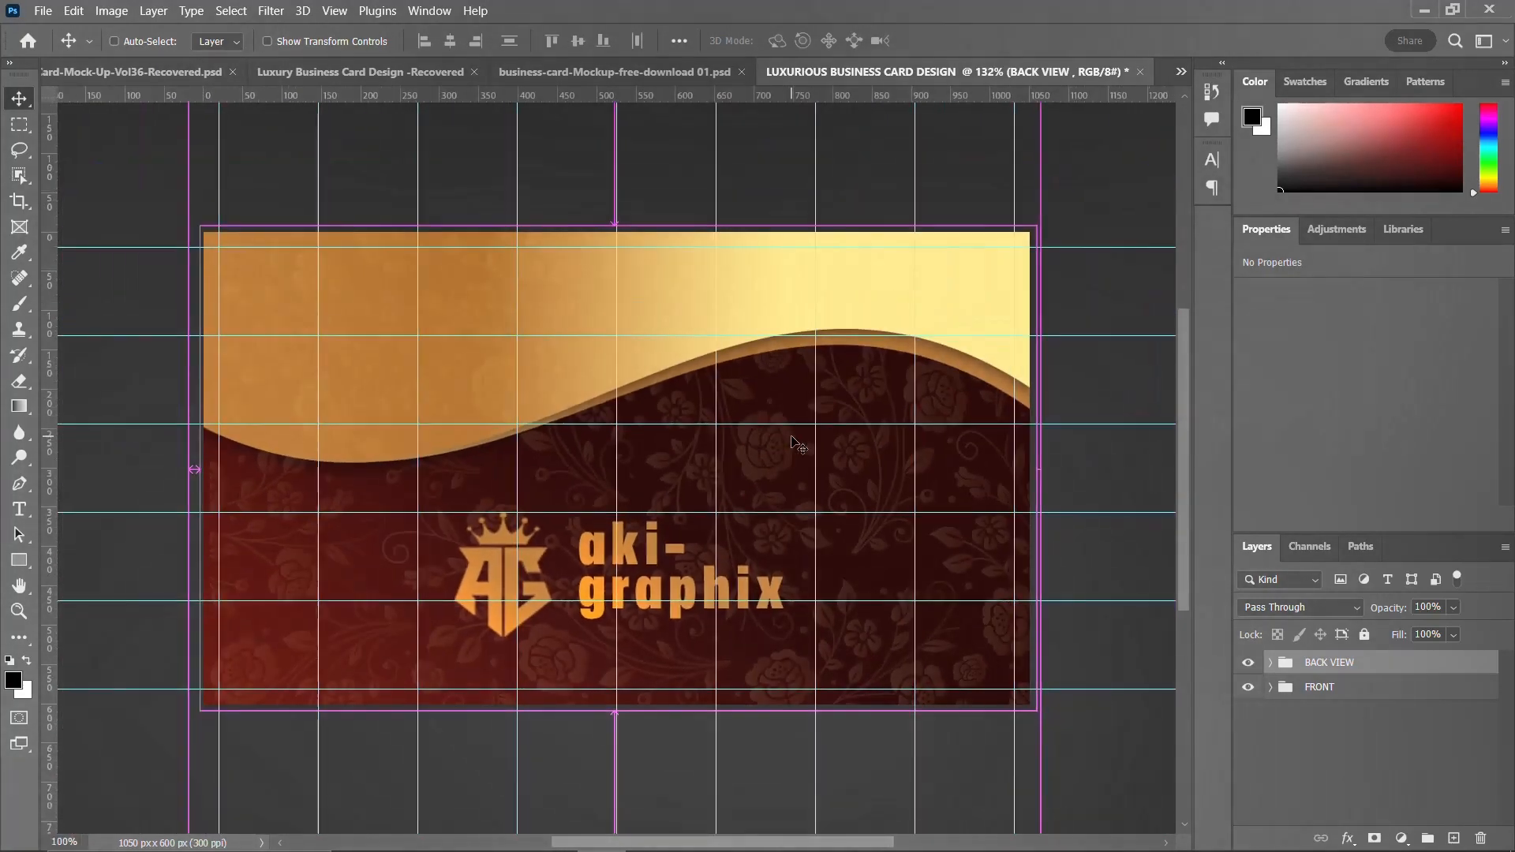
key("ctrl+minus")
key("ctrl+minus")
key("ctrl+minus")
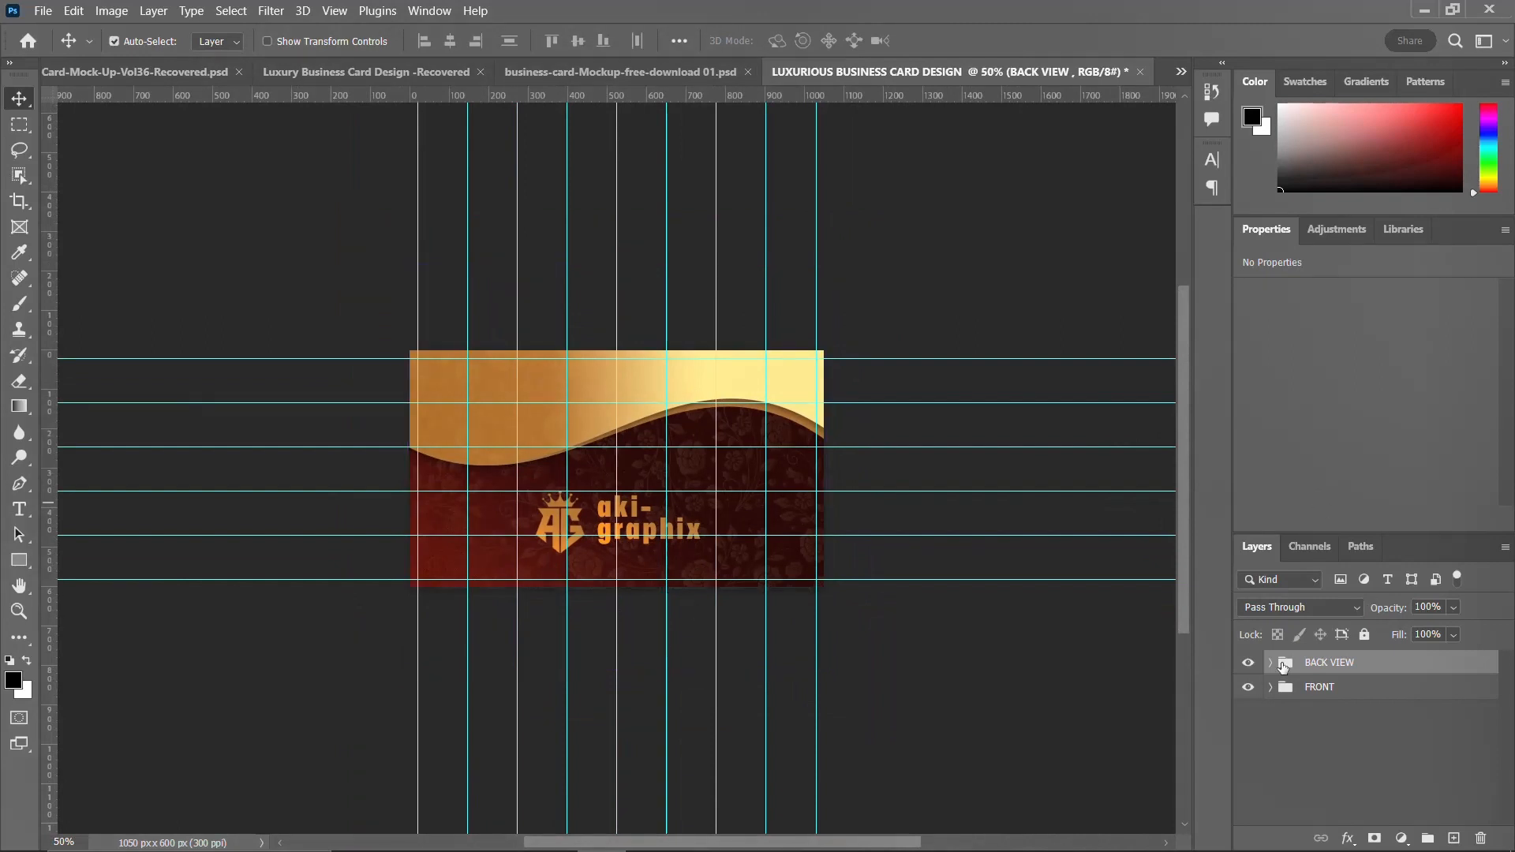
left_click(1245, 663)
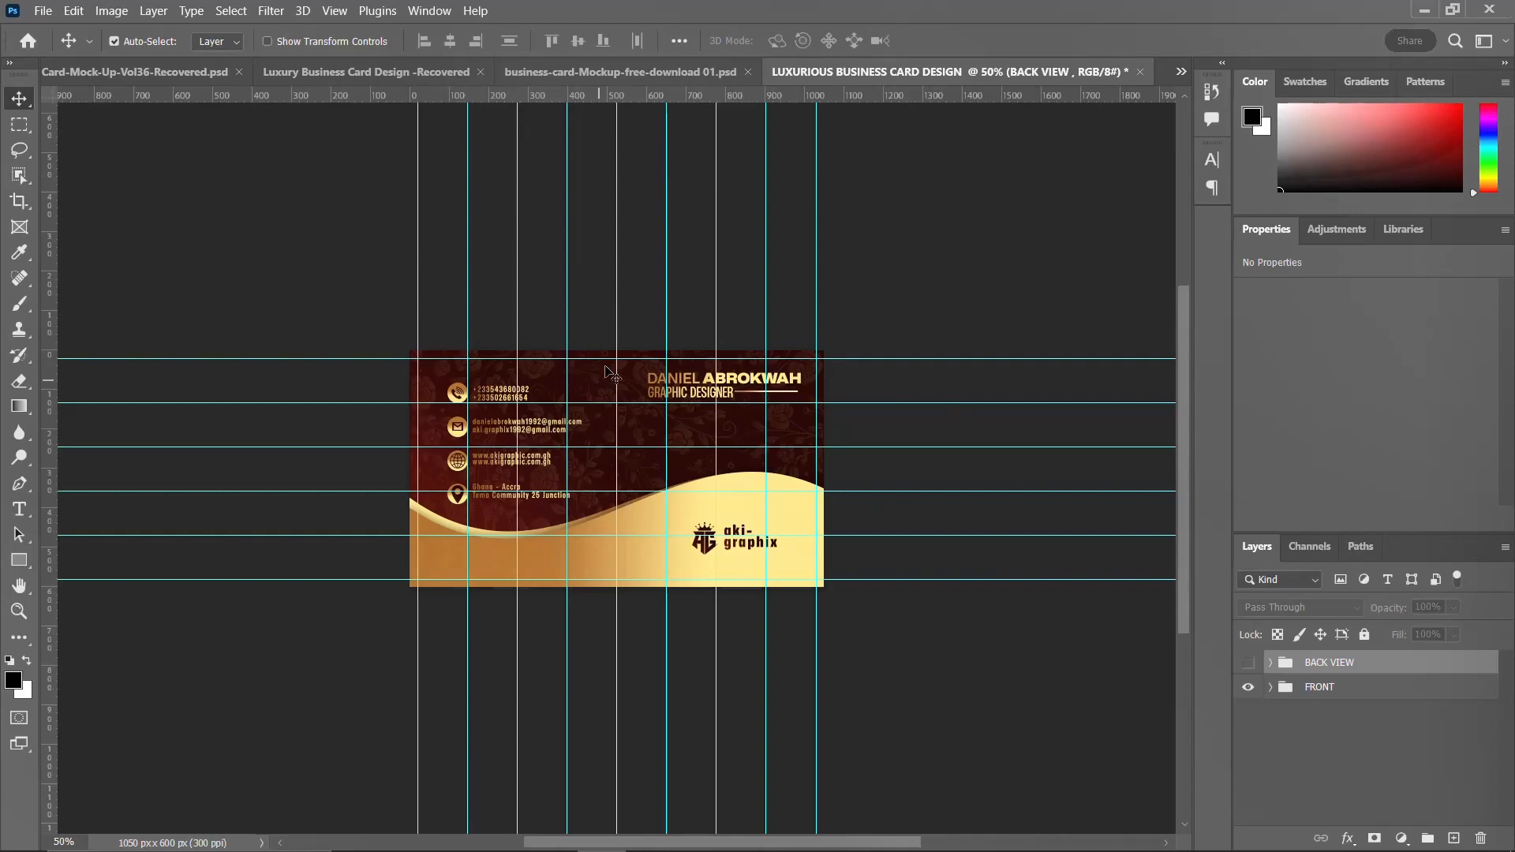
scroll(609, 360, "up", 5)
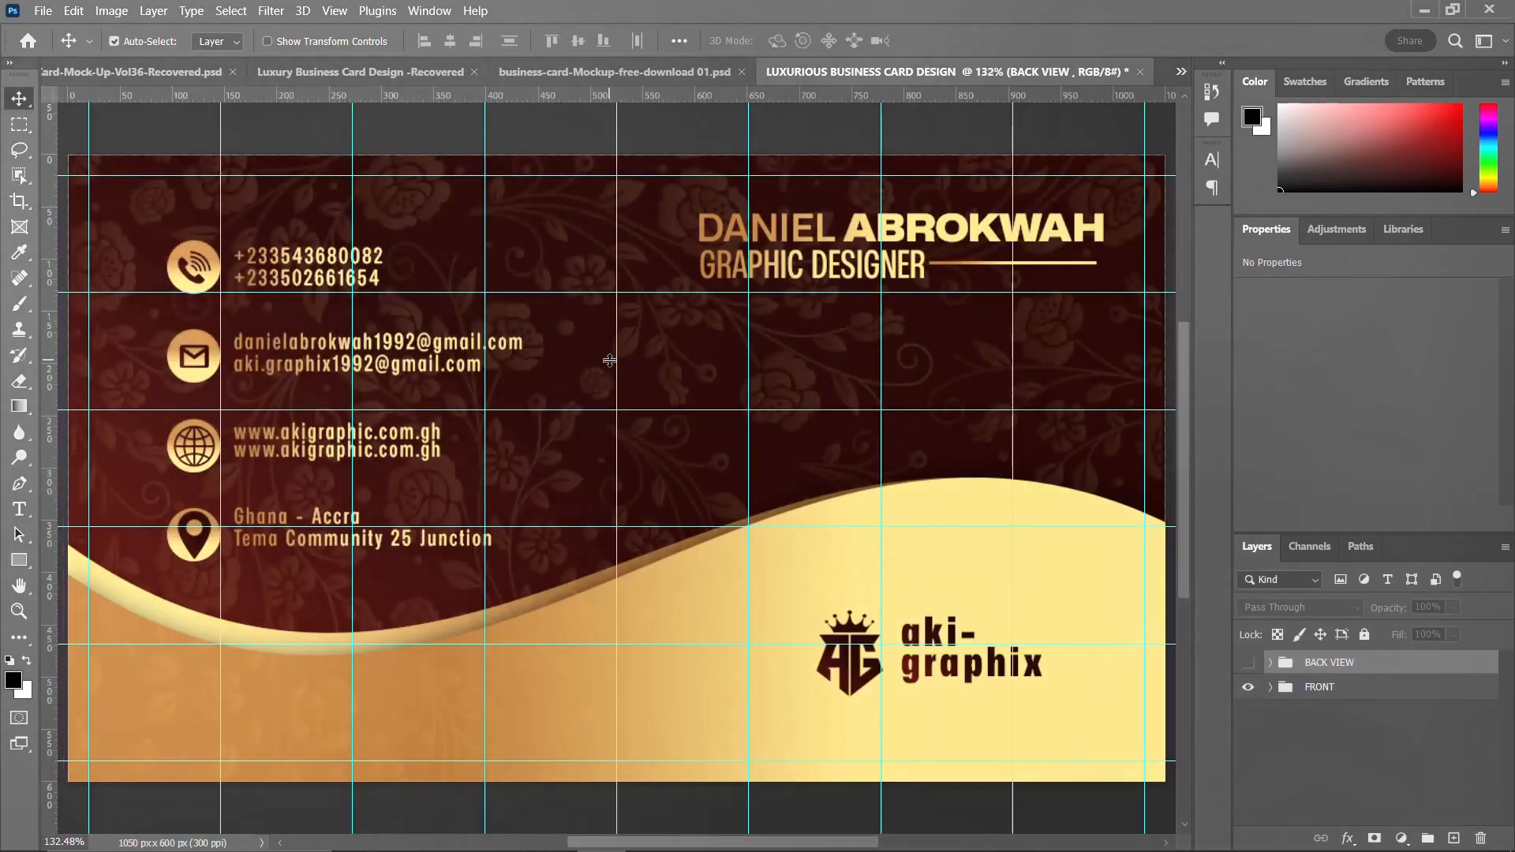
scroll(610, 360, "down", 5)
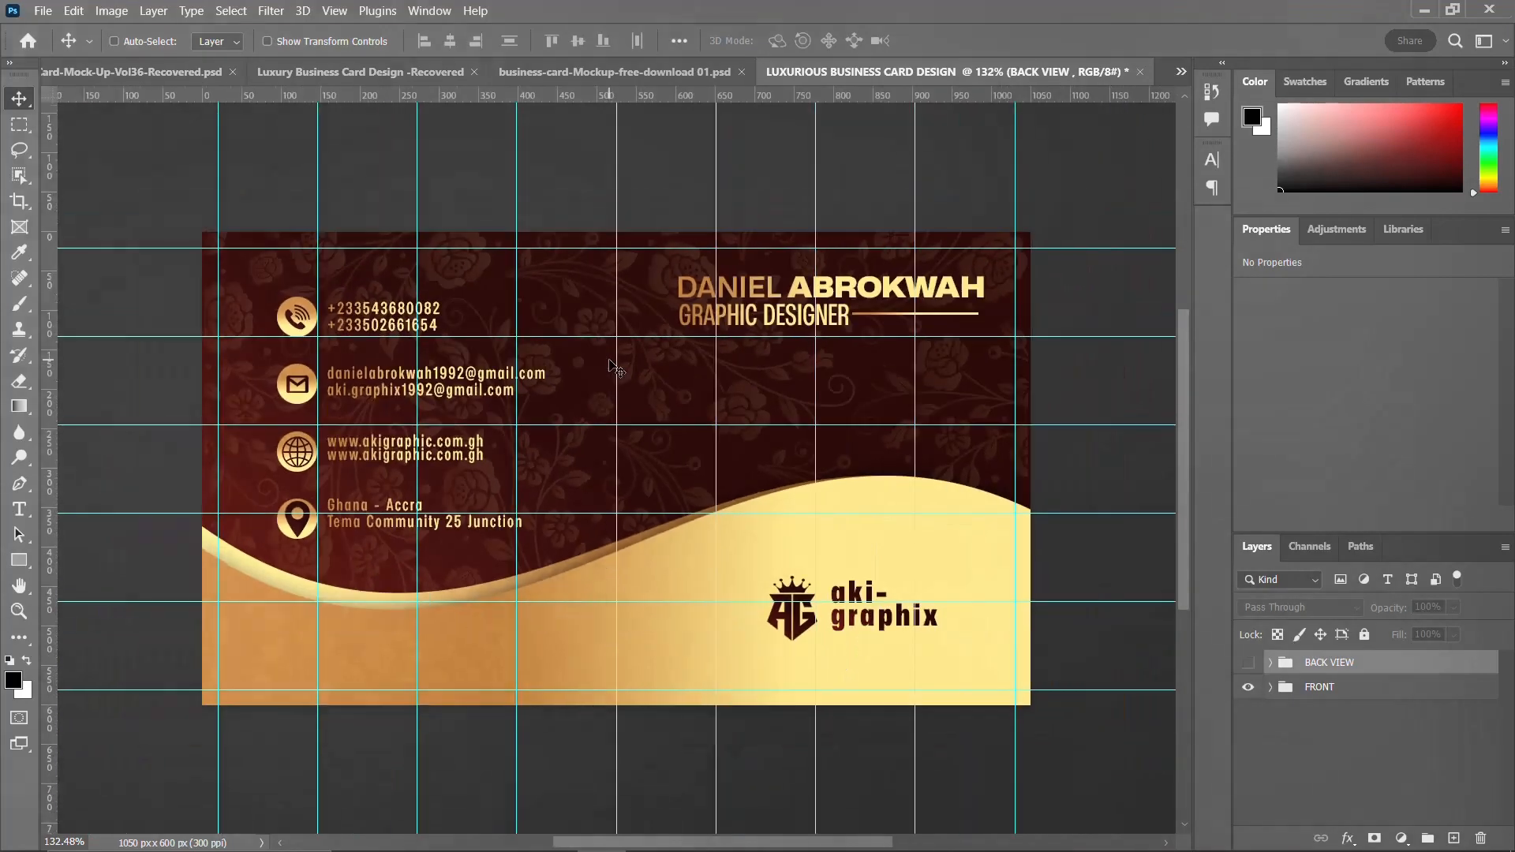